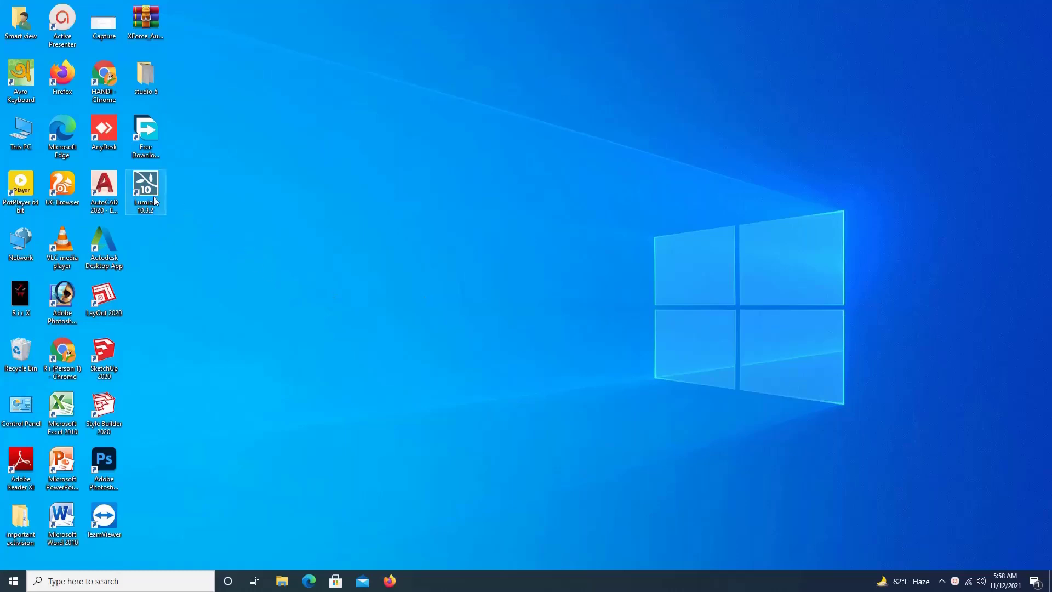
Launch AutoCAD 2020 and start a new blank drawing, Drawing1.
double_click(110, 192)
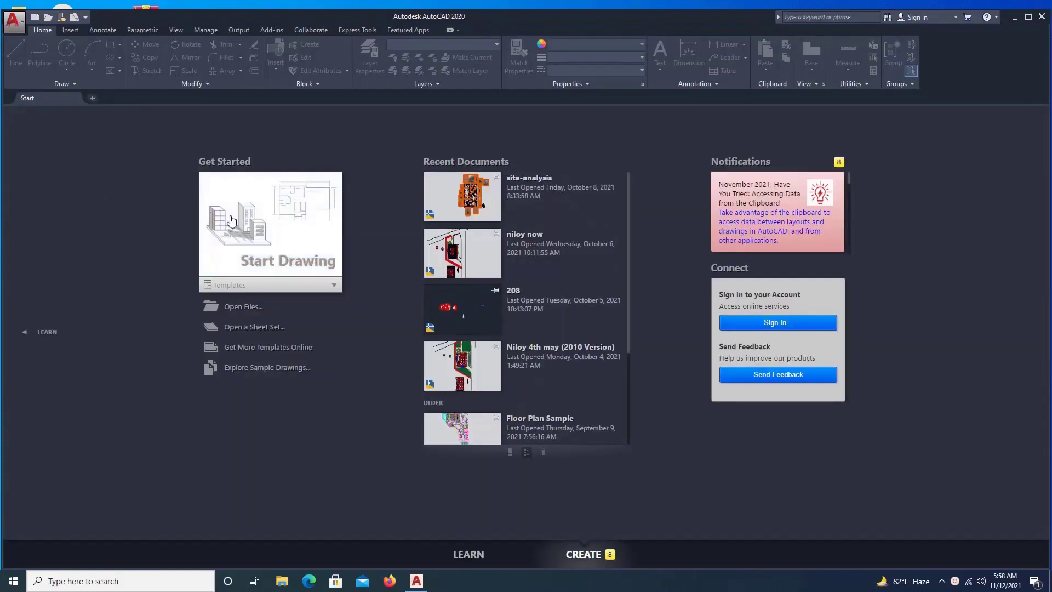
left_click(229, 220)
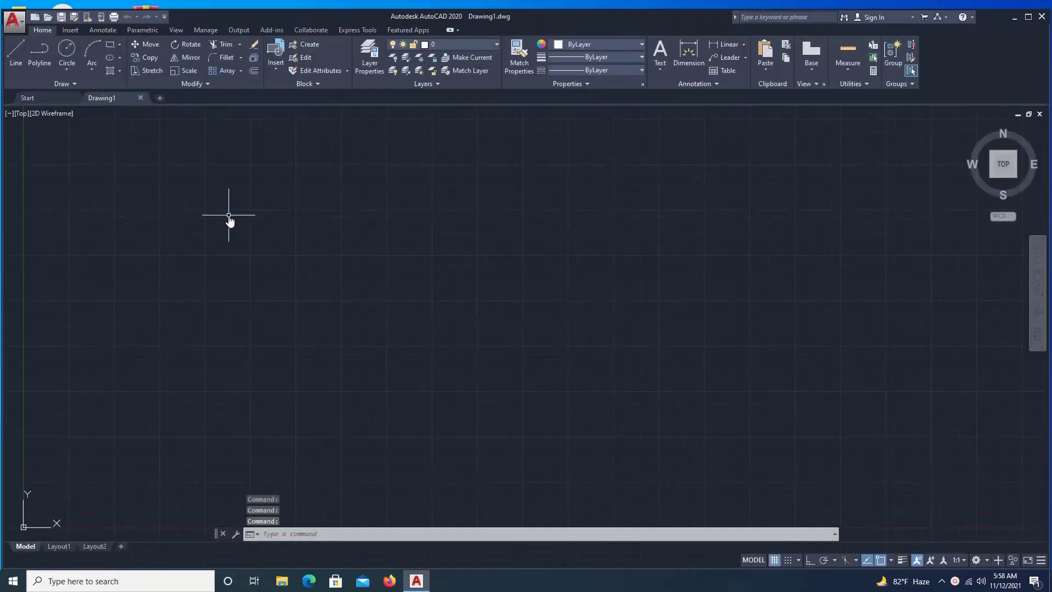
Hide the grid and set length units to Architectural with 0'-0 1/2" precision via UN.
left_click(775, 561)
type("u")
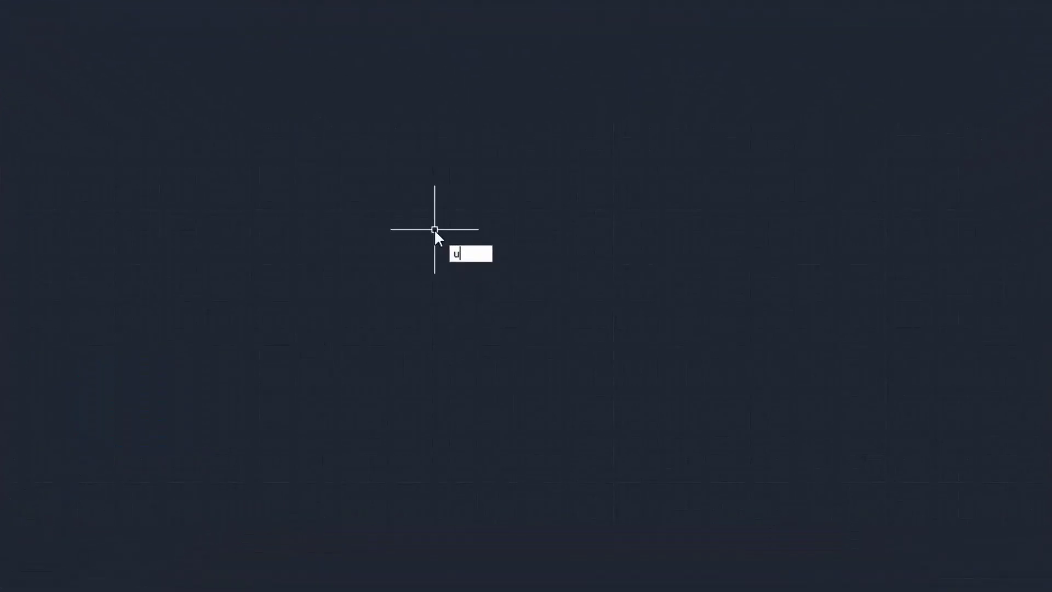
type("n")
key("Return")
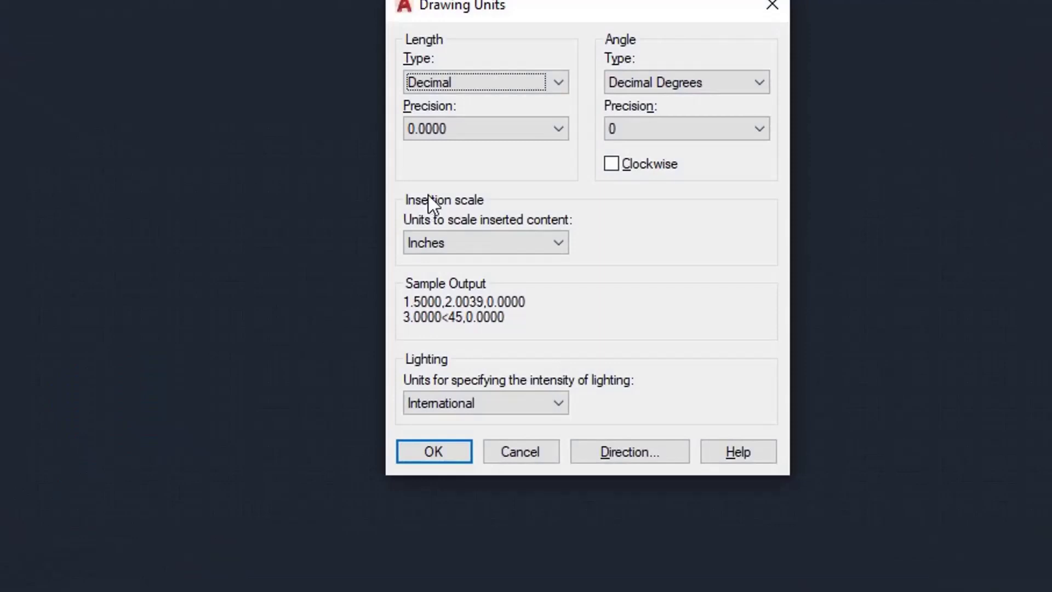
left_click(502, 81)
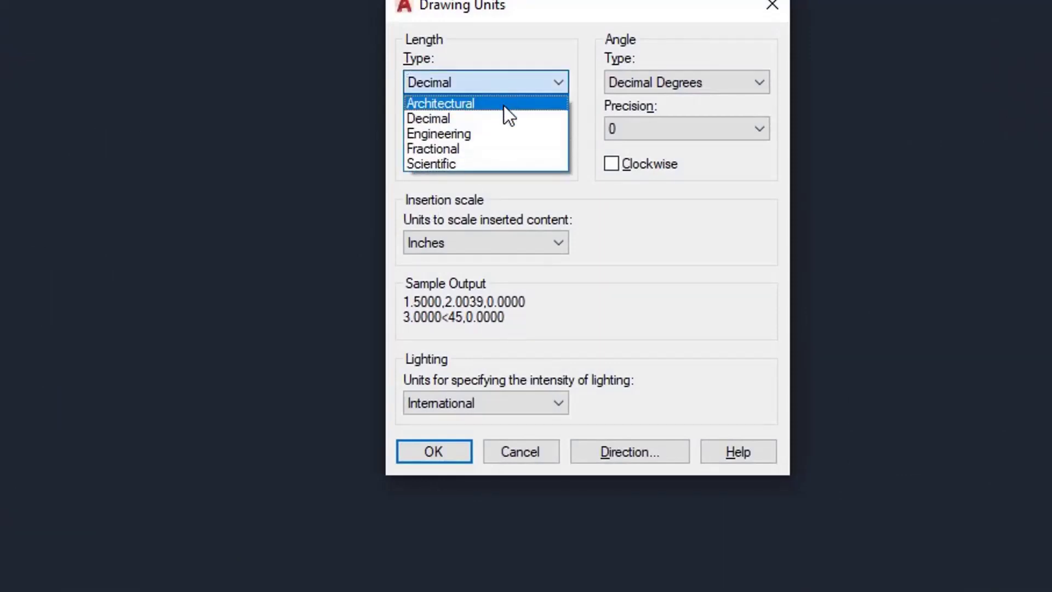
left_click(504, 104)
left_click(504, 127)
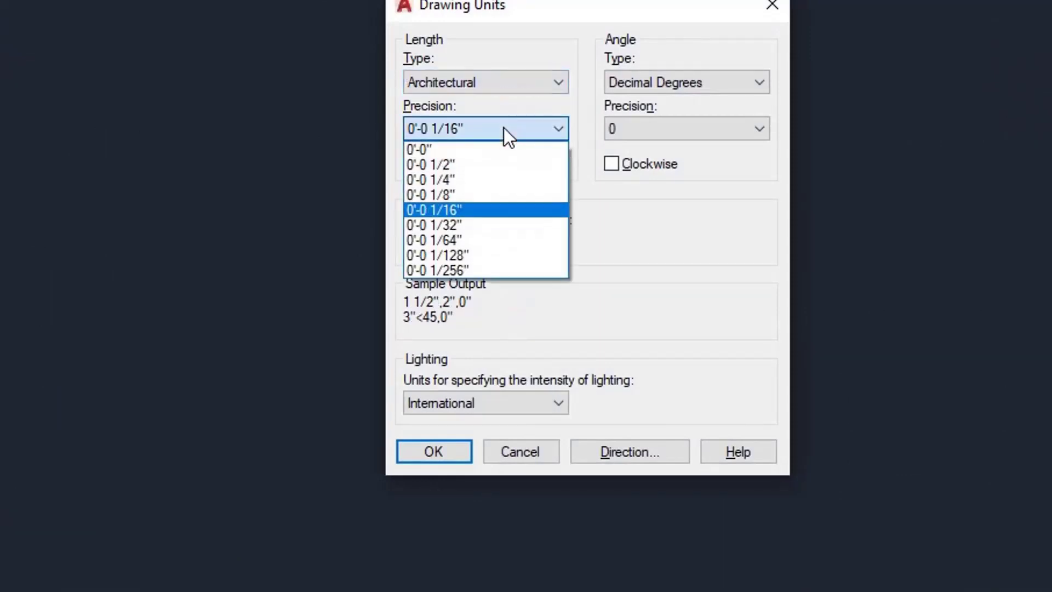
left_click(495, 165)
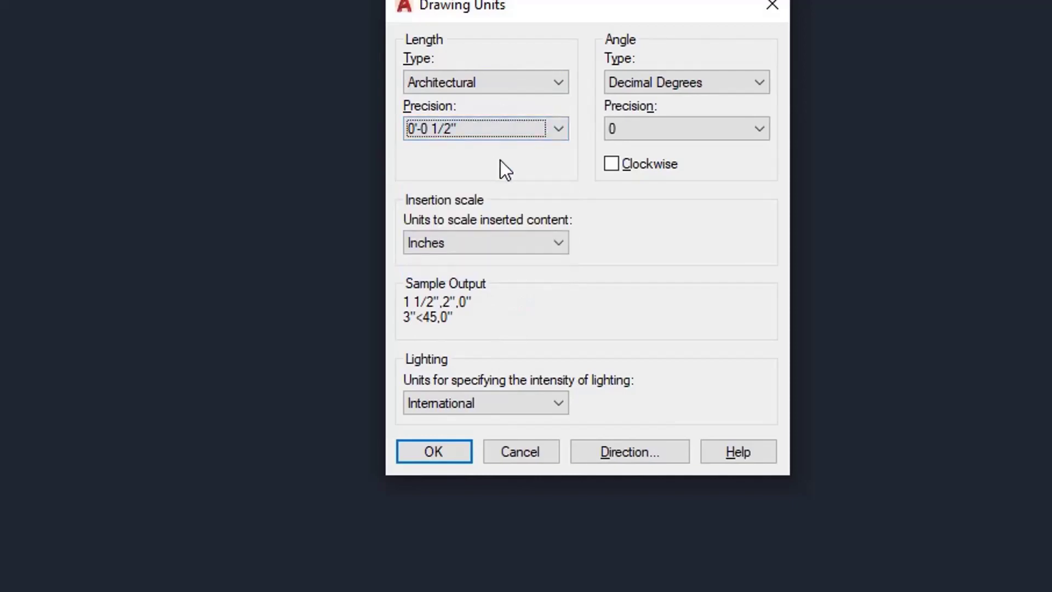
left_click(436, 453)
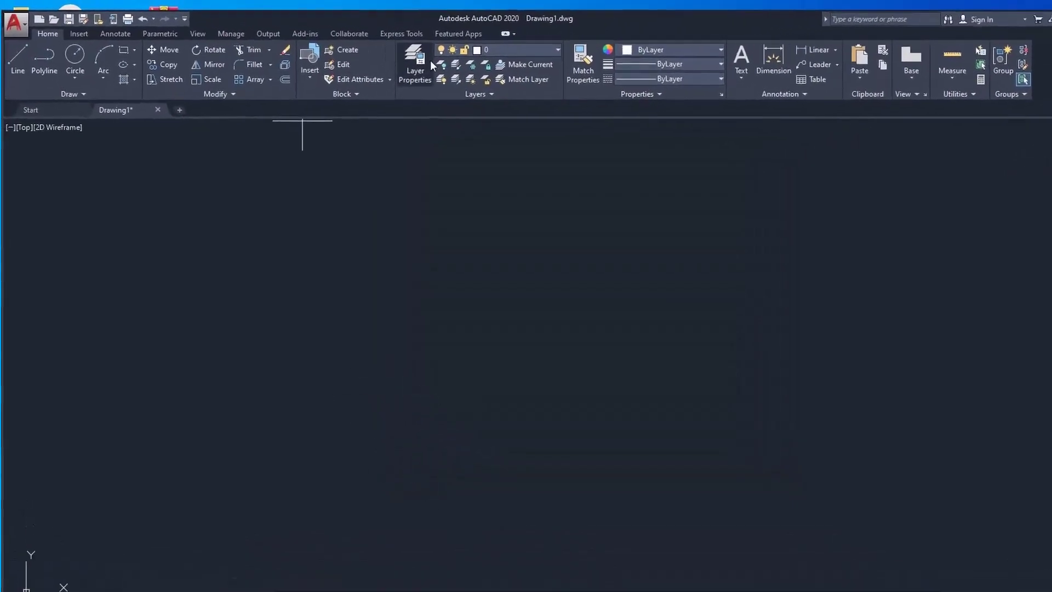
In the Layer Properties Manager, create a new layer named door.
left_click(430, 63)
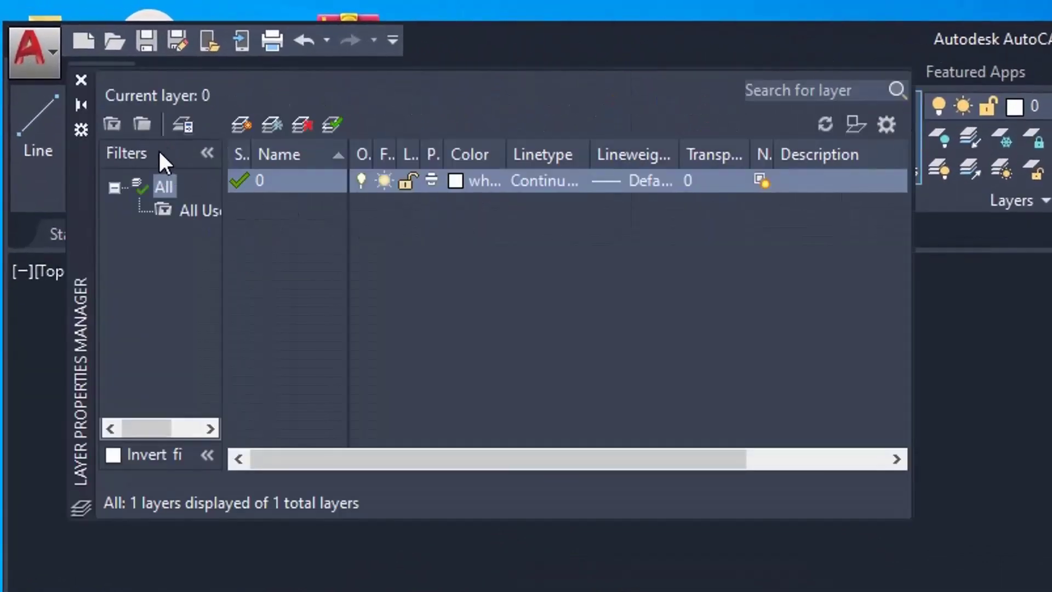
left_click(243, 129)
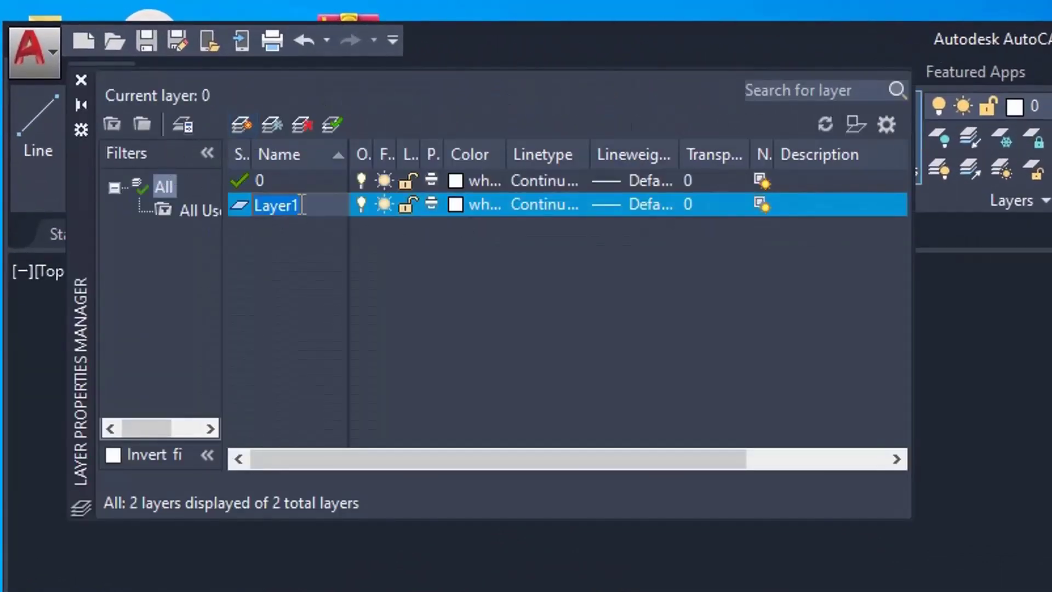
key("BackSpace")
type("do")
type("or")
key("Return")
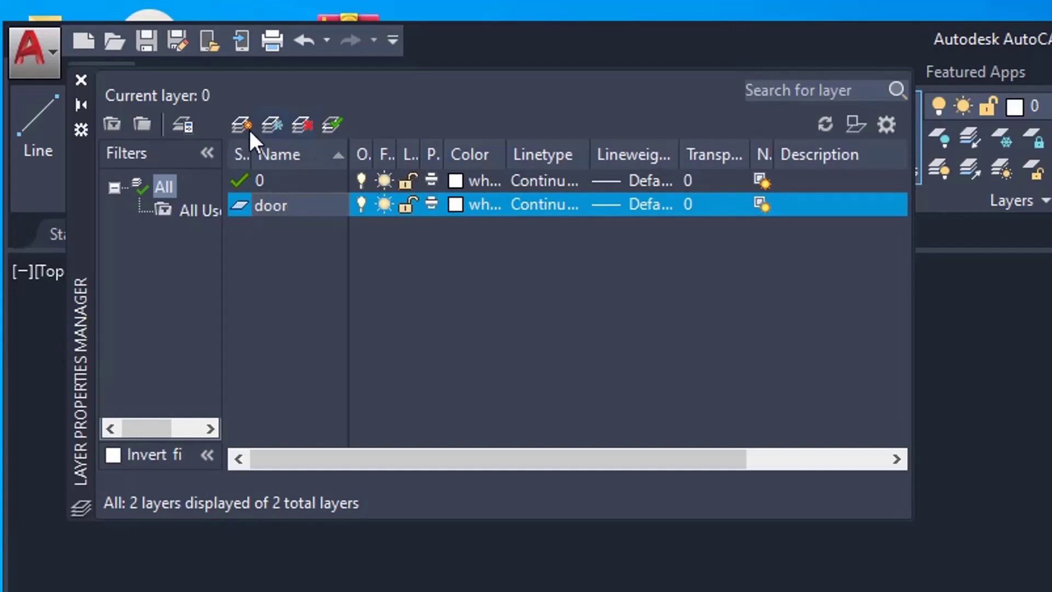
Add the windoor and wall layers.
left_click(241, 123)
key("BackSpace")
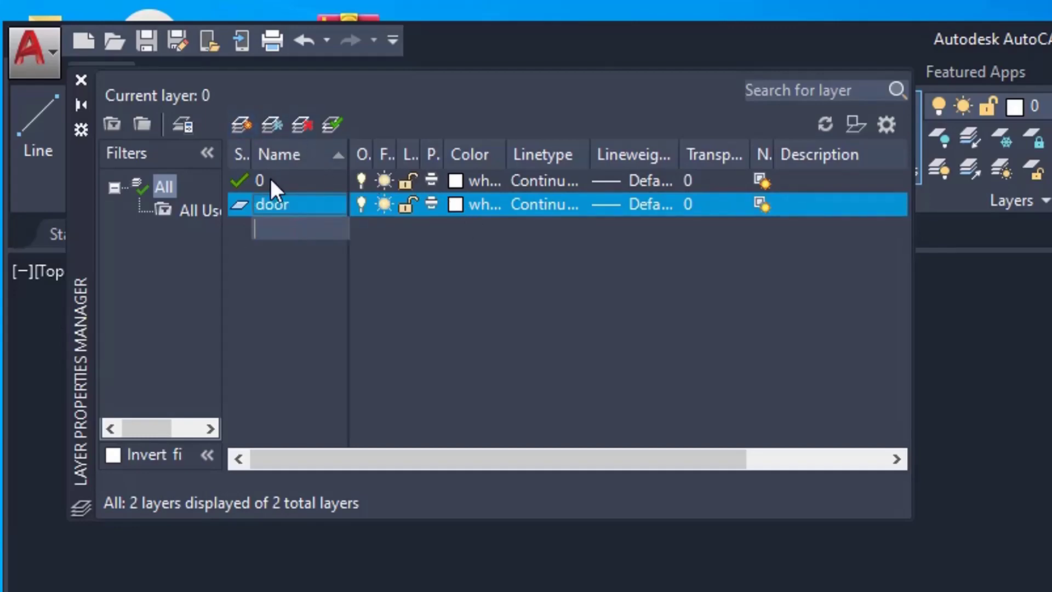
type("win")
type("door")
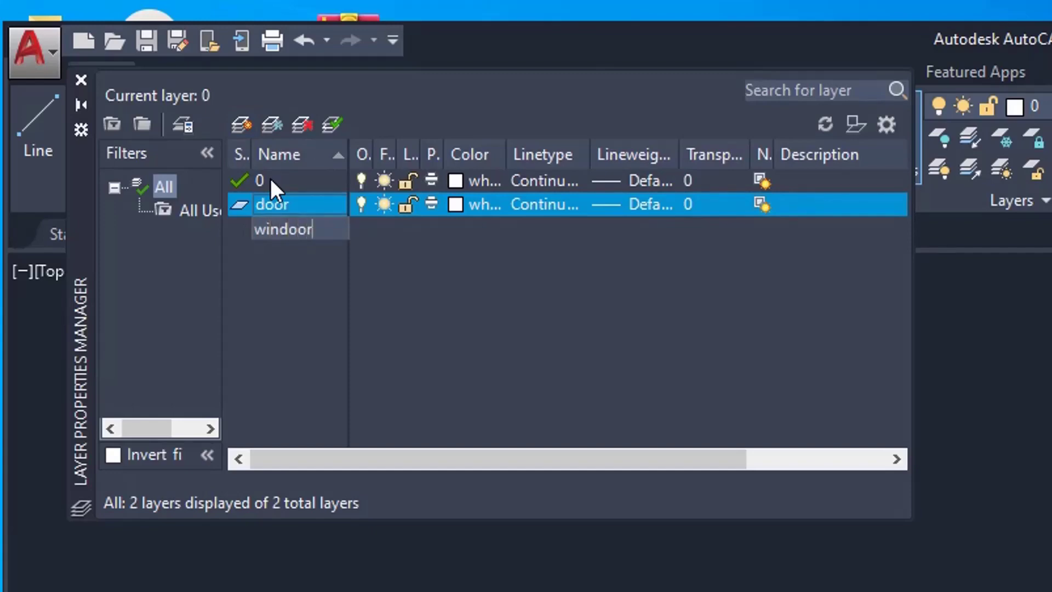
key("Return")
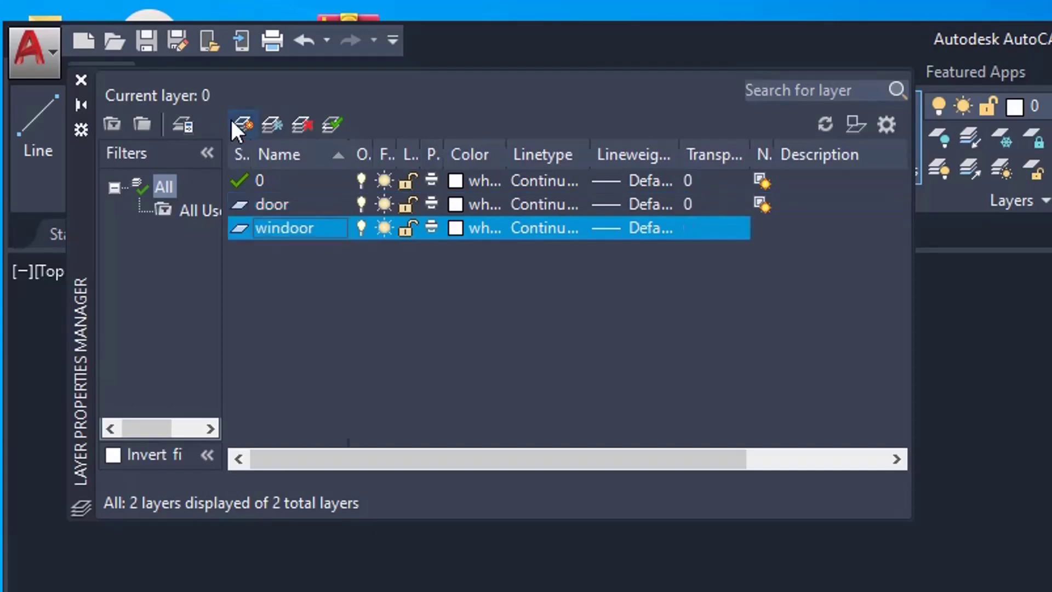
left_click(233, 130)
key("BackSpace")
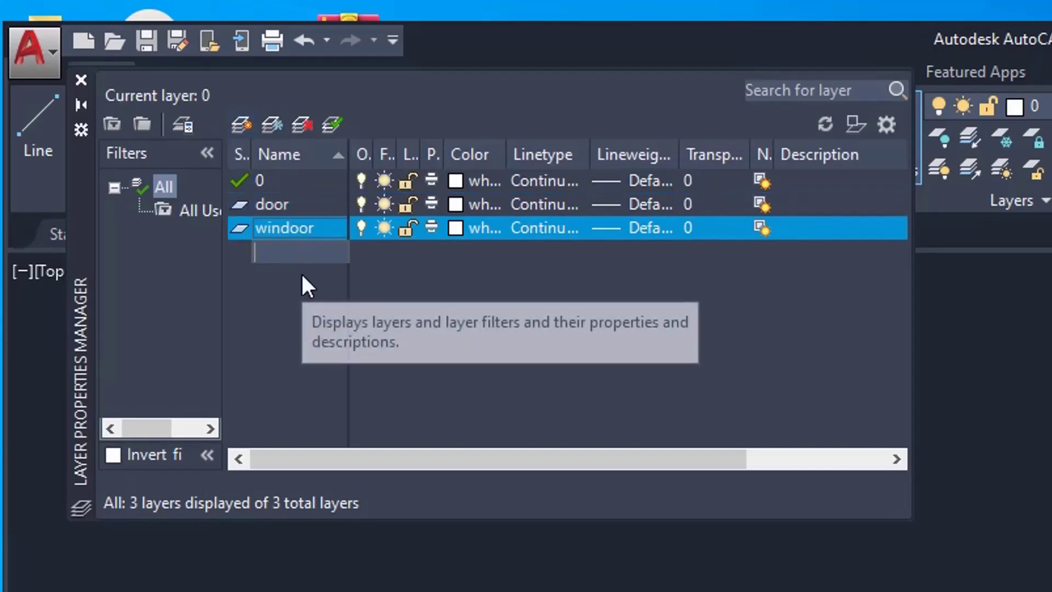
type("w")
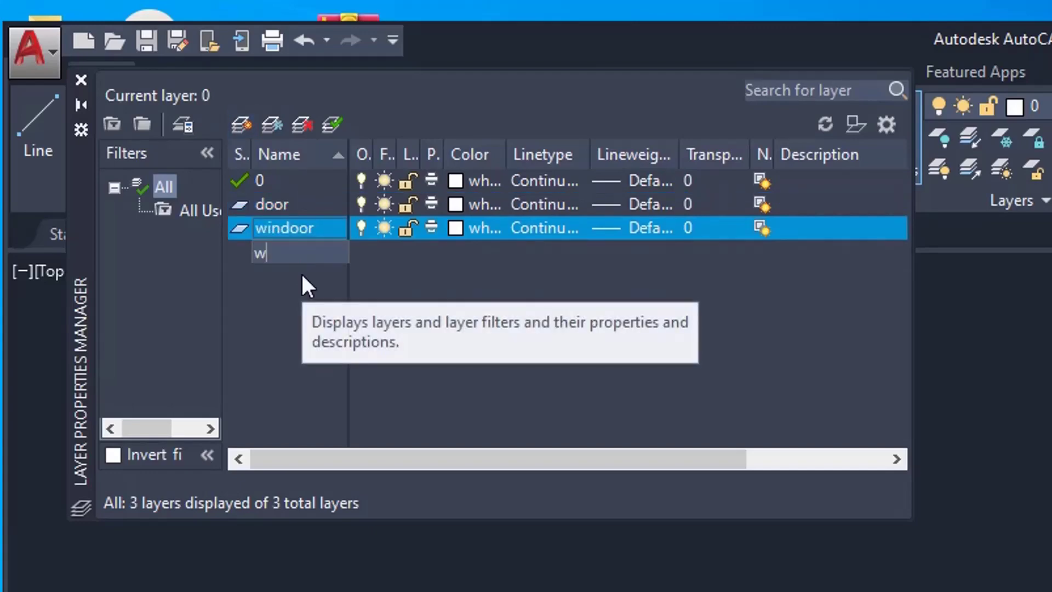
type("all")
key("Return")
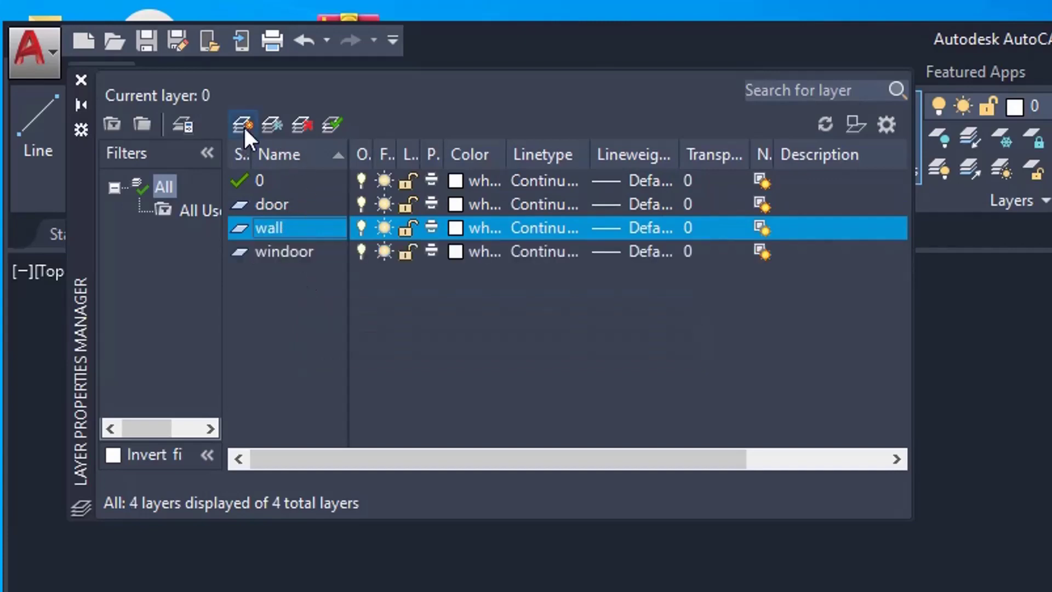
Add the hatch and text layers and begin naming a diamantion layer.
left_click(244, 125)
key("BackSpace")
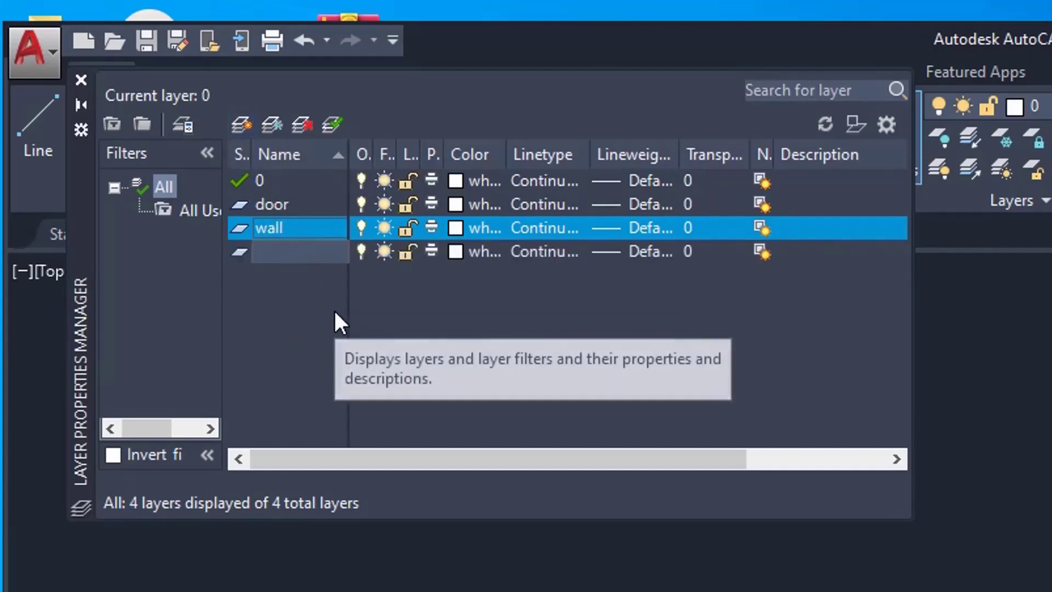
type("hat")
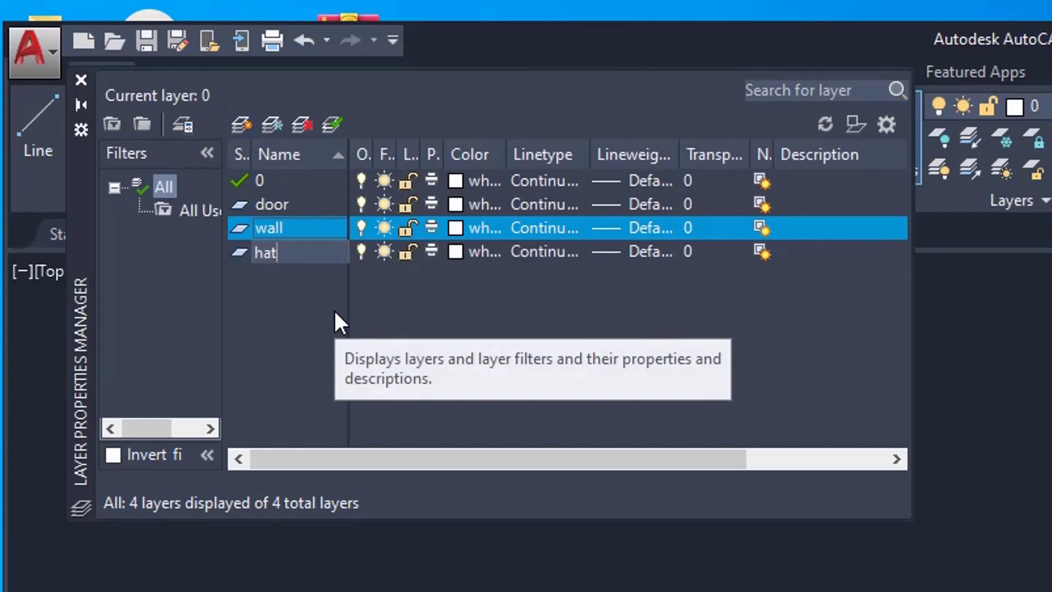
type("ch")
type("windoor")
left_click(243, 125)
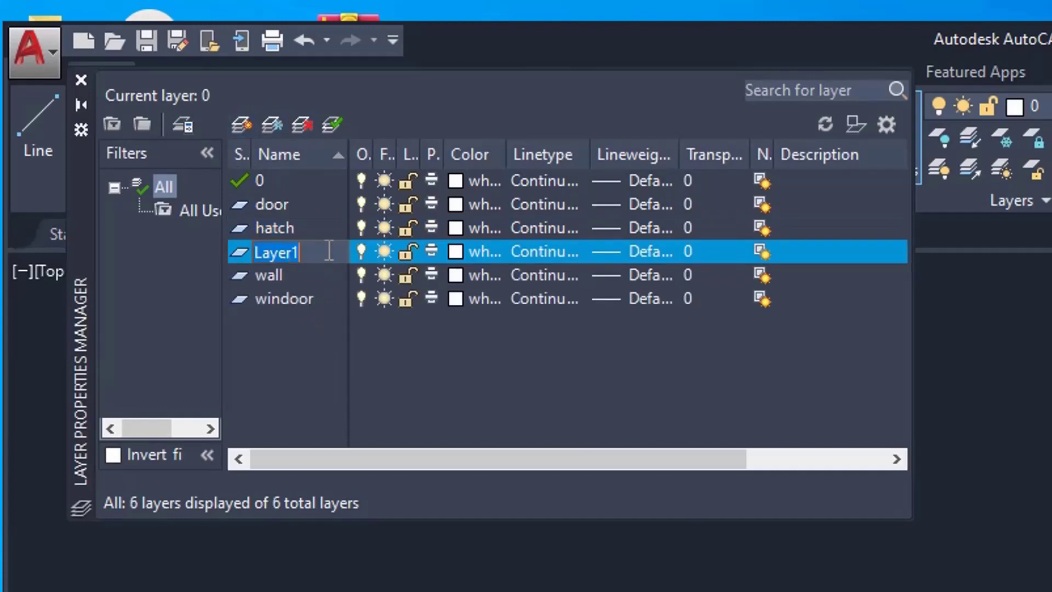
key("BackSpace")
type("t")
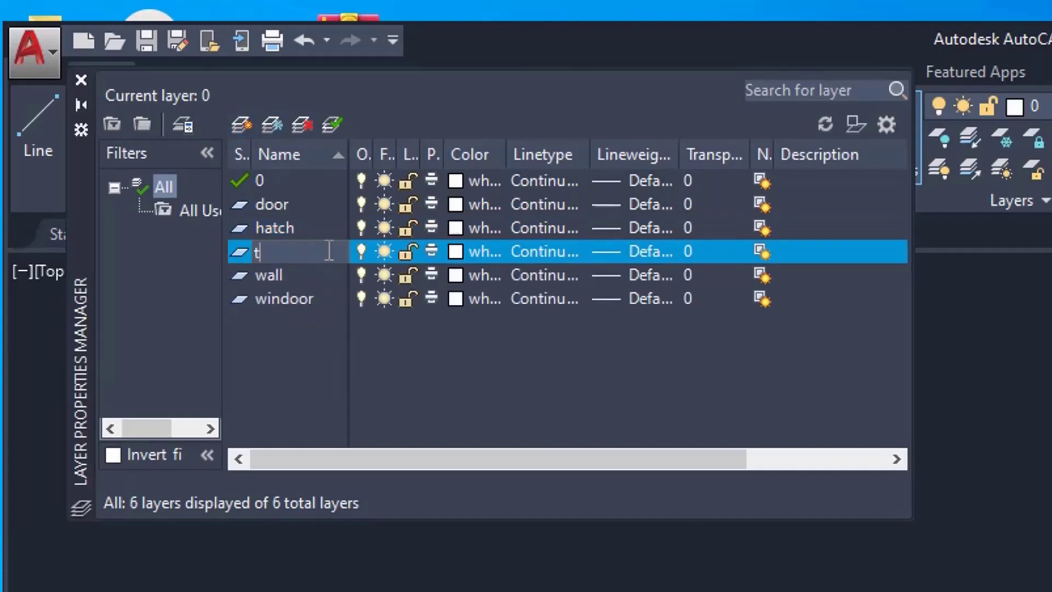
type("ex")
type("t")
left_click(240, 121)
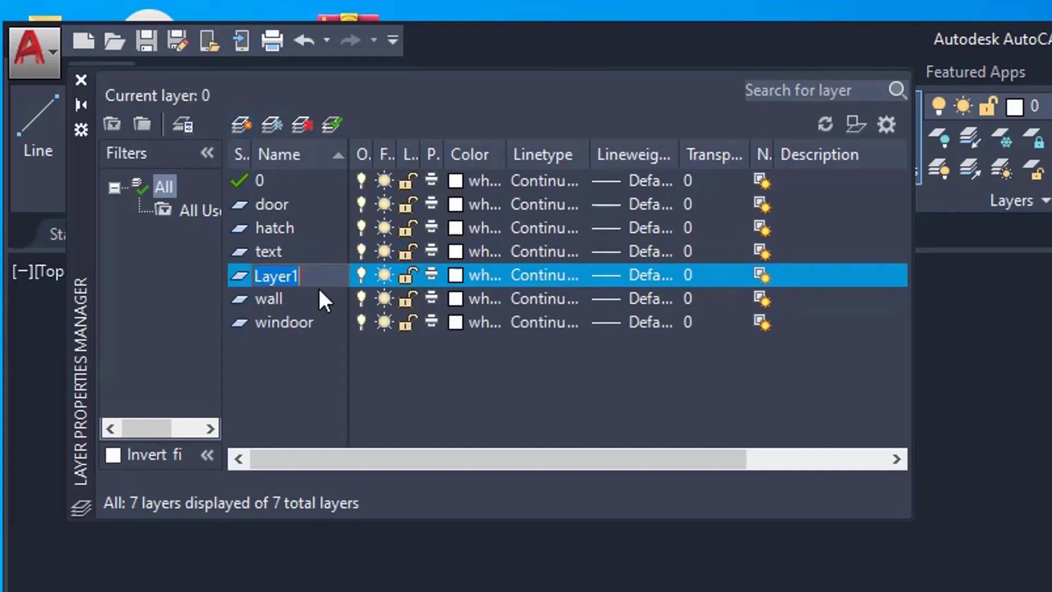
key("BackSpace")
type("dia")
type("mantion")
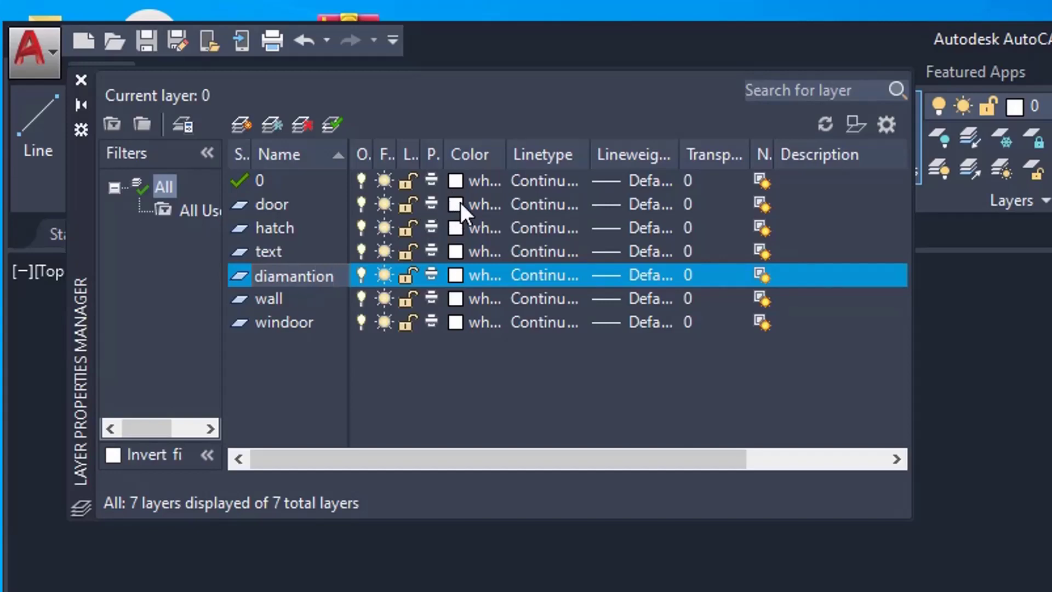
Colour the door layer magenta, the hatch layer green and the text layer yellow.
left_click(456, 204)
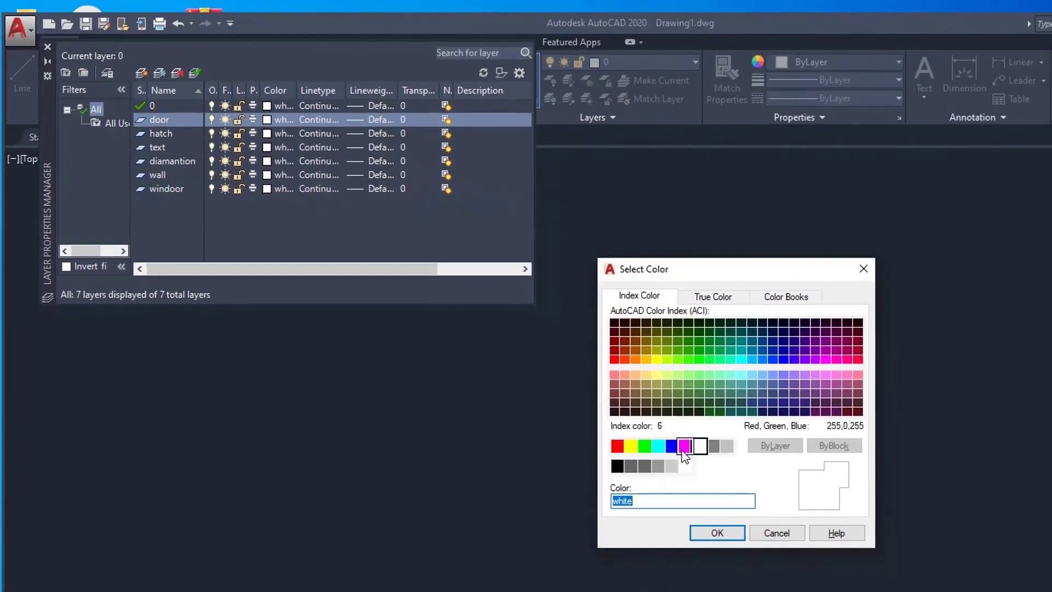
left_click(684, 445)
left_click(729, 528)
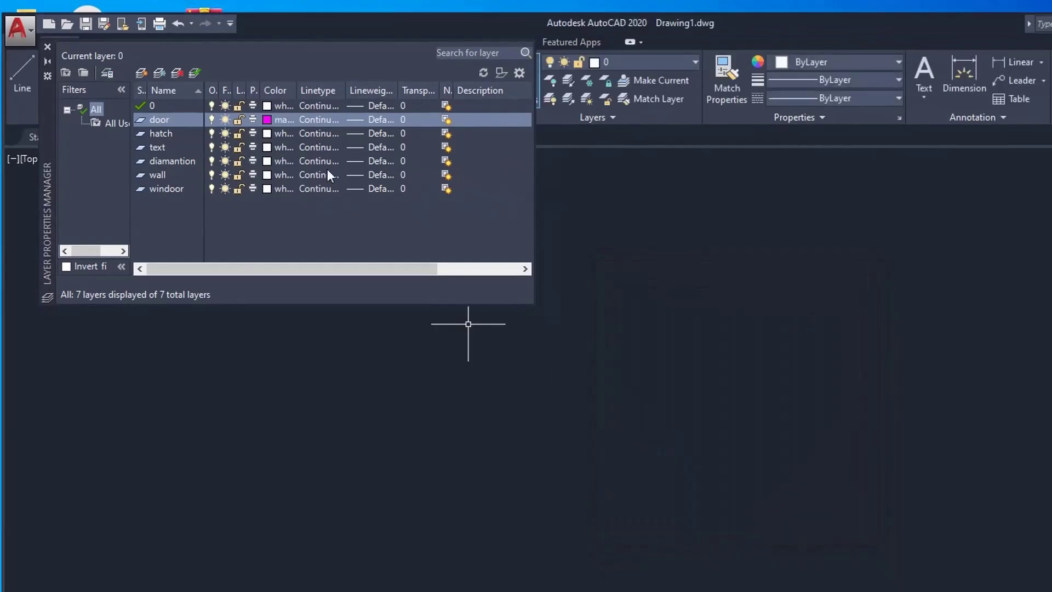
left_click(266, 134)
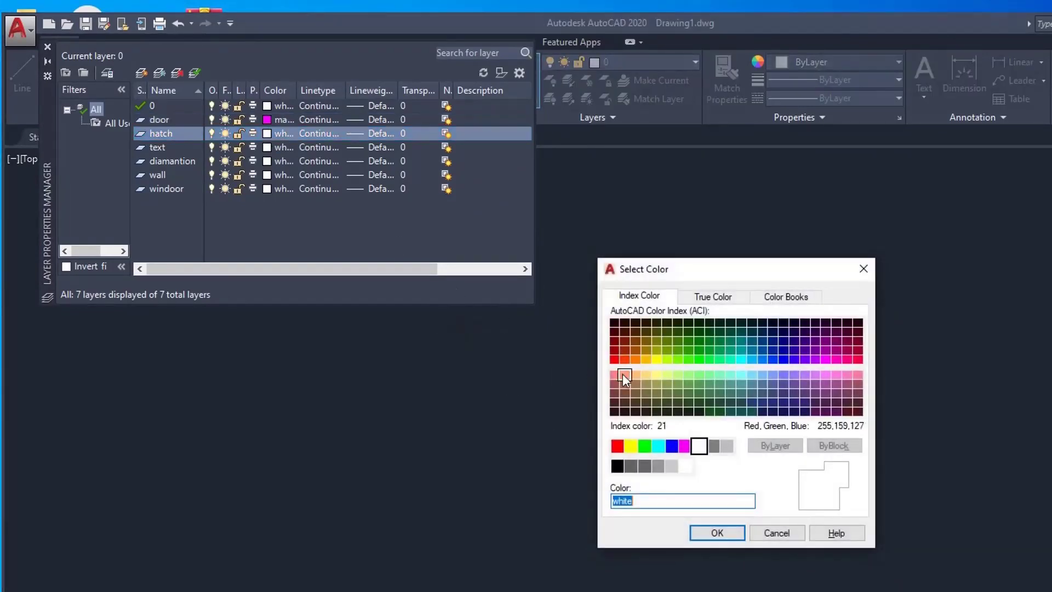
left_click(645, 445)
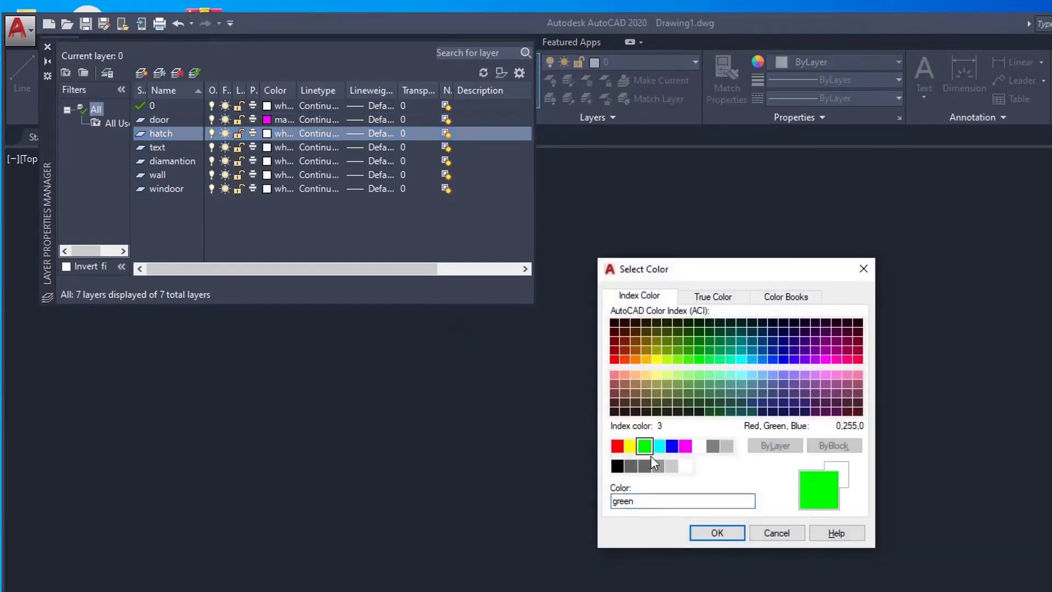
left_click(715, 533)
left_click(267, 147)
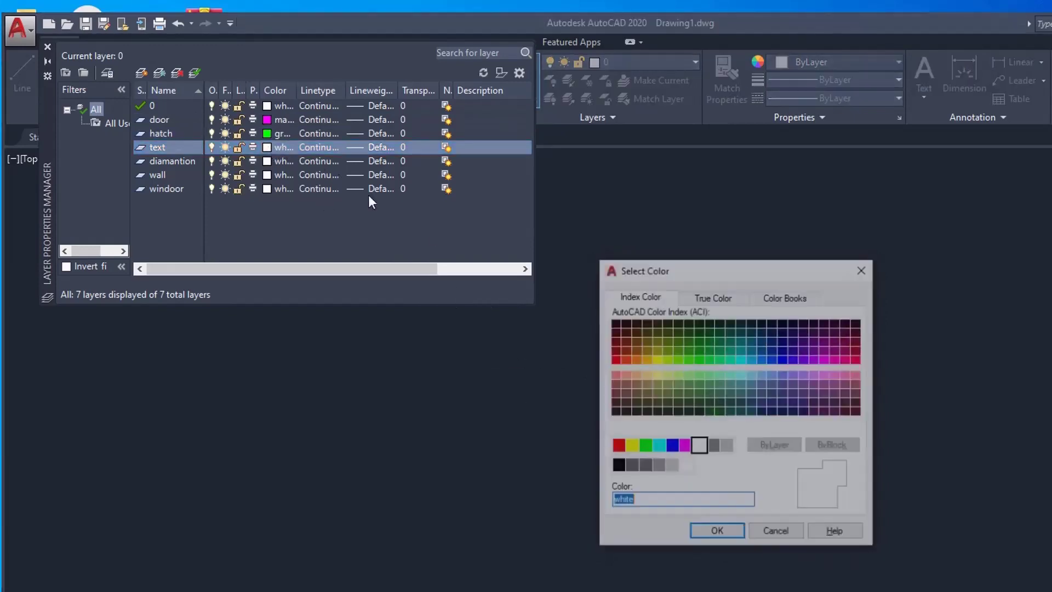
left_click(634, 442)
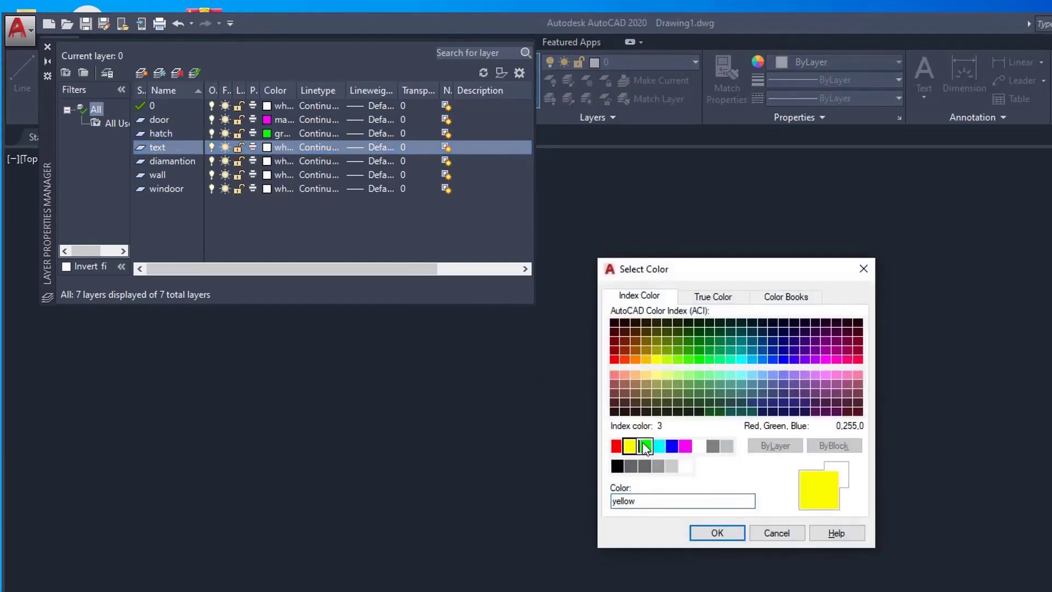
left_click(716, 535)
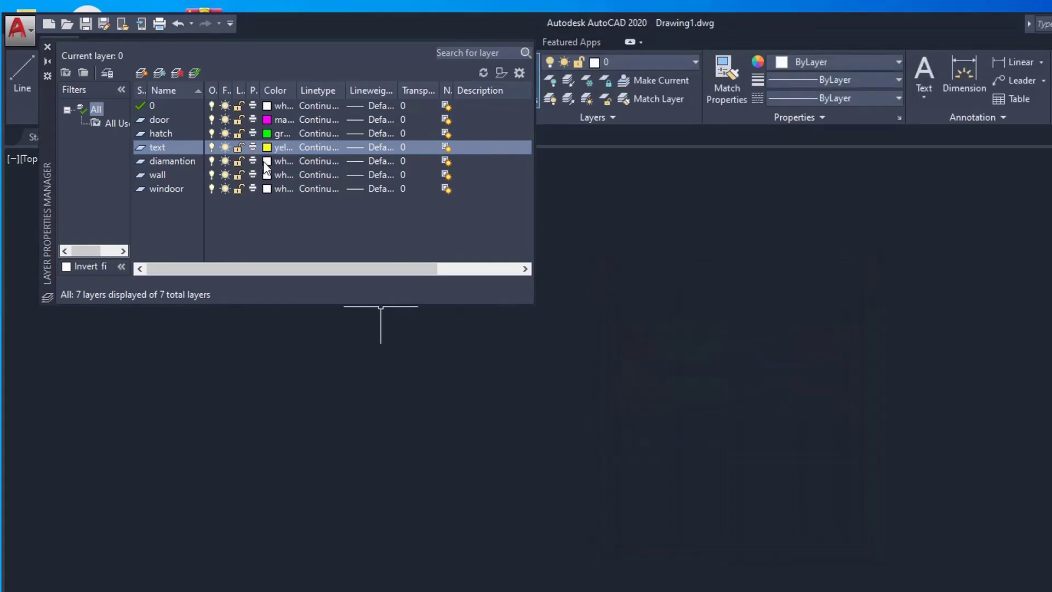
Give the diamantion layer colour 11 and the windoor layer red colour 240.
left_click(267, 161)
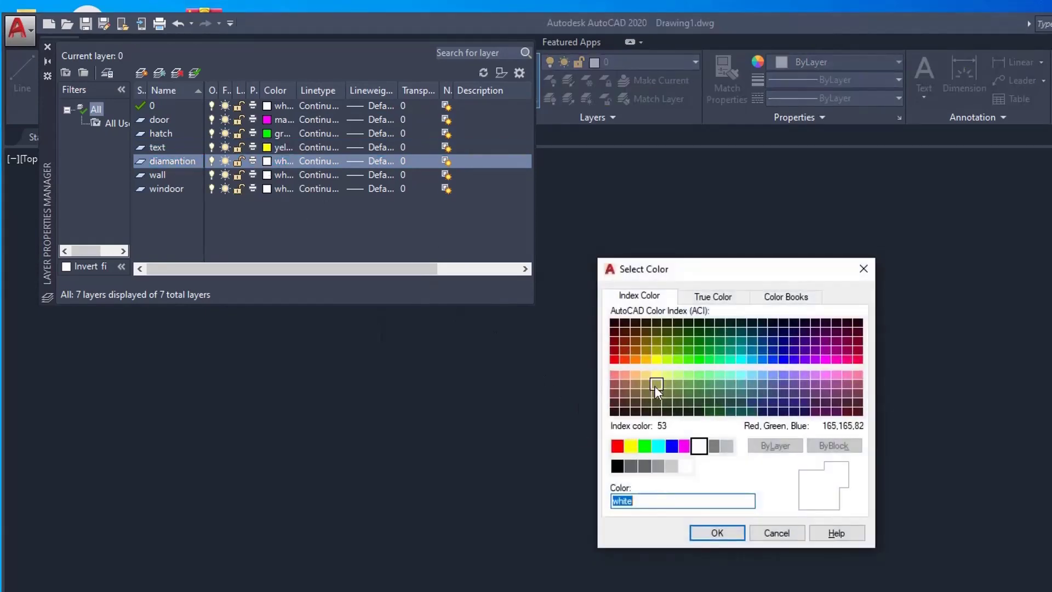
left_click(614, 374)
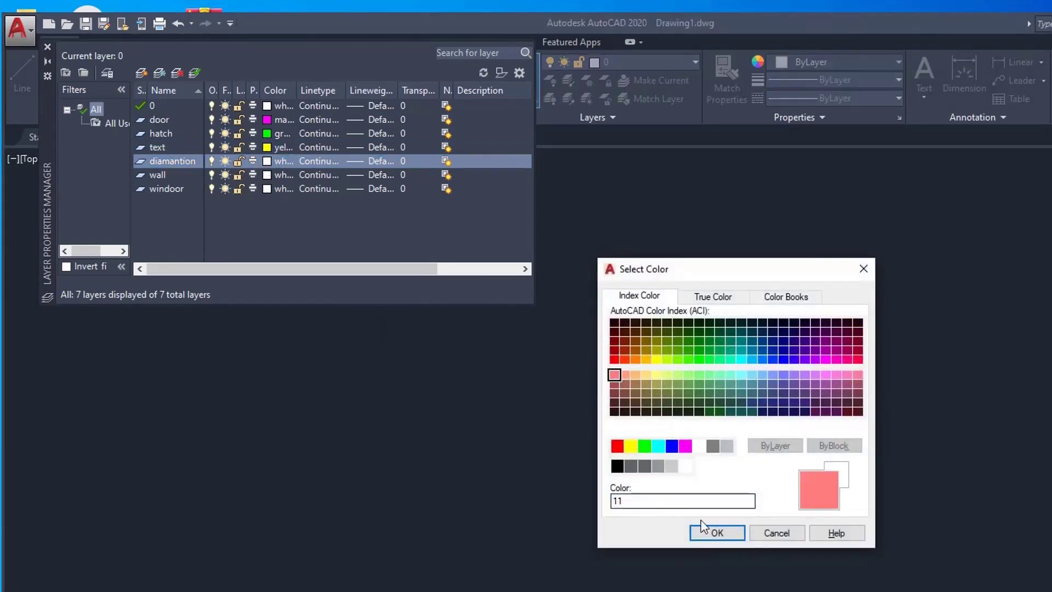
left_click(716, 533)
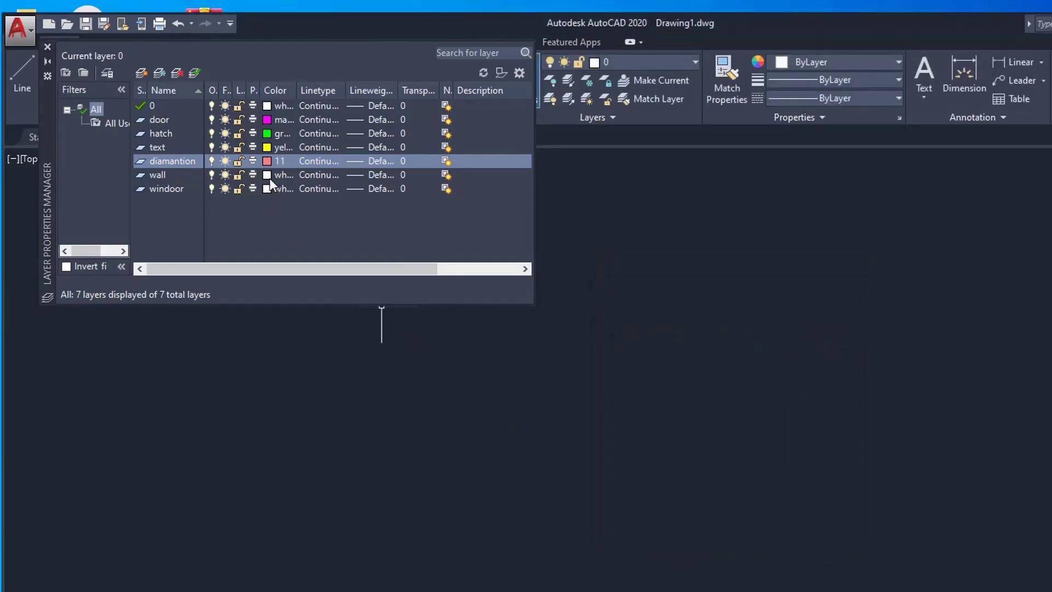
left_click(266, 188)
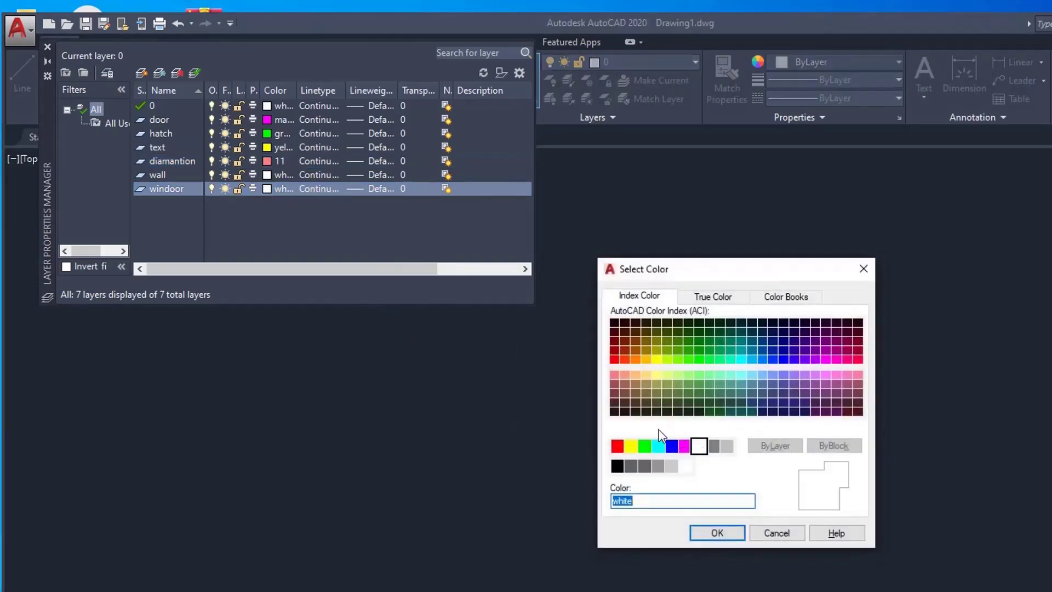
left_click(857, 359)
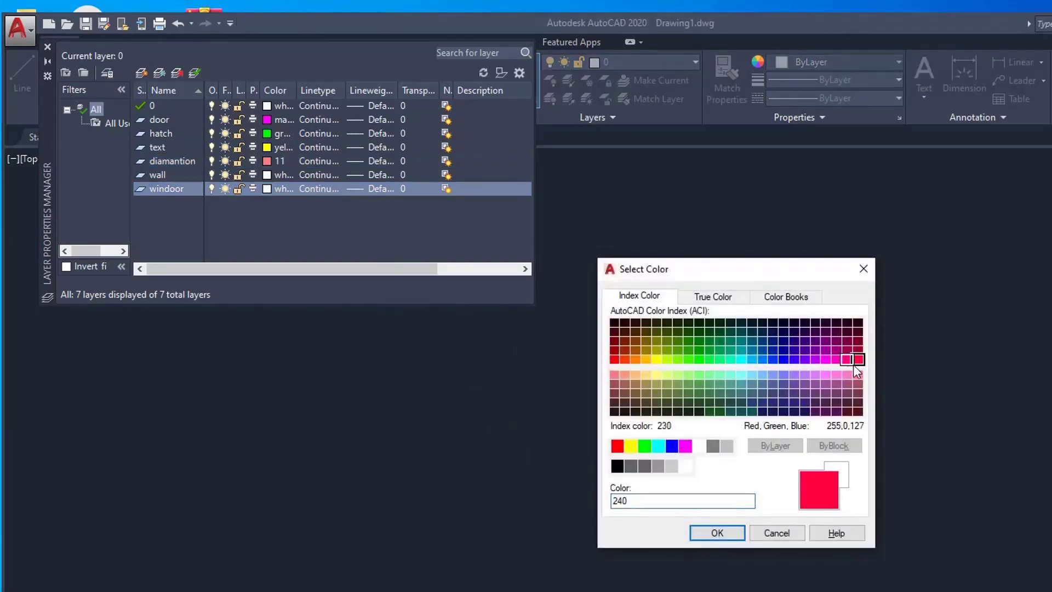
left_click(728, 530)
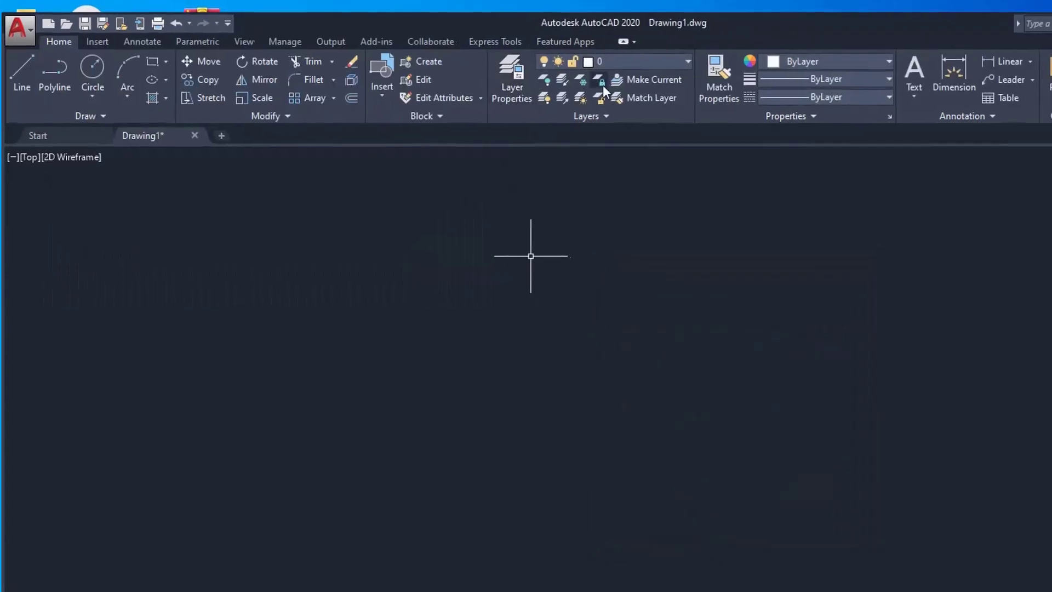
Choose wall from the Home tab layer list as the current layer.
left_click(451, 45)
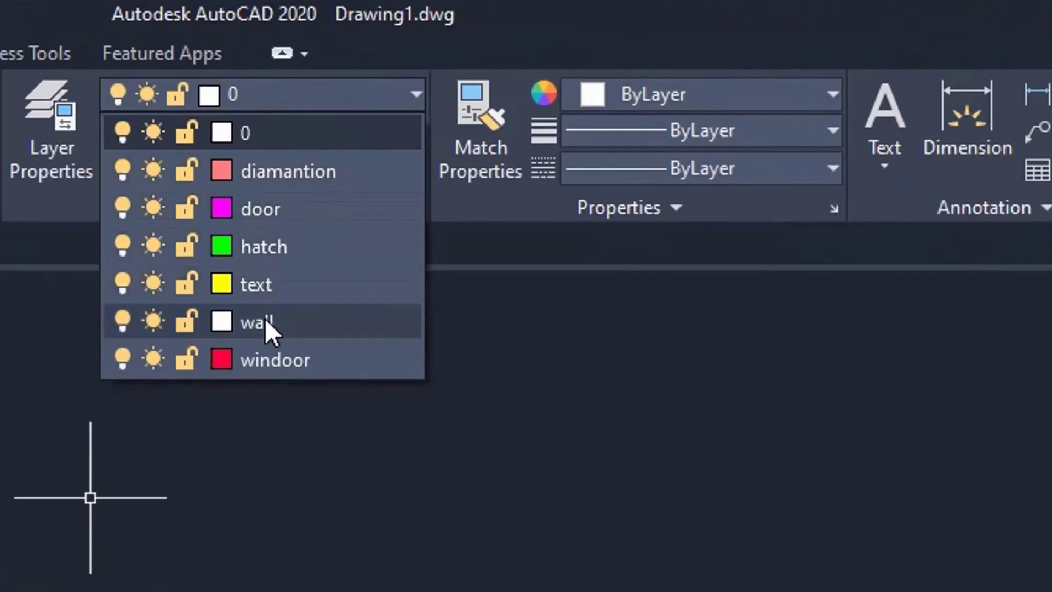
left_click(264, 322)
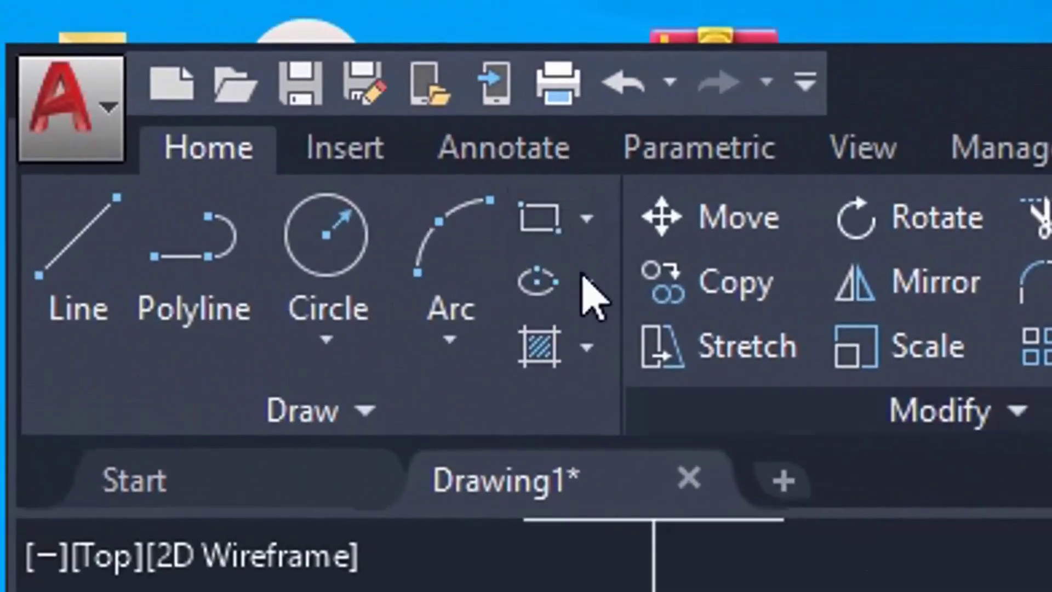
left_click(539, 216)
Draw the 50' by 30' outer wall rectangle and centre it in the view.
left_click(333, 178)
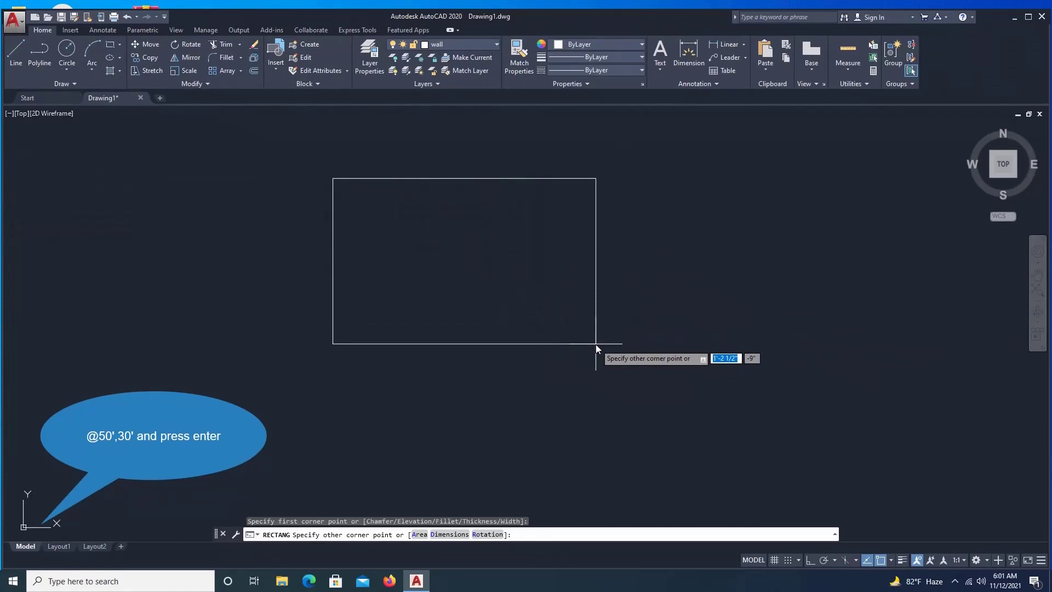
type("@50")
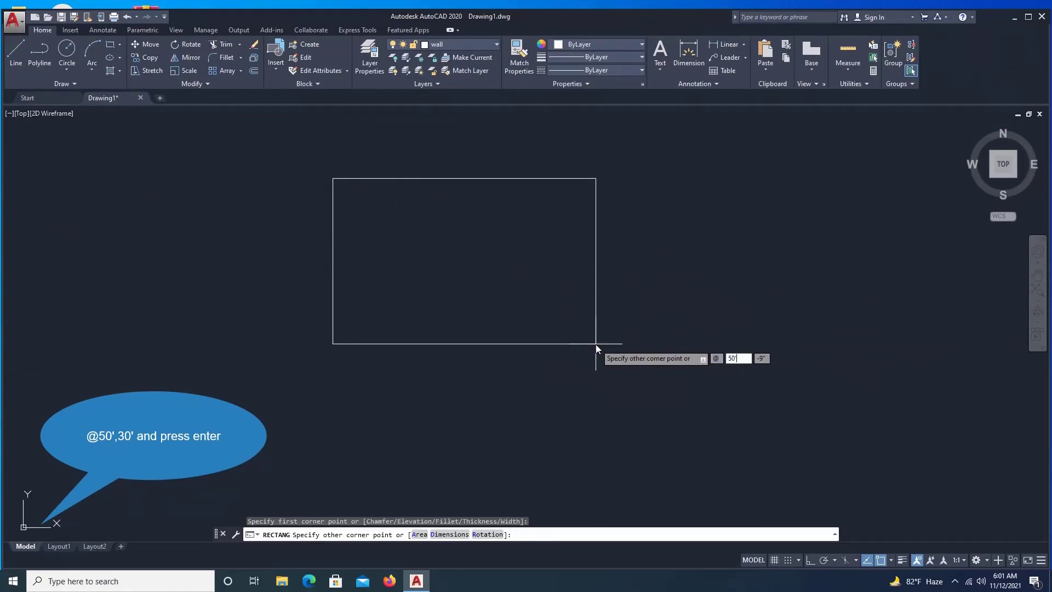
type(",3")
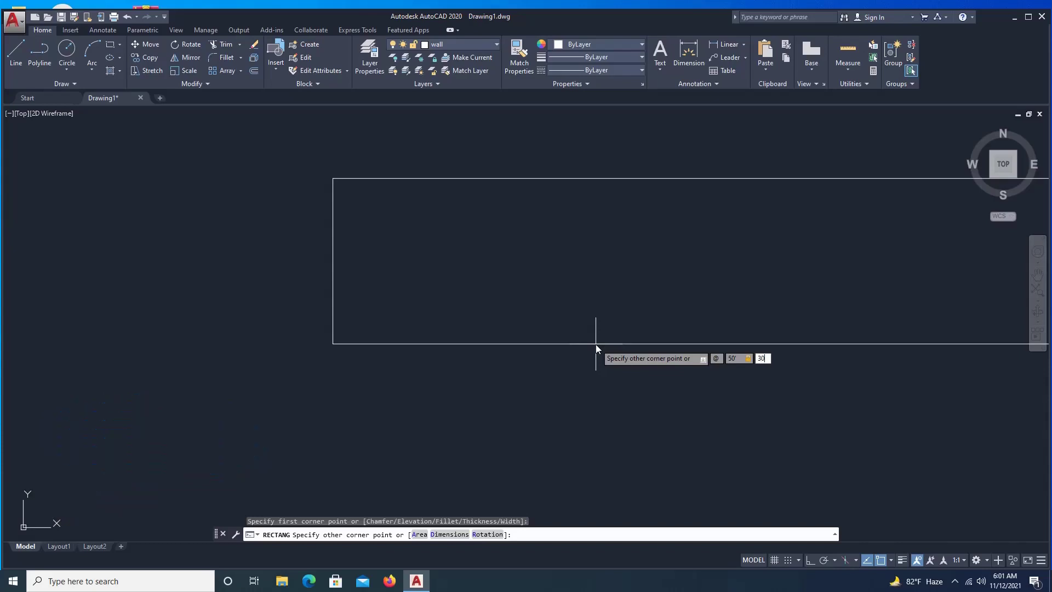
key("Return")
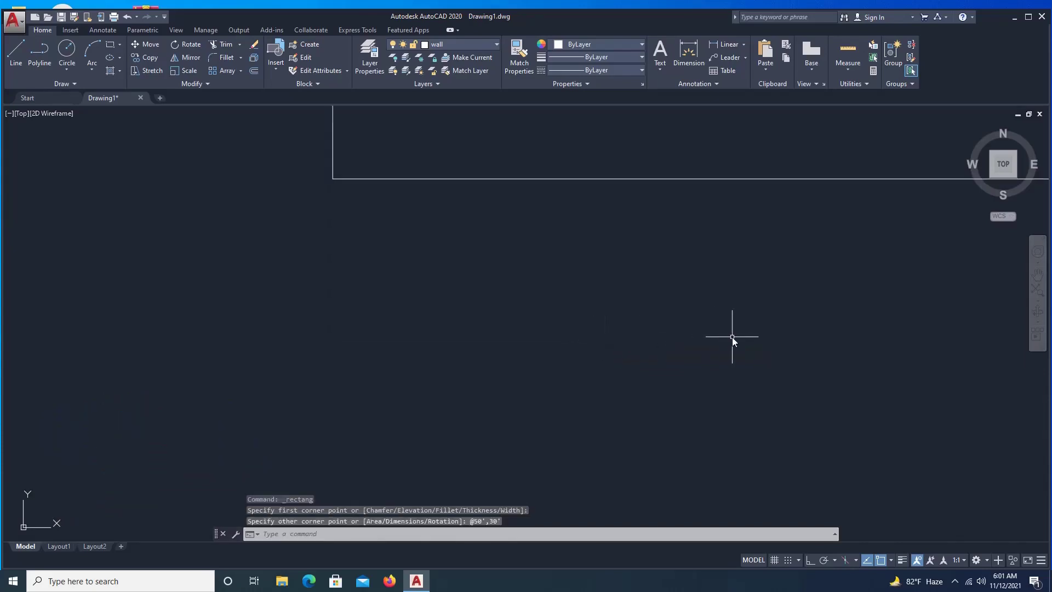
scroll(731, 337, "down", 4)
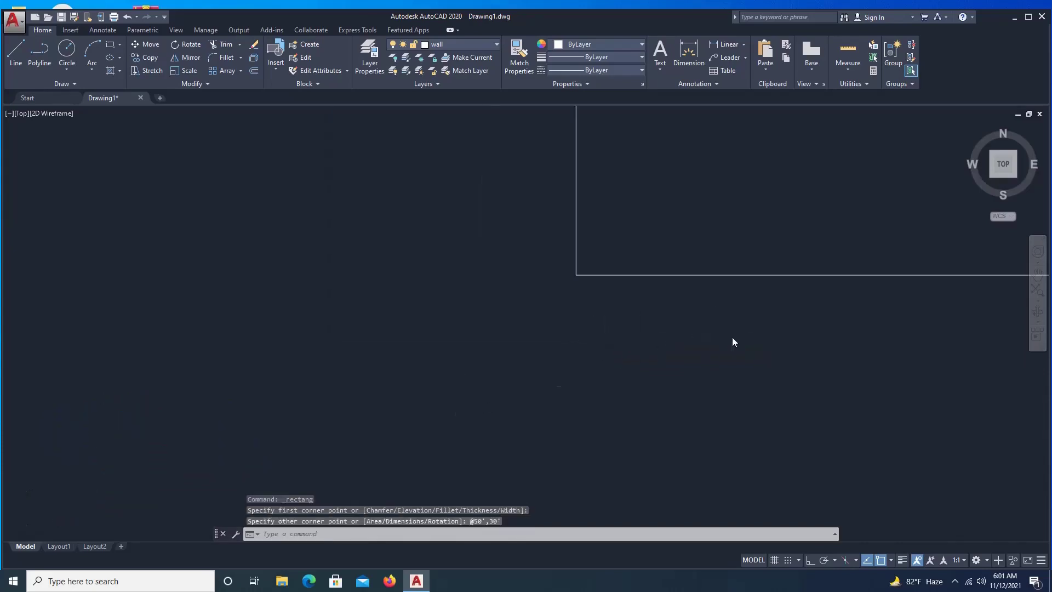
left_click(1037, 276)
mouse_move(994, 261)
left_mouse_down()
mouse_move(711, 321)
mouse_move(430, 352)
left_mouse_up()
scroll(431, 353, "down", 4)
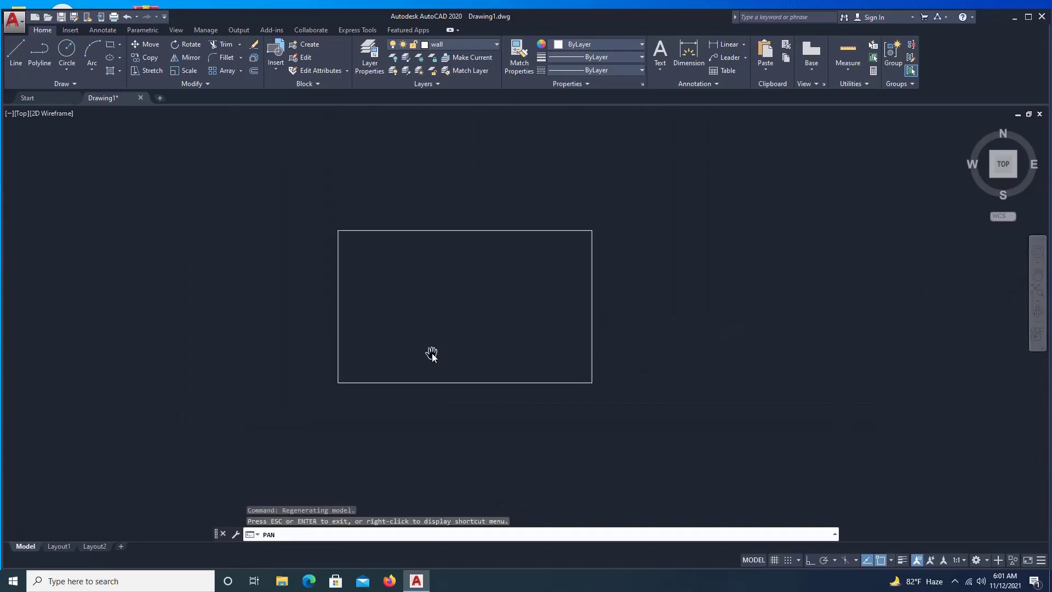
scroll(431, 355, "up", 2)
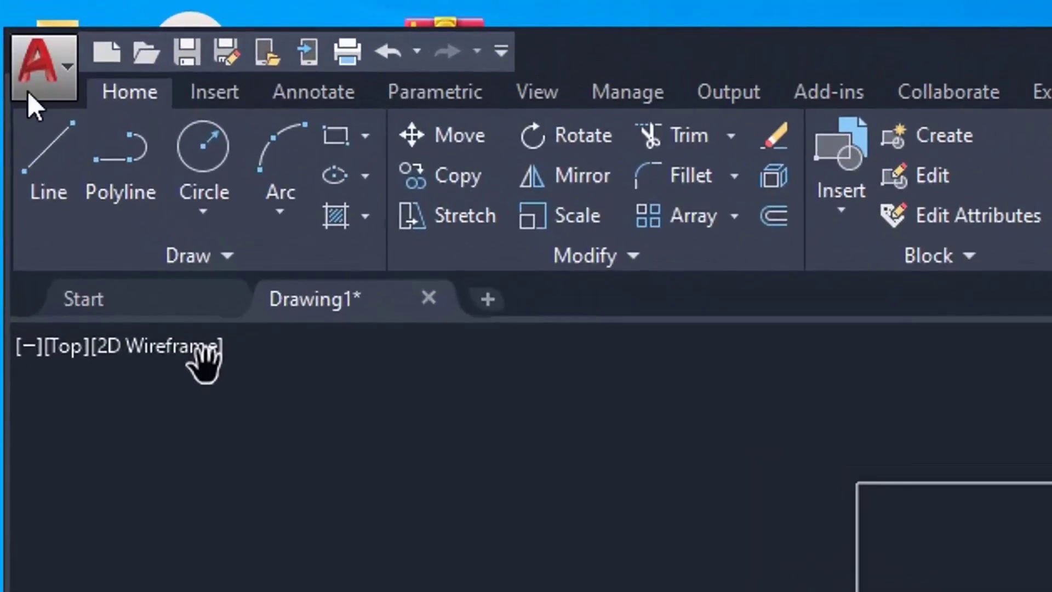
Draw a dividing line 15' up from the bottom-left corner across to the right wall.
left_click(53, 180)
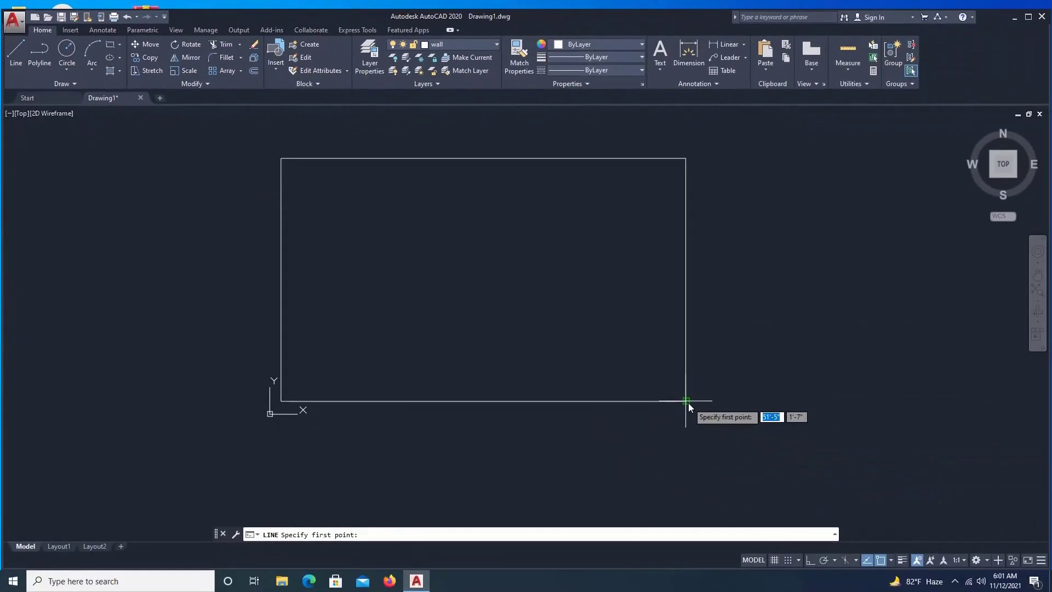
left_click(685, 400)
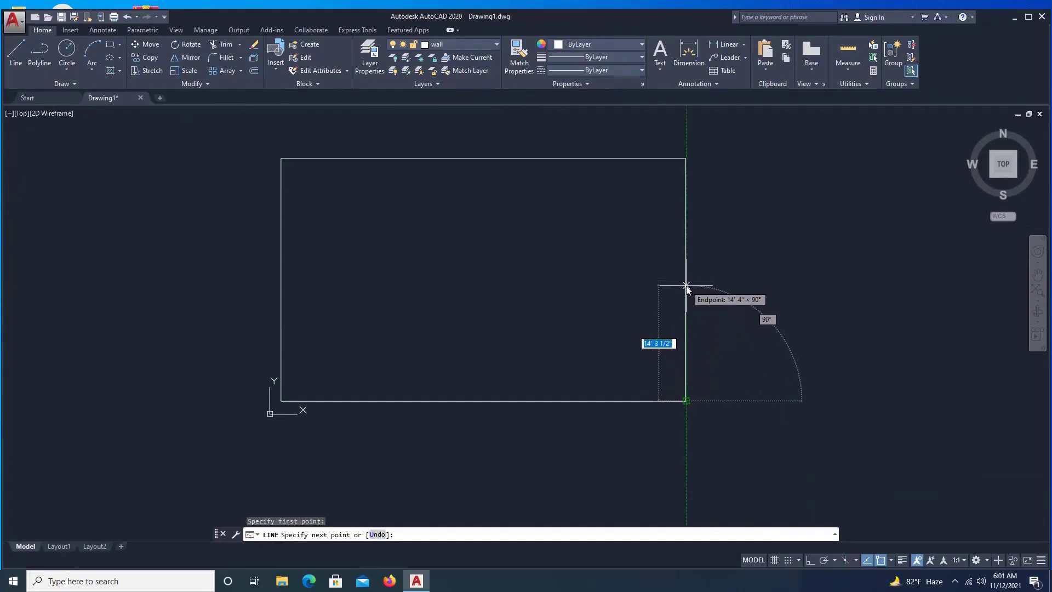
type("1")
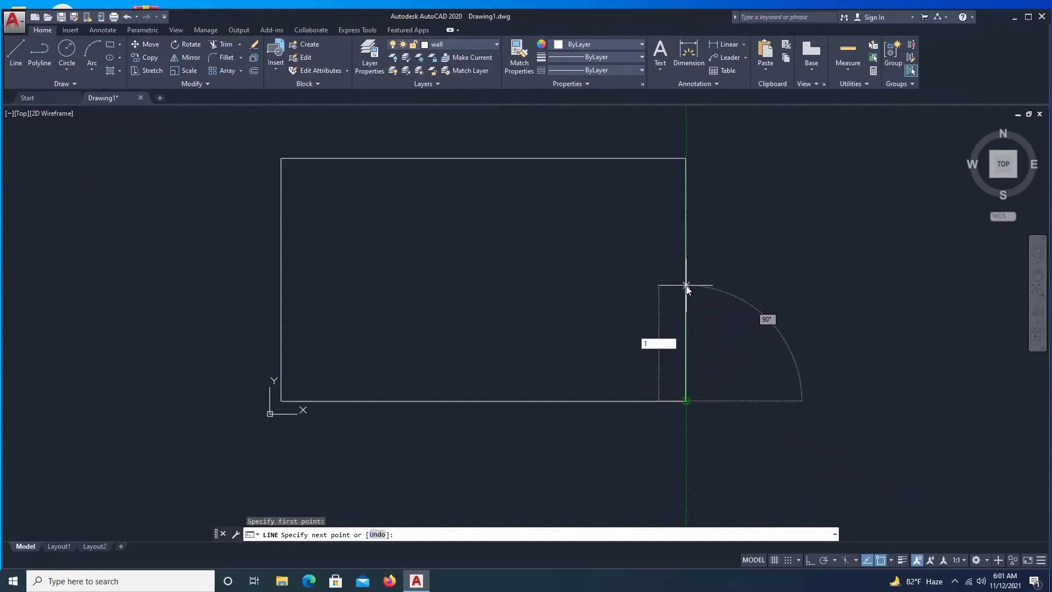
key("Escape")
key("space")
left_click(281, 401)
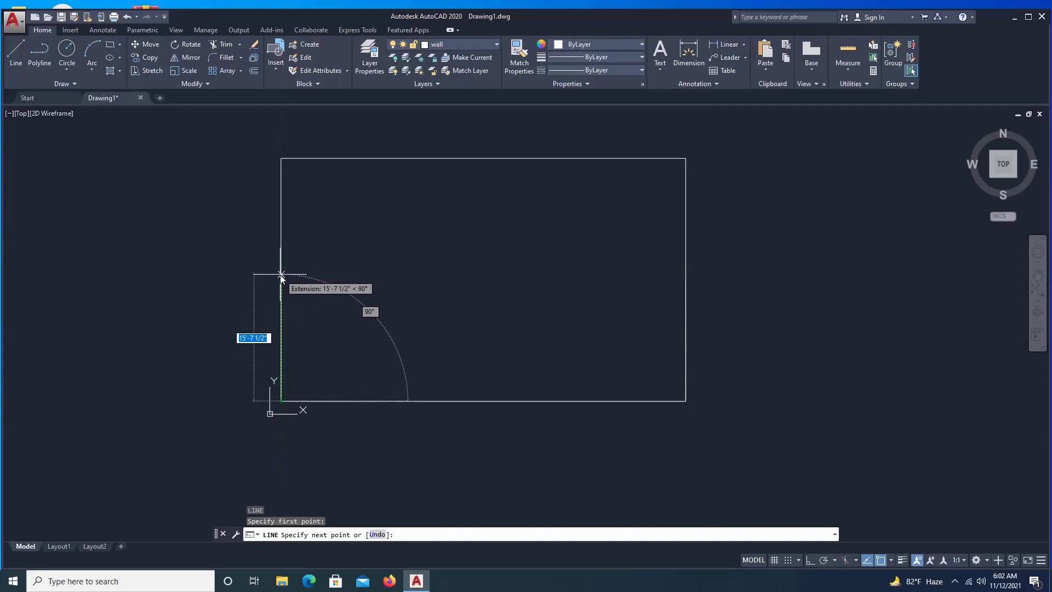
type("15")
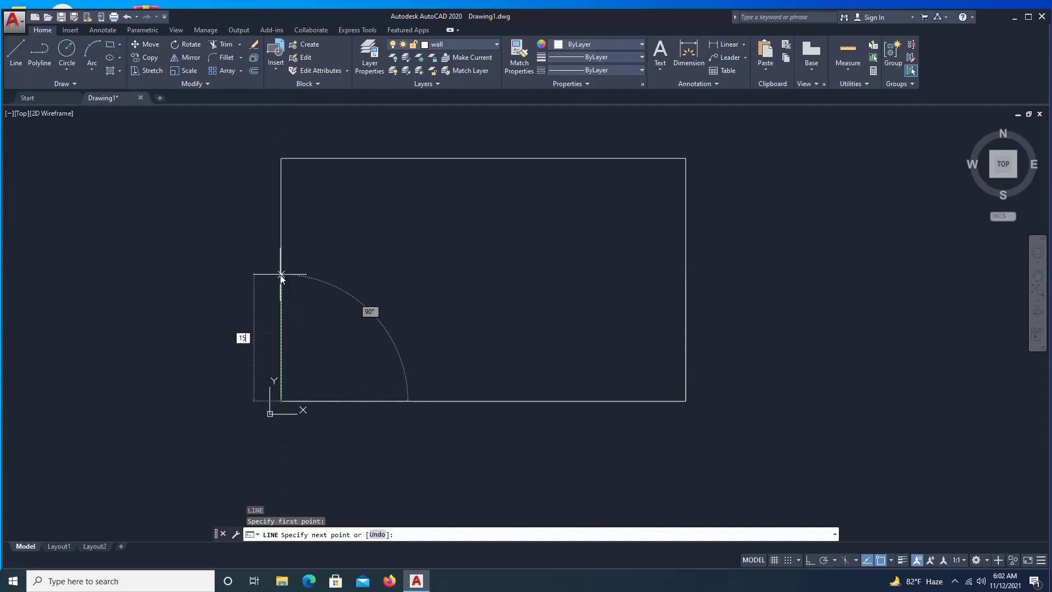
key("Return")
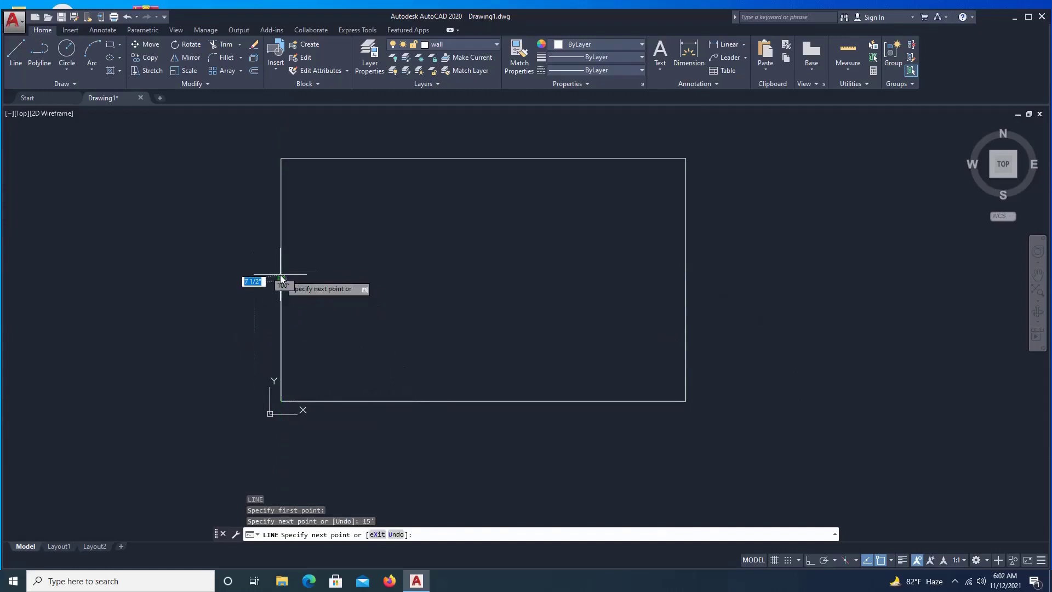
left_click(688, 281)
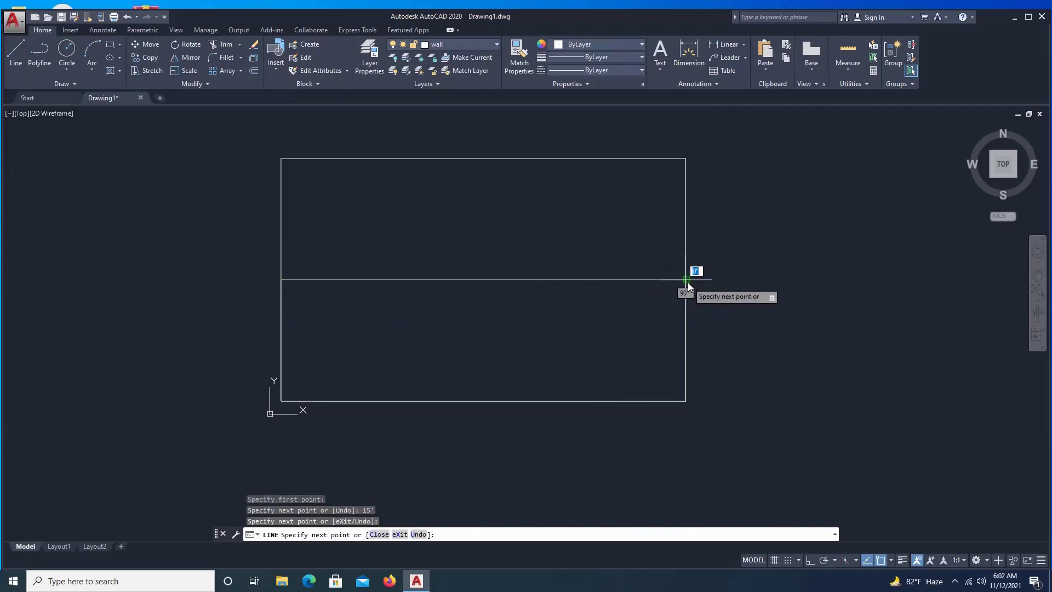
key("Return")
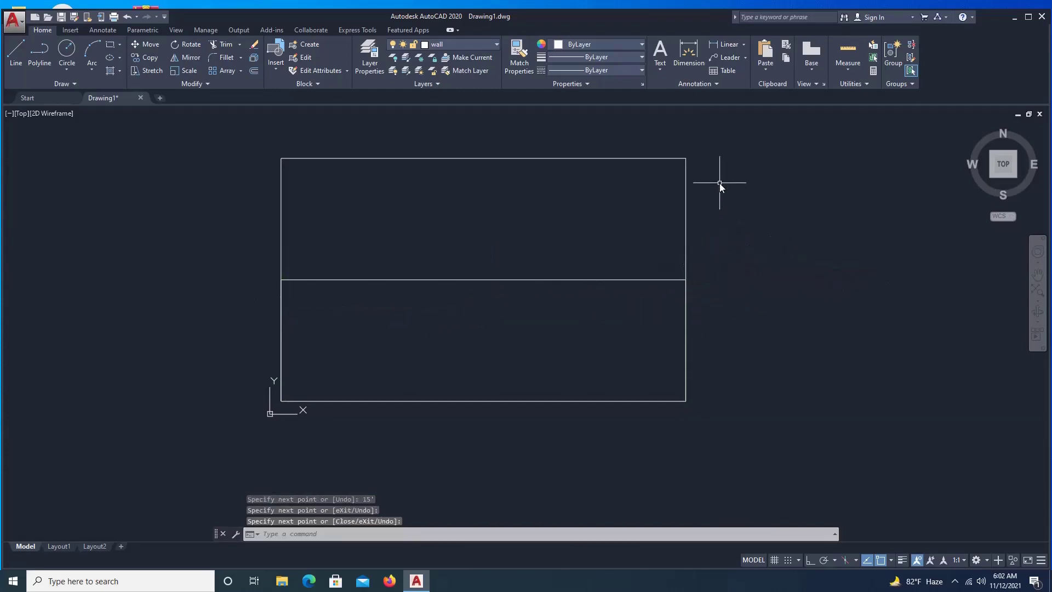
Start a line at the top-right corner with 20' and 10' segments.
key("Return")
left_click(685, 159)
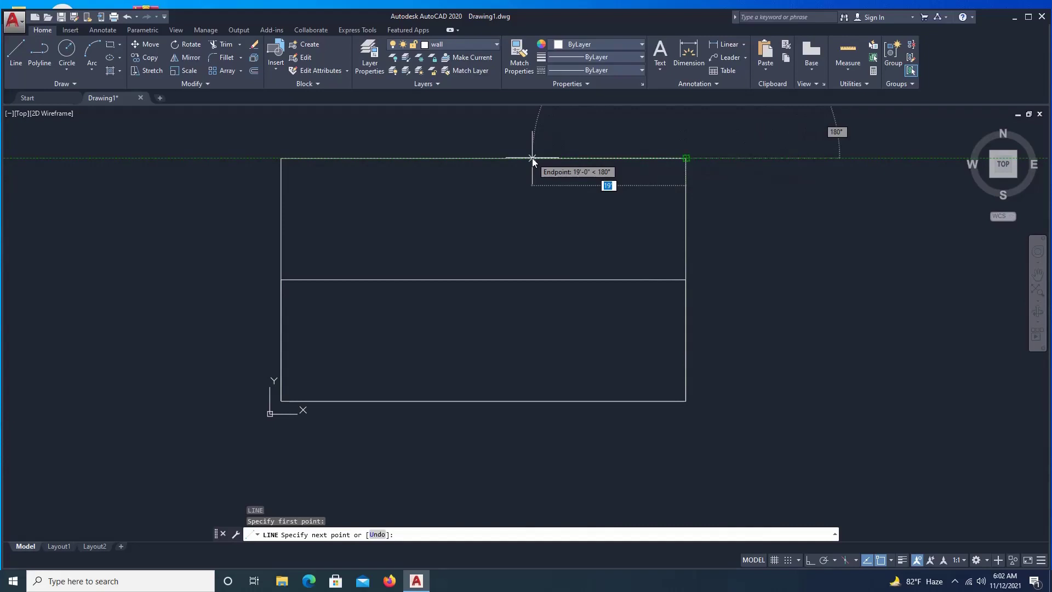
type("20")
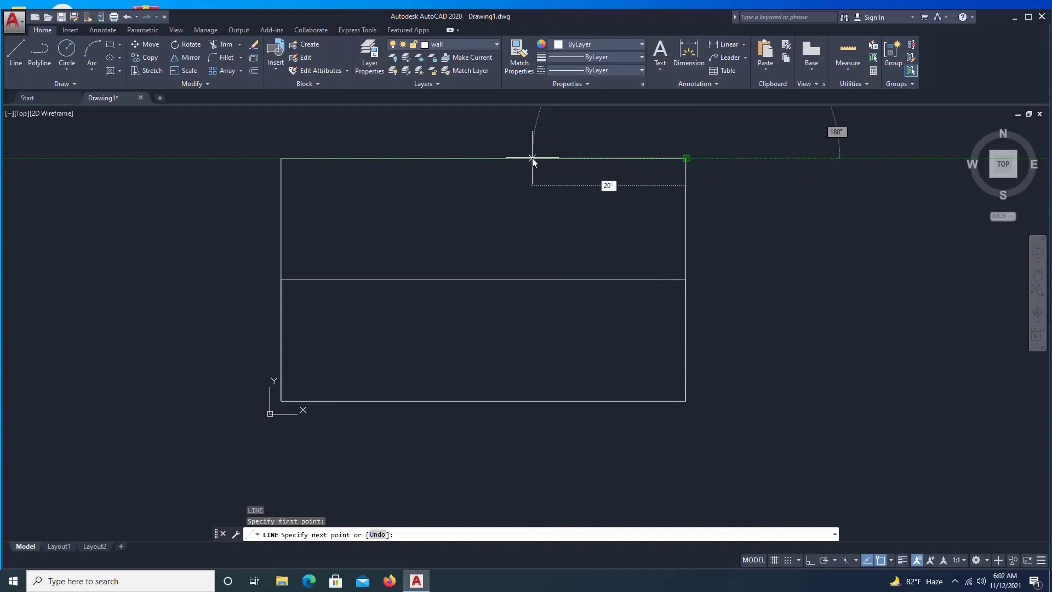
key("Return")
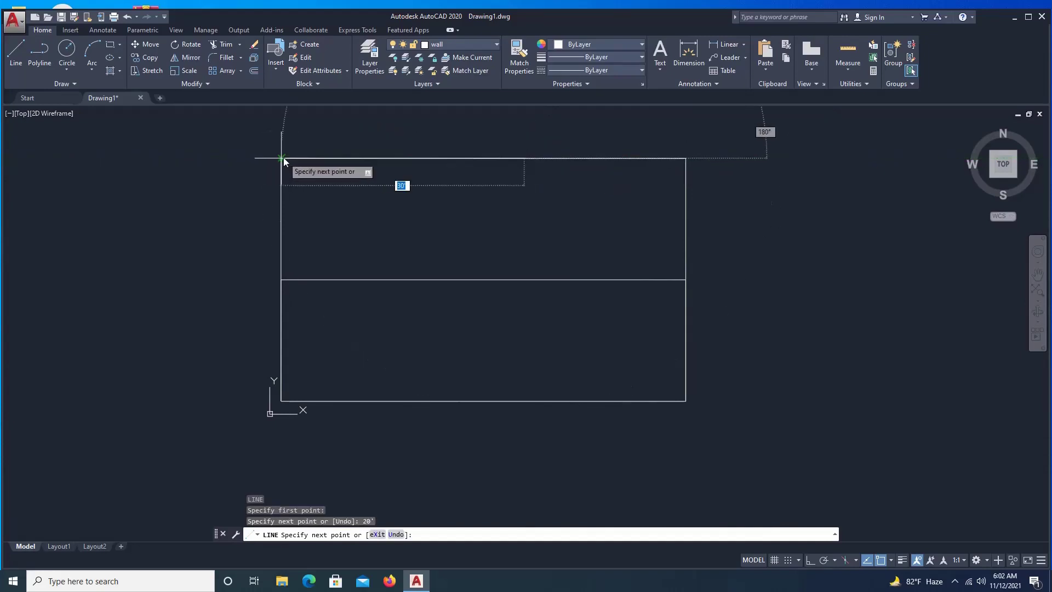
type("1")
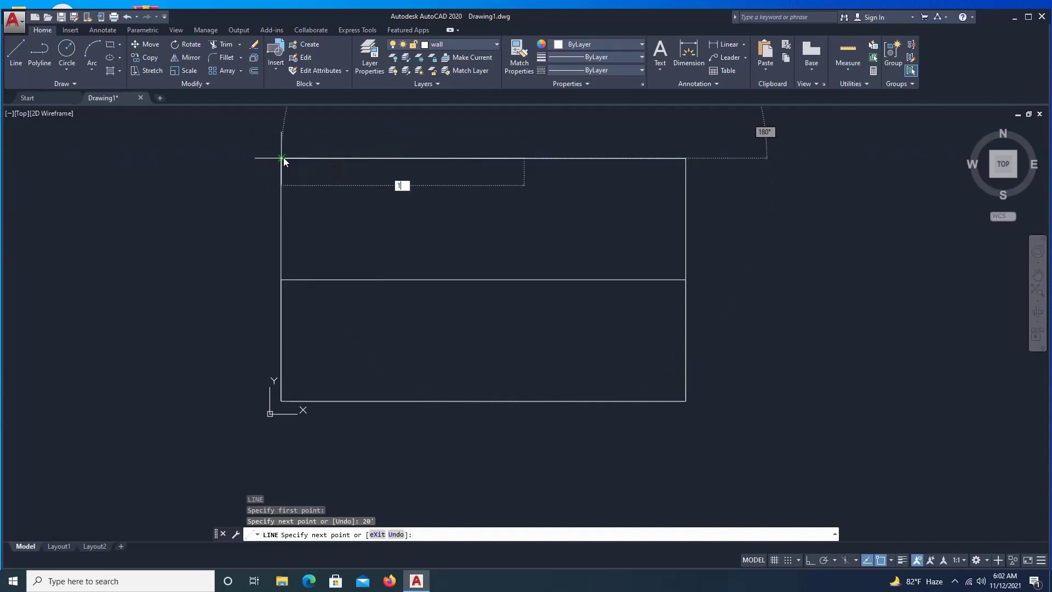
type("0")
key("Return")
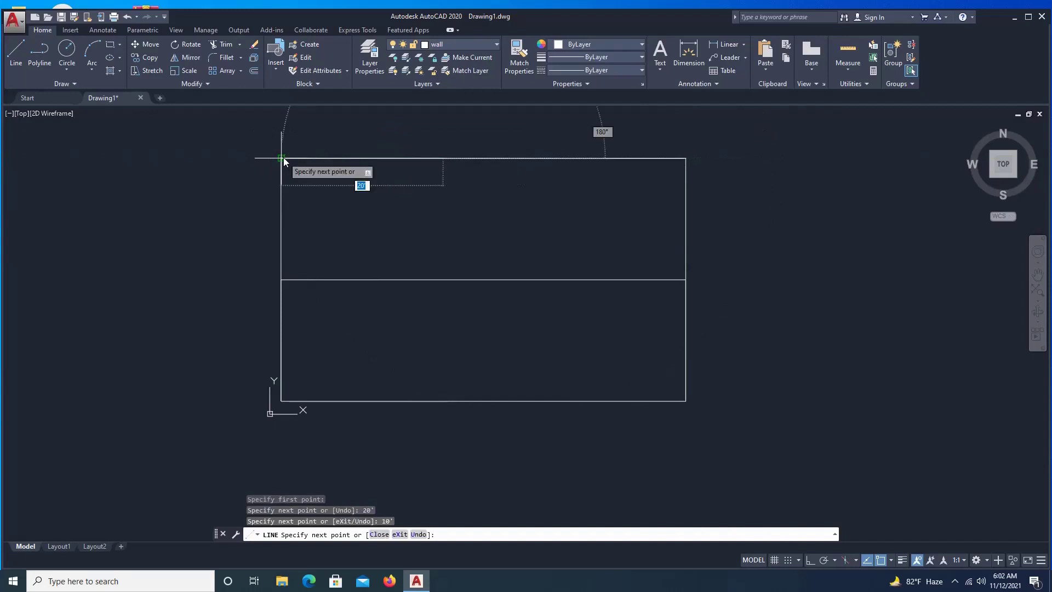
End that line at the corner and draw a 10' line from the divider's right end.
left_click(284, 156)
key("Return")
key("Return")
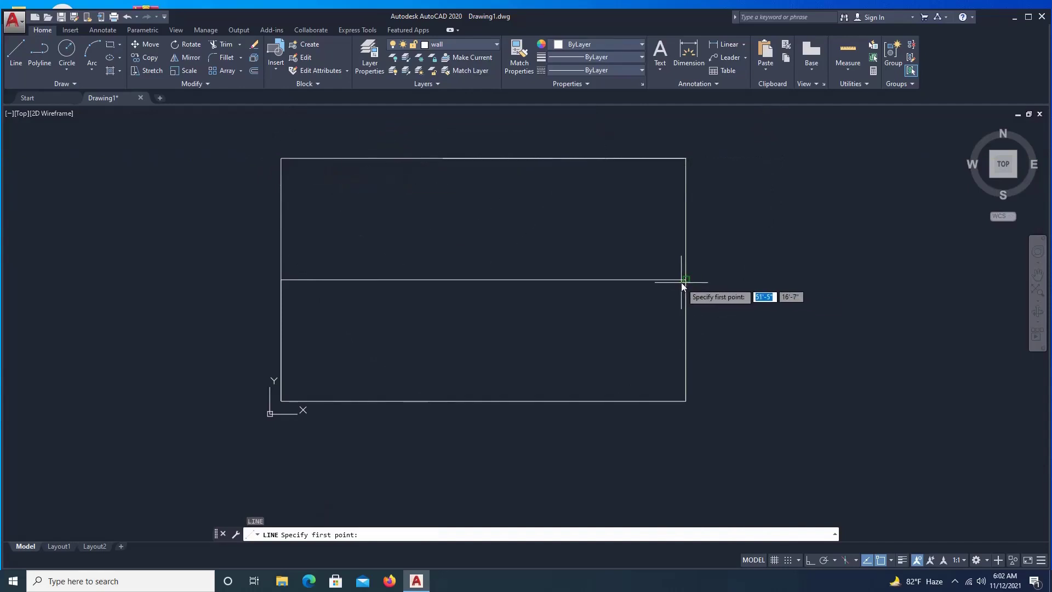
left_click(689, 281)
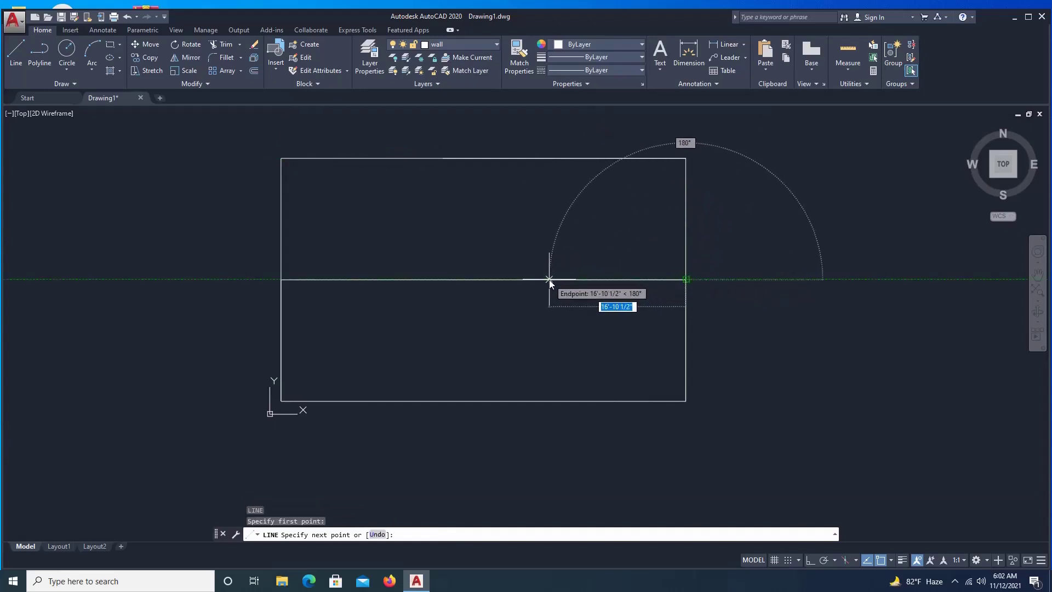
type("10")
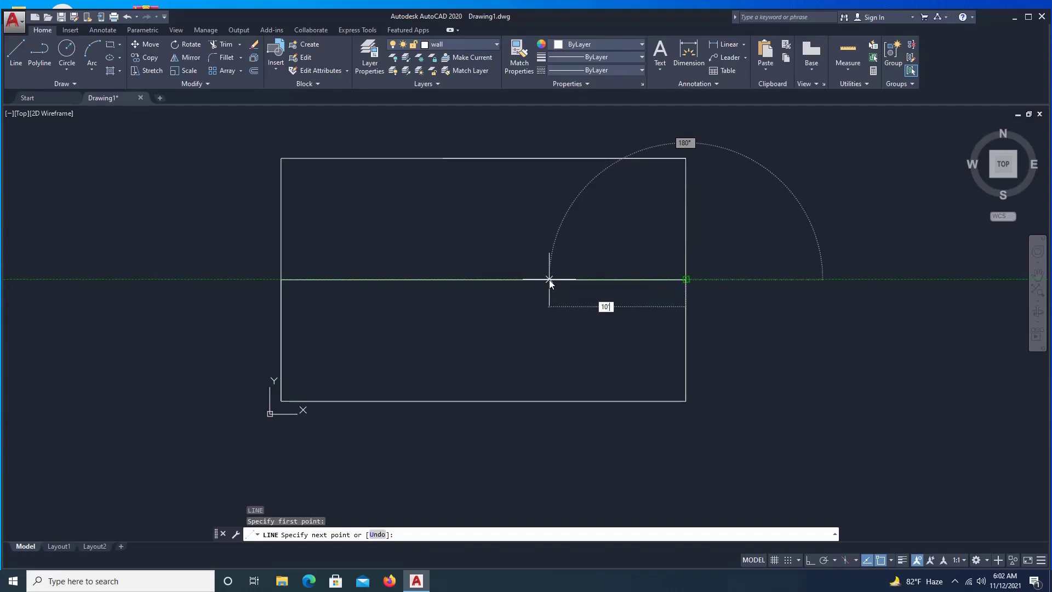
key("Return")
key("Return")
key("Return")
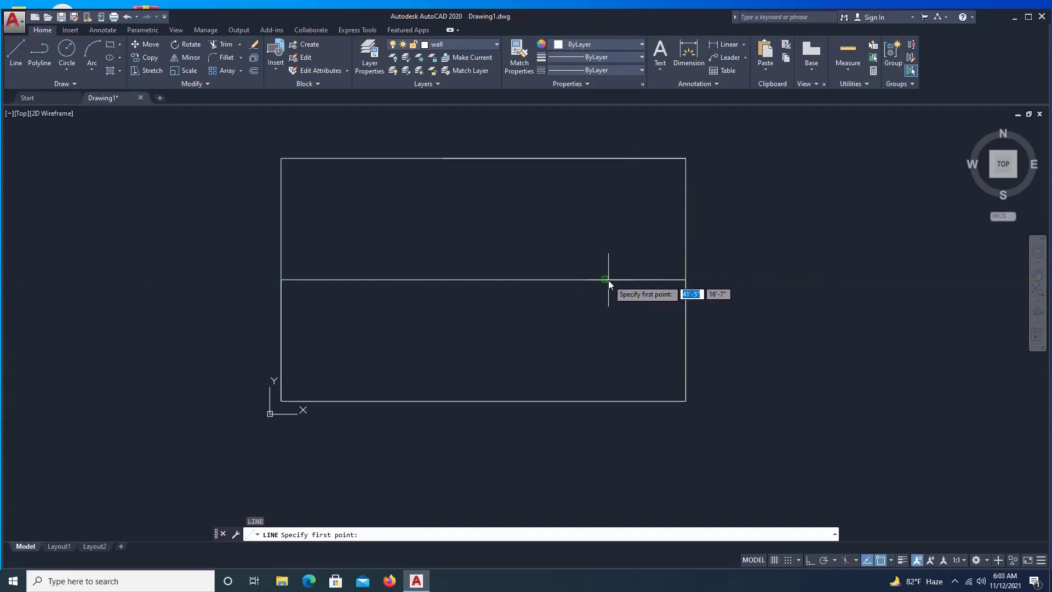
Draw a lower vertical partition to the bottom wall and two upper partitions to the middle wall.
left_click(605, 280)
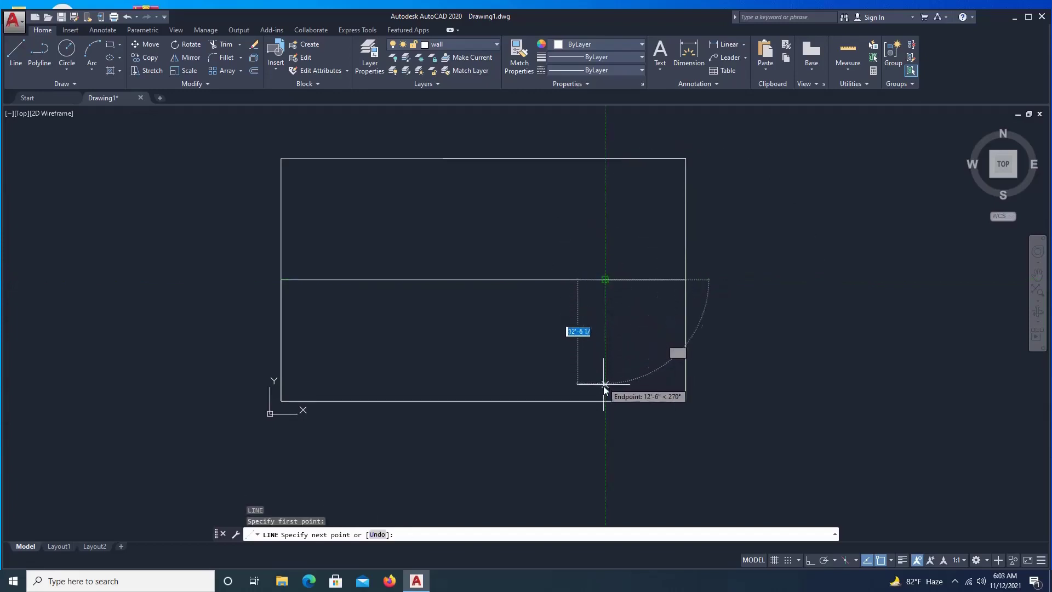
left_click(605, 401)
key("Return")
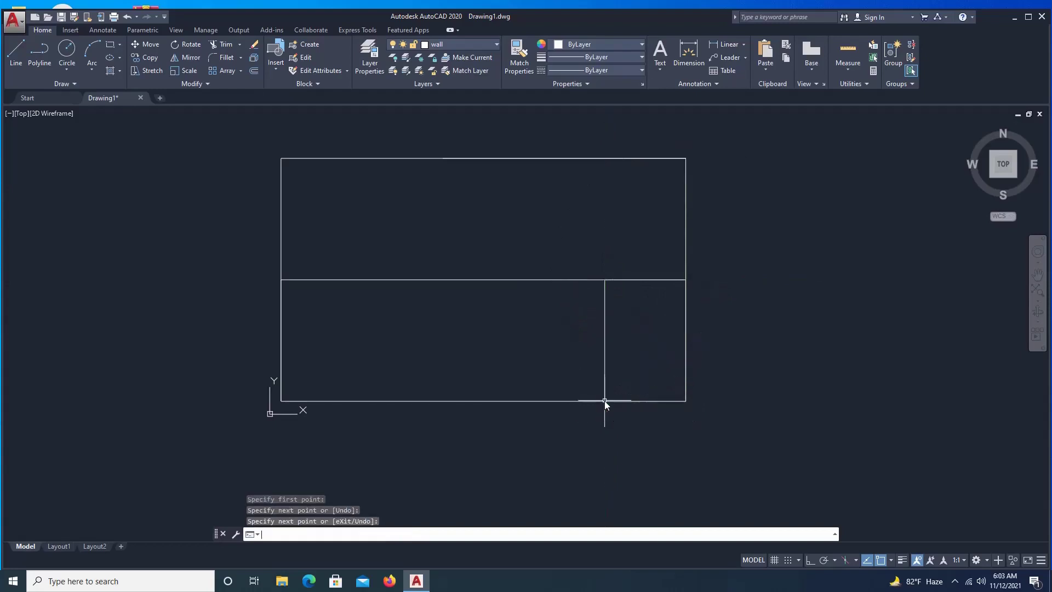
key("Return")
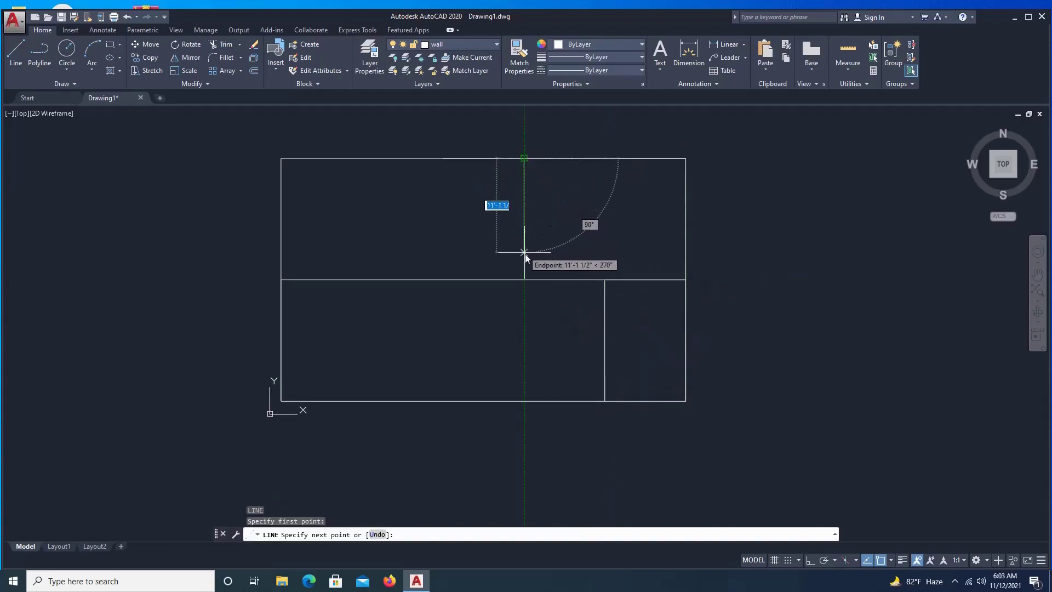
left_click(524, 280)
key("Return")
key("Return")
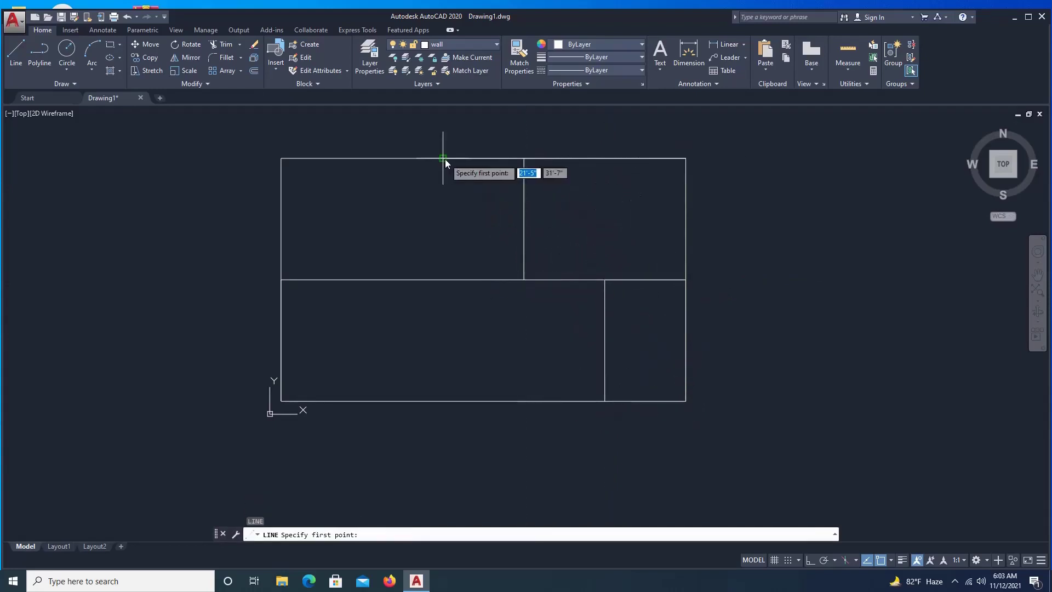
left_click(442, 159)
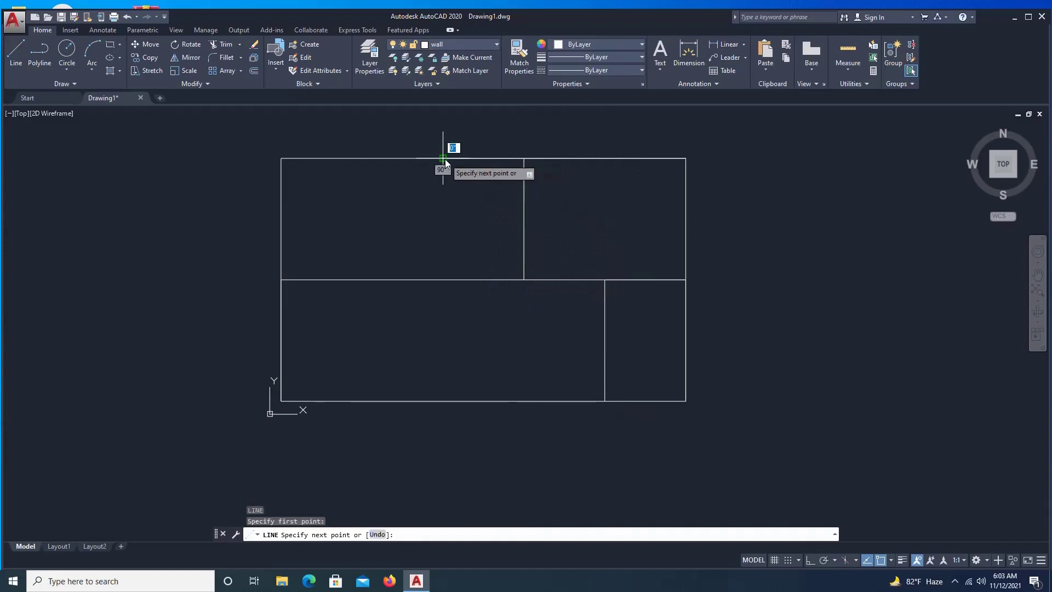
left_click(443, 279)
key("Return")
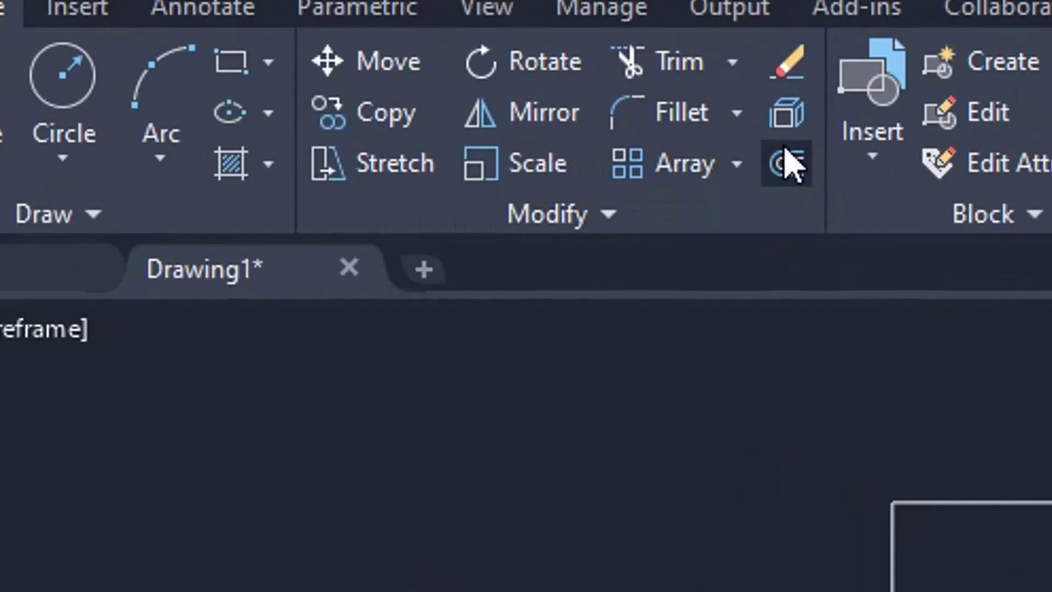
Offset the outer wall rectangle 10" inward.
left_click(786, 159)
type("1")
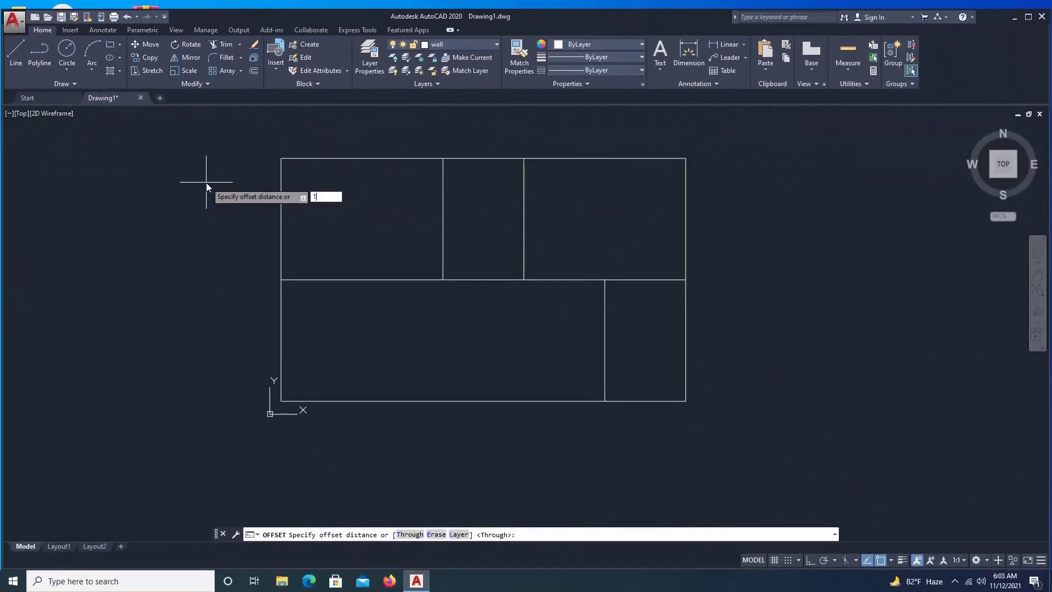
type("0")
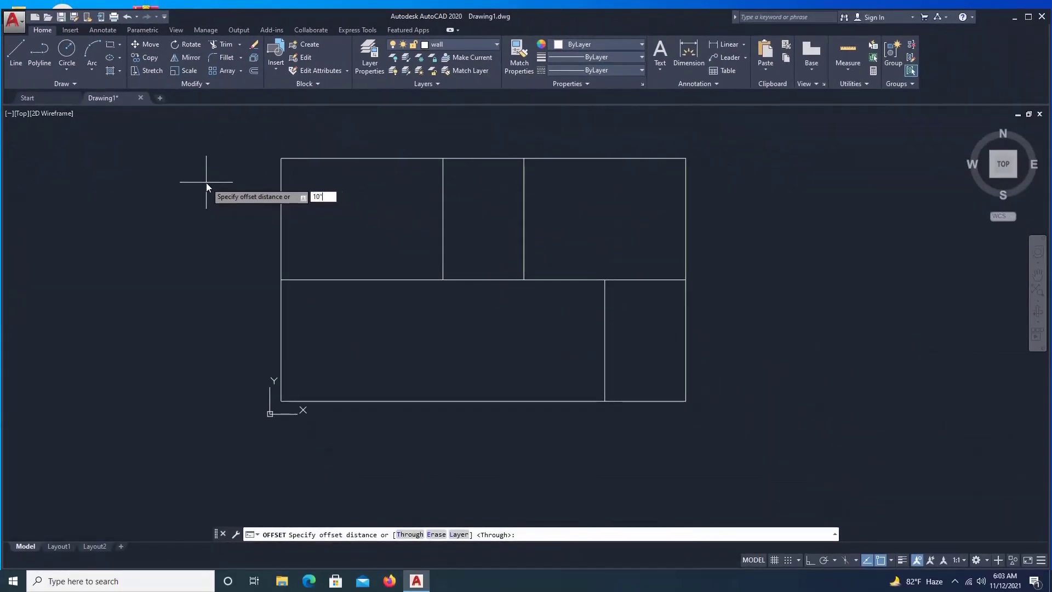
key("Return")
left_click(344, 159)
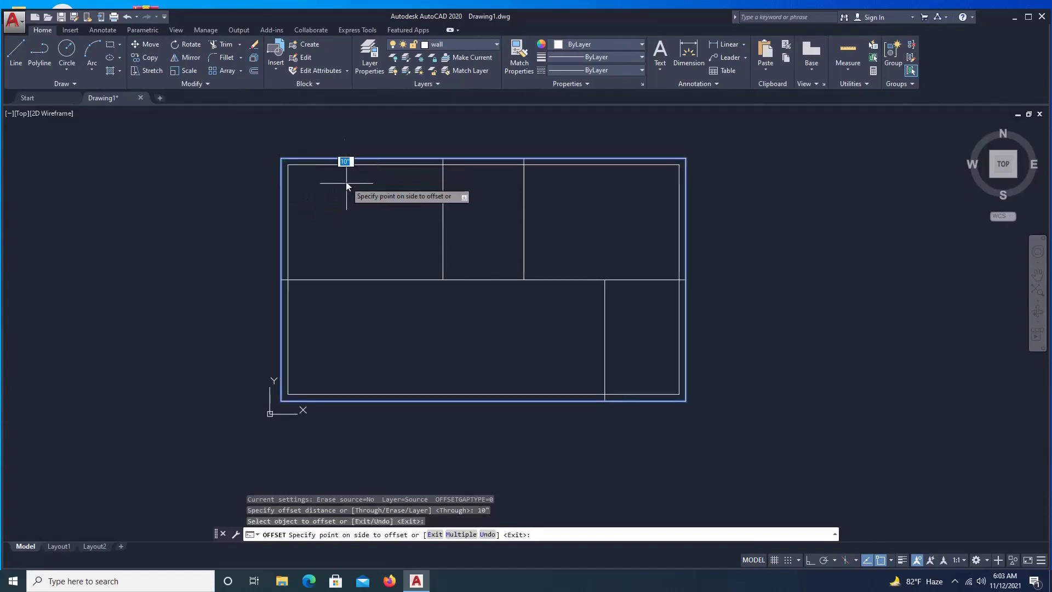
left_click(353, 205)
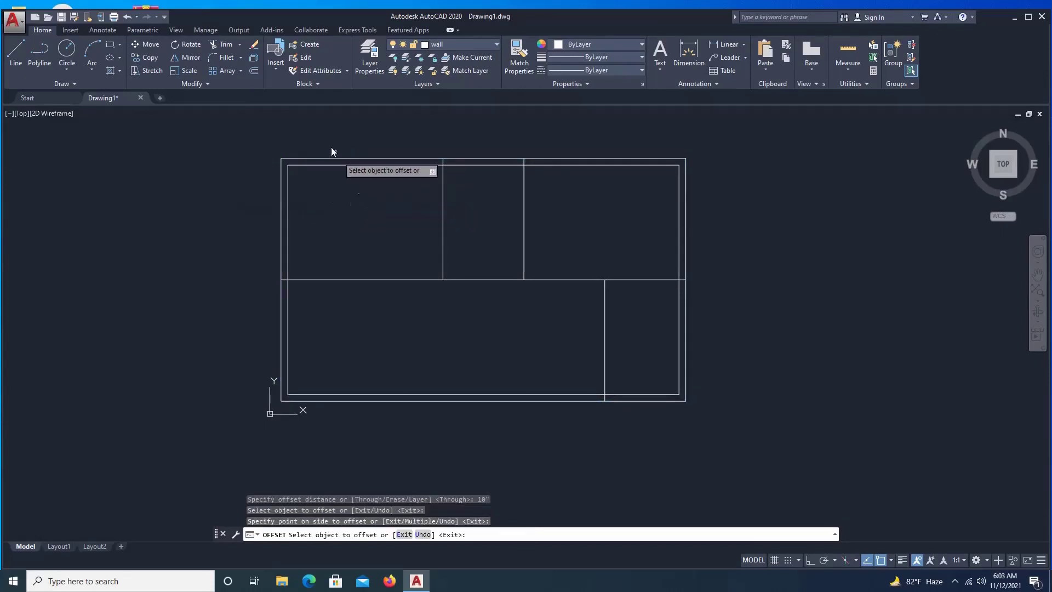
Offset both upper partitions and the middle wall line by 6", then pick the lower-right partition.
left_click(255, 72)
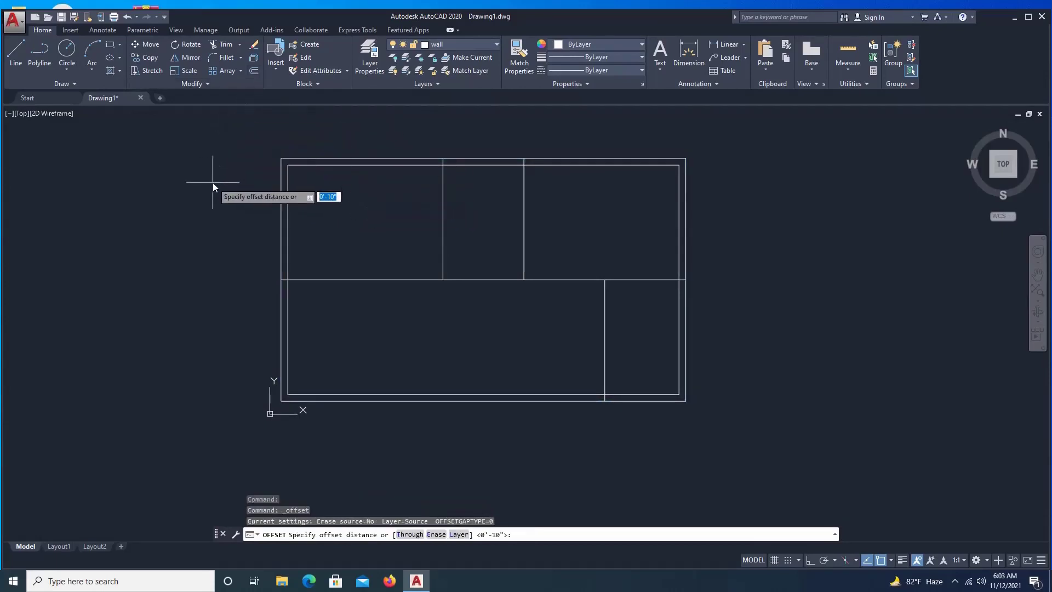
type("6")
key("Return")
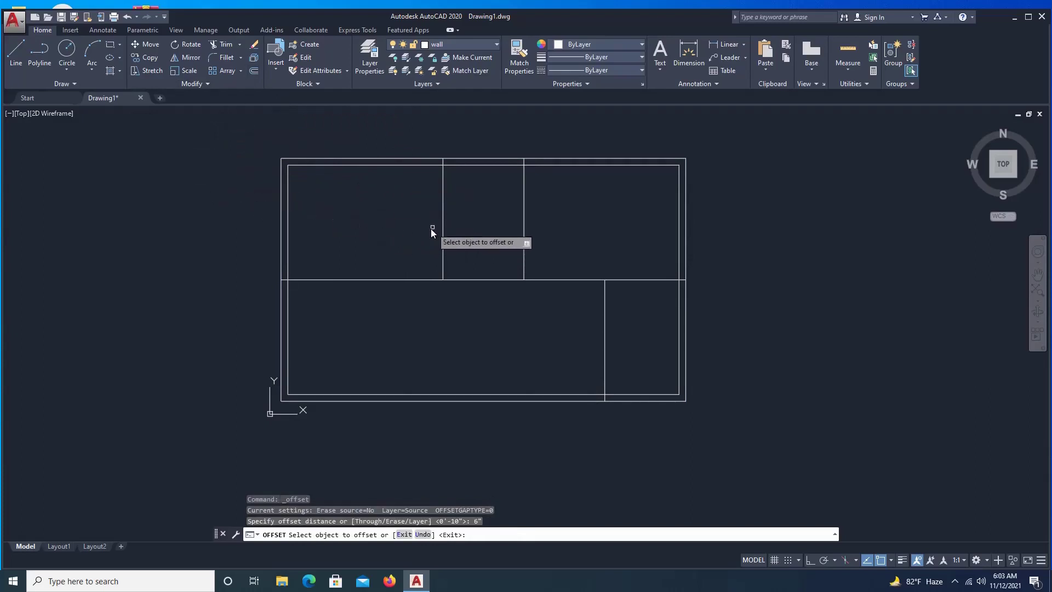
left_click(443, 218)
left_click(396, 219)
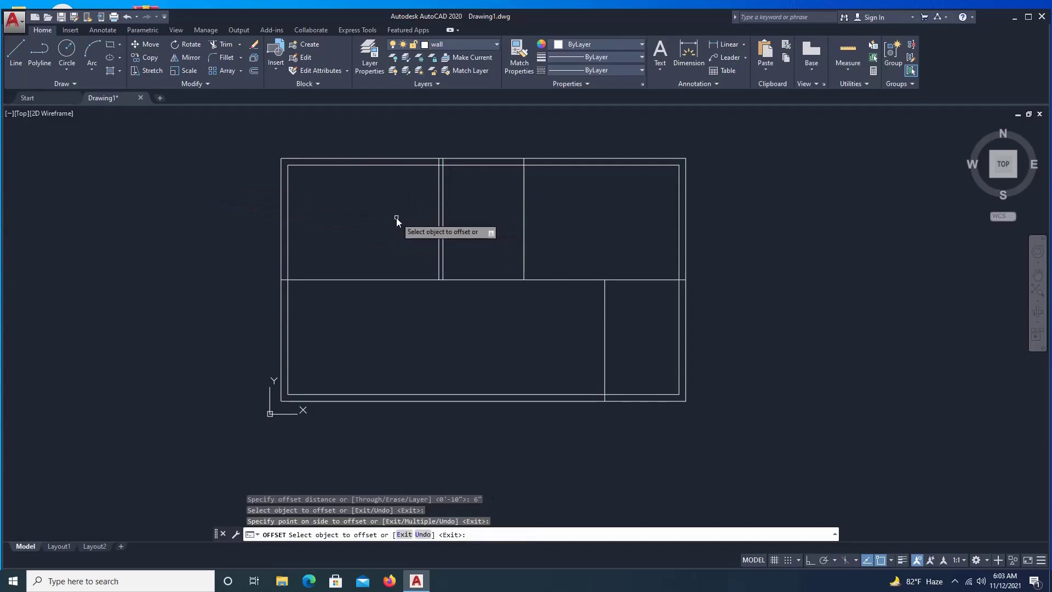
left_click(525, 220)
left_click(587, 215)
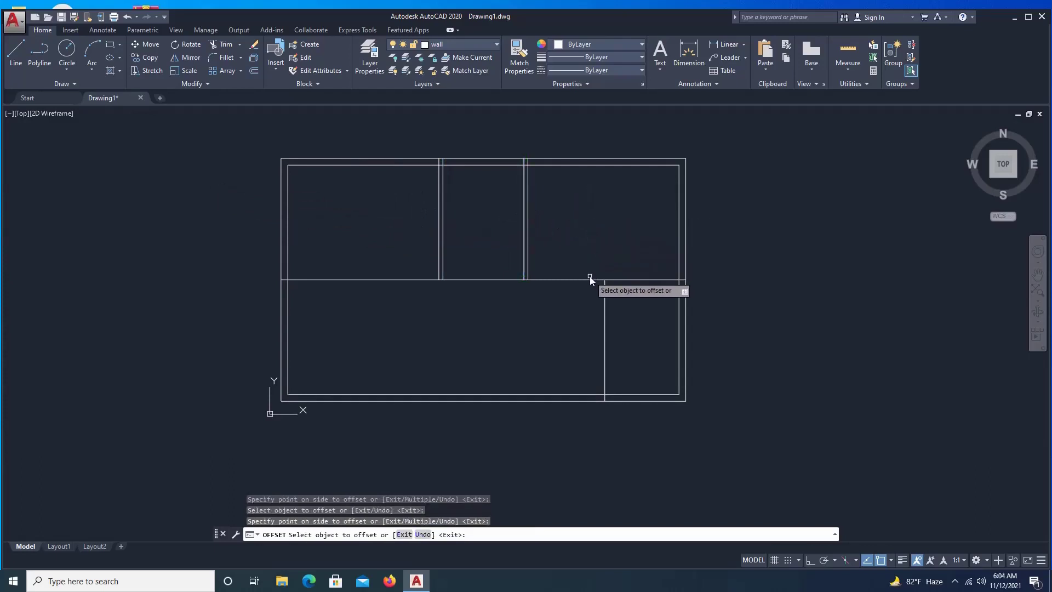
left_click(589, 278)
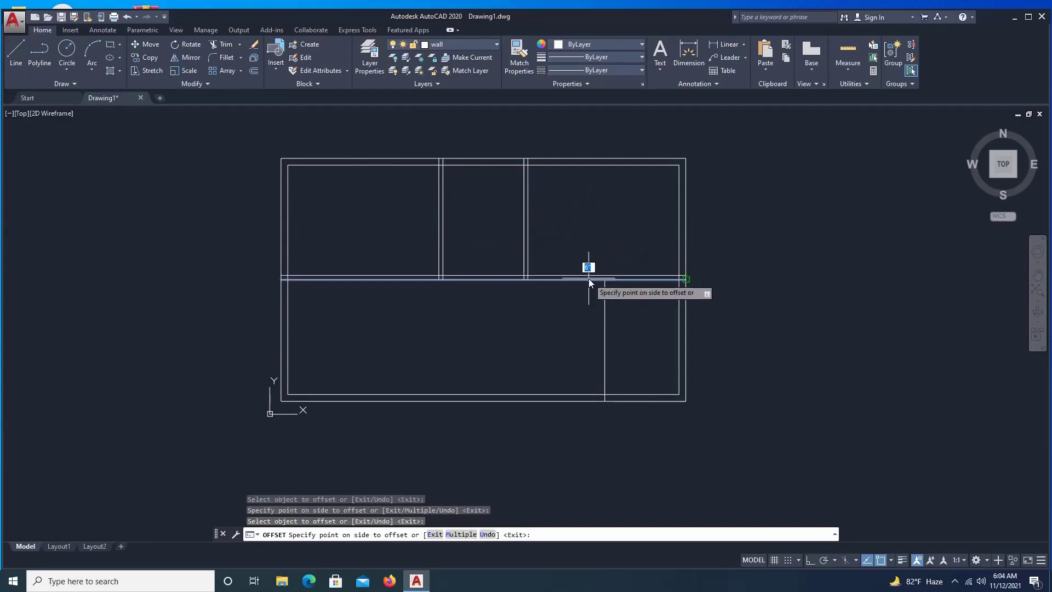
left_click(584, 310)
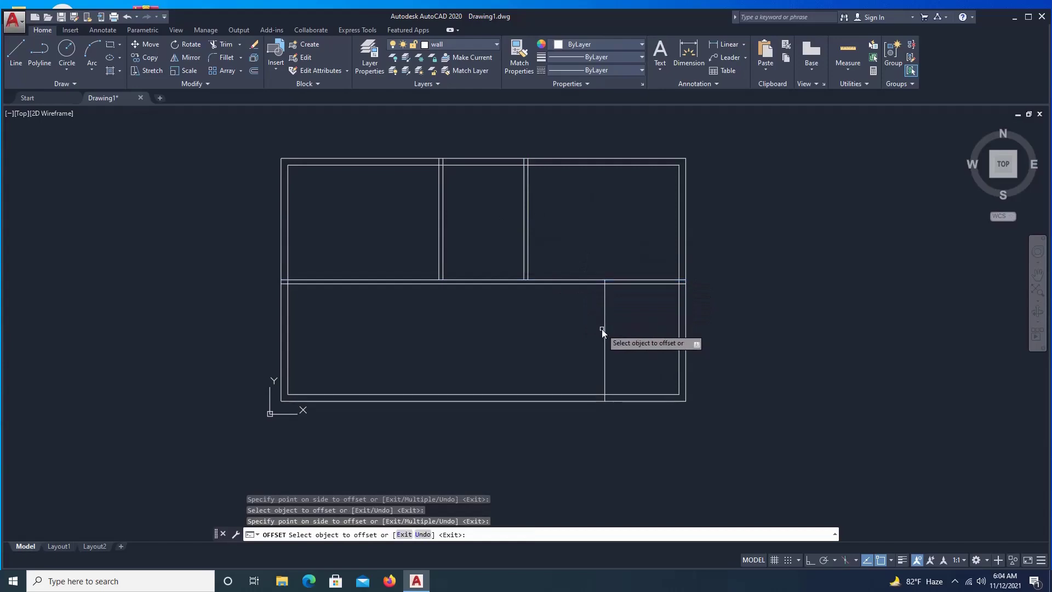
left_click(603, 328)
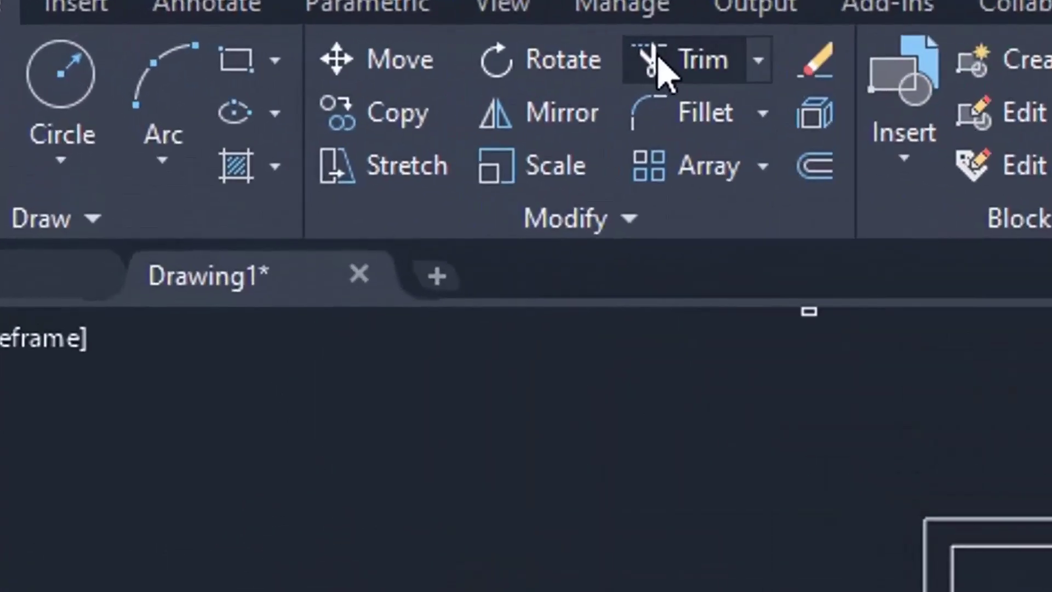
Trim the overlapping wall lines where partitions meet the top and middle walls.
left_click(214, 46)
key("Return")
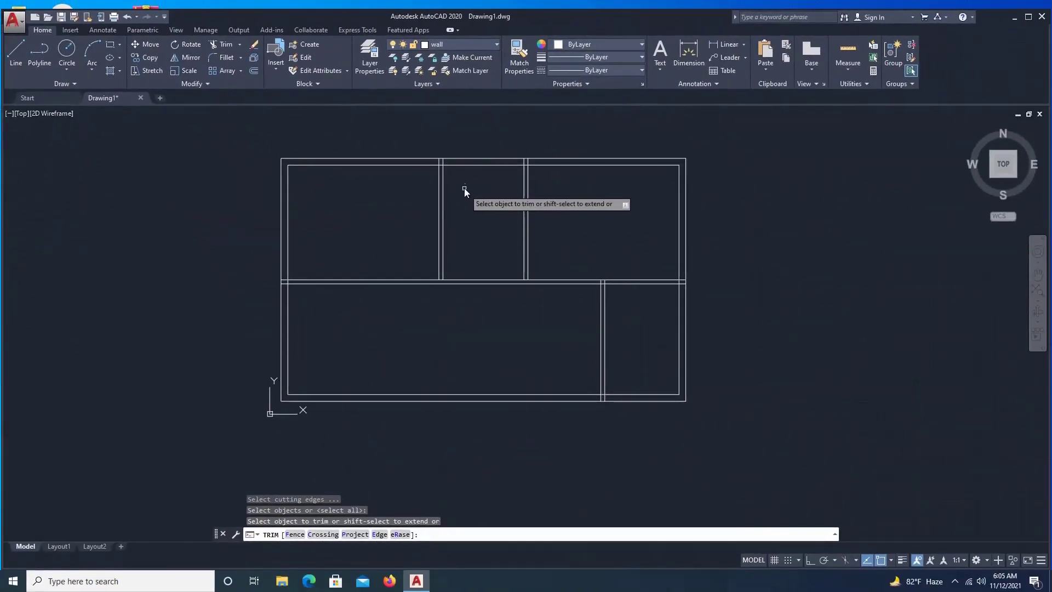
left_click(440, 164)
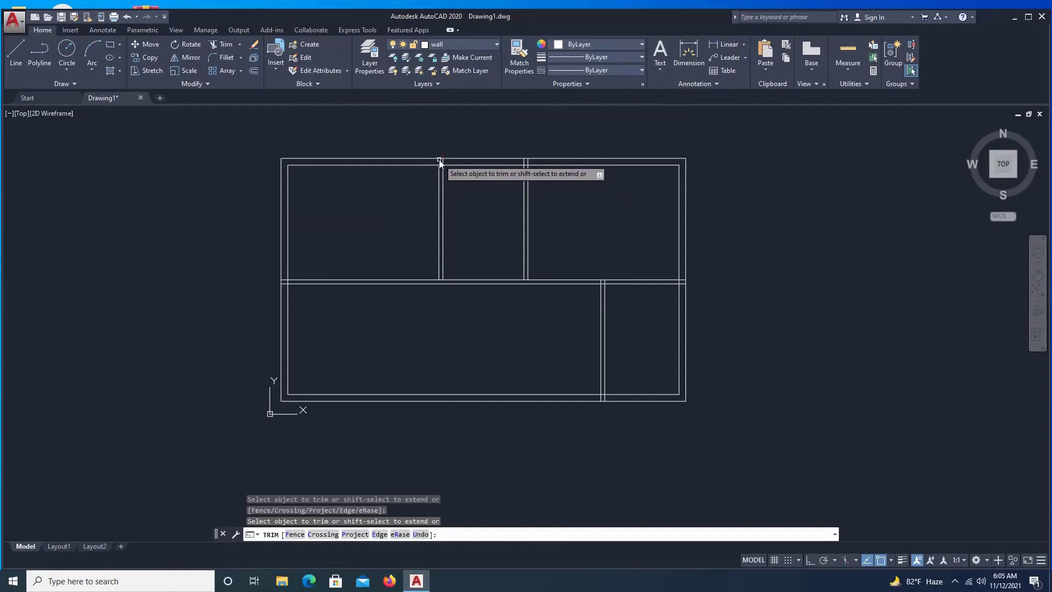
left_click(443, 162)
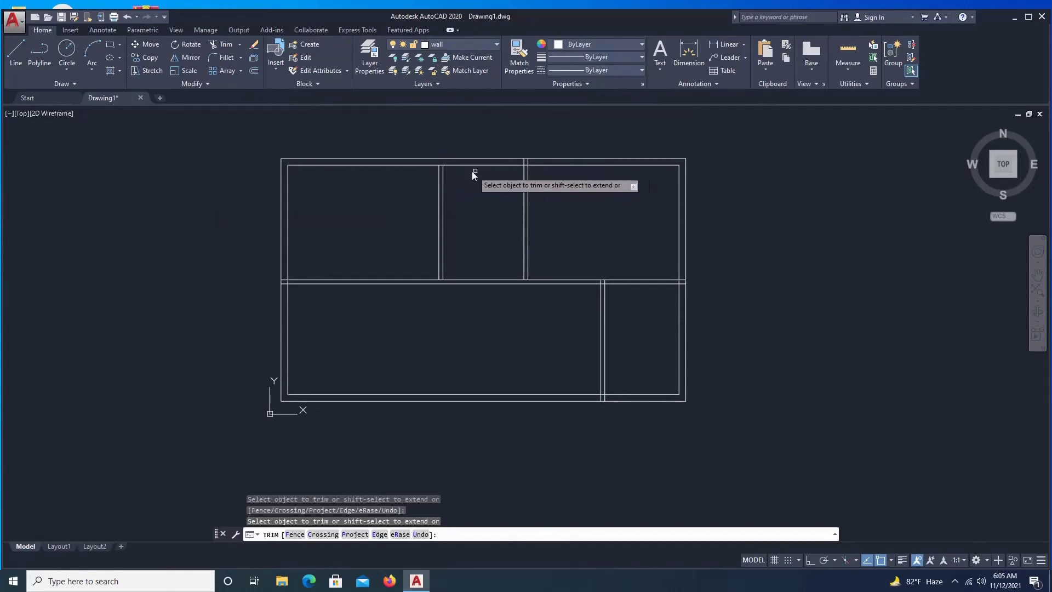
left_click(526, 162)
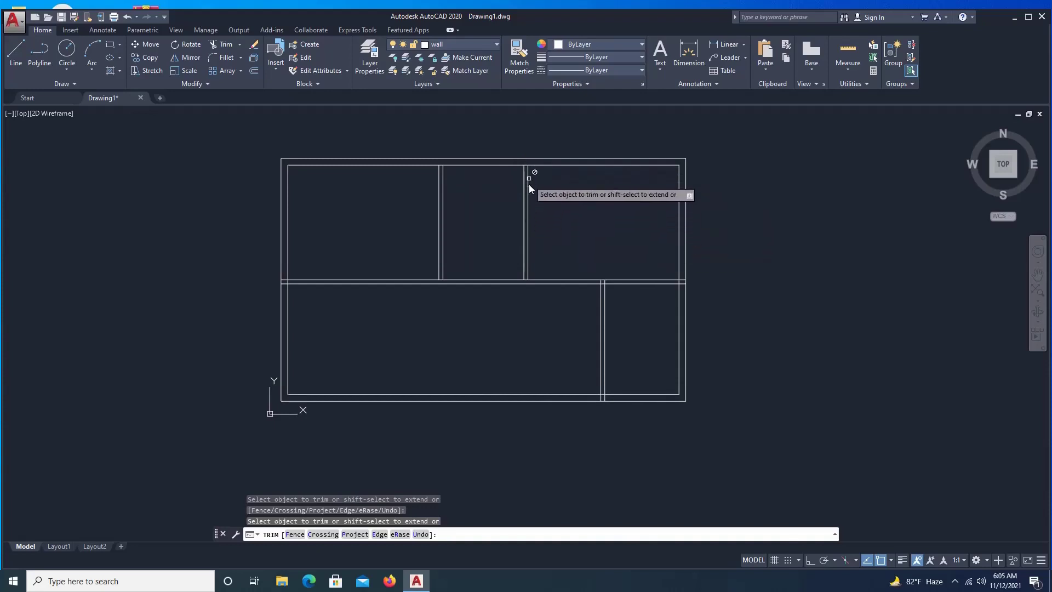
scroll(529, 175, "up", 2)
scroll(530, 167, "up", 2)
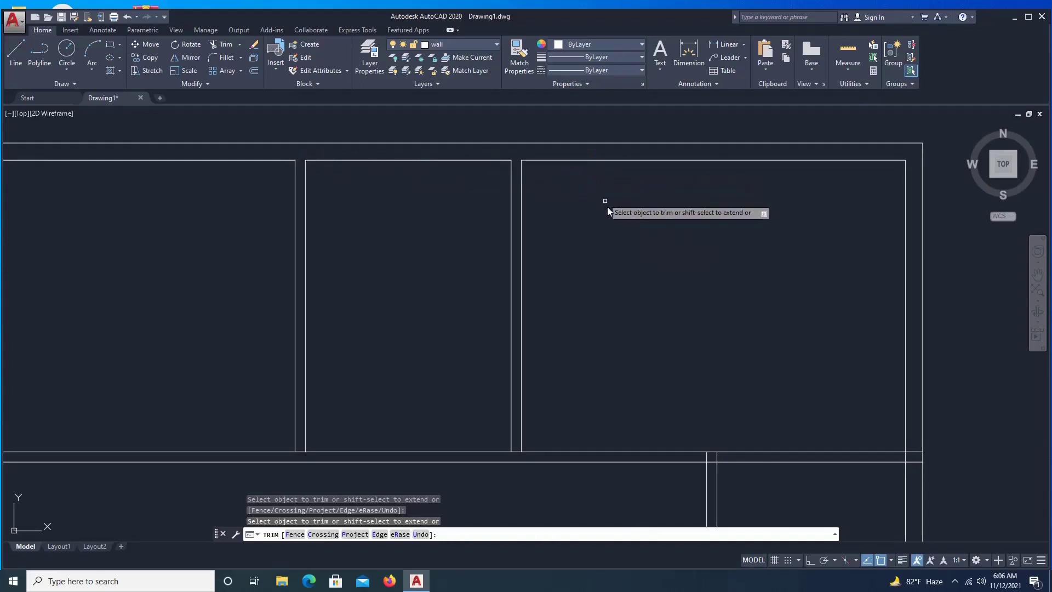
left_click(514, 451)
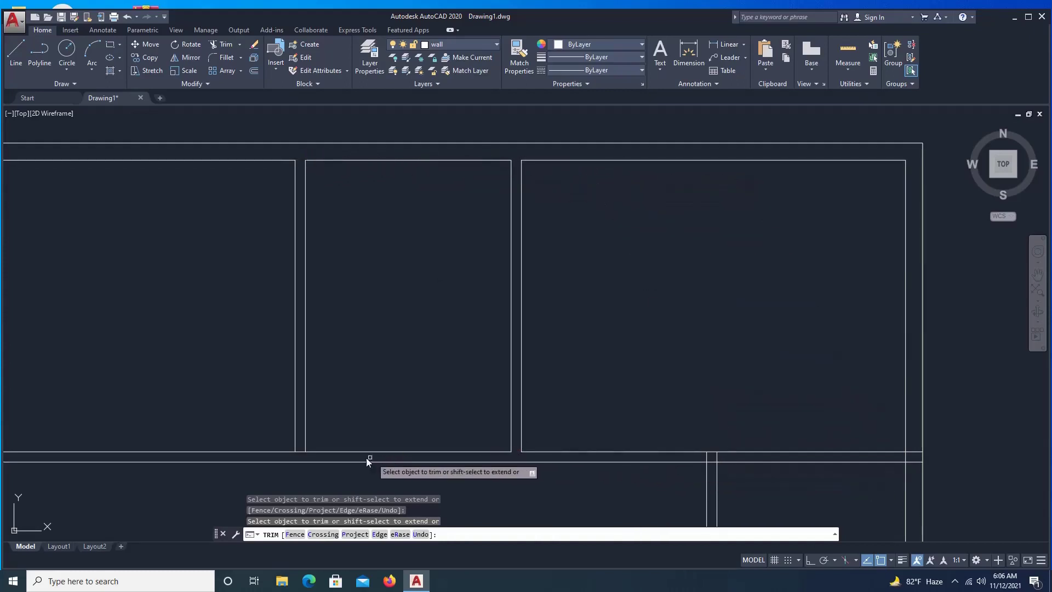
left_click(300, 452)
left_click(706, 457)
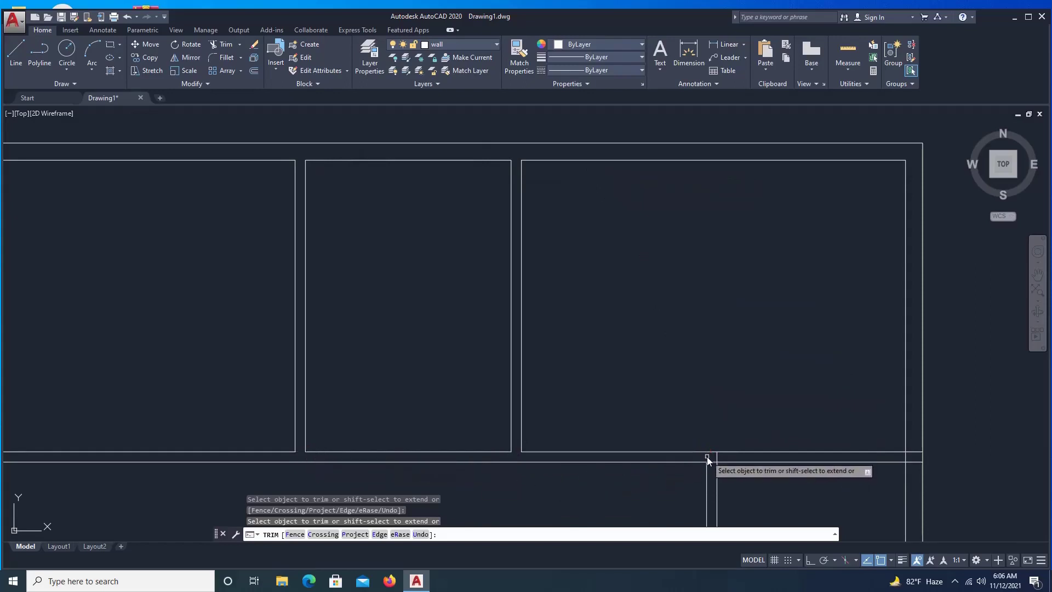
left_click(711, 461)
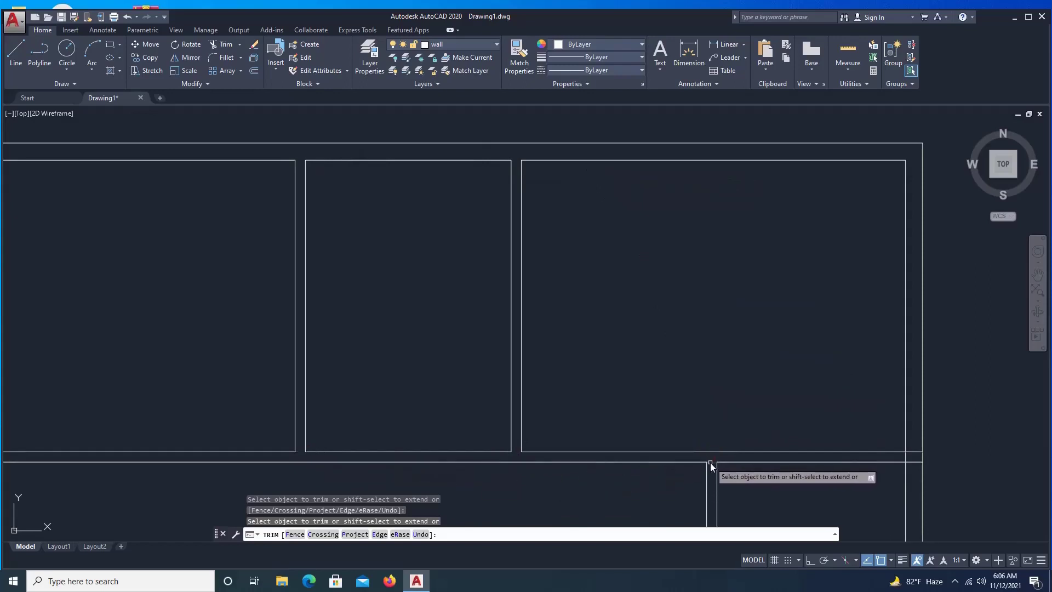
Trim the lower-right corner overlap, check the plan, and end trimming.
left_click(914, 458)
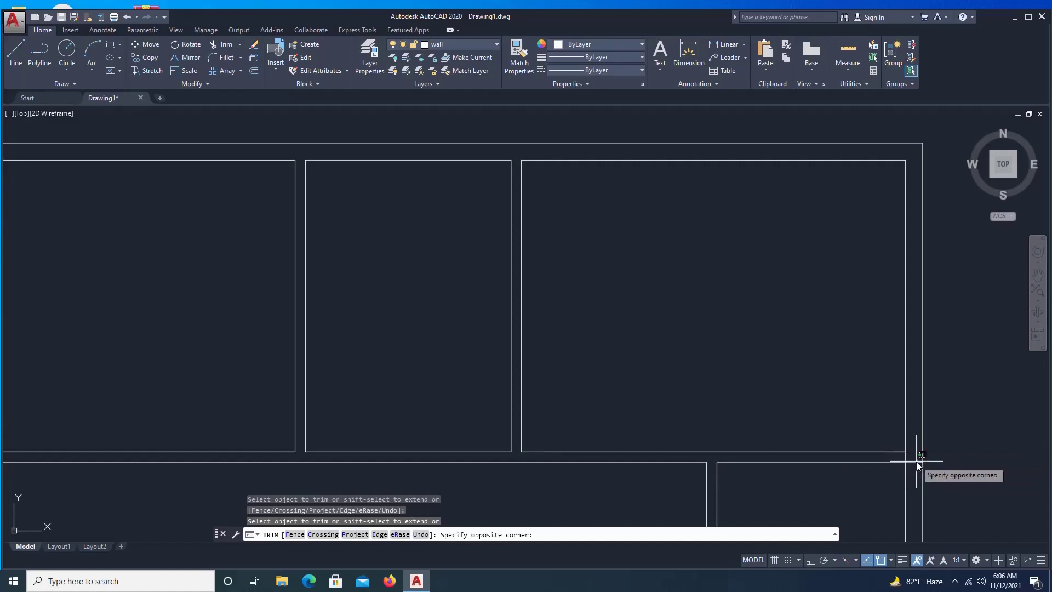
left_click(921, 458)
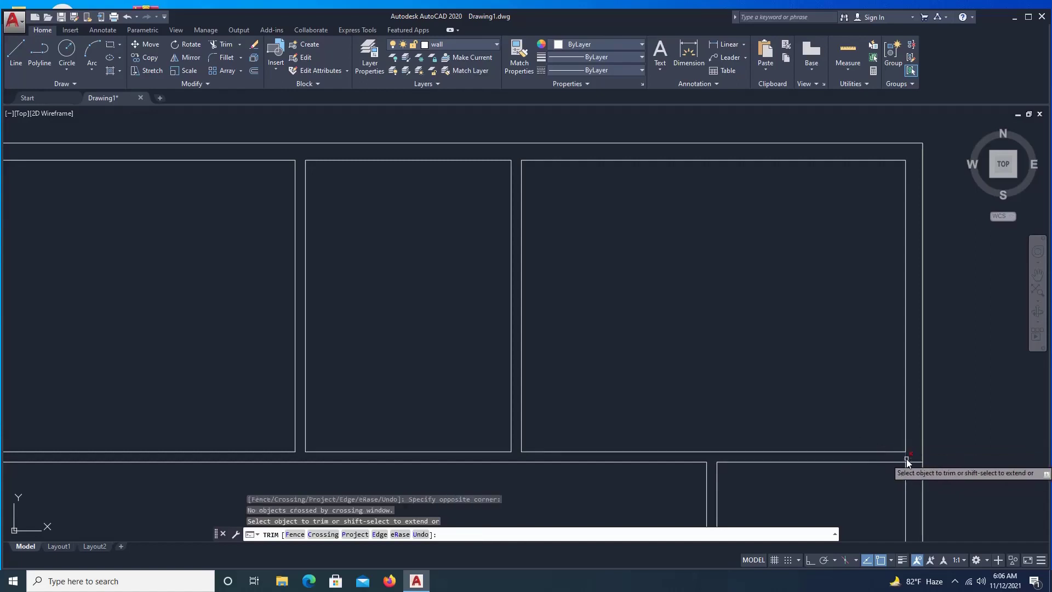
left_click(915, 462)
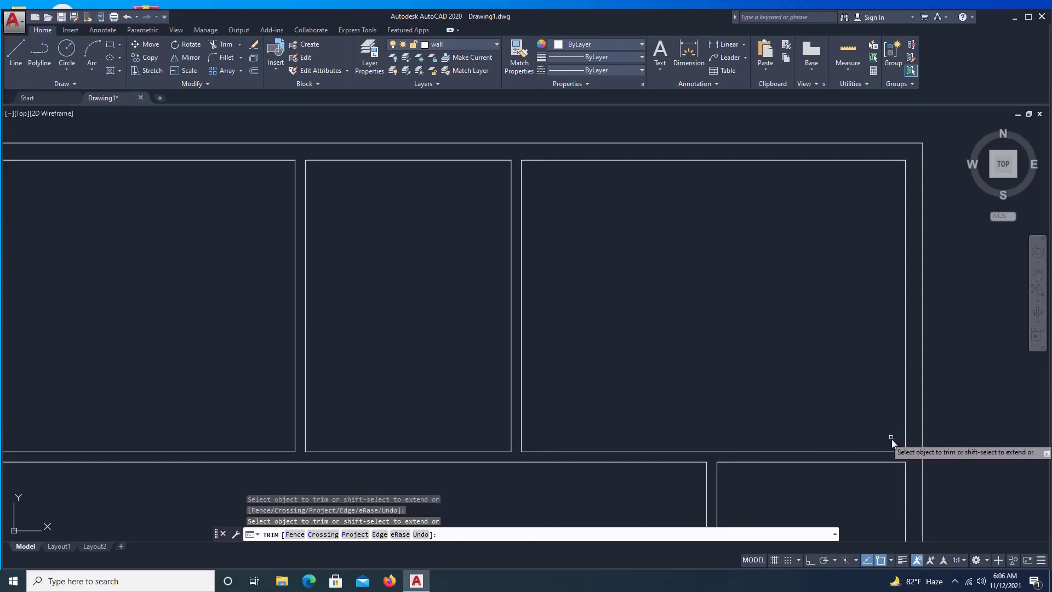
scroll(890, 432, "down", 2)
scroll(890, 432, "down", 3)
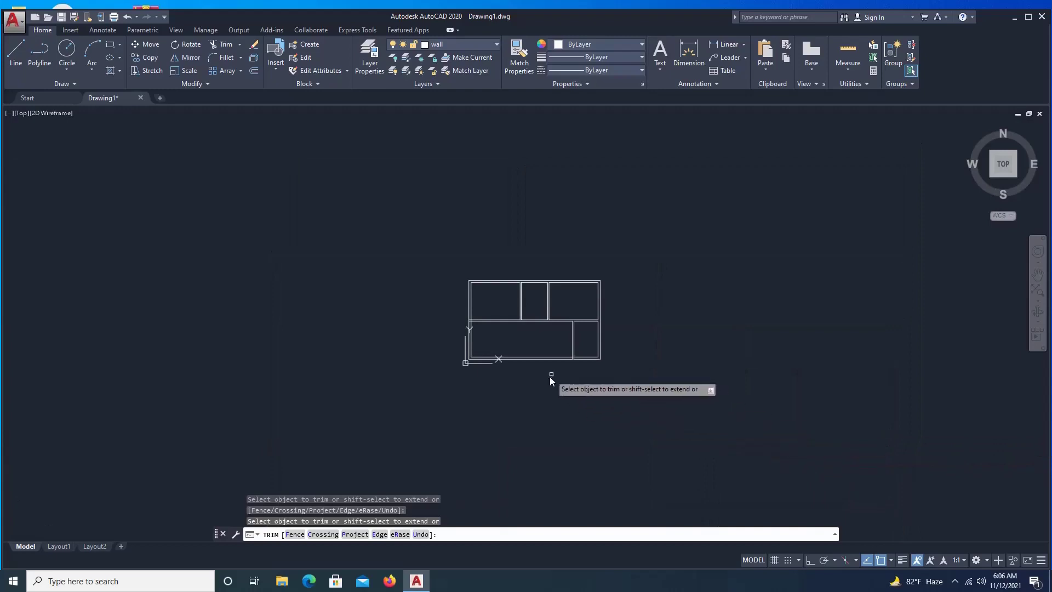
scroll(551, 373, "up", 4)
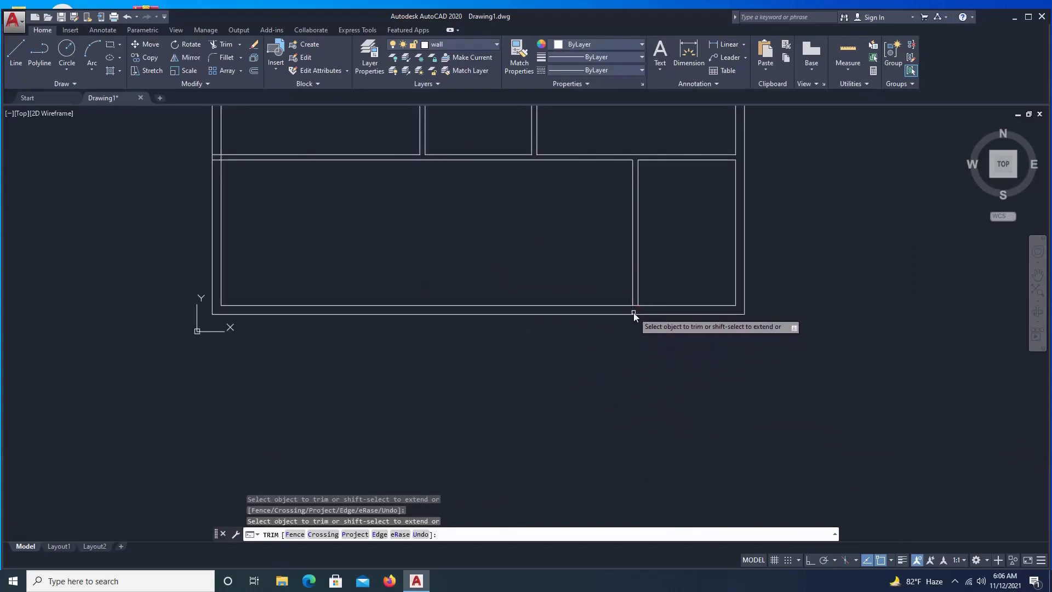
scroll(634, 312, "up", 2)
scroll(633, 311, "up", 1)
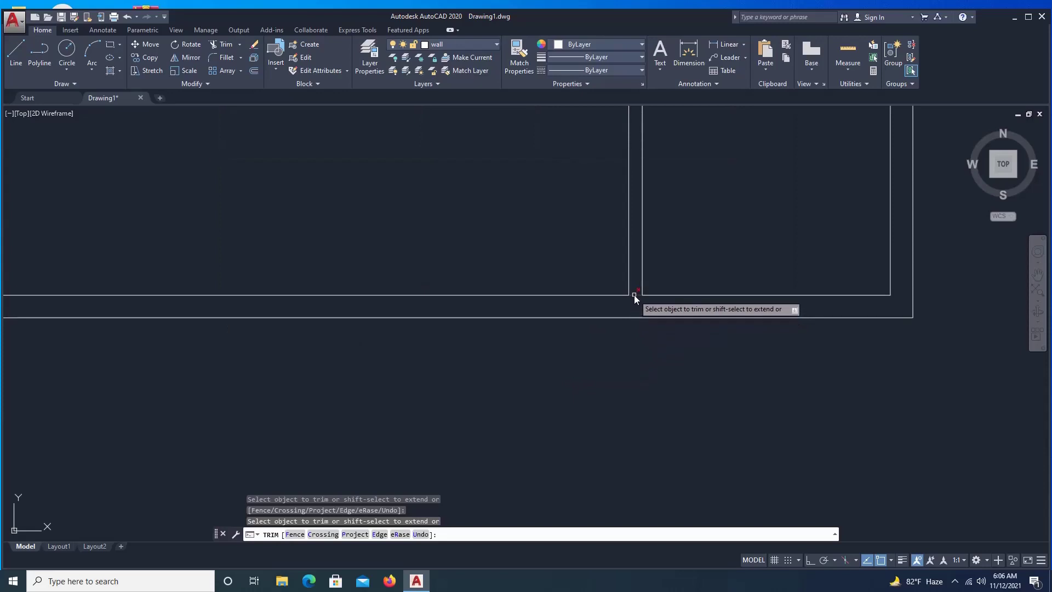
scroll(633, 295, "down", 5)
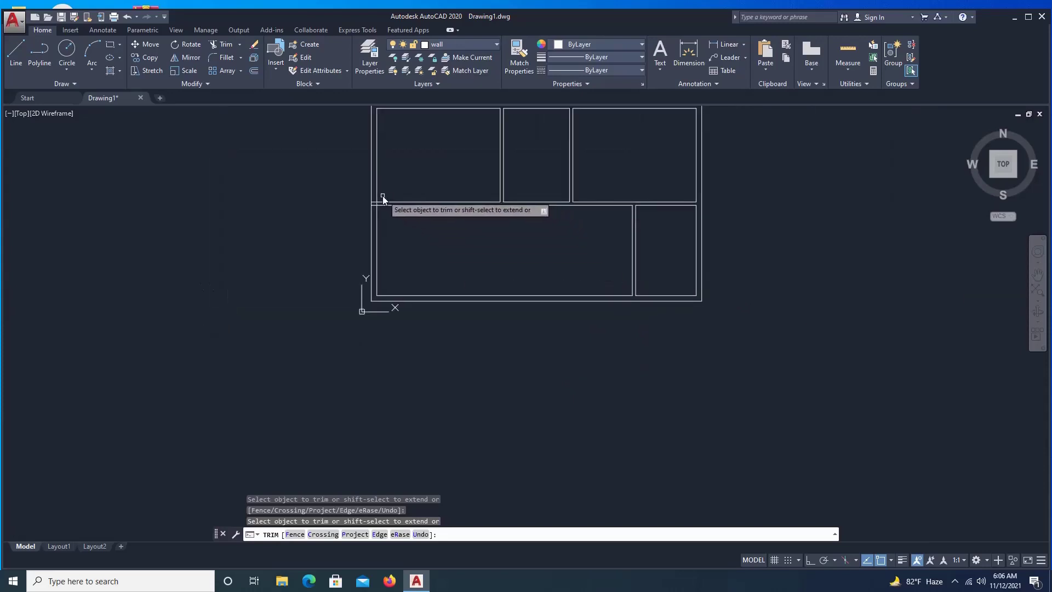
scroll(371, 208, "up", 2)
scroll(370, 208, "up", 2)
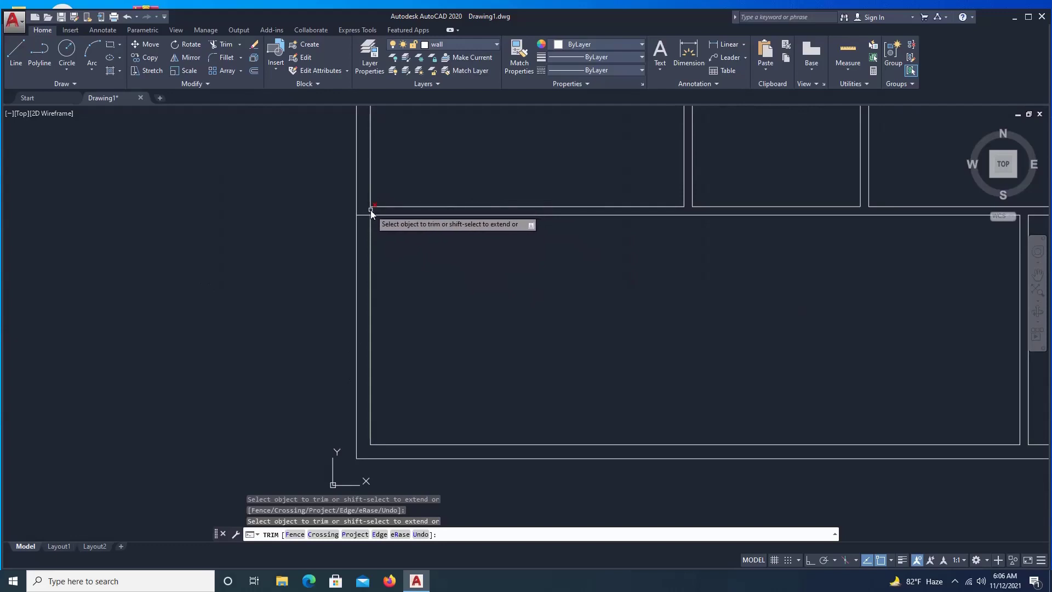
scroll(448, 287, "down", 4)
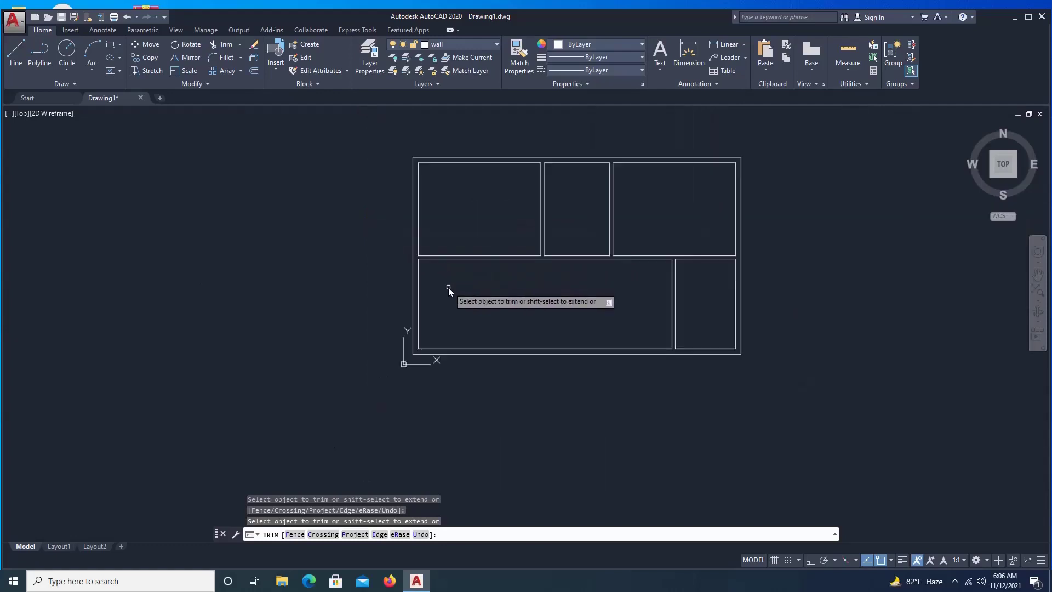
key("Escape")
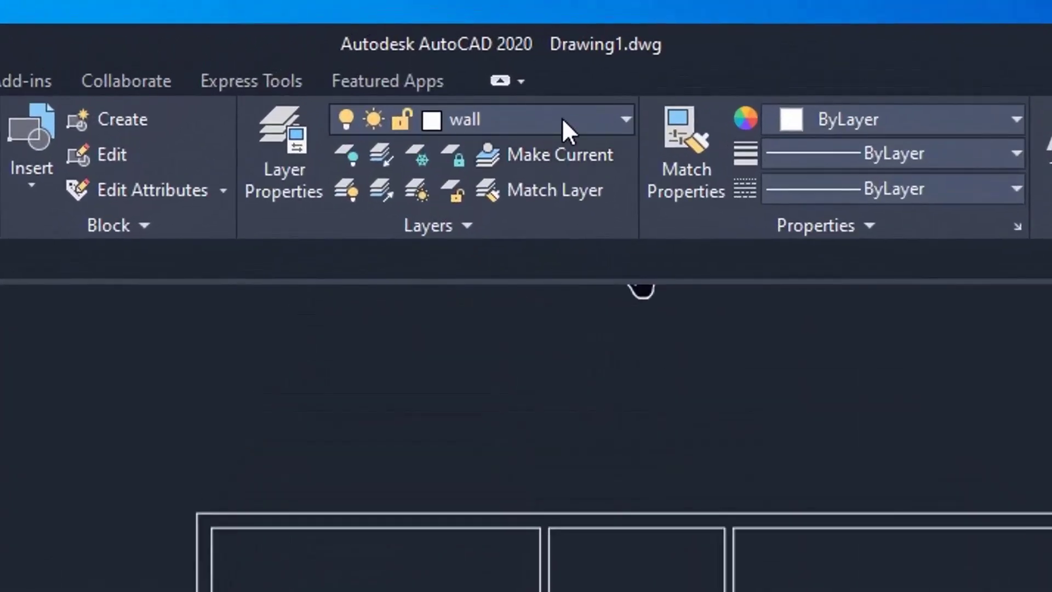
Make door the current layer and draw a 6-by-40-inch door panel rectangle.
left_click(525, 92)
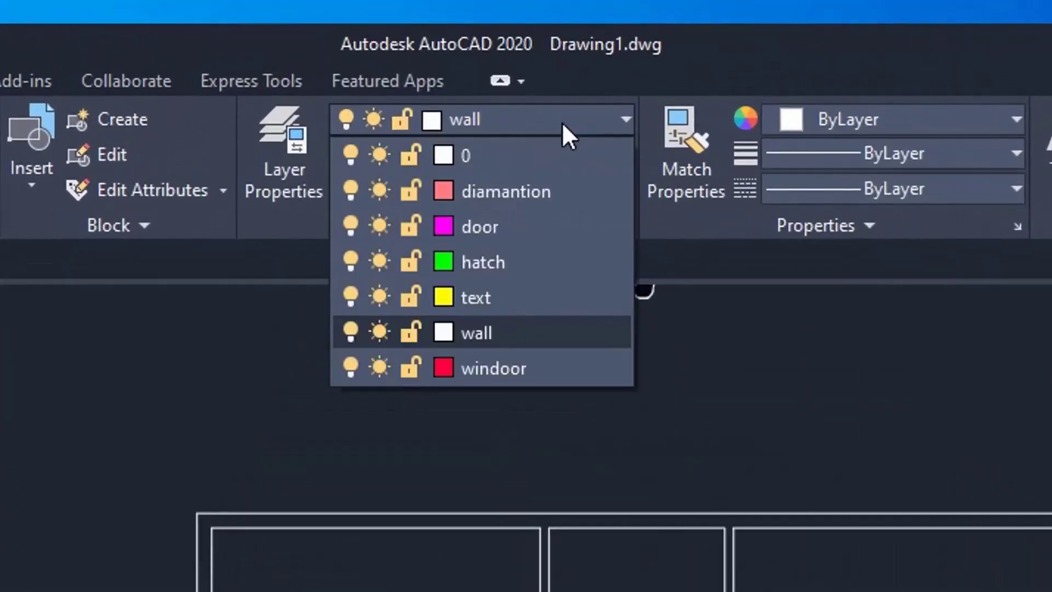
left_click(475, 226)
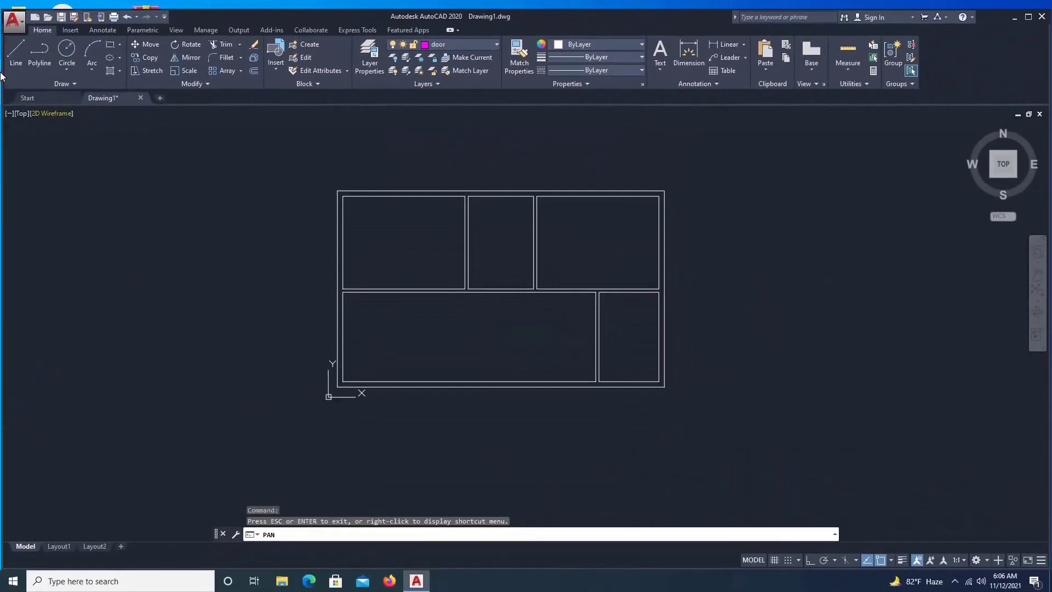
left_click(110, 43)
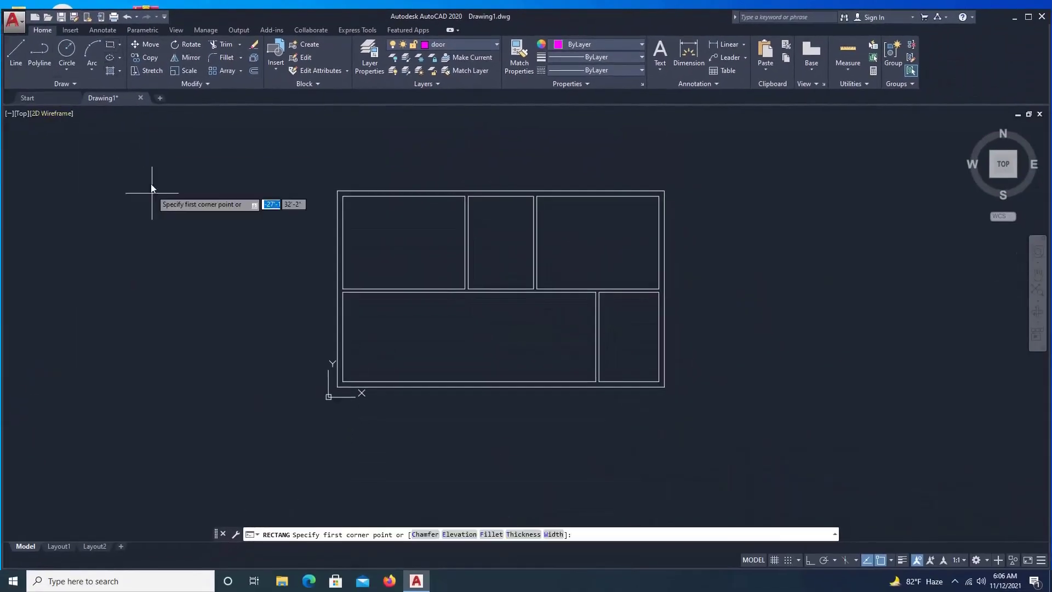
left_click(165, 206)
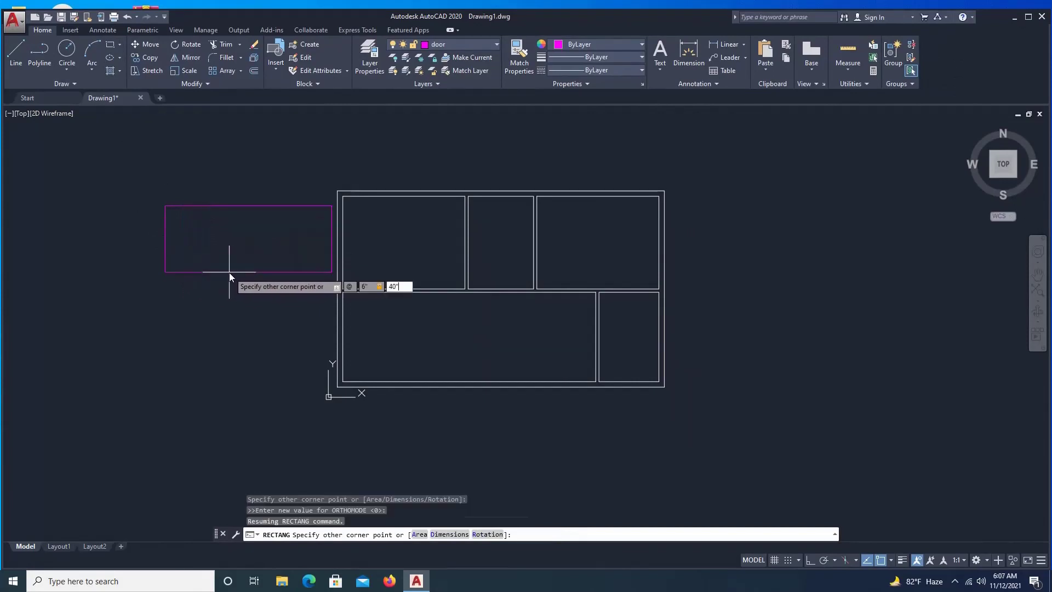
type("@6\",40\"")
key("Return")
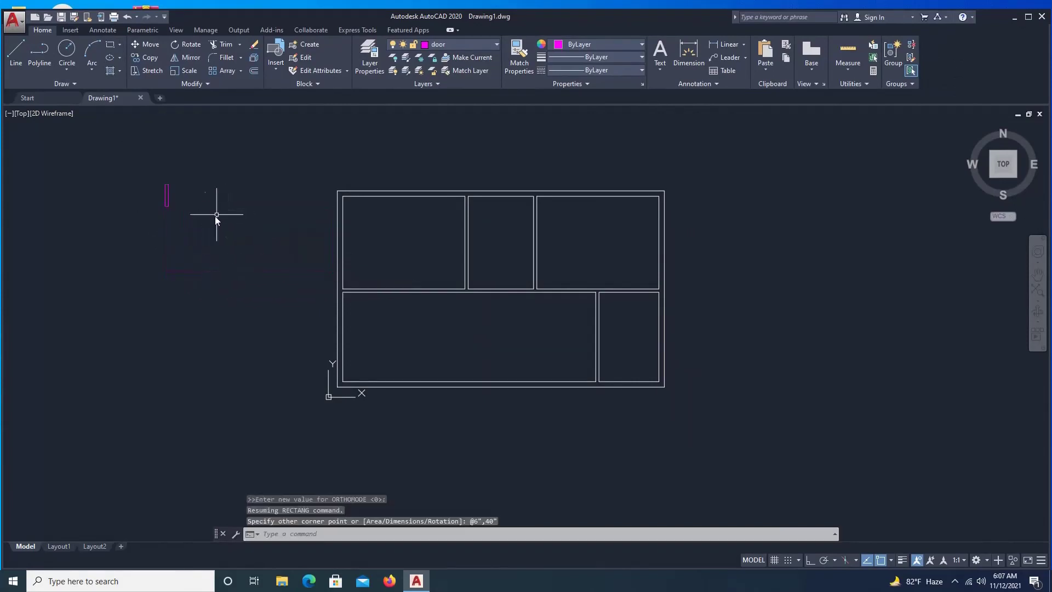
key("Delete")
Draw a small 3-by-6-inch rectangle beside the door panel, with ortho on.
scroll(181, 210, "up", 6)
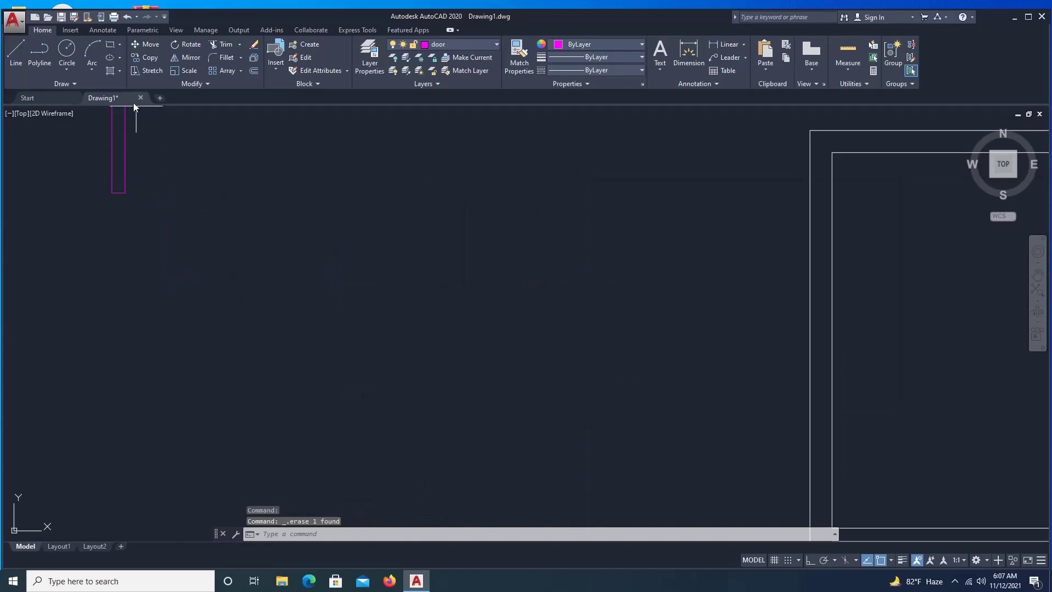
left_click(115, 45)
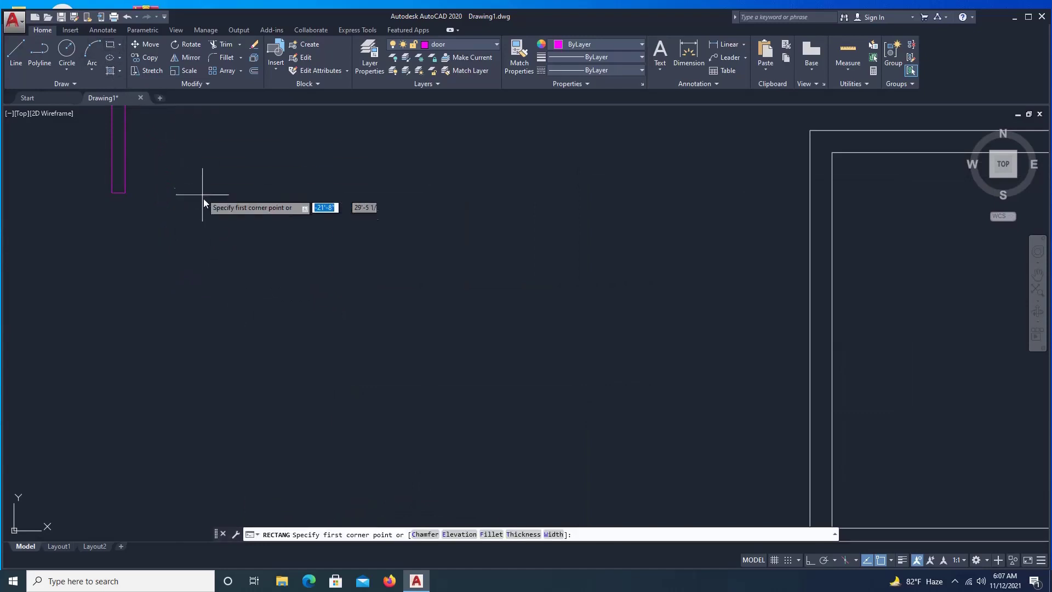
left_click(205, 201)
key("F8")
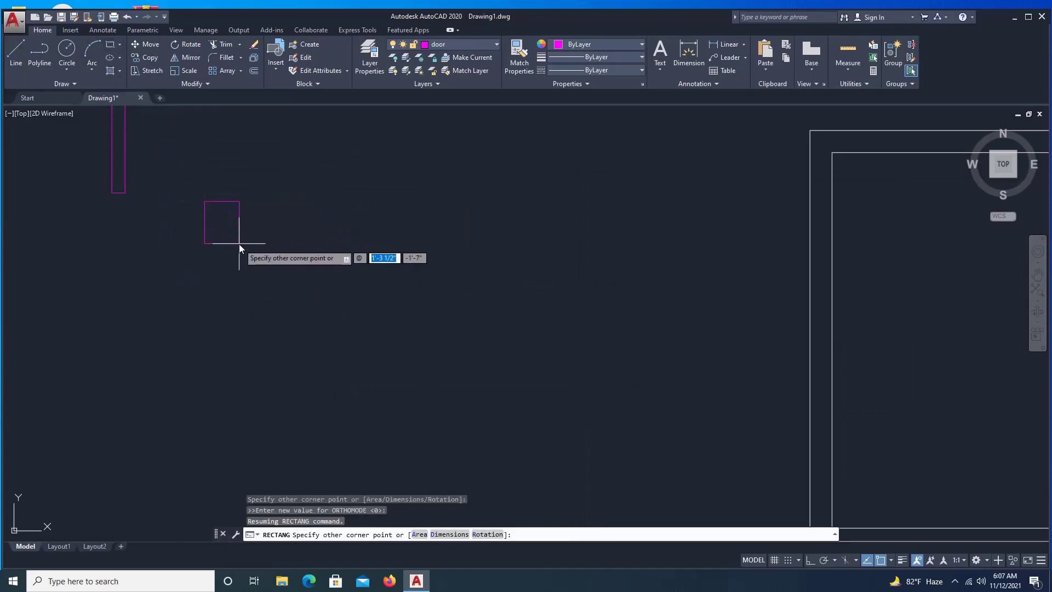
type("@3\"")
key("Tab")
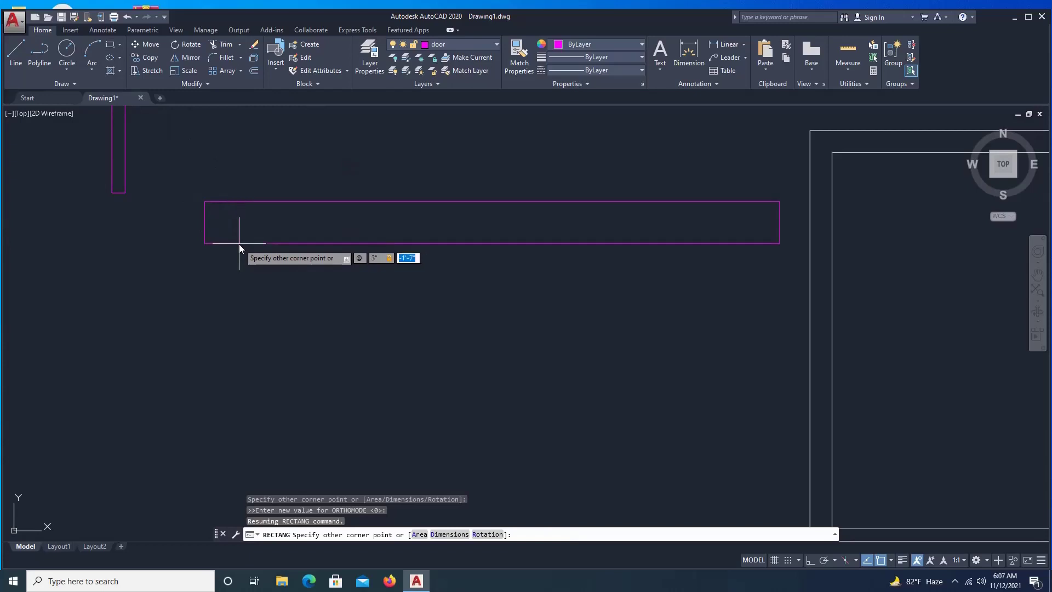
type("6")
key("Return")
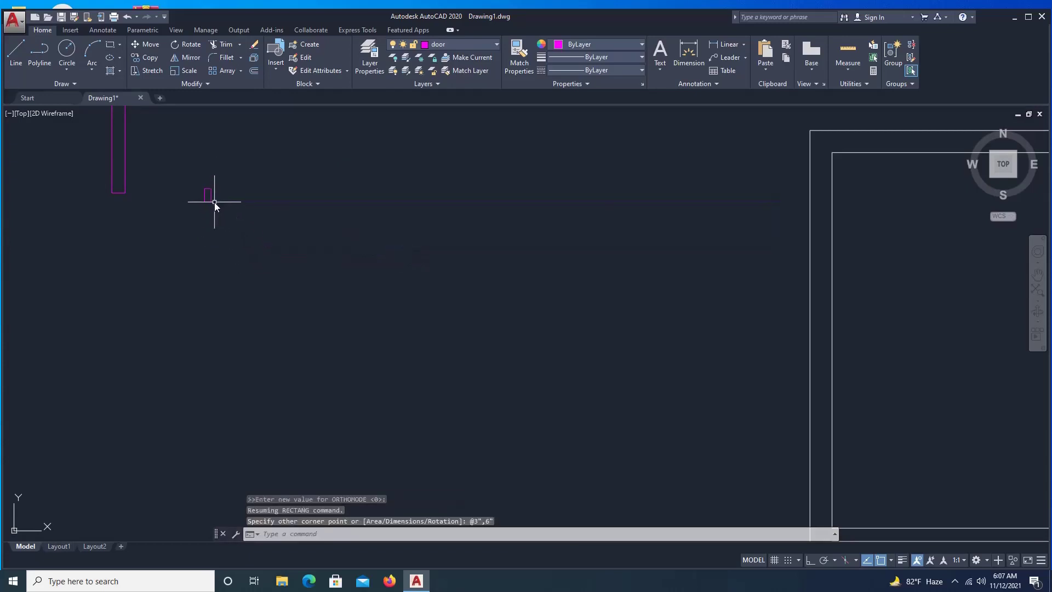
Copy the small rectangle to a spot beside the original.
left_click(210, 202)
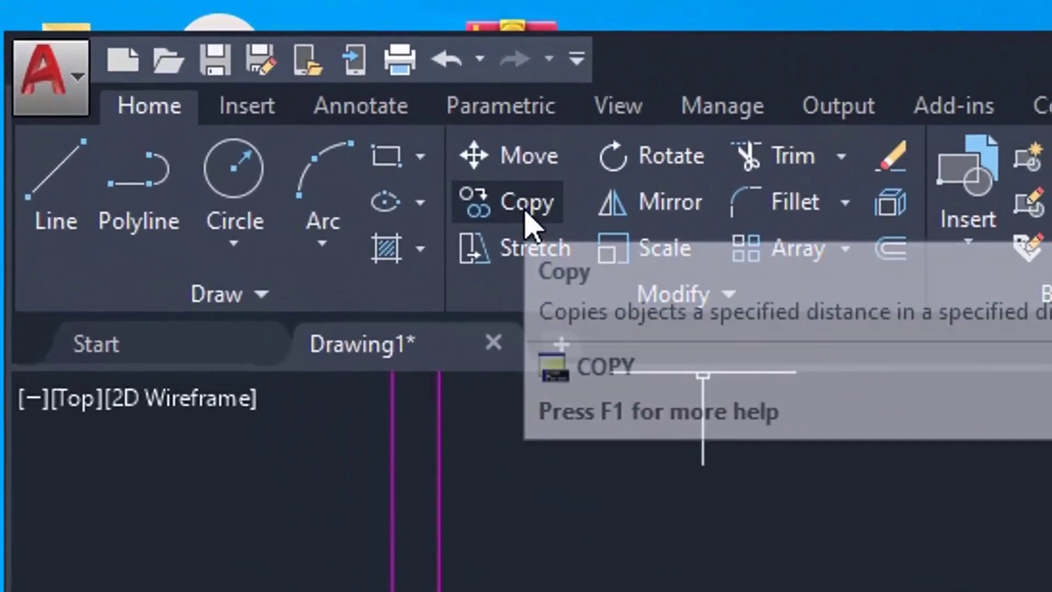
left_click(525, 208)
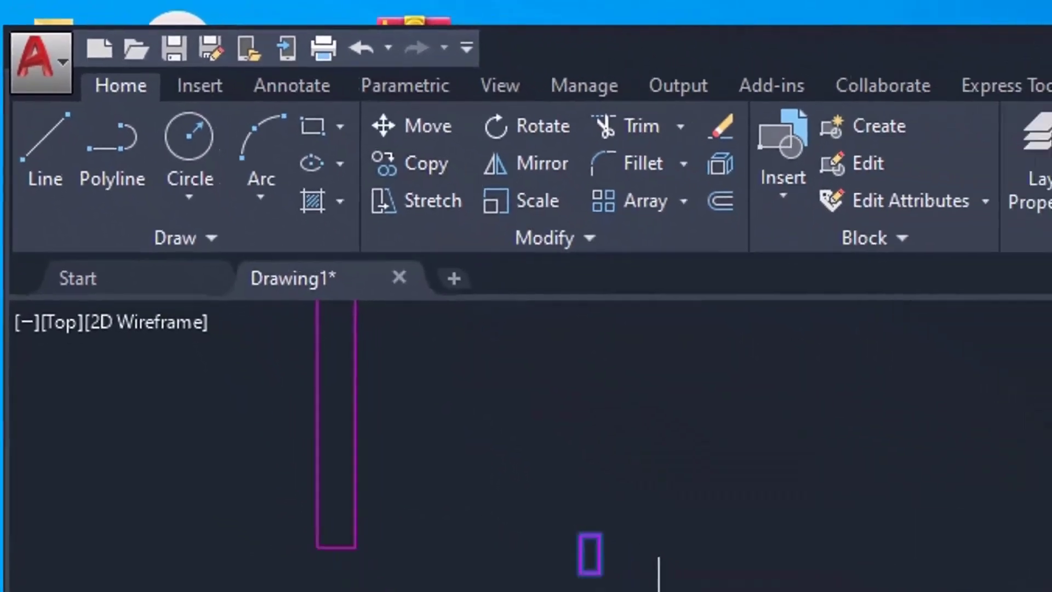
left_click(438, 420)
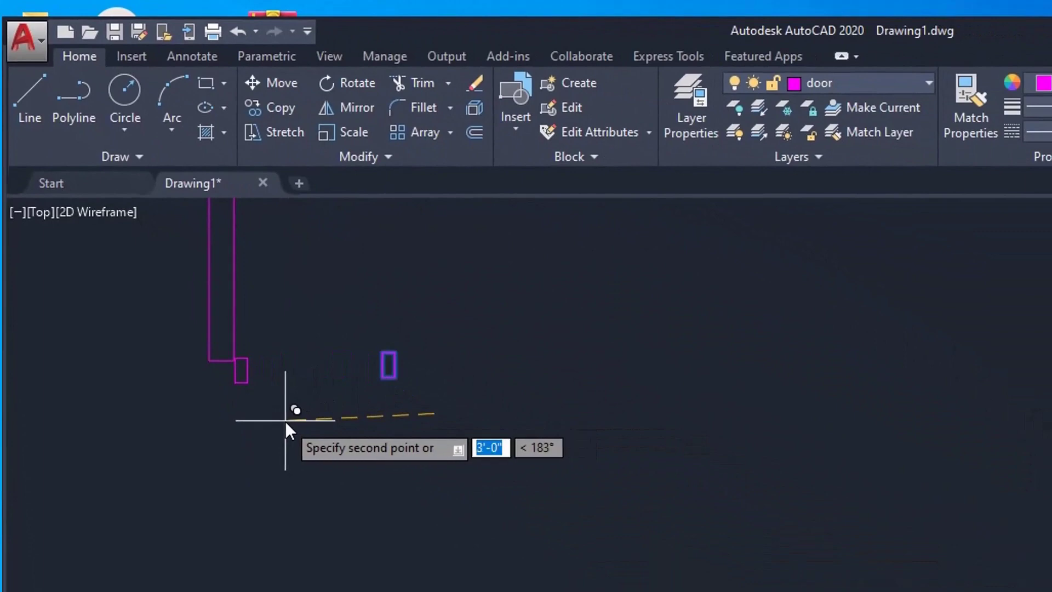
left_click(285, 422)
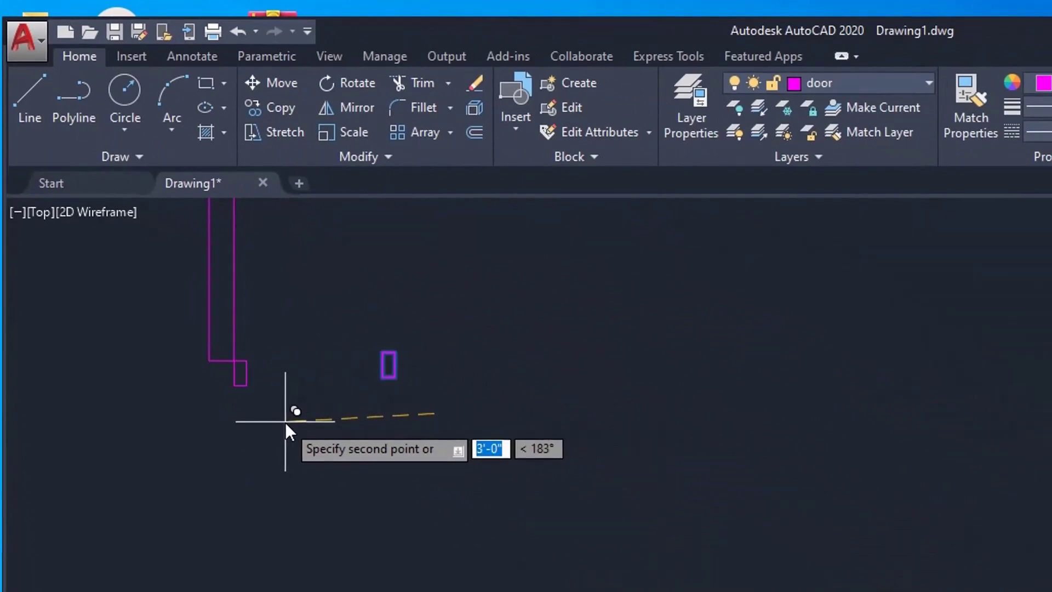
Move a small rectangle so it snaps onto the tall panel's bottom corner.
scroll(303, 383, "up", 5)
middle_click_drag(302, 383, 436, 515)
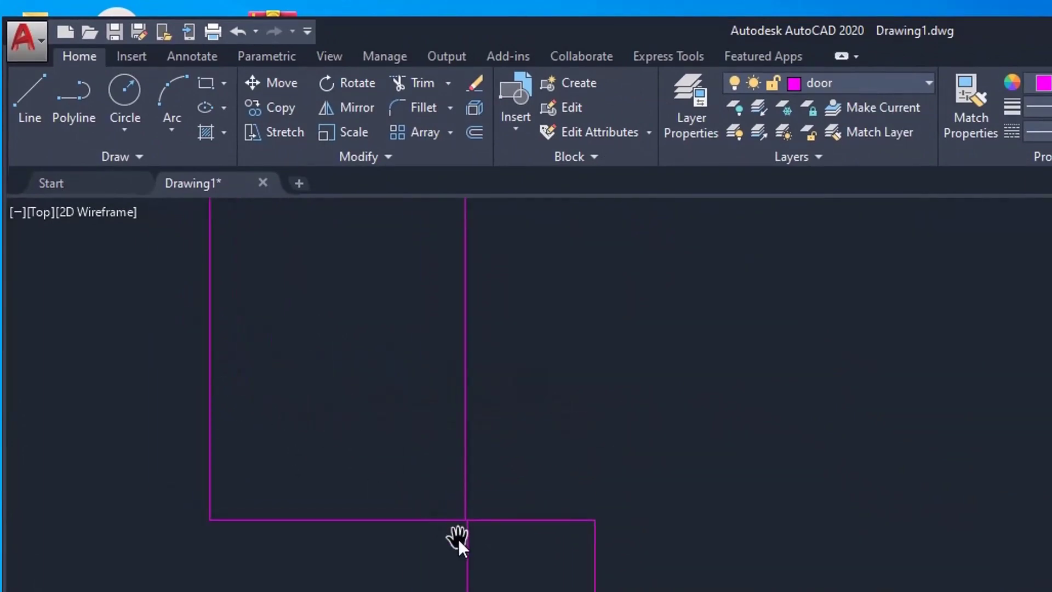
scroll(458, 538, "up", 3)
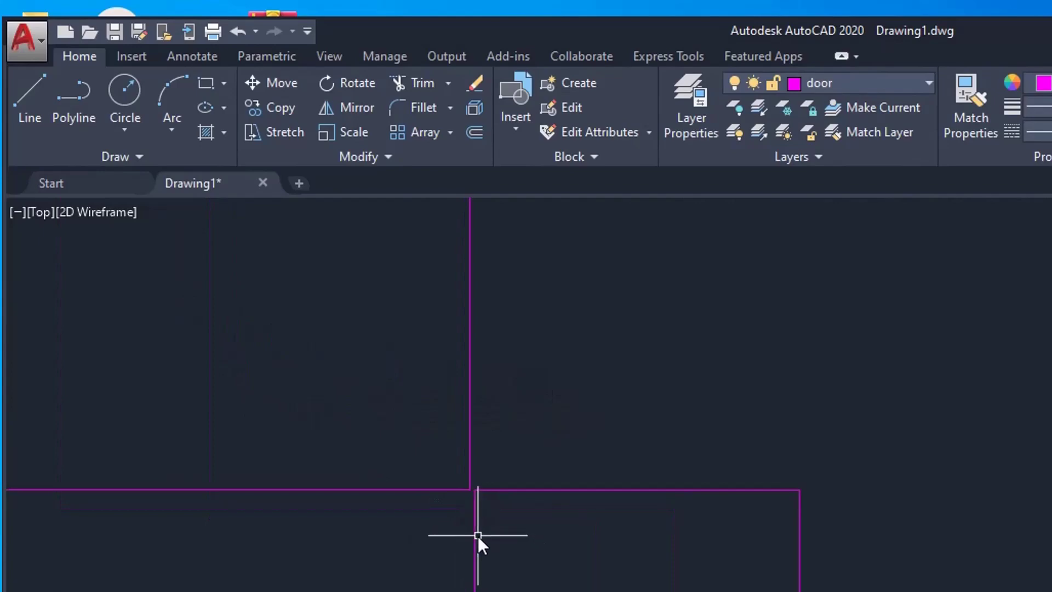
left_click(475, 534)
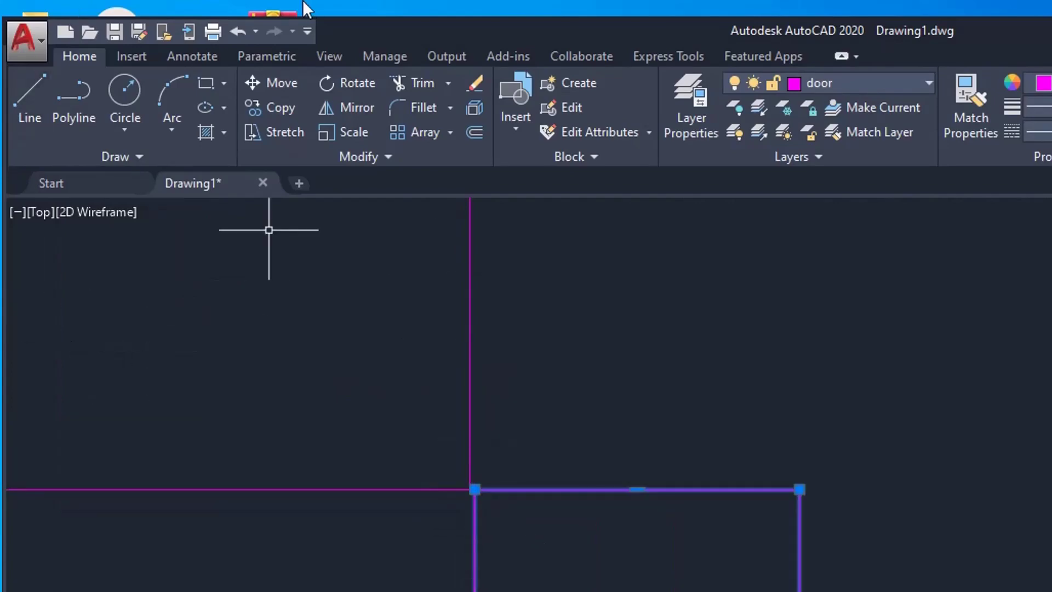
left_click(275, 82)
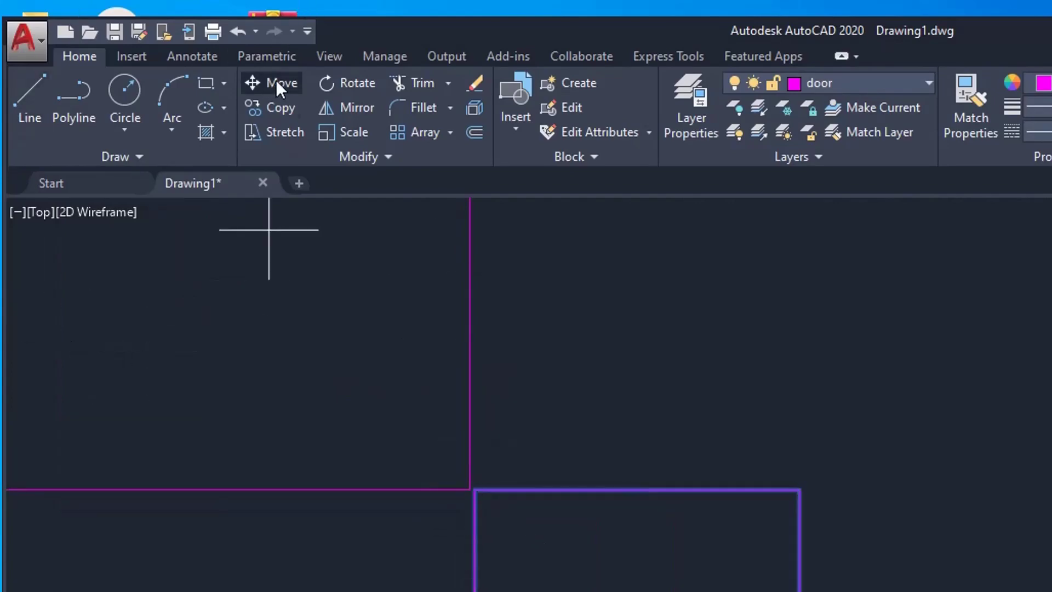
left_click(475, 490)
left_click(466, 490)
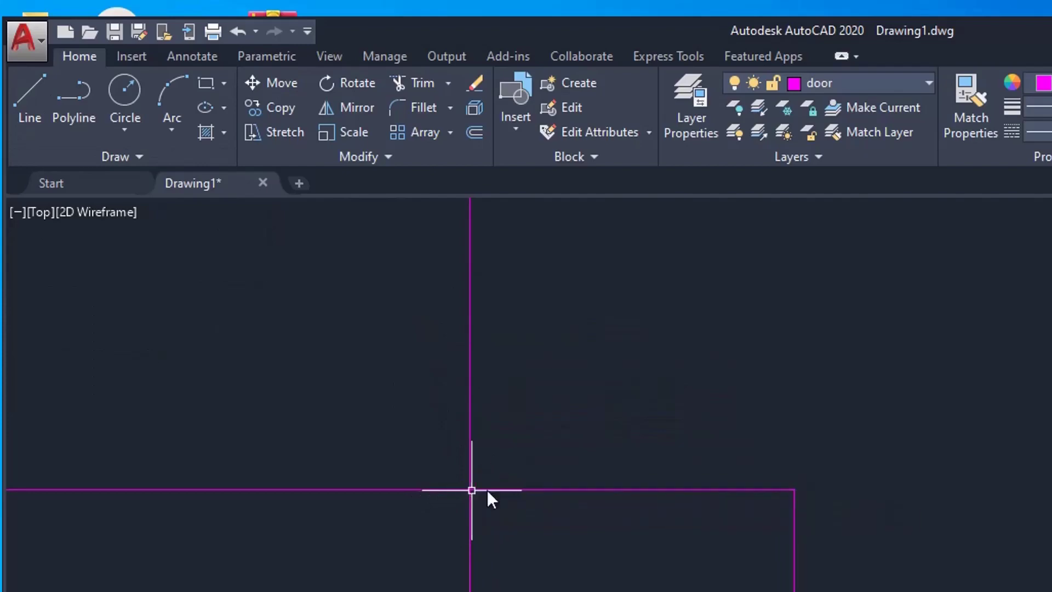
scroll(852, 458, "down", 2)
scroll(852, 458, "down", 1)
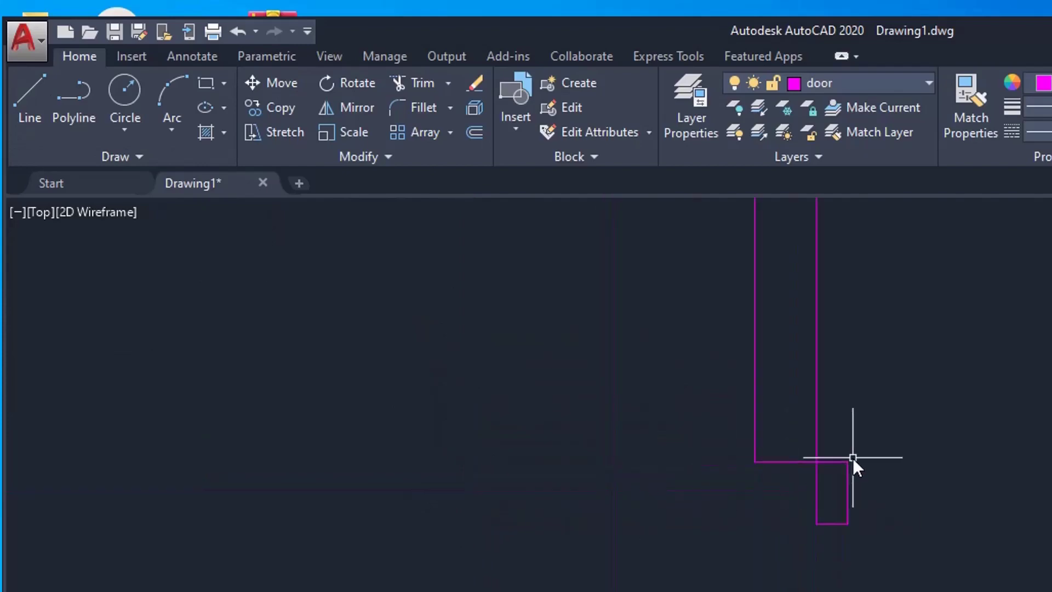
scroll(853, 458, "down", 1)
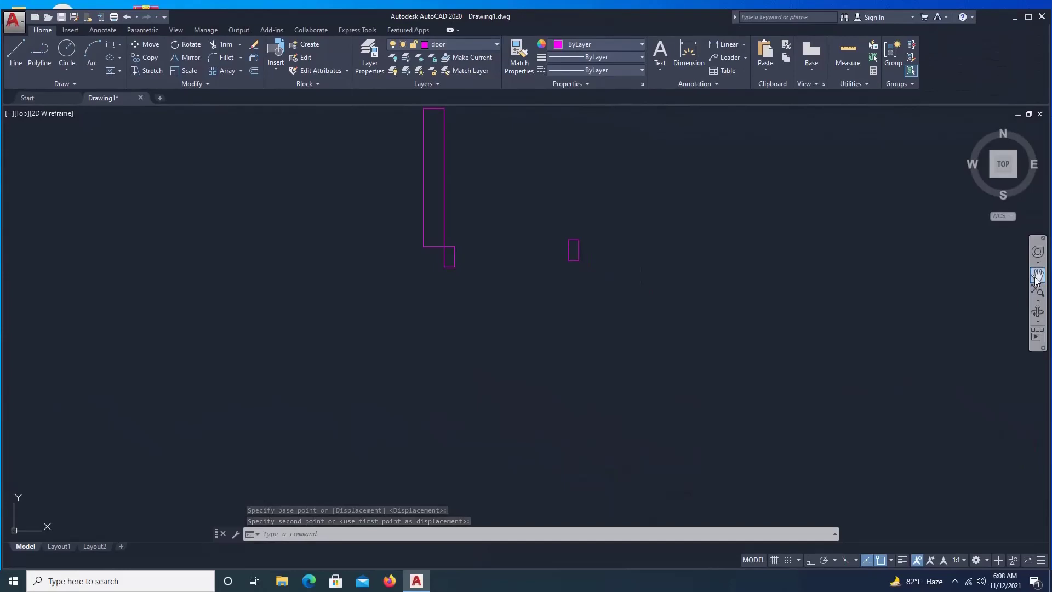
left_click(1037, 276)
left_click_drag(432, 246, 436, 377)
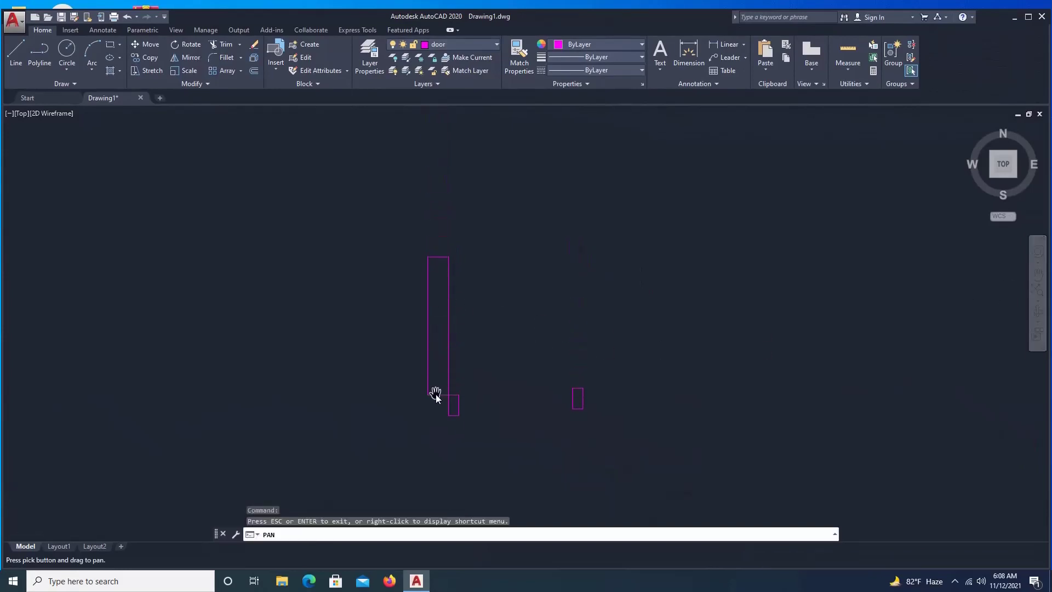
Draw a quarter-circle swing arc centred on the leaf's bottom-left corner, starting at its top.
left_click(92, 70)
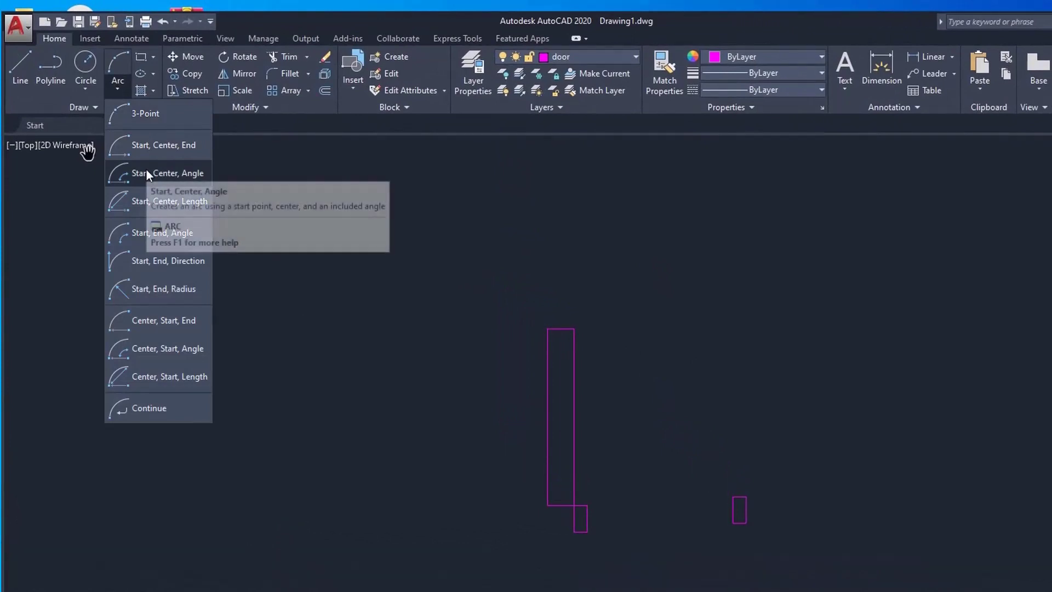
left_click(180, 321)
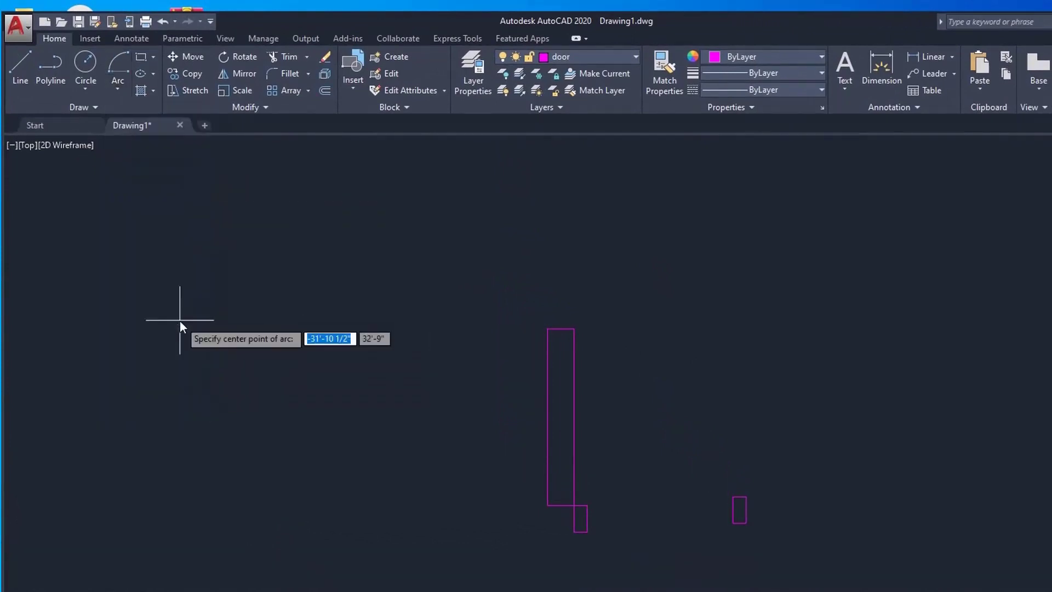
left_click(549, 505)
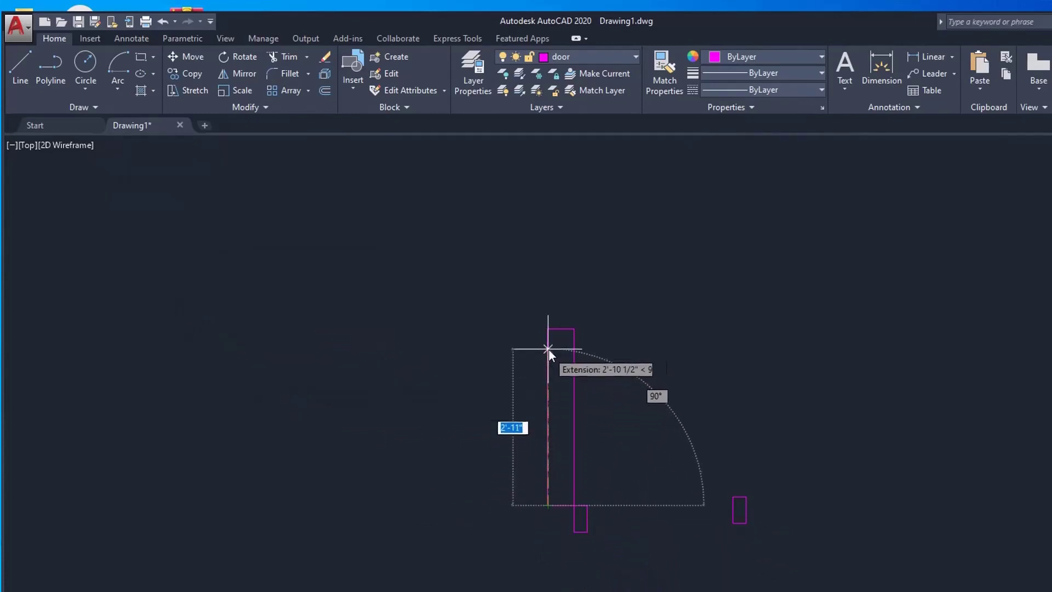
left_click(548, 329)
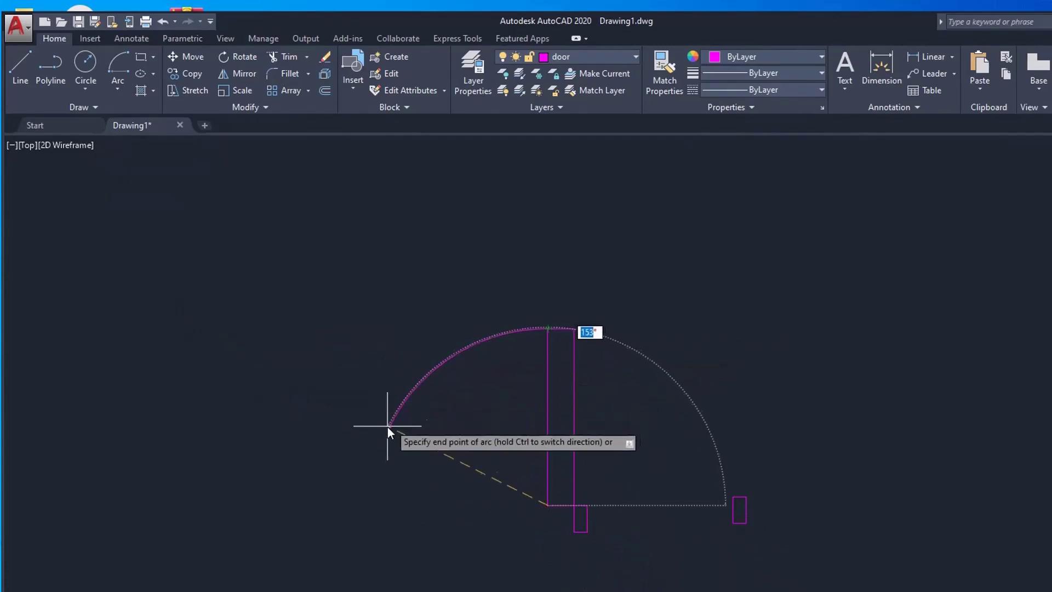
left_click(315, 503)
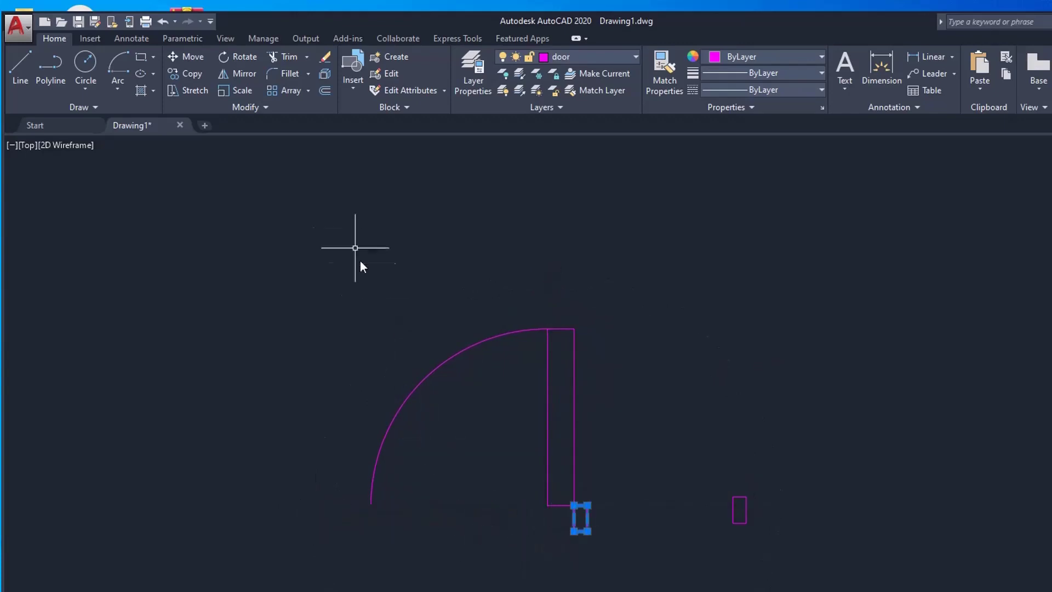
Copy the small jamb rectangle to the arc's free end.
left_click(186, 74)
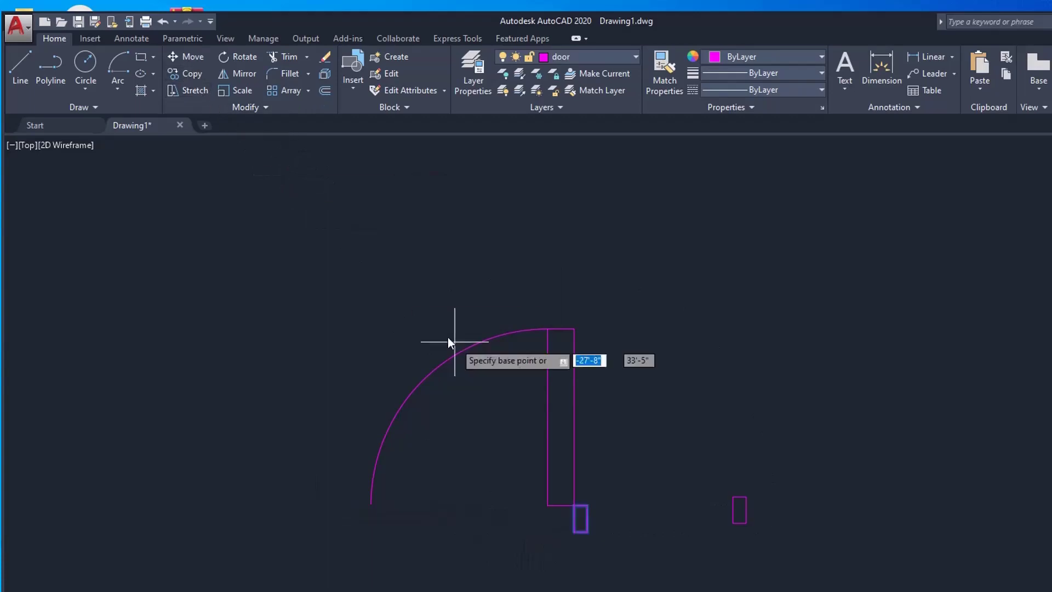
left_click(574, 504)
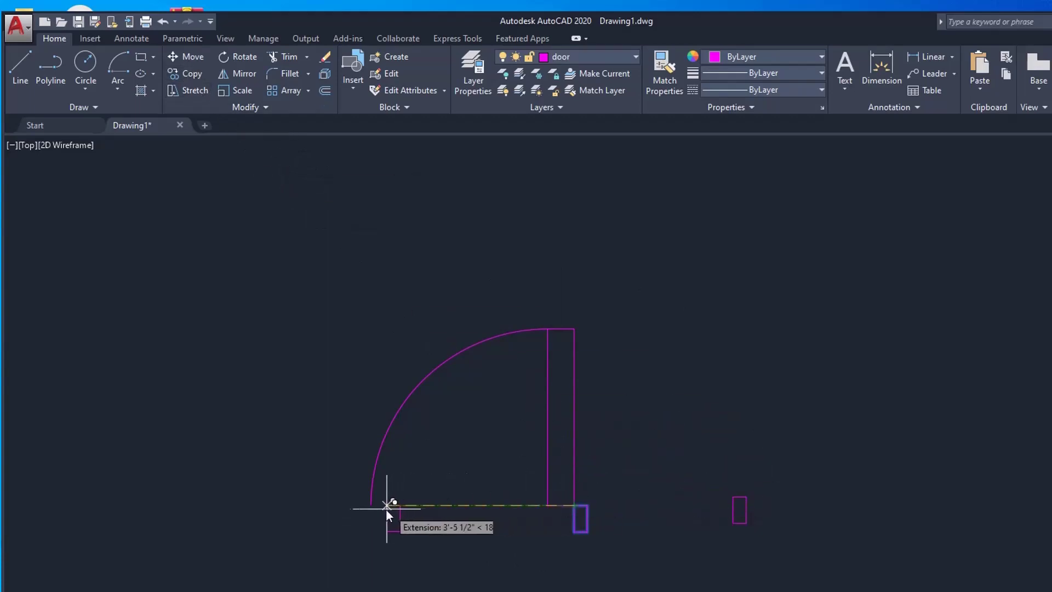
left_click(356, 507)
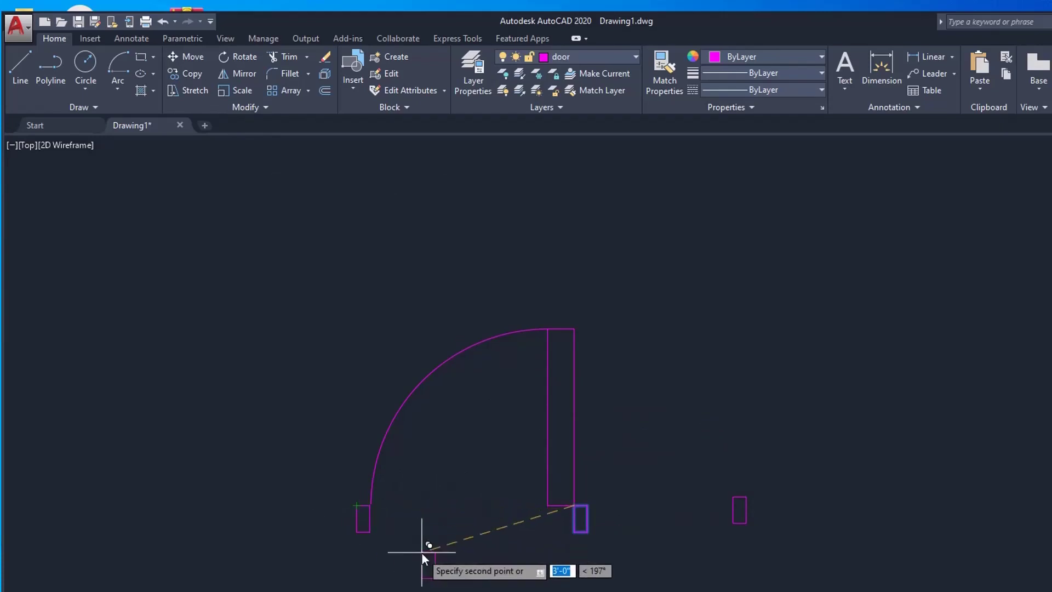
key("Escape")
scroll(372, 514, "up", 3)
scroll(349, 491, "up", 2)
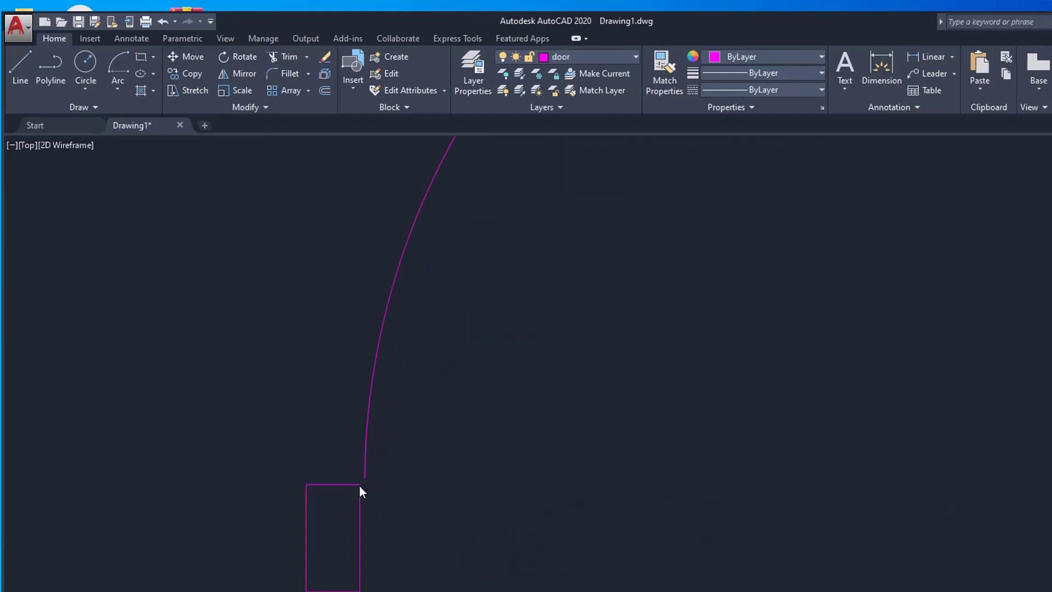
left_click(359, 485)
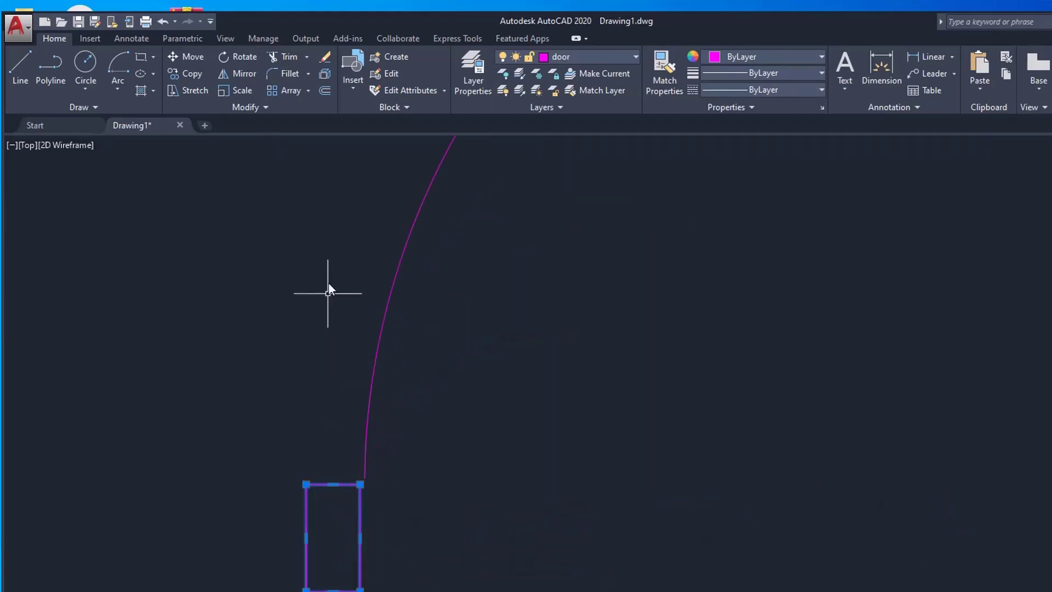
Move the new jamb rectangle into place at the arc's end.
left_click(199, 57)
left_click(359, 484)
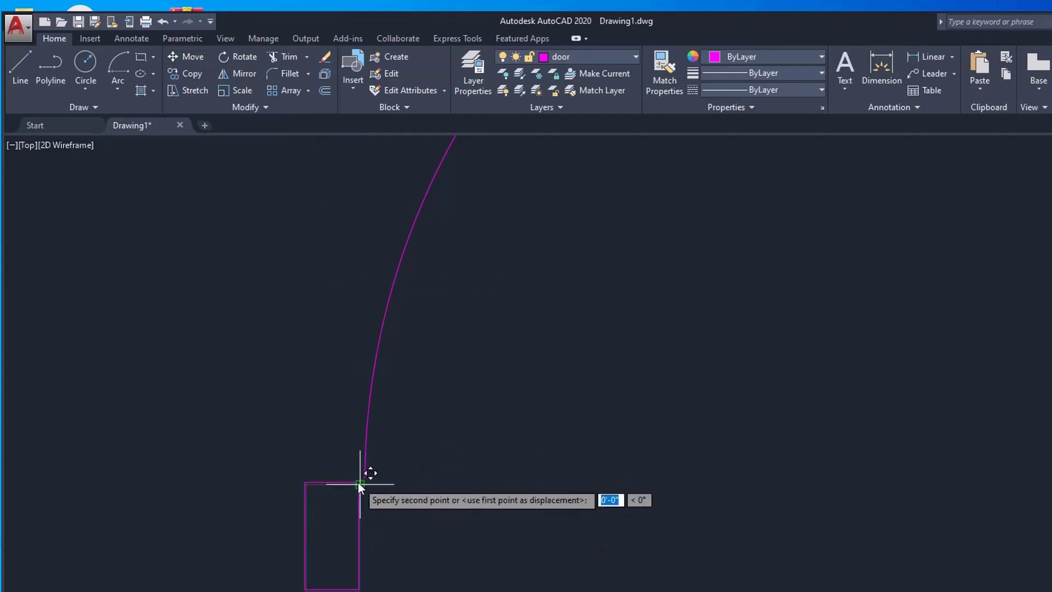
scroll(362, 479, "down", 5)
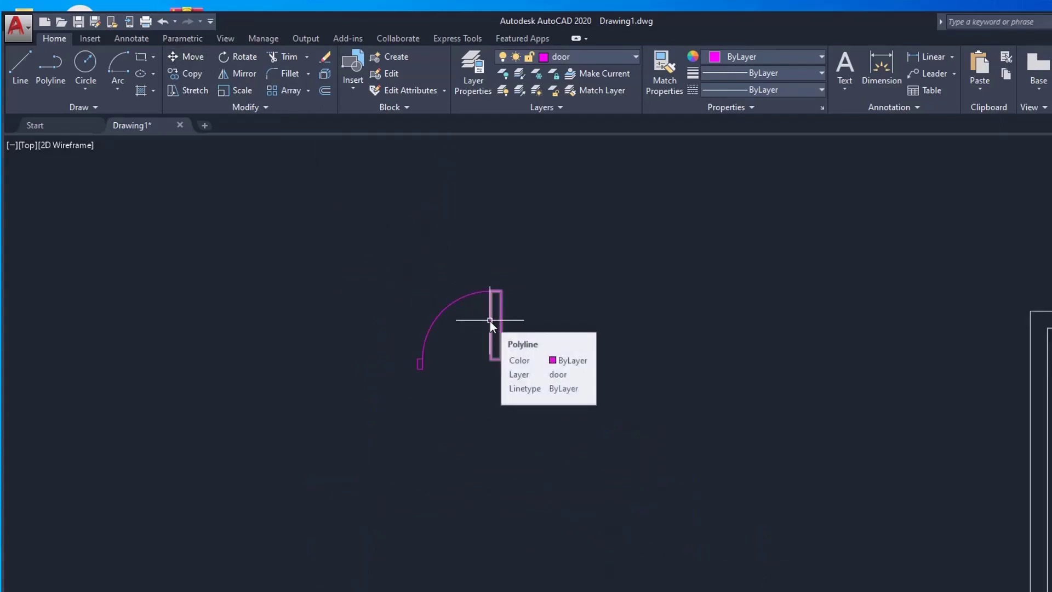
Copy the leaf, swing arc and jamb as a second door to the right.
left_click(489, 321)
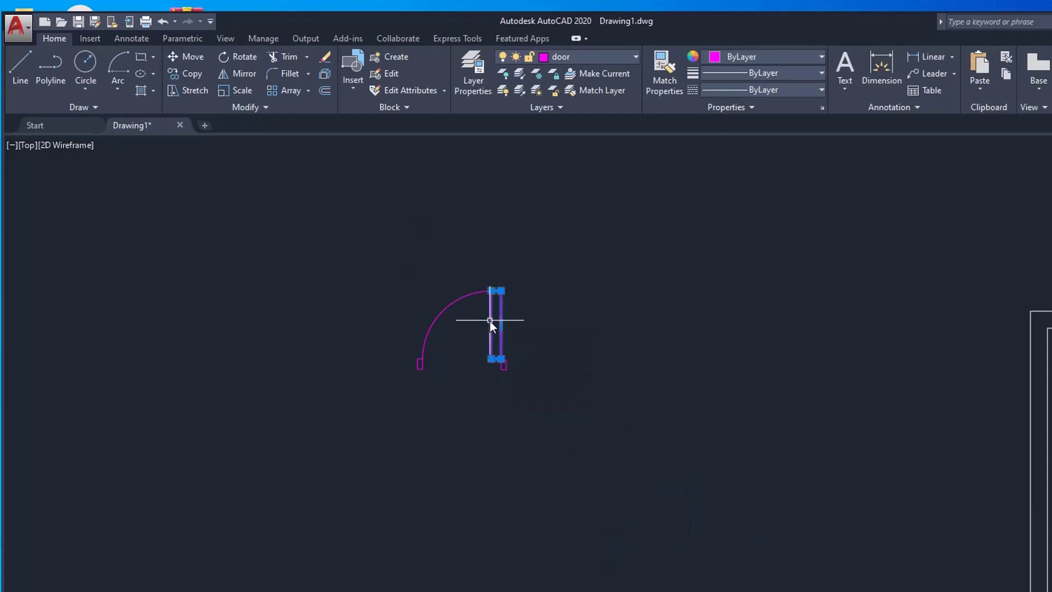
left_click(456, 300)
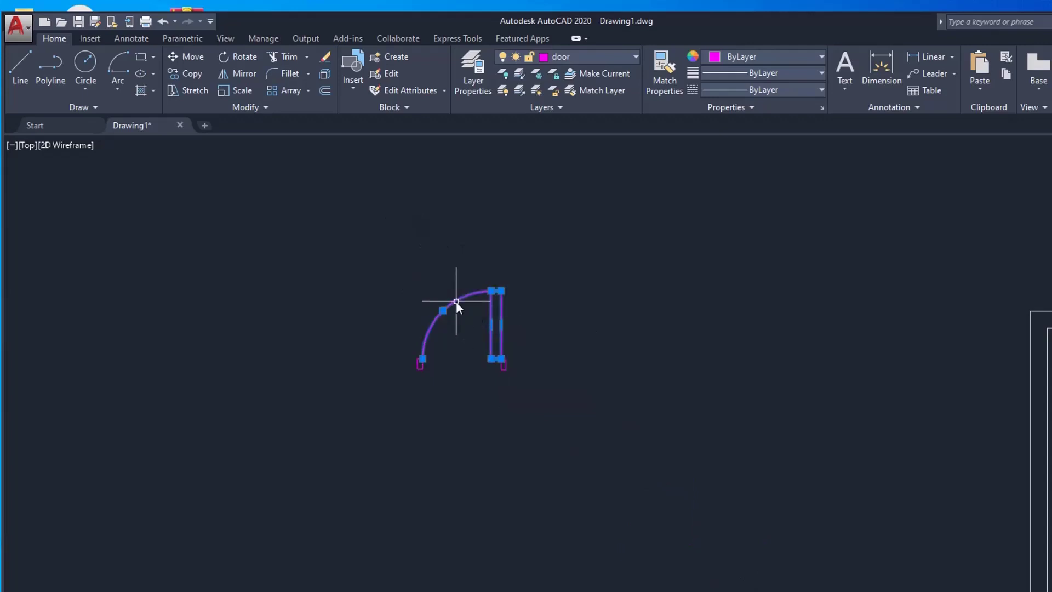
left_click(504, 368)
left_click(185, 74)
left_click(505, 367)
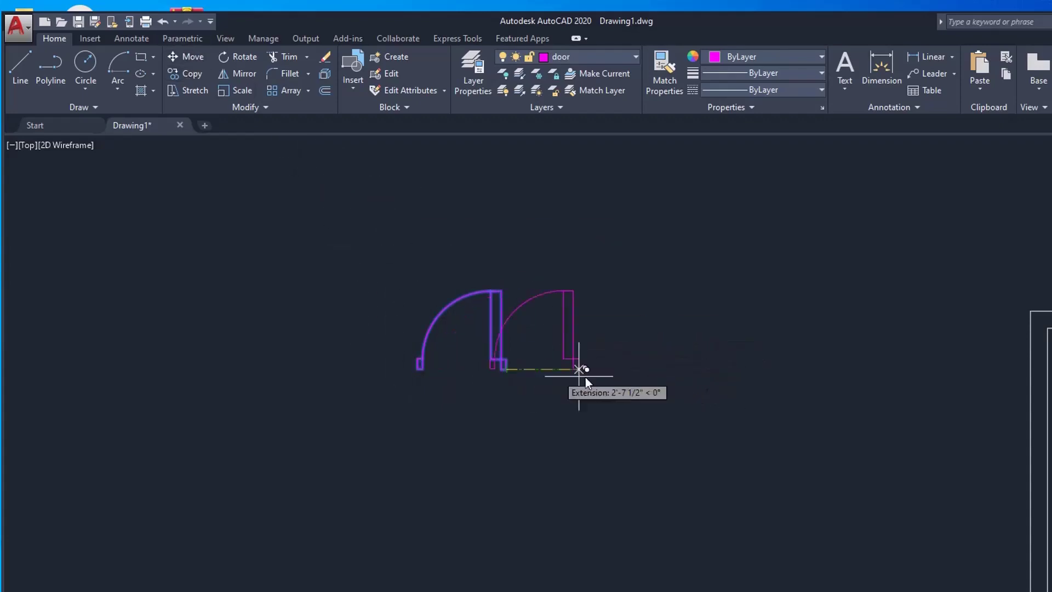
left_click(806, 367)
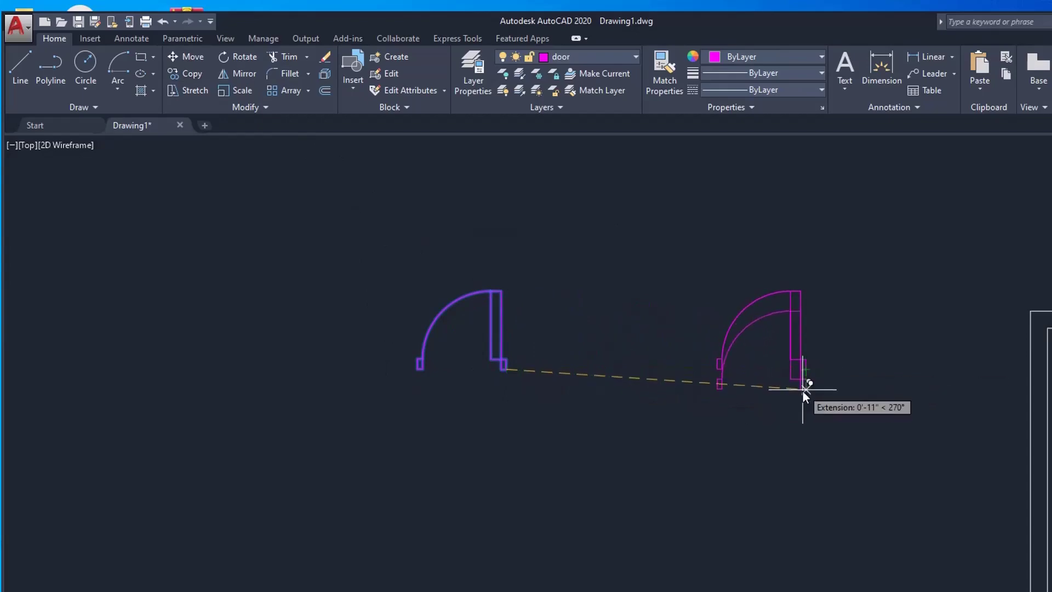
key("Escape")
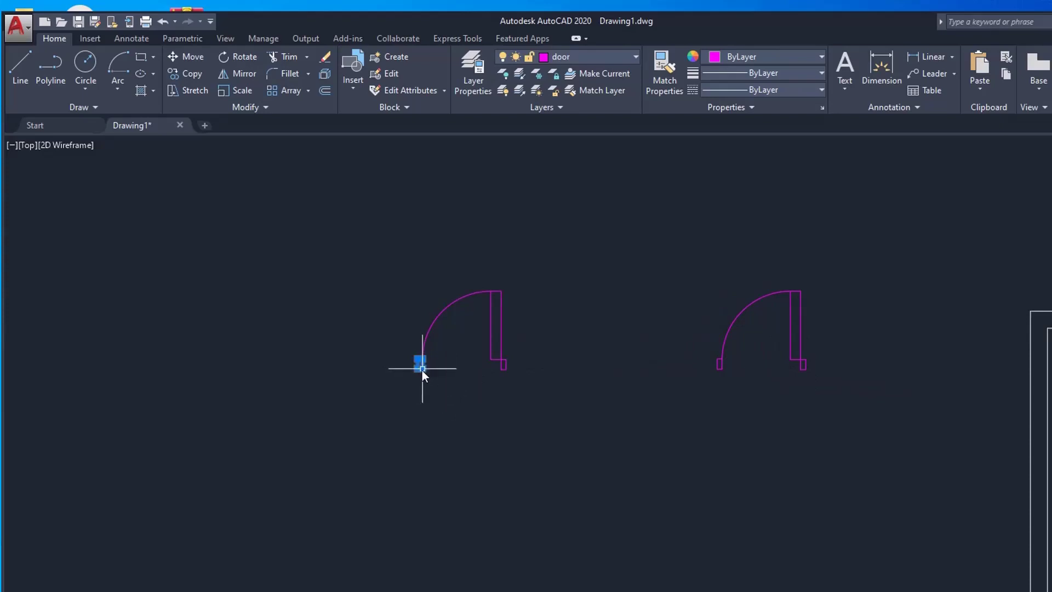
left_click(441, 314)
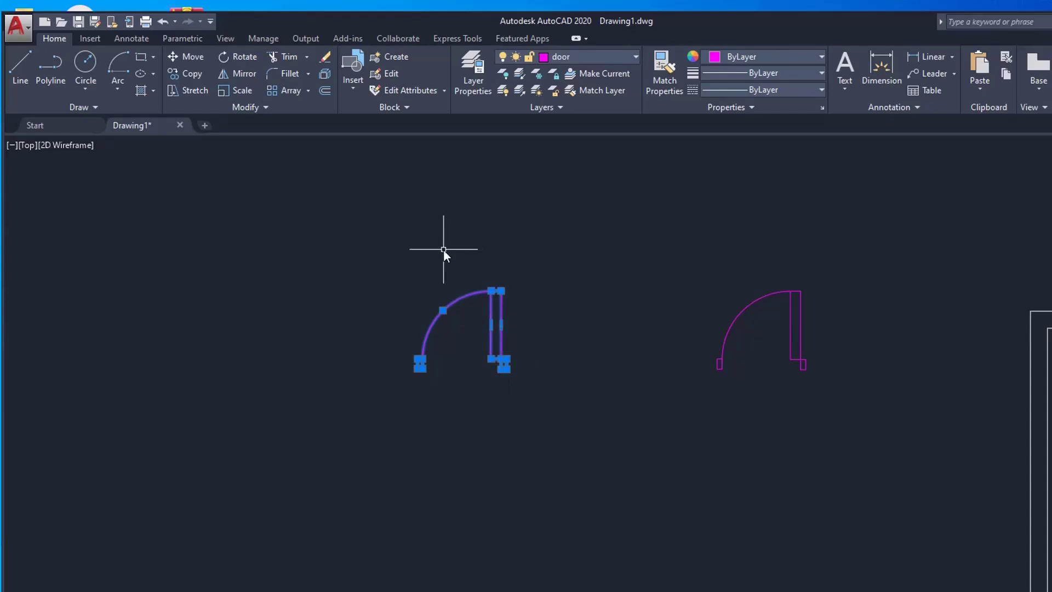
Mirror the left door about a vertical line at its arc's end, keeping the original.
left_click(229, 73)
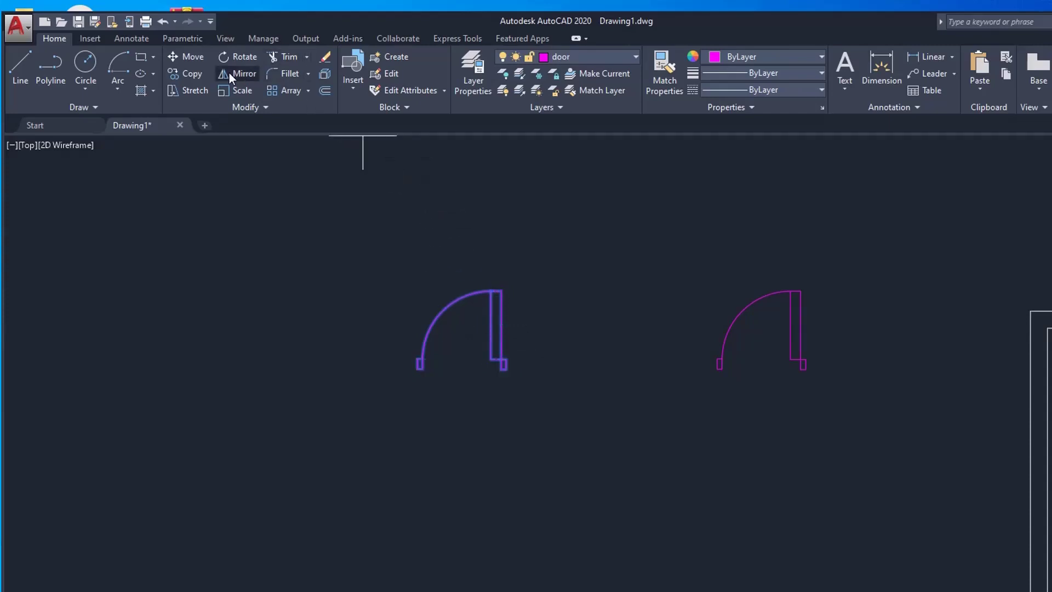
left_click(422, 370)
left_click(422, 338)
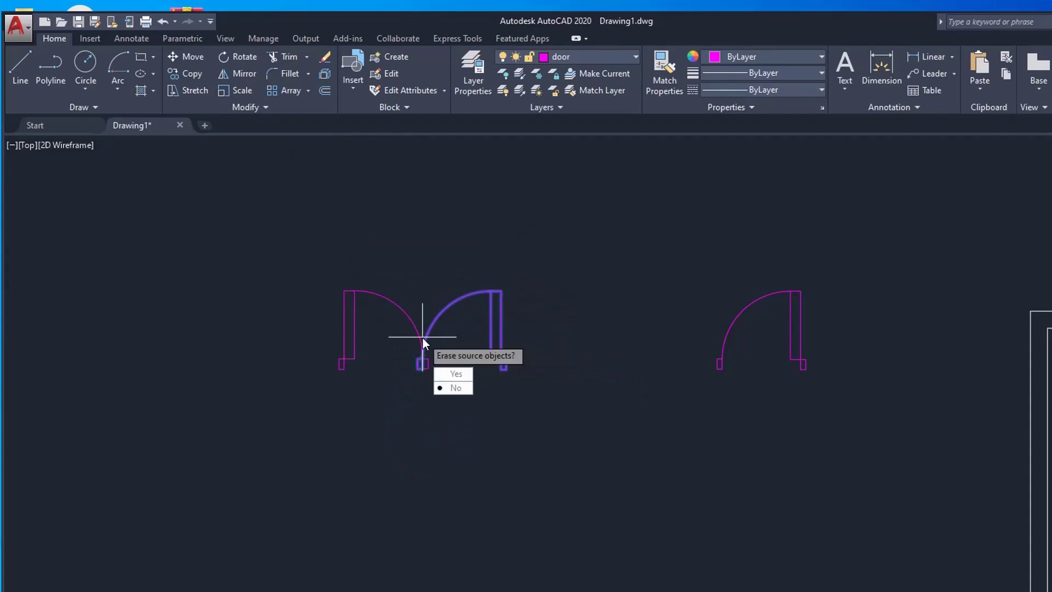
left_click(456, 320)
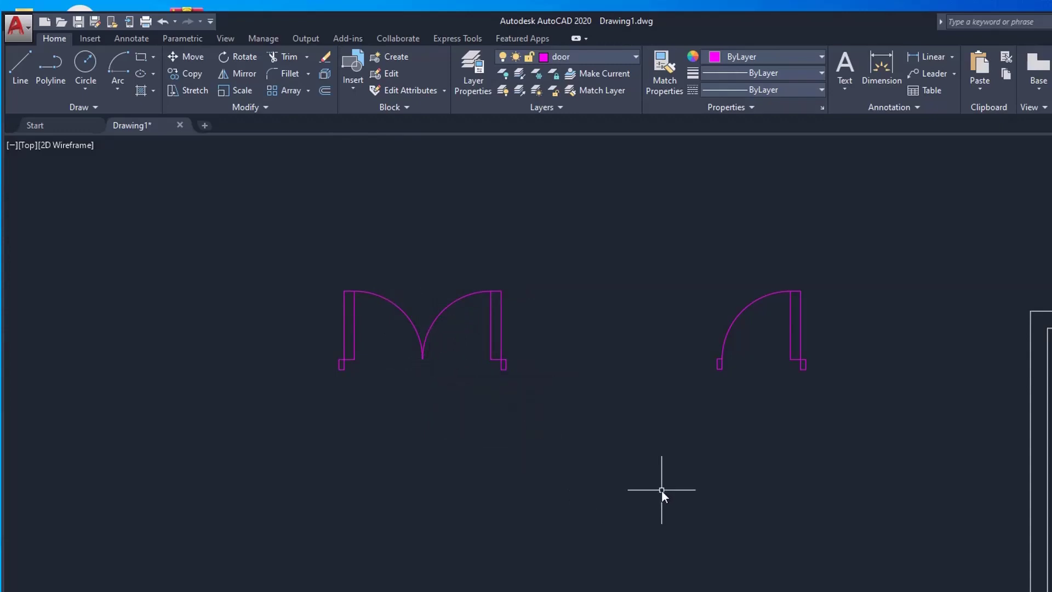
scroll(597, 437, "down", 4)
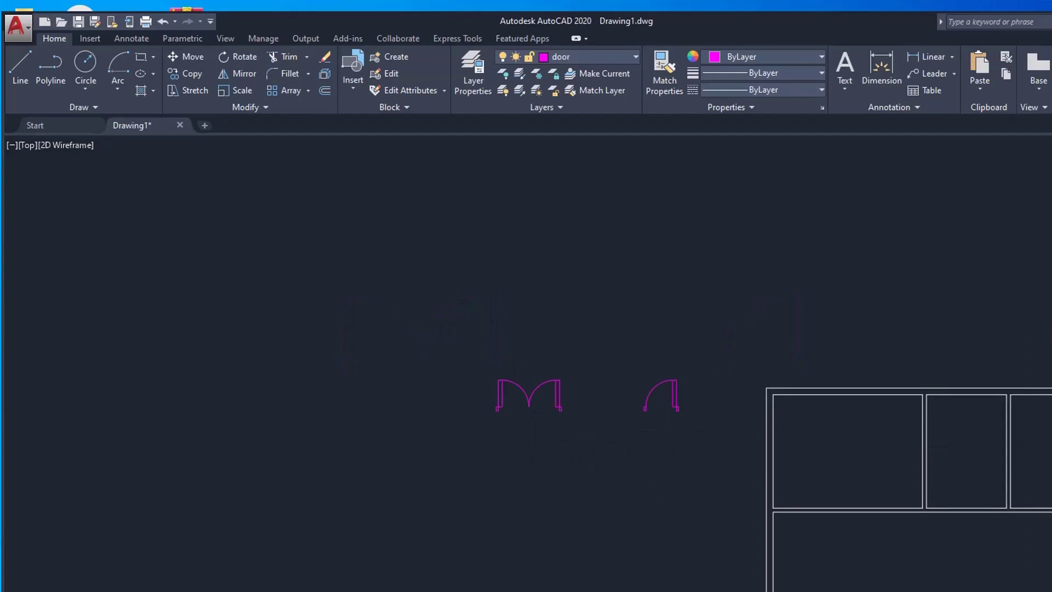
Select the double door's two arcs, two leaves and two jambs.
mouse_move(1021, 477)
middle_mouse_down()
mouse_move(787, 380)
mouse_move(636, 347)
mouse_move(695, 381)
mouse_move(560, 349)
middle_mouse_up()
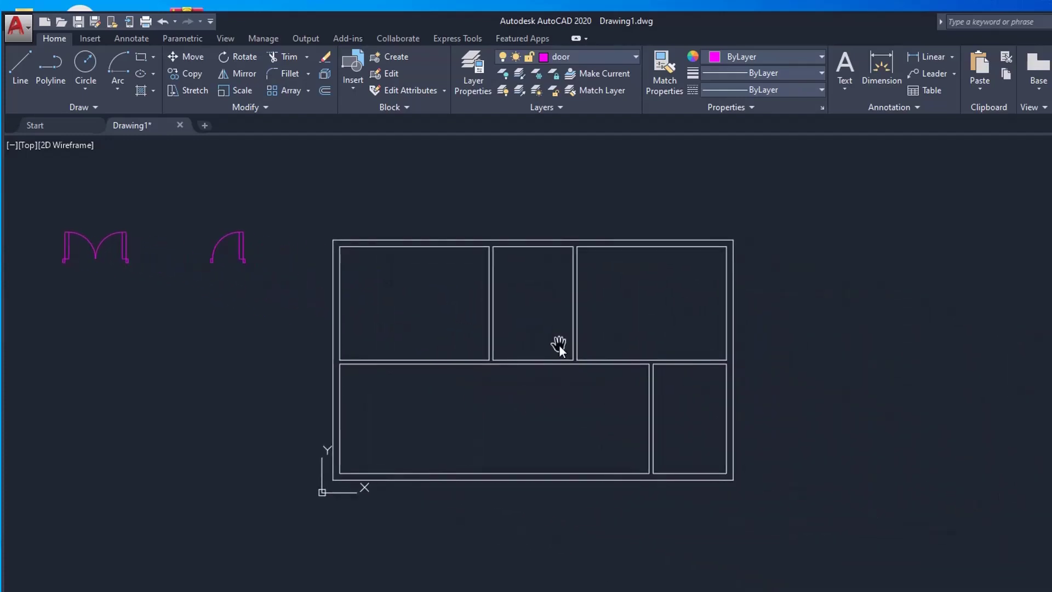
scroll(89, 237, "up", 4)
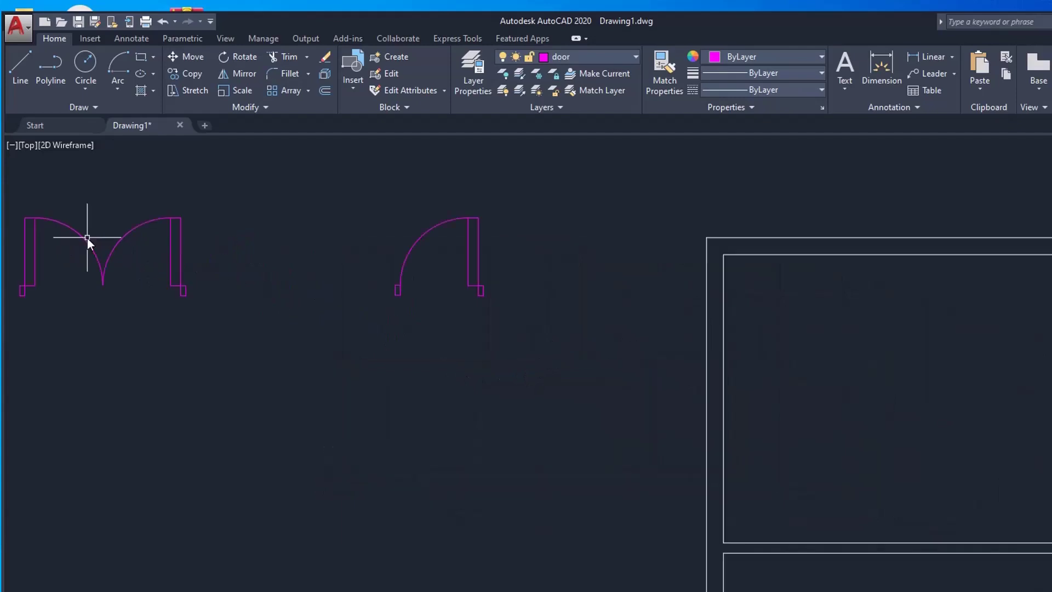
left_click(86, 236)
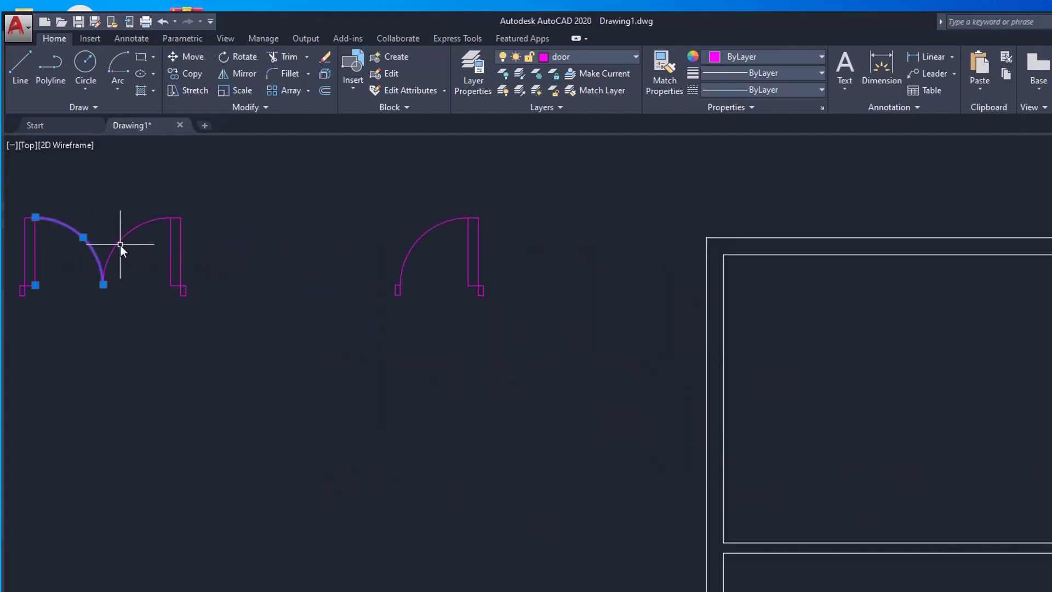
left_click(122, 237)
left_click(177, 255)
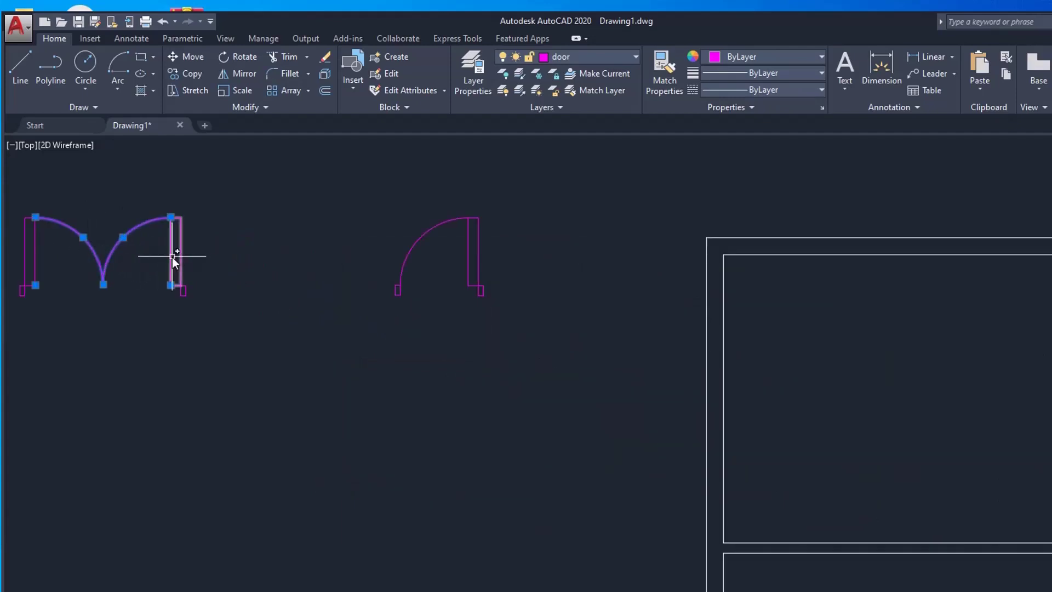
left_click(186, 294)
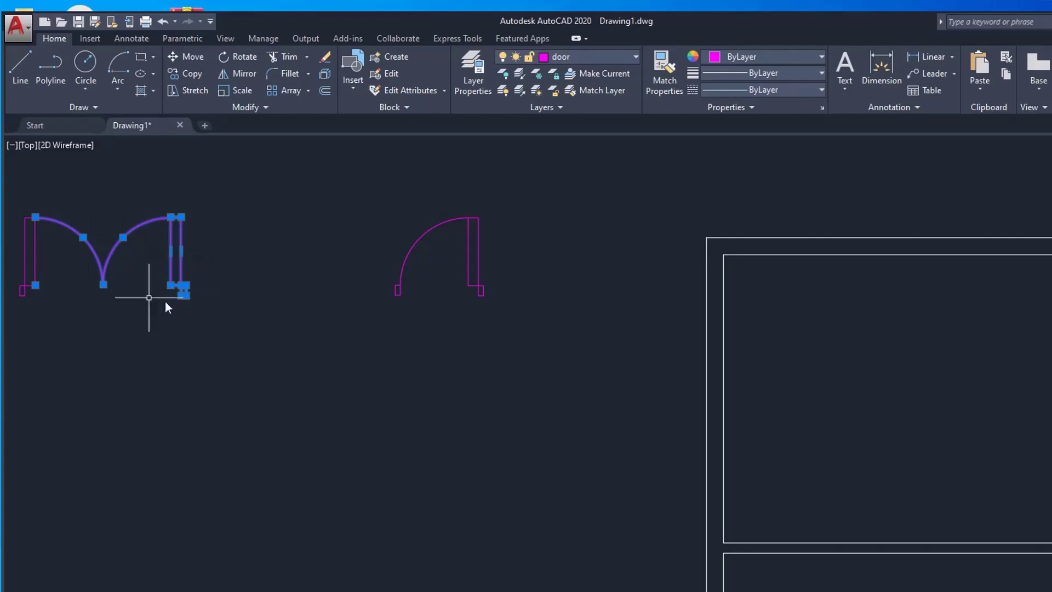
left_click(34, 264)
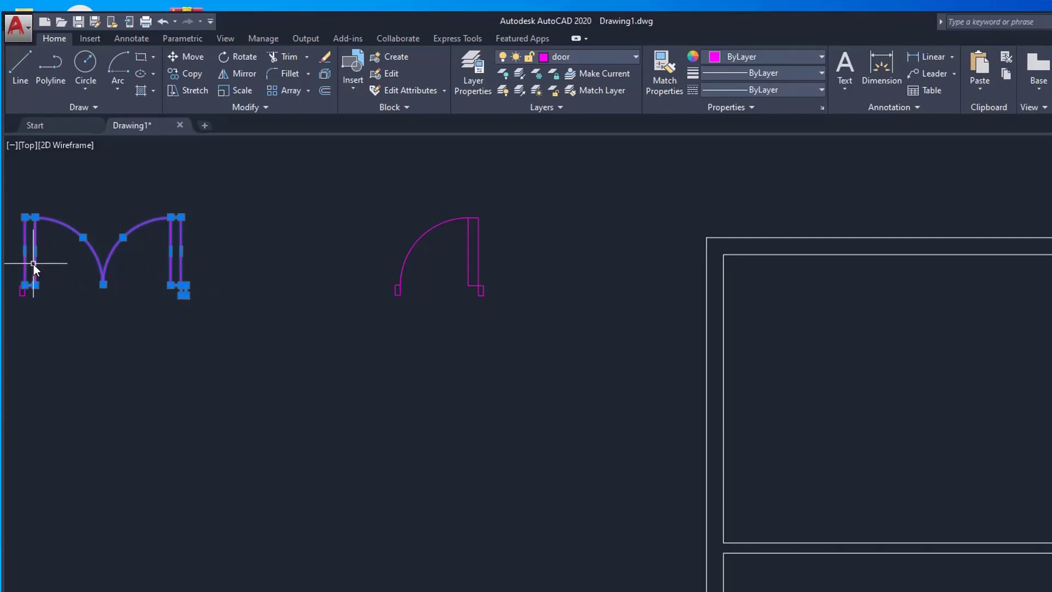
left_click(21, 296)
Copy the double door down to the bottom wall opening.
left_click(201, 76)
scroll(320, 248, "down", 2)
scroll(318, 248, "down", 3)
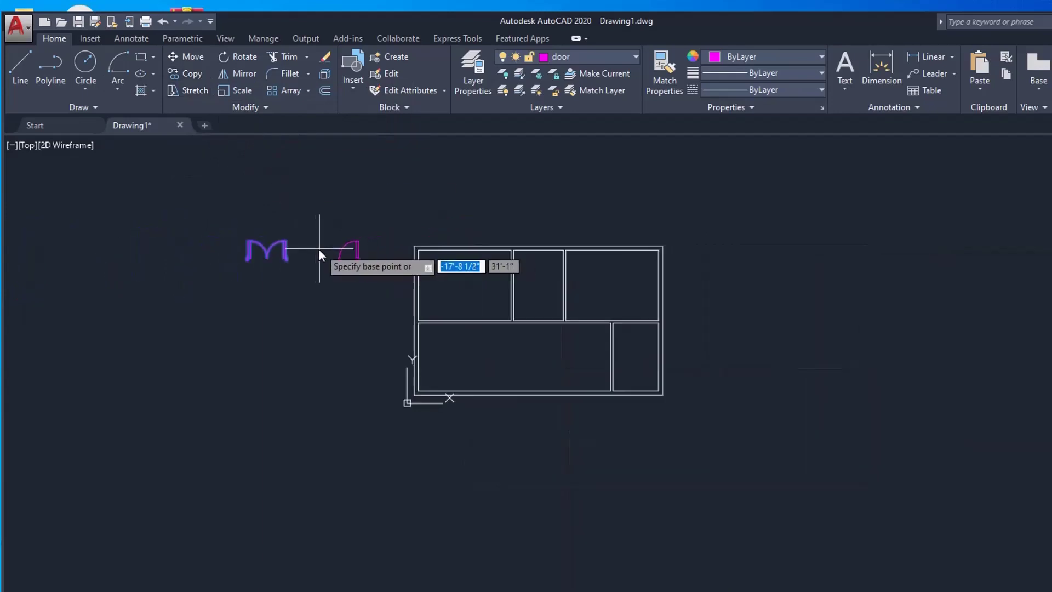
left_click(291, 264)
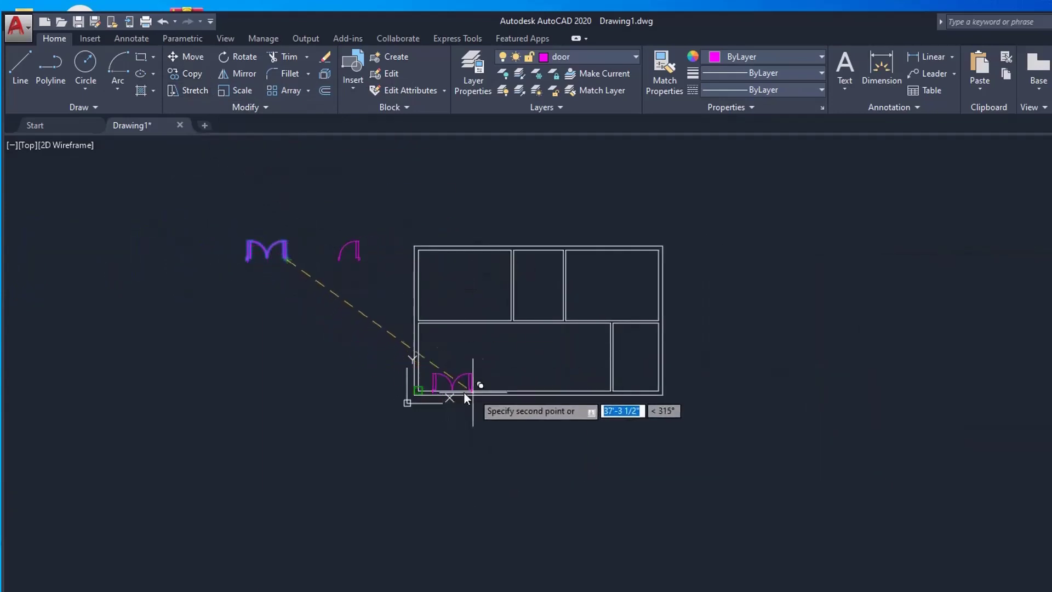
scroll(534, 394, "up", 3)
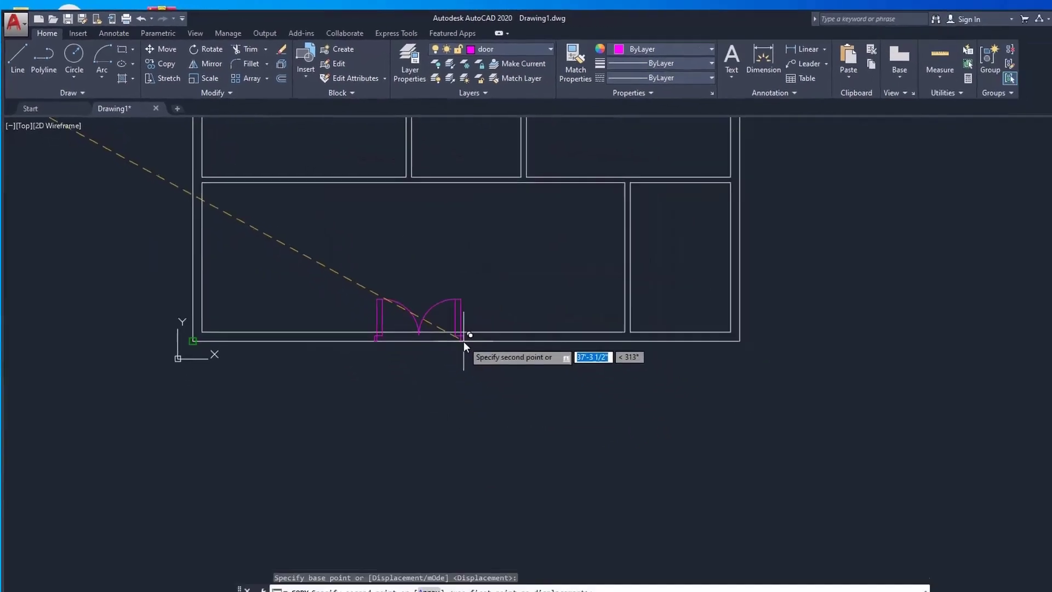
scroll(464, 341, "up", 2)
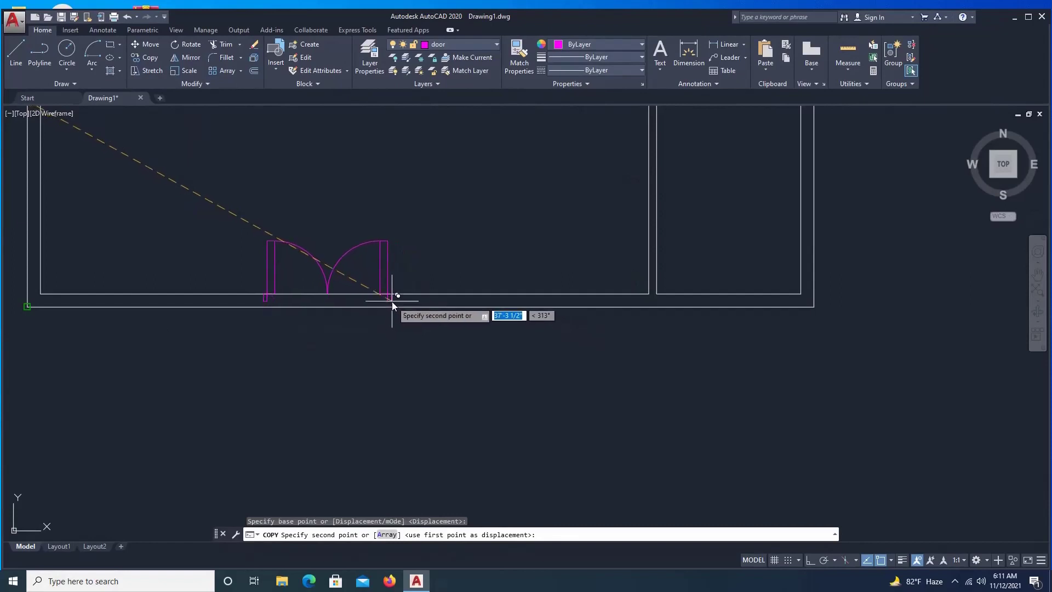
left_click(392, 301)
middle_click_drag(392, 301, 584, 391)
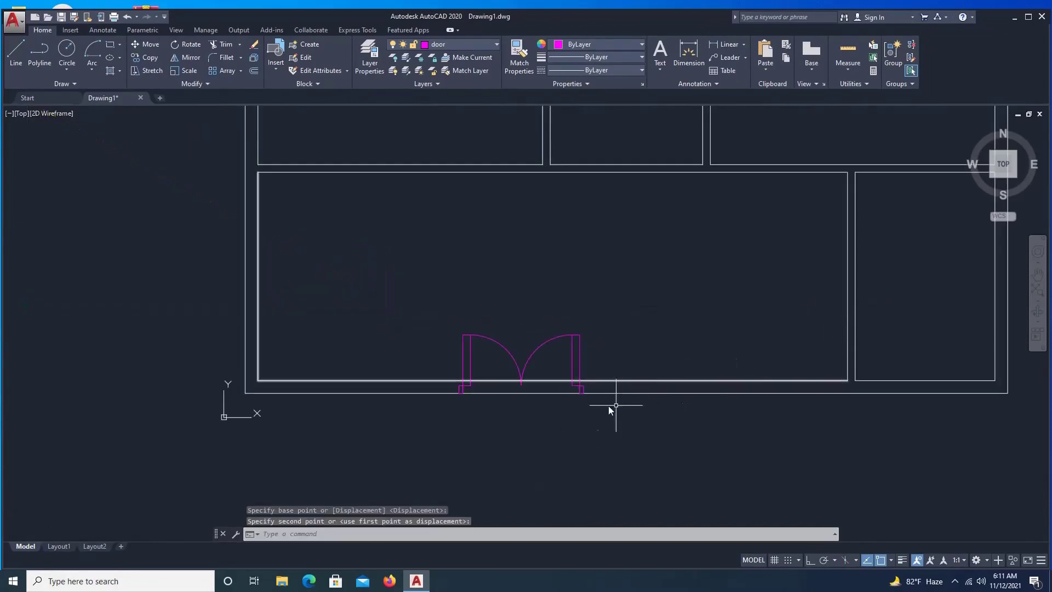
scroll(584, 403, "up", 4)
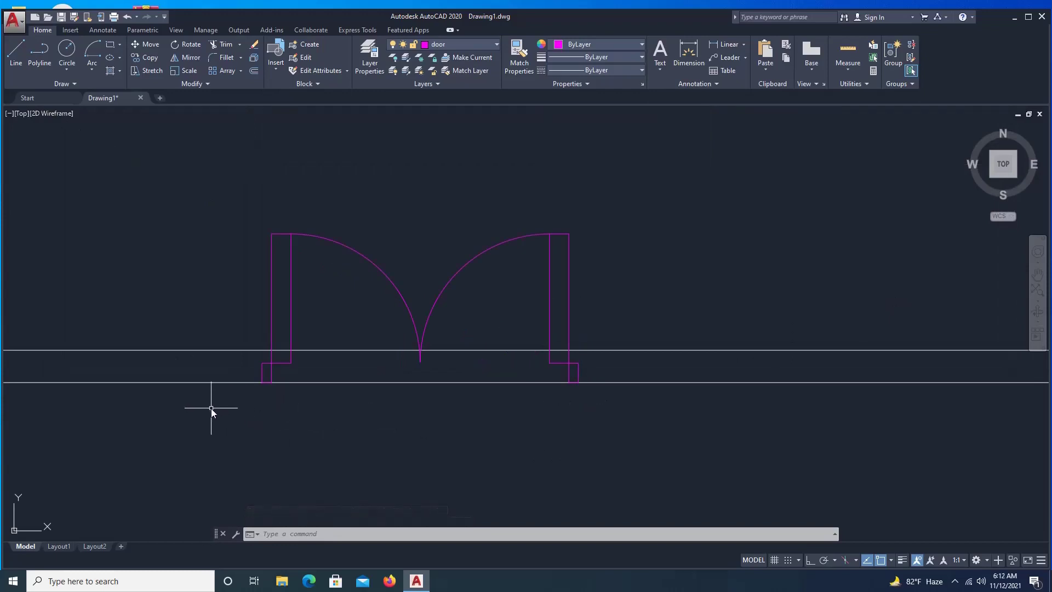
Move the copied double door up so its jambs sit on the wall line.
mouse_move(181, 412)
left_mouse_down()
mouse_move(634, 381)
mouse_move(636, 419)
left_mouse_up()
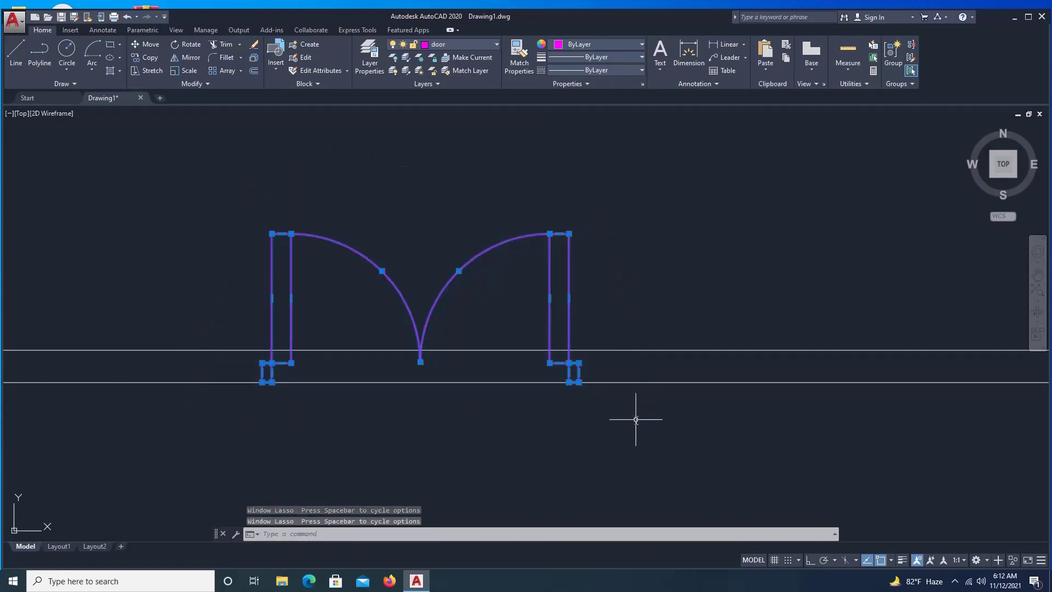
left_click(145, 44)
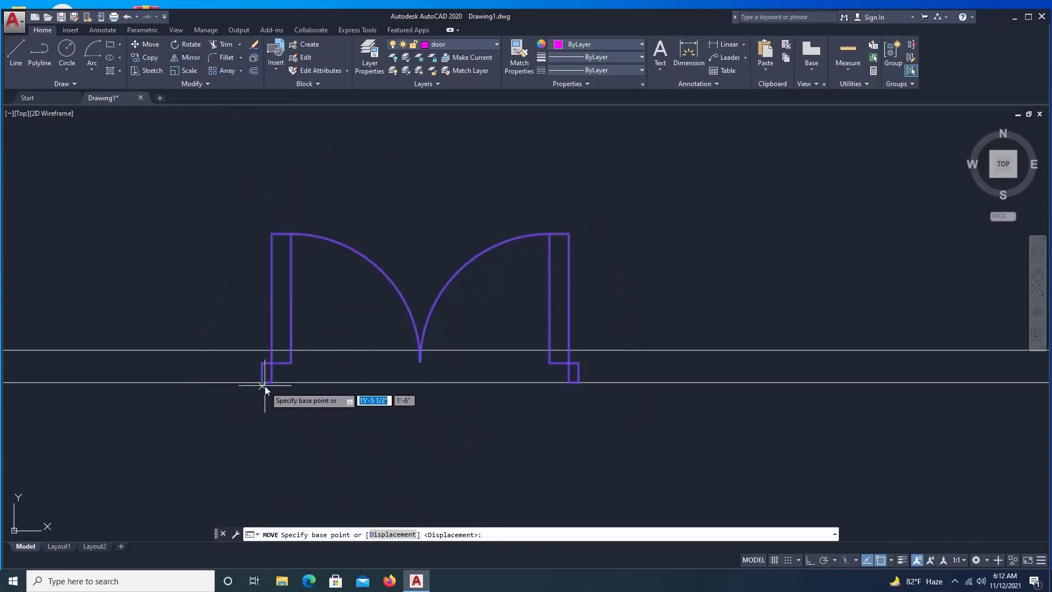
left_click(271, 364)
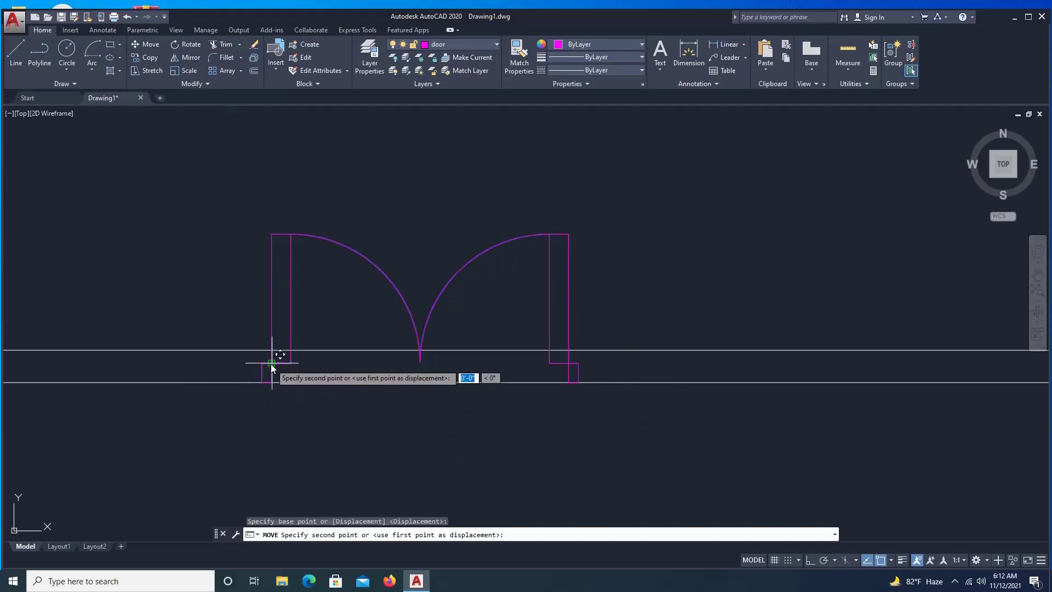
left_click(270, 350)
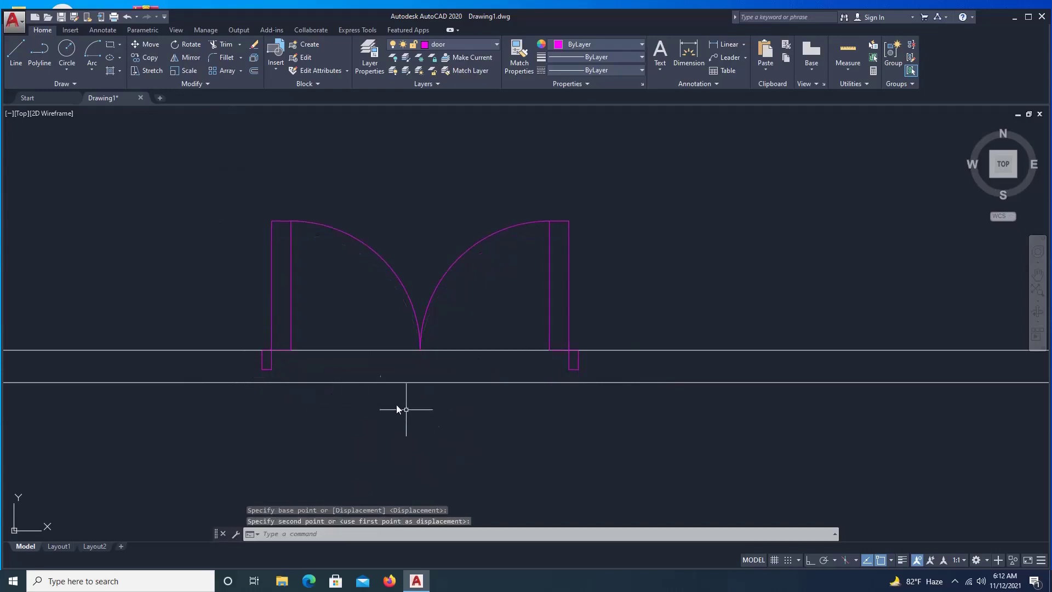
scroll(422, 434, "down", 3)
scroll(425, 432, "down", 3)
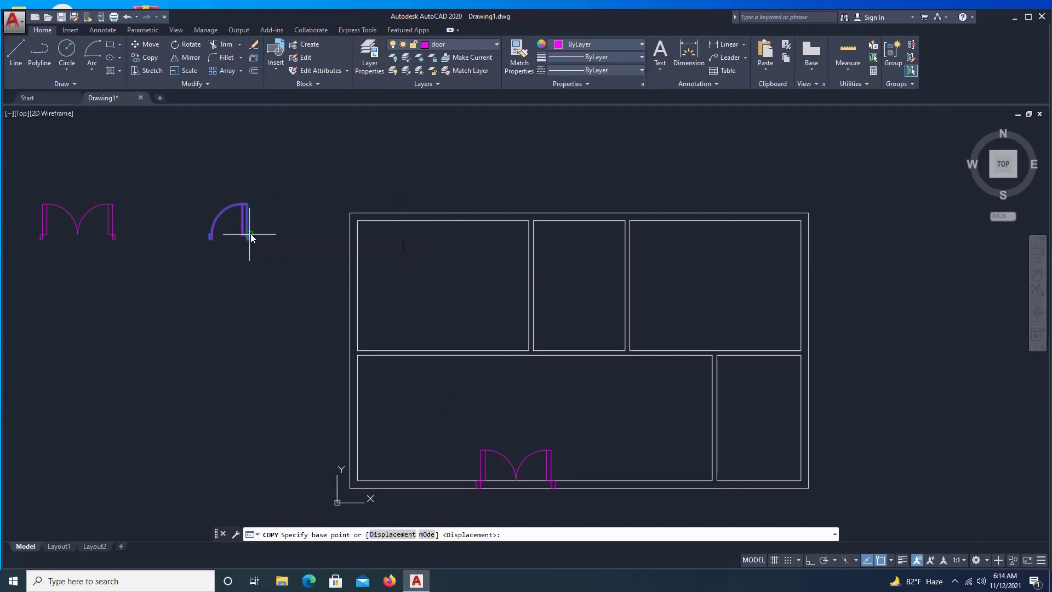
Copy the single door to the interior wall corner below the upper-left room, plus a spare copy.
left_click(251, 233)
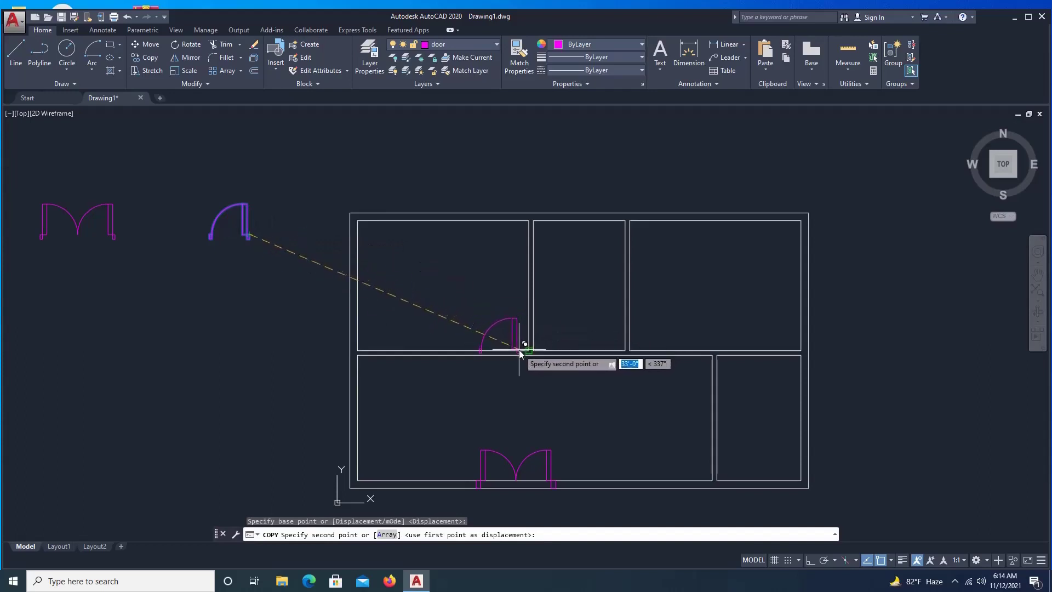
scroll(518, 350, "up", 4)
scroll(515, 349, "up", 4)
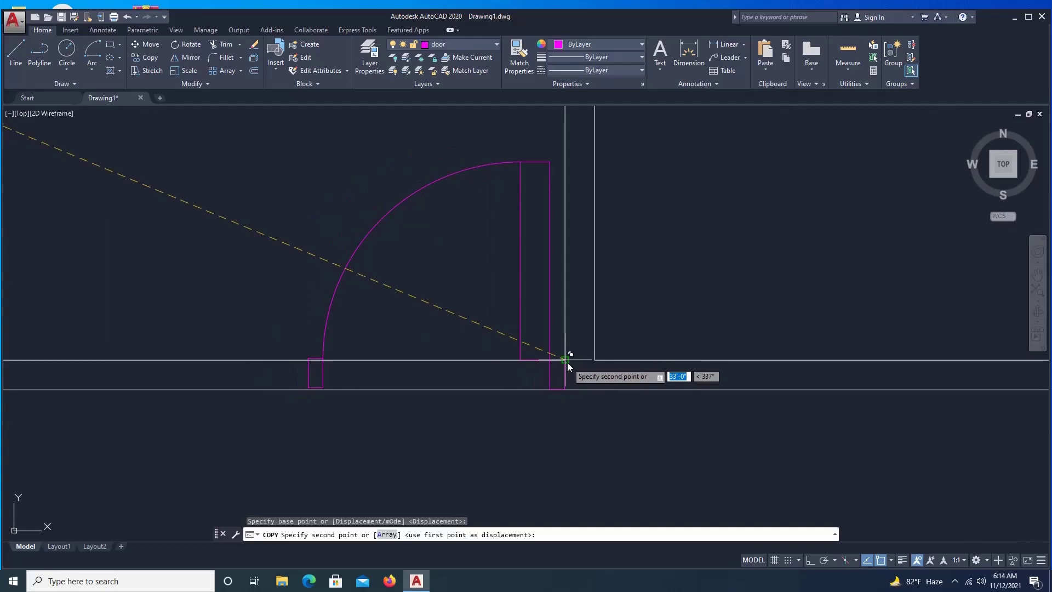
left_click(567, 363)
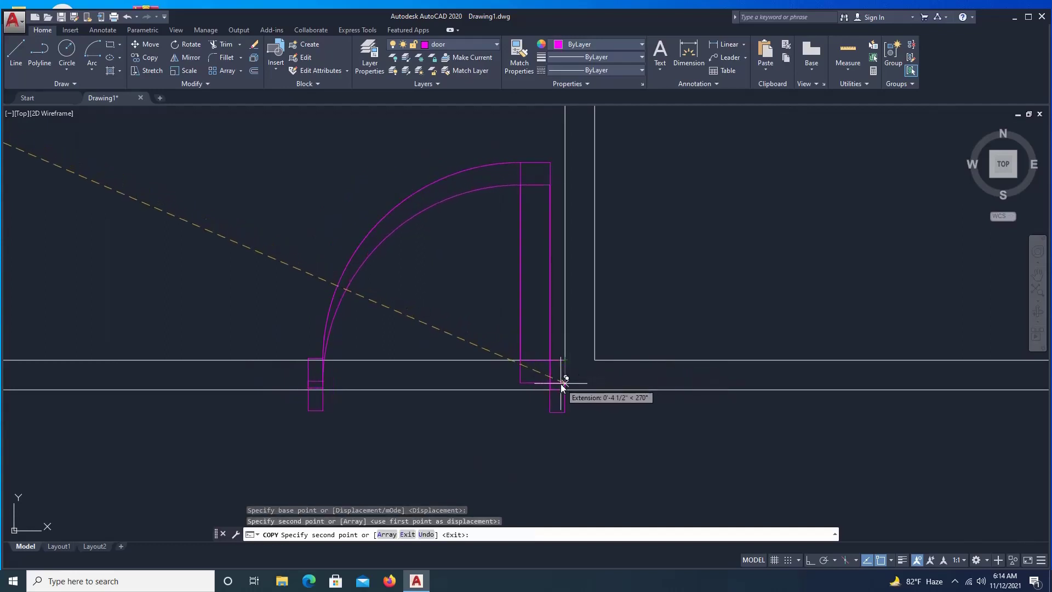
left_click(561, 383)
key("Return")
scroll(575, 357, "down", 5)
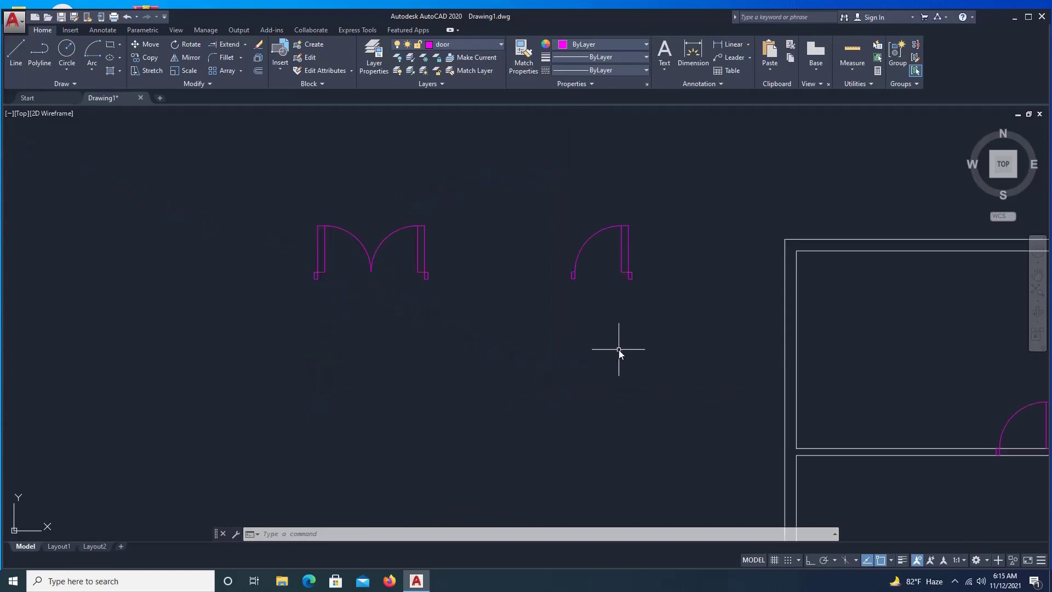
scroll(618, 351, "down", 2)
Mirror the spare single door about a vertical axis at its corner, keeping the original.
left_click_drag(554, 339, 551, 221)
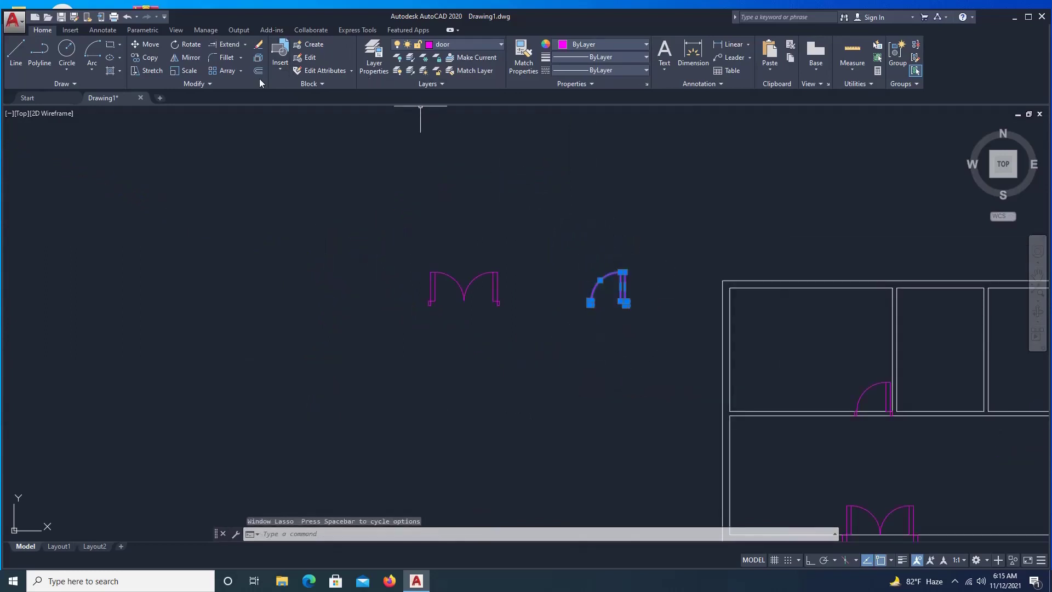
left_click(172, 61)
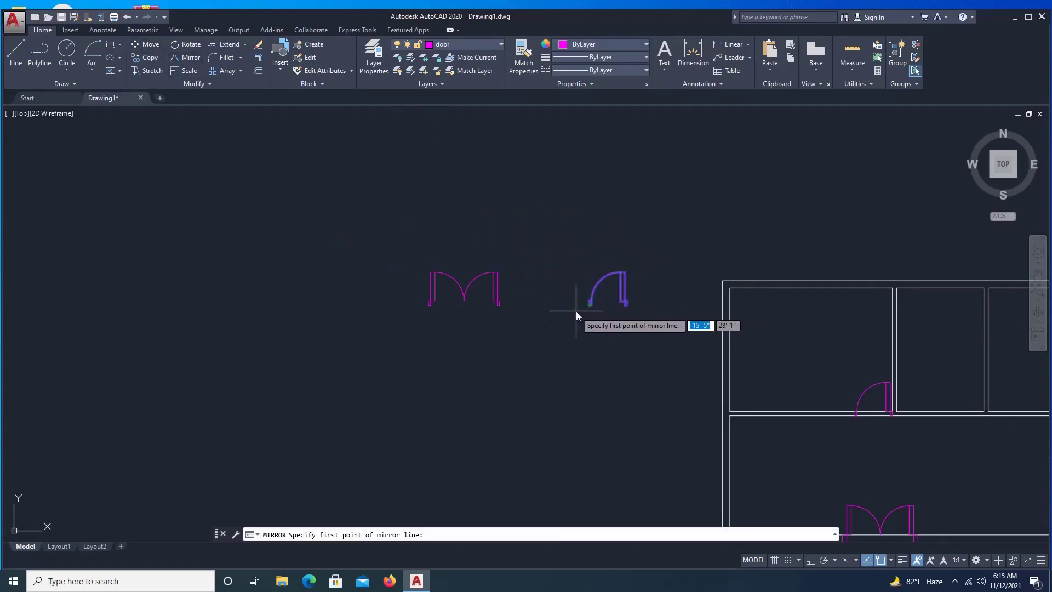
scroll(576, 312, "up", 5)
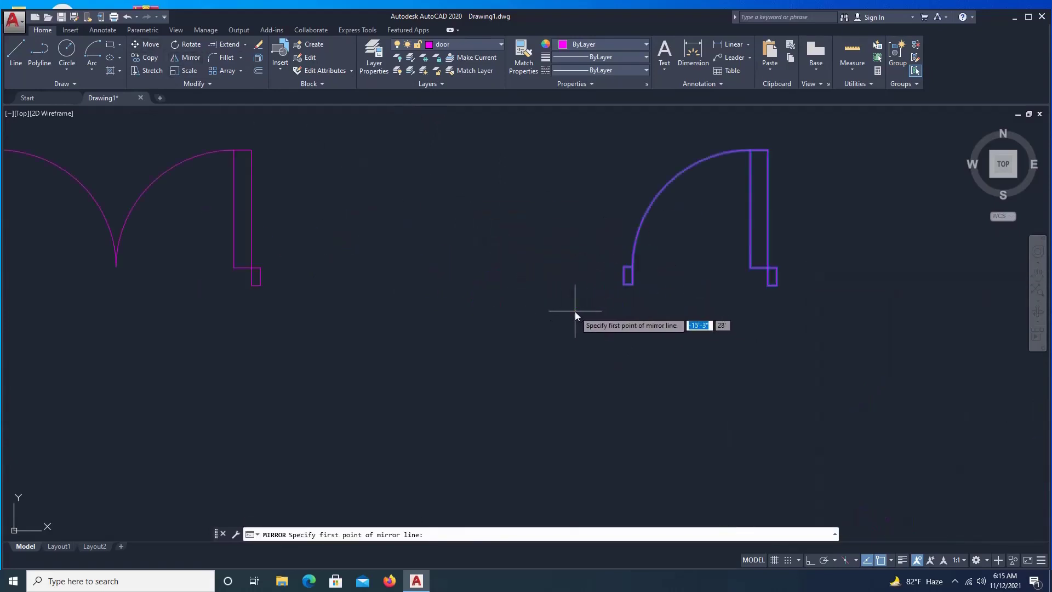
left_click(624, 284)
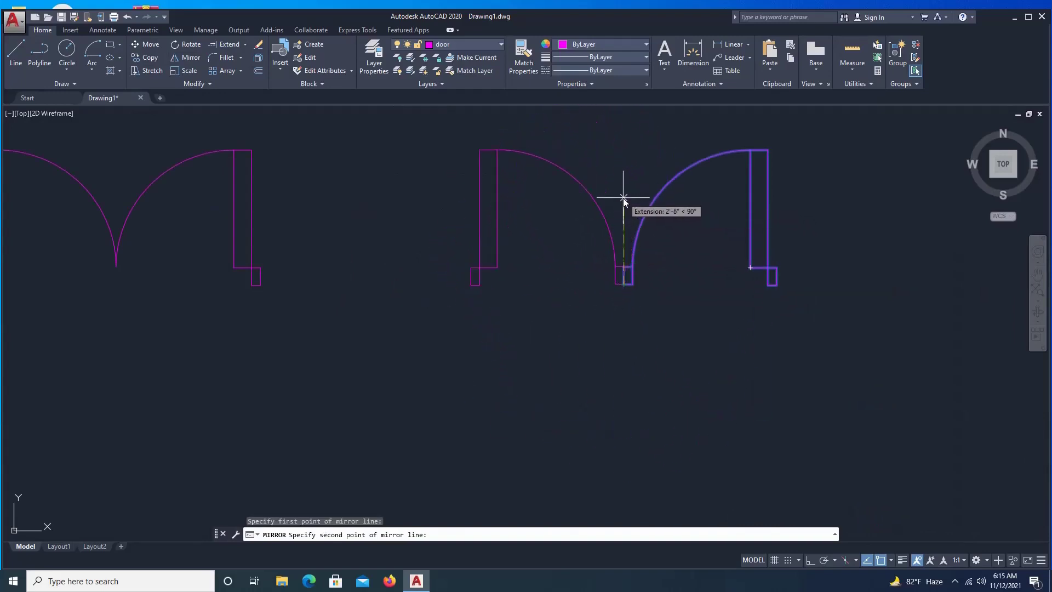
left_click(628, 199)
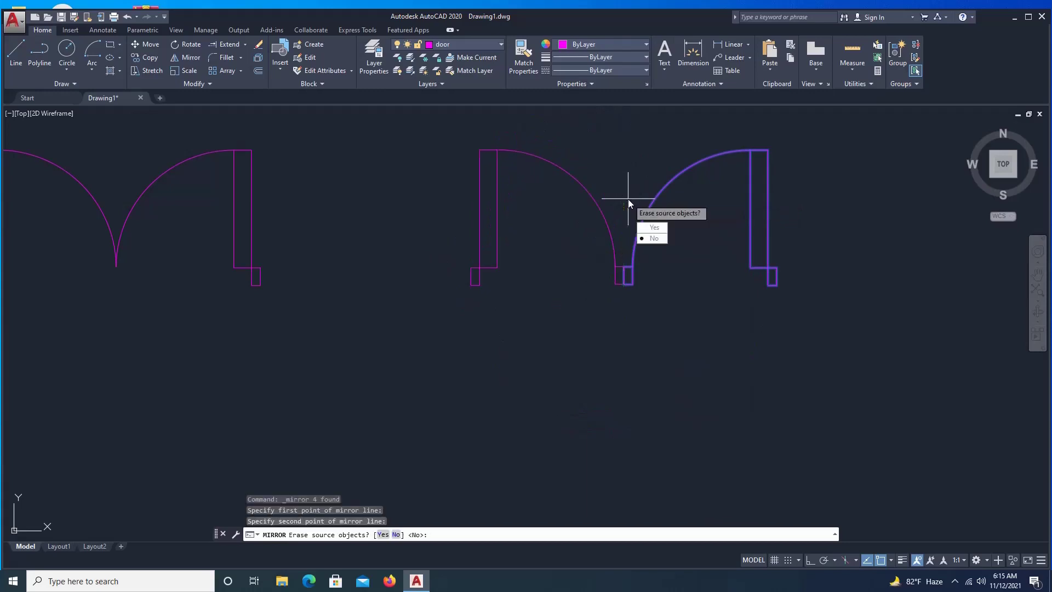
left_click(654, 238)
scroll(628, 199, "down", 6)
left_click_drag(638, 282, 674, 312)
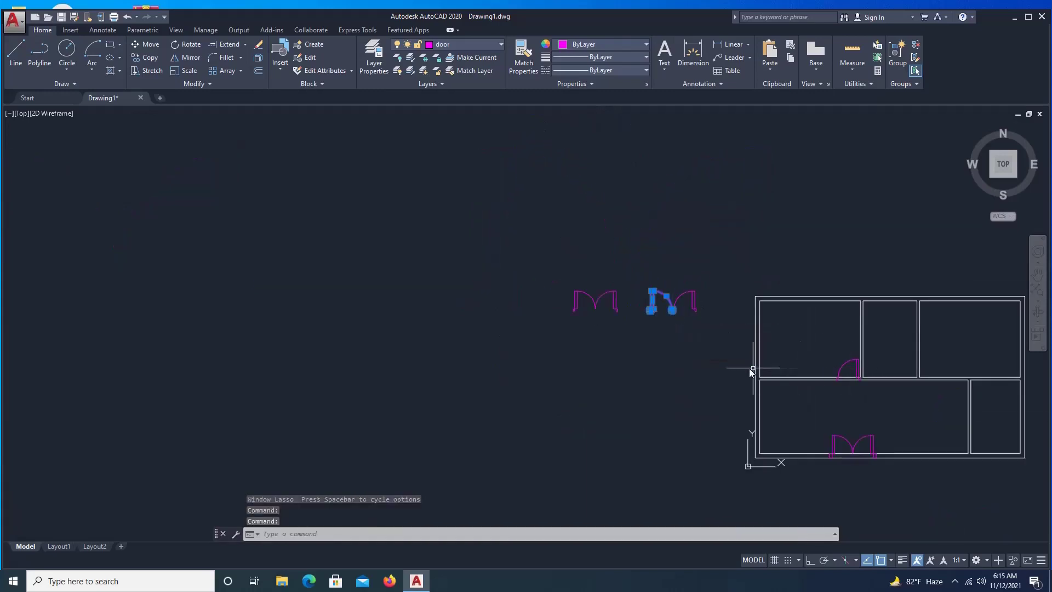
Copy the mirrored door to the top middle room's wall corner, then another copy into the bottom room.
left_click(155, 58)
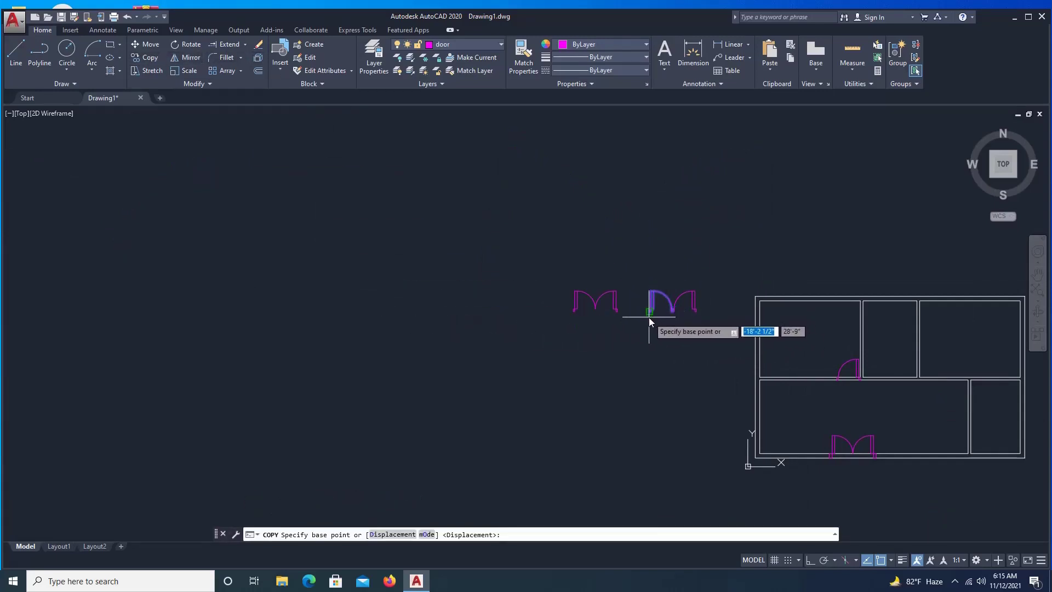
scroll(648, 318, "up", 3)
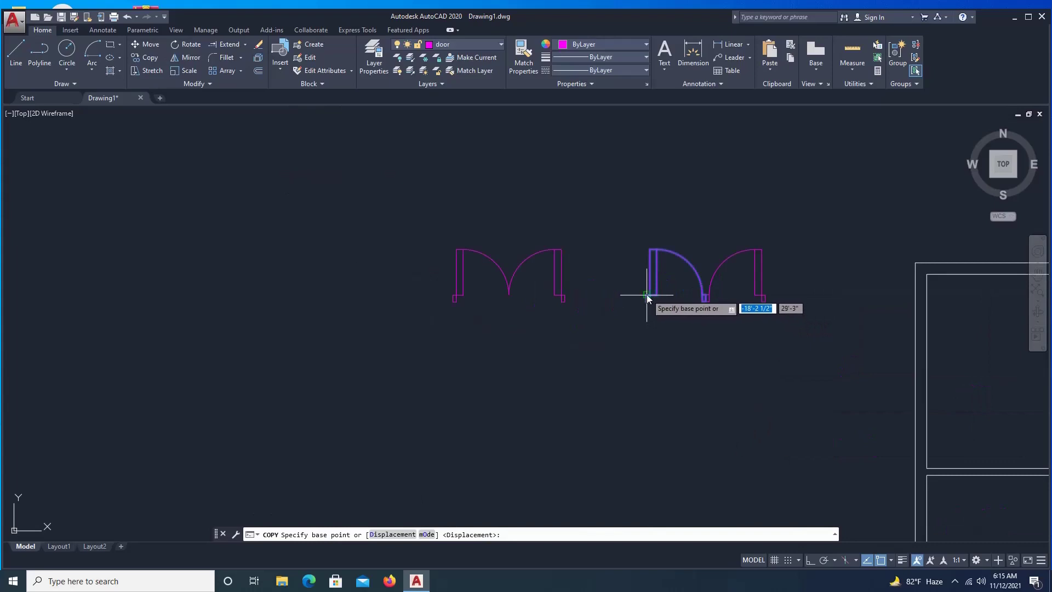
scroll(647, 298, "up", 5)
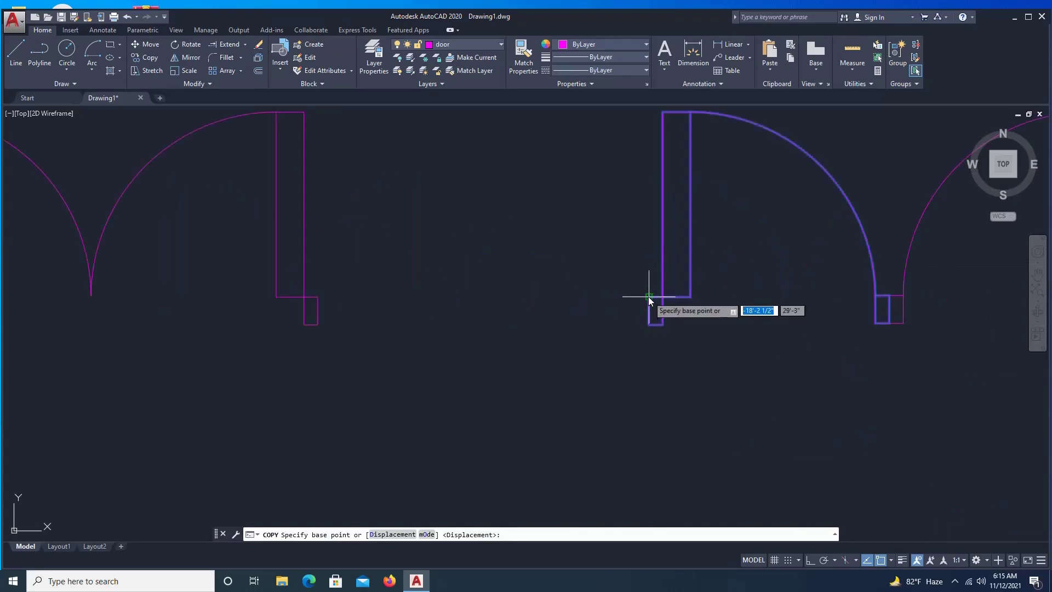
left_click(649, 296)
scroll(647, 297, "down", 4)
scroll(643, 299, "down", 5)
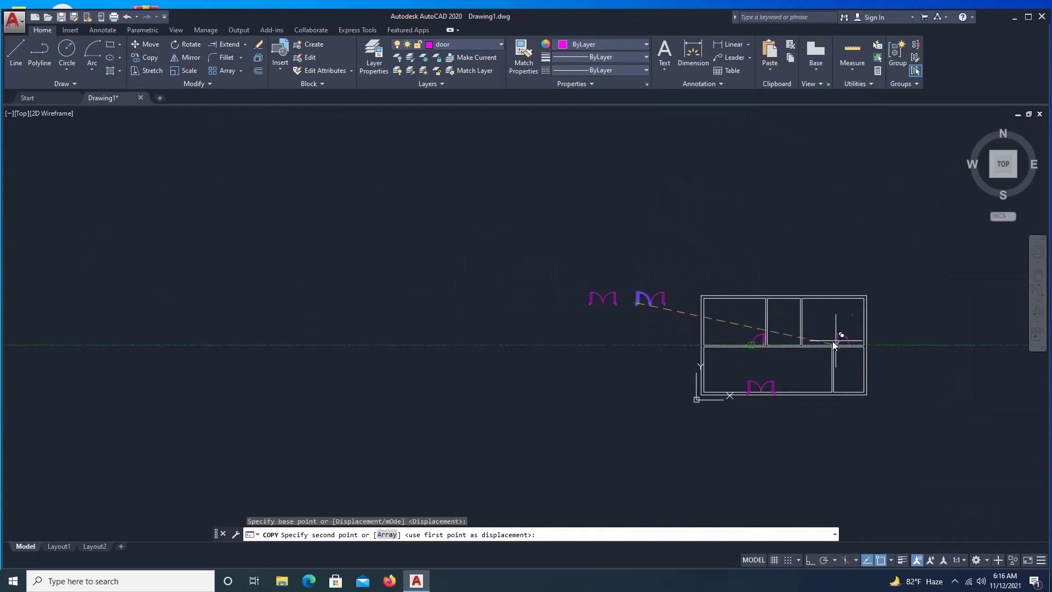
scroll(806, 344, "up", 4)
scroll(805, 345, "up", 3)
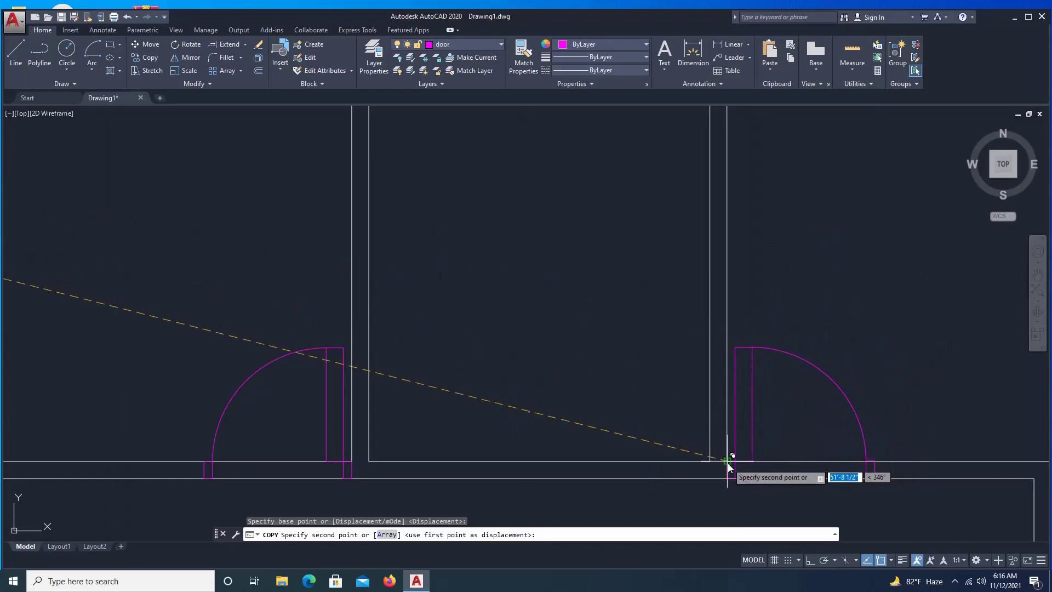
left_click(148, 57)
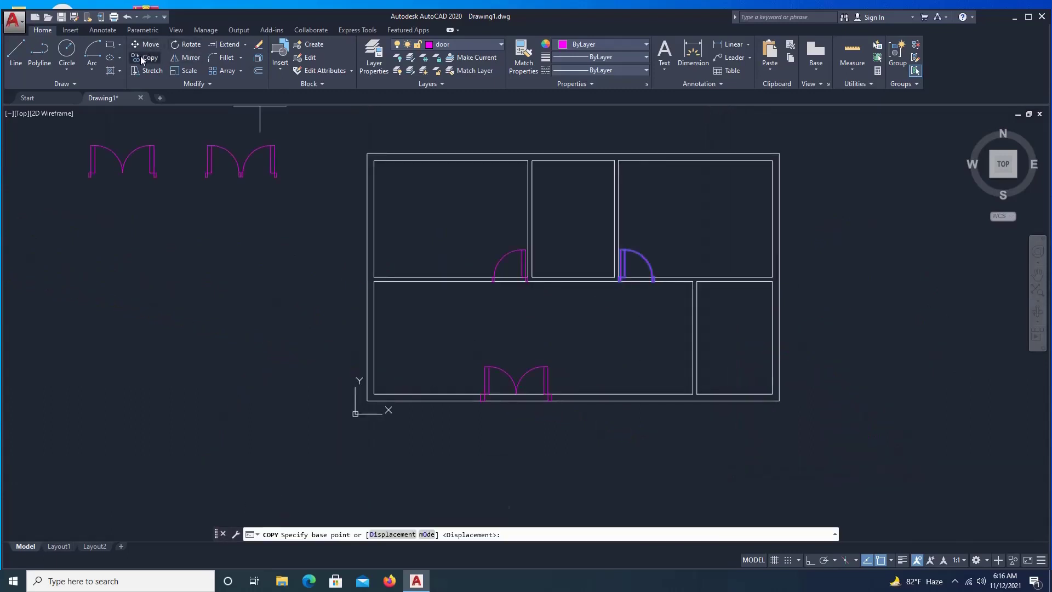
left_click(624, 314)
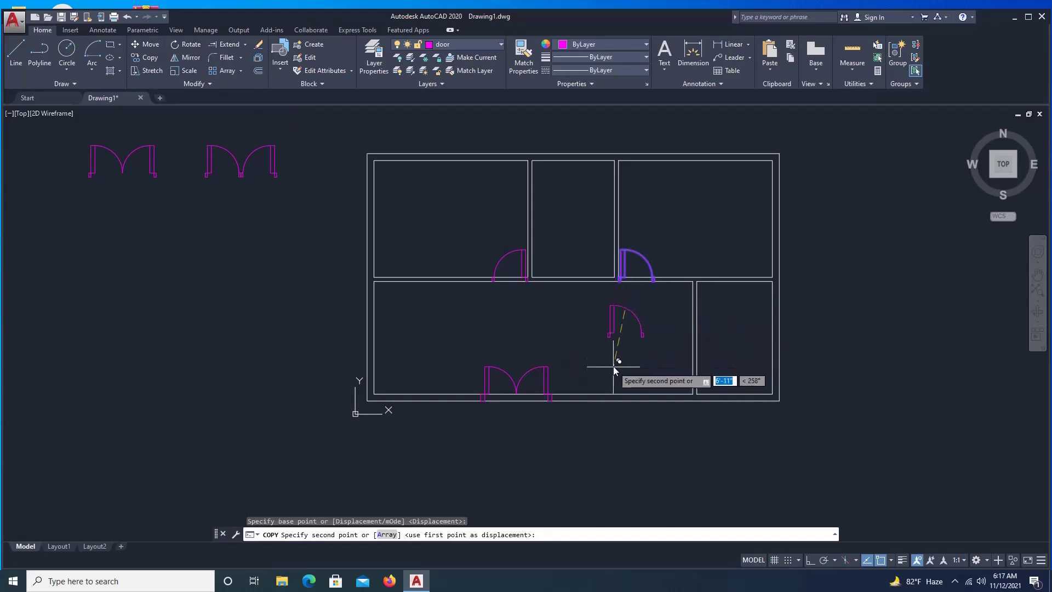
key("Return")
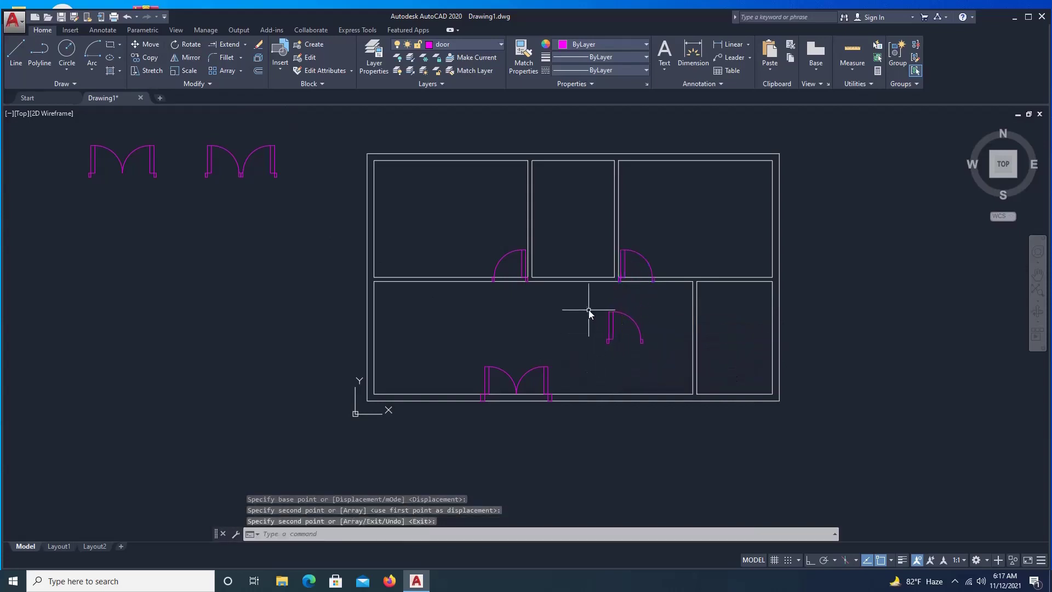
Rotate the loose door in the bottom room about its lower-left corner.
left_click_drag(593, 360, 606, 293)
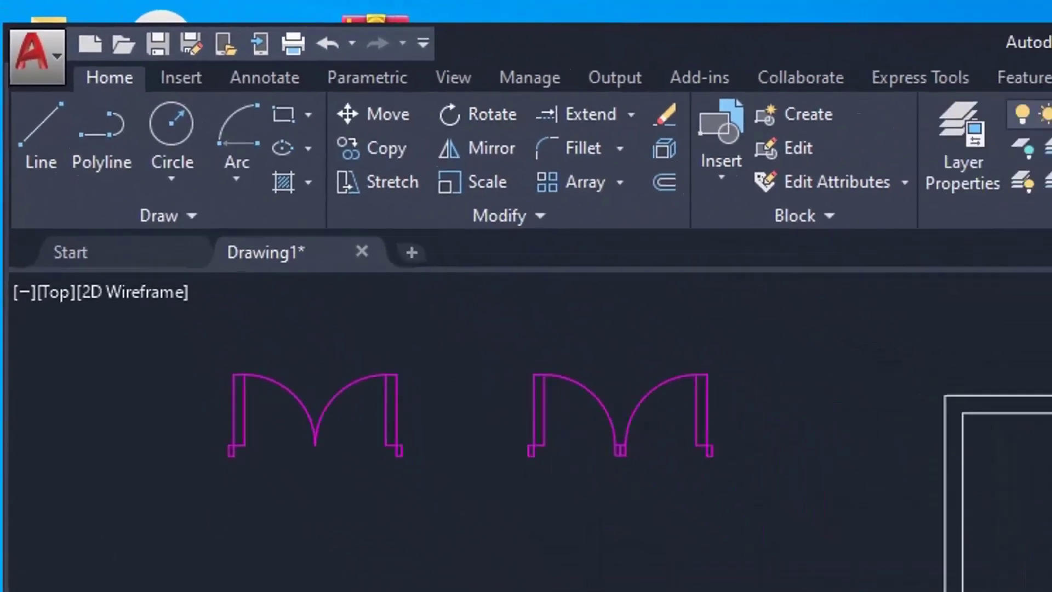
left_click(478, 114)
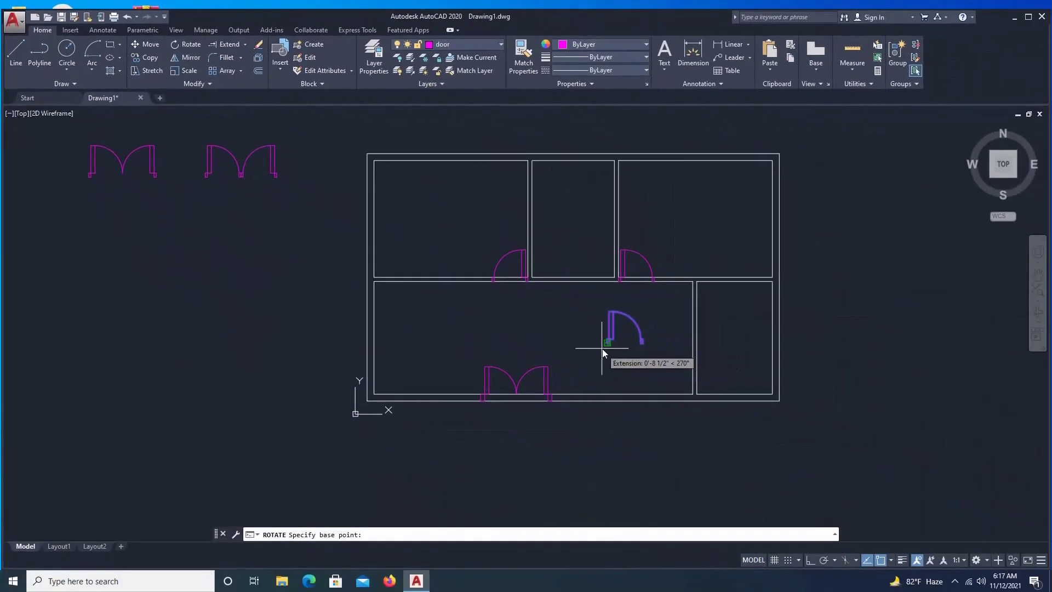
scroll(604, 346, "up", 3)
scroll(604, 346, "up", 1)
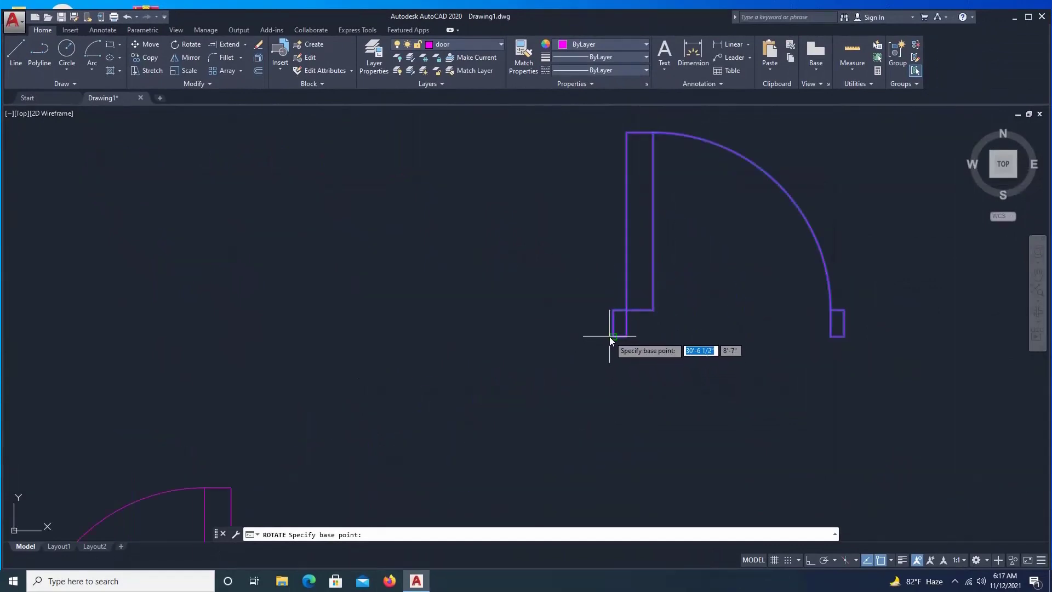
left_click(612, 336)
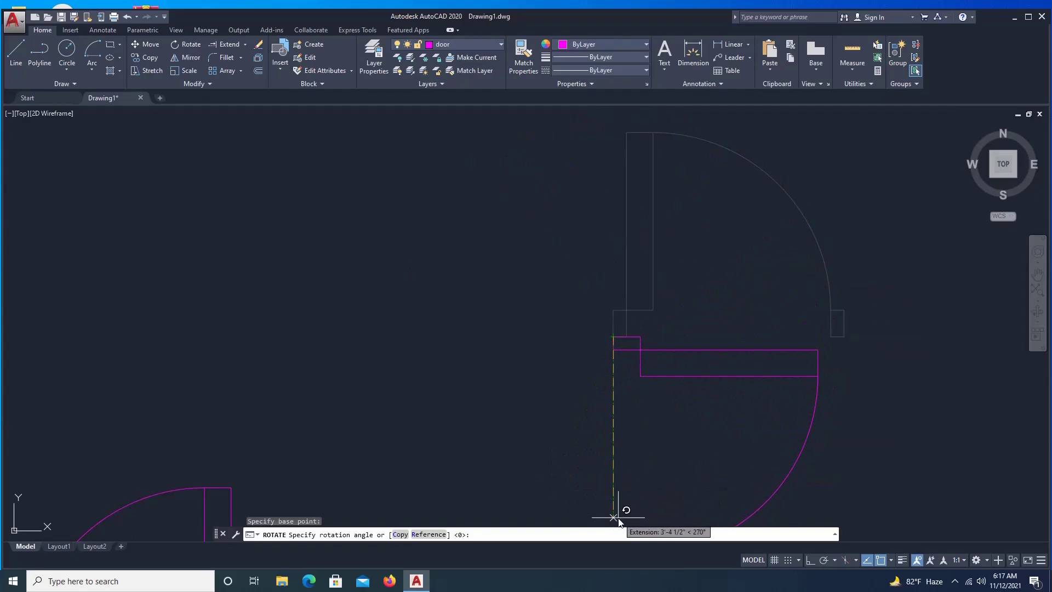
left_click(618, 519)
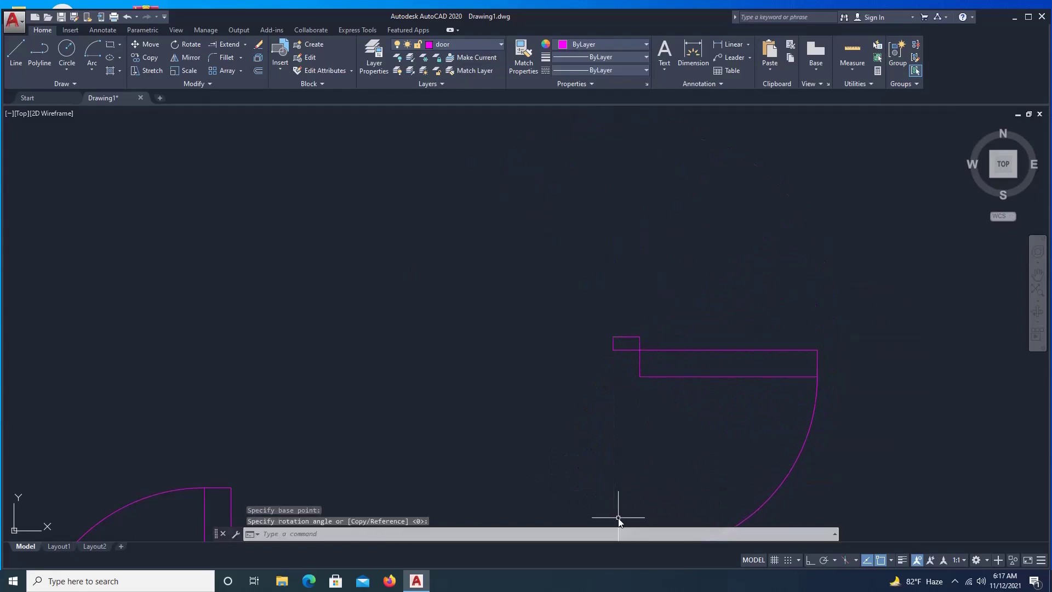
Move the rotated door onto the top wall corner of the small right-hand room.
left_click(1037, 274)
scroll(911, 294, "down", 3)
mouse_move(911, 293)
left_mouse_down()
mouse_move(417, 418)
mouse_move(493, 360)
mouse_move(397, 300)
left_mouse_up()
scroll(893, 303, "down", 2)
key("Escape")
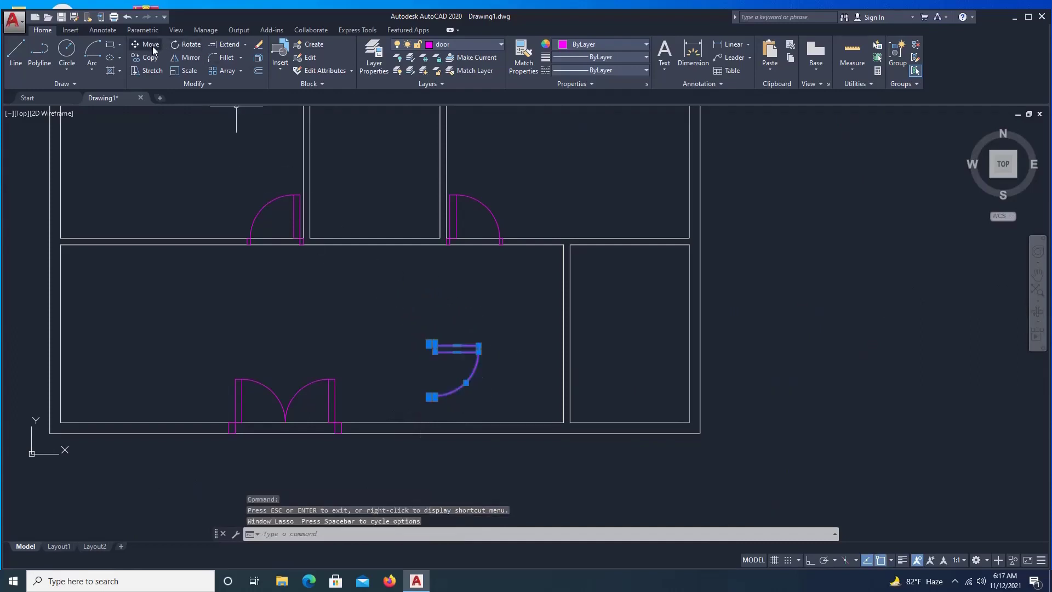
left_click(152, 46)
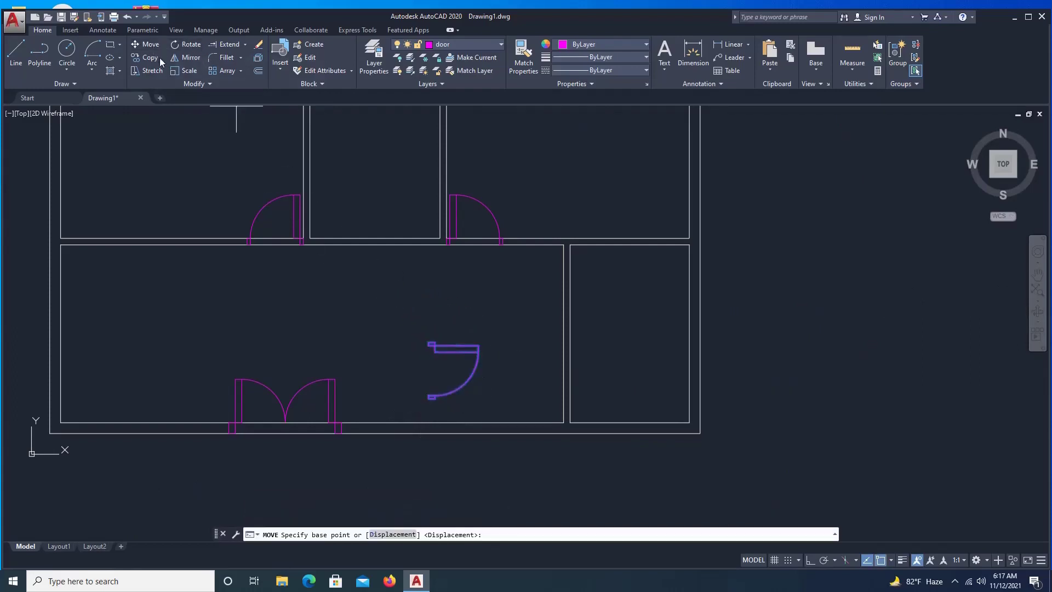
left_click(436, 340)
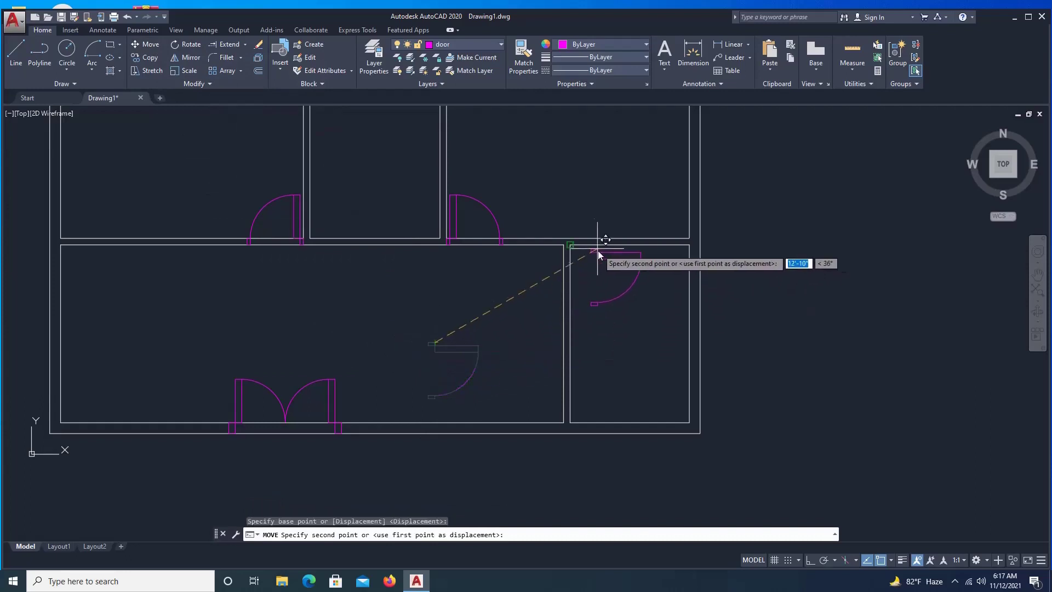
left_click(574, 251)
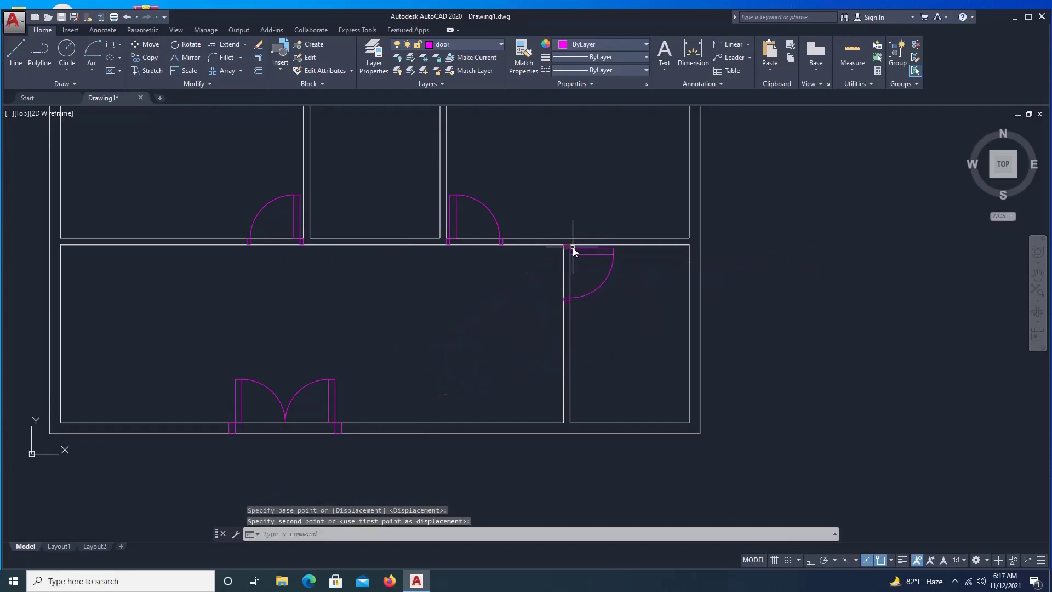
scroll(619, 321, "up", 5)
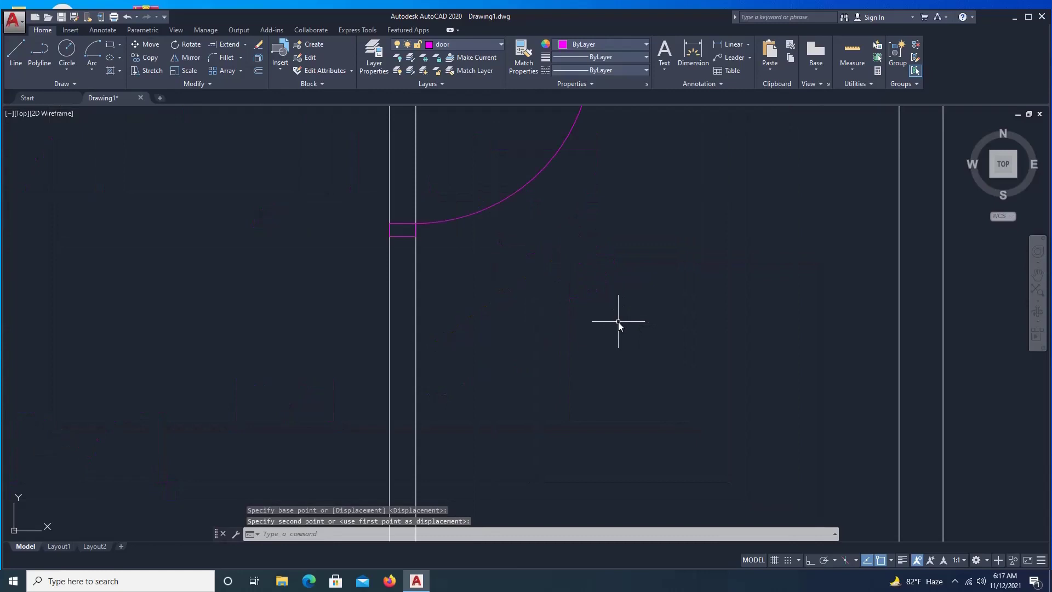
scroll(618, 321, "down", 3)
scroll(618, 321, "down", 4)
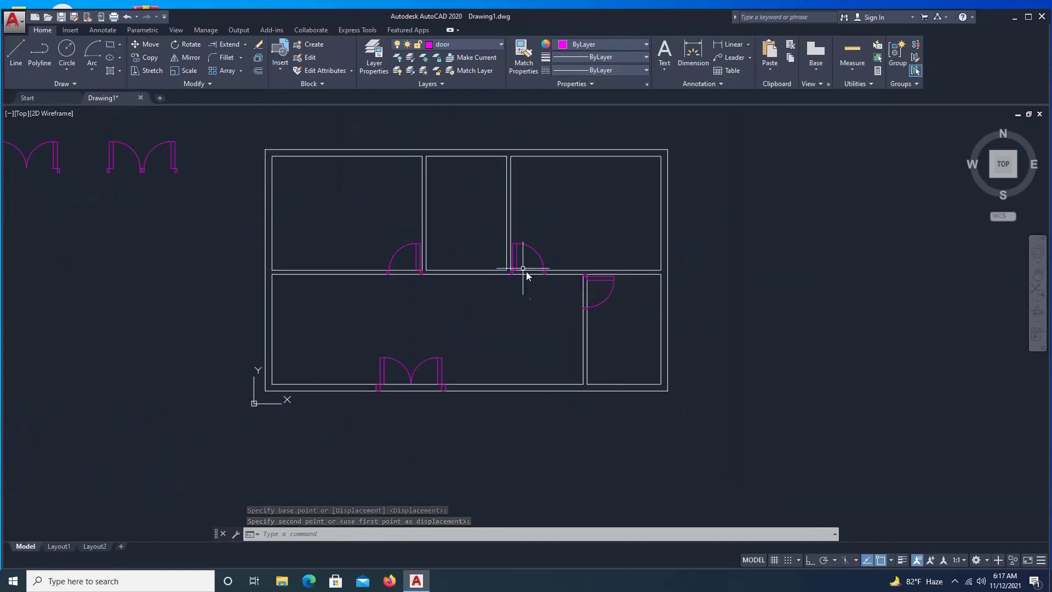
scroll(515, 293, "up", 6)
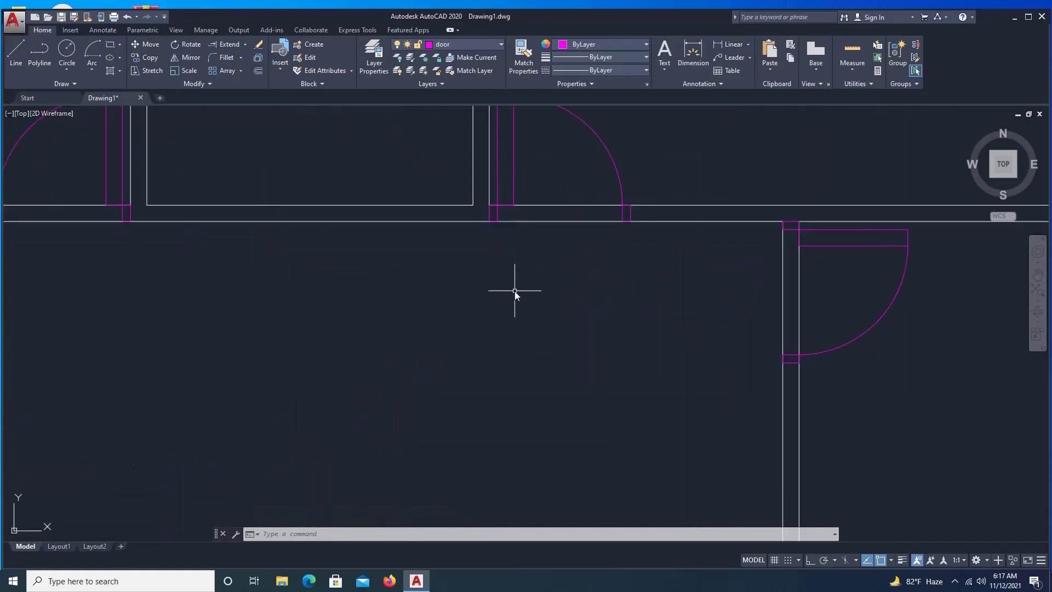
scroll(491, 252, "down", 4)
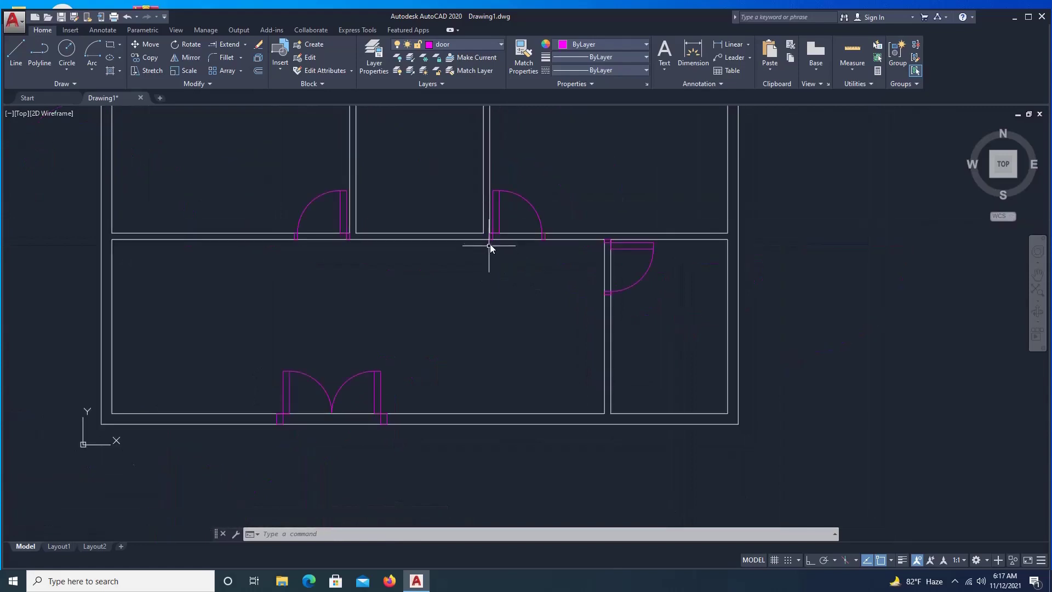
Copy the neighbouring door from its hinge corner to the middle room's lower wall.
left_click_drag(490, 247, 514, 183)
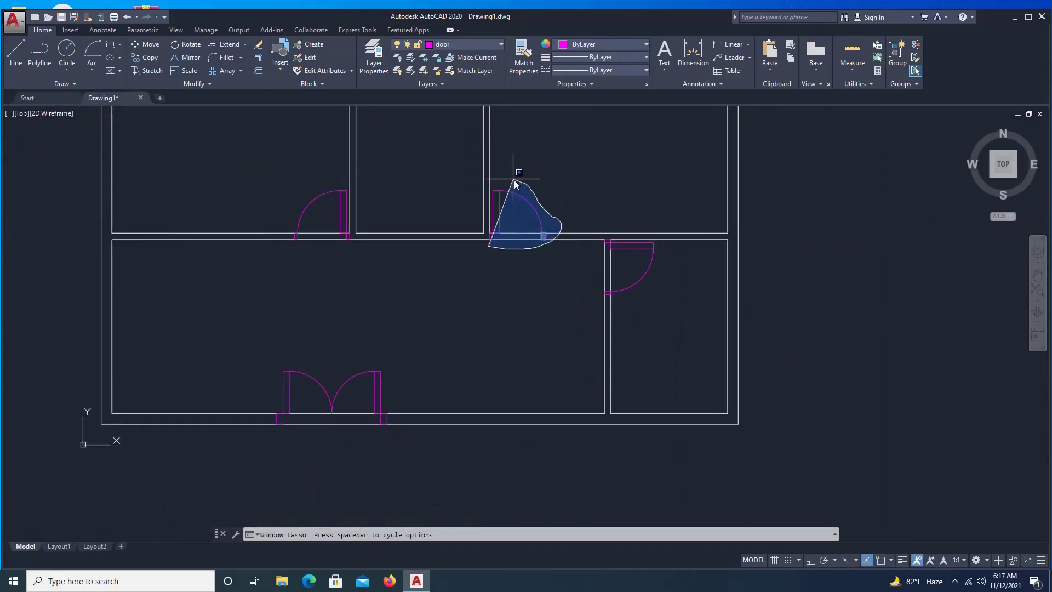
left_click_drag(515, 183, 489, 176)
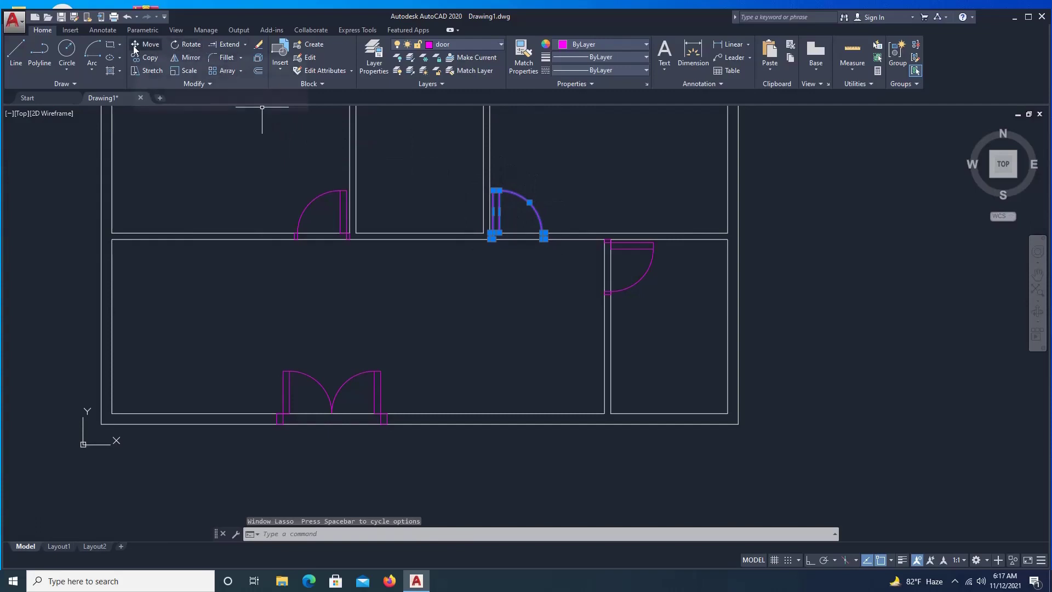
left_click(147, 57)
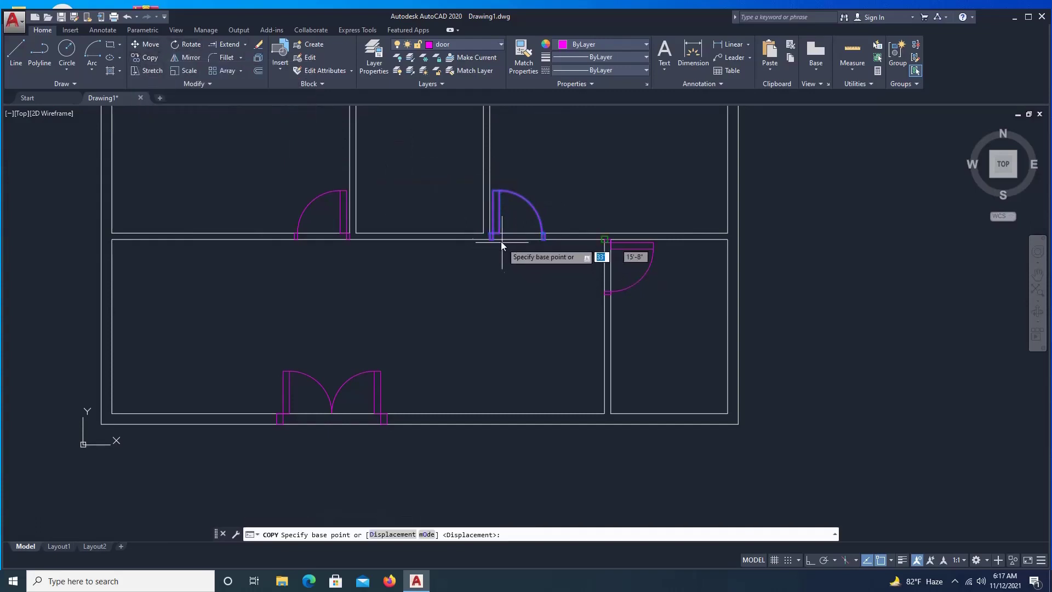
left_click(493, 237)
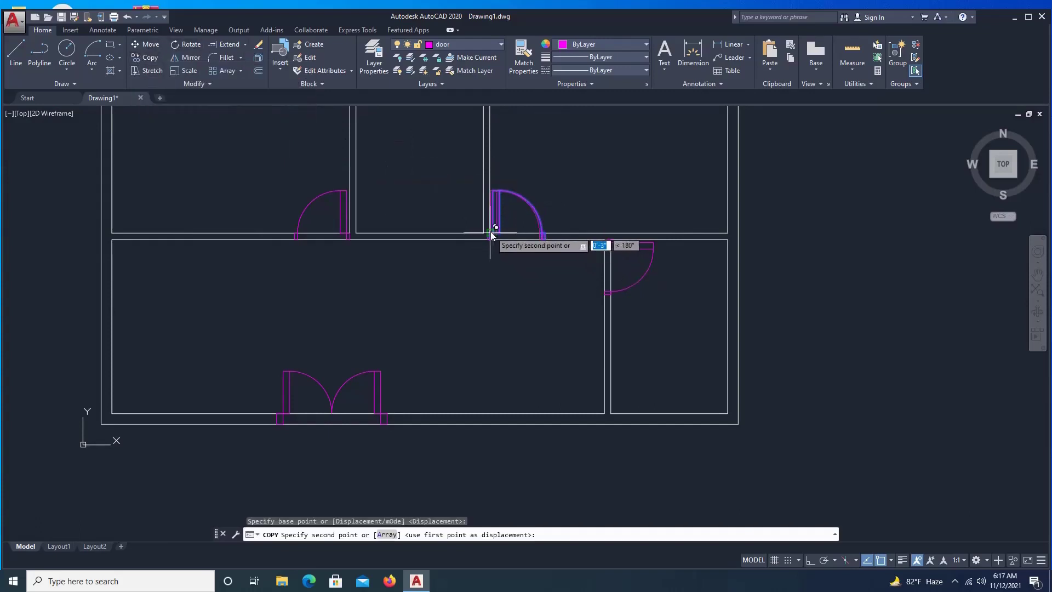
left_click(410, 235)
key("Return")
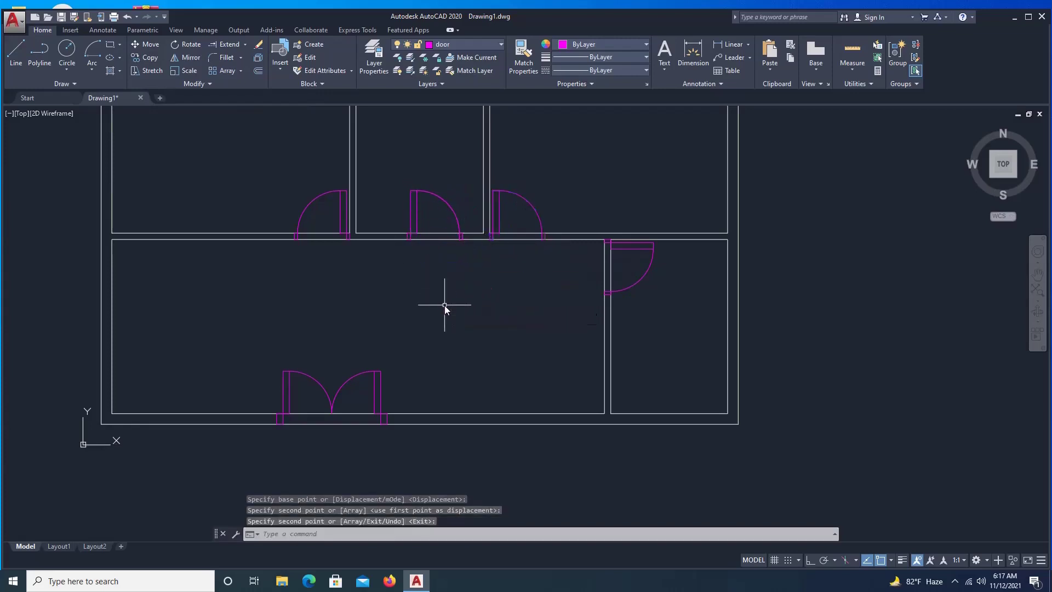
Move the copied door slightly left along the wall, clear of the partition.
mouse_move(409, 256)
left_mouse_down()
mouse_move(454, 206)
mouse_move(401, 186)
left_mouse_up()
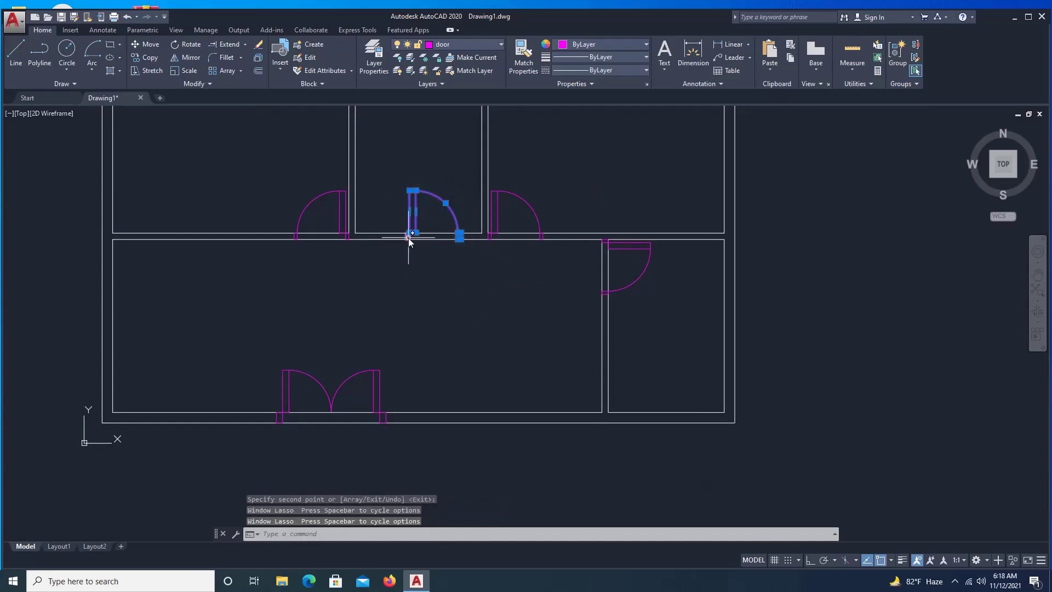
scroll(408, 237, "up", 4)
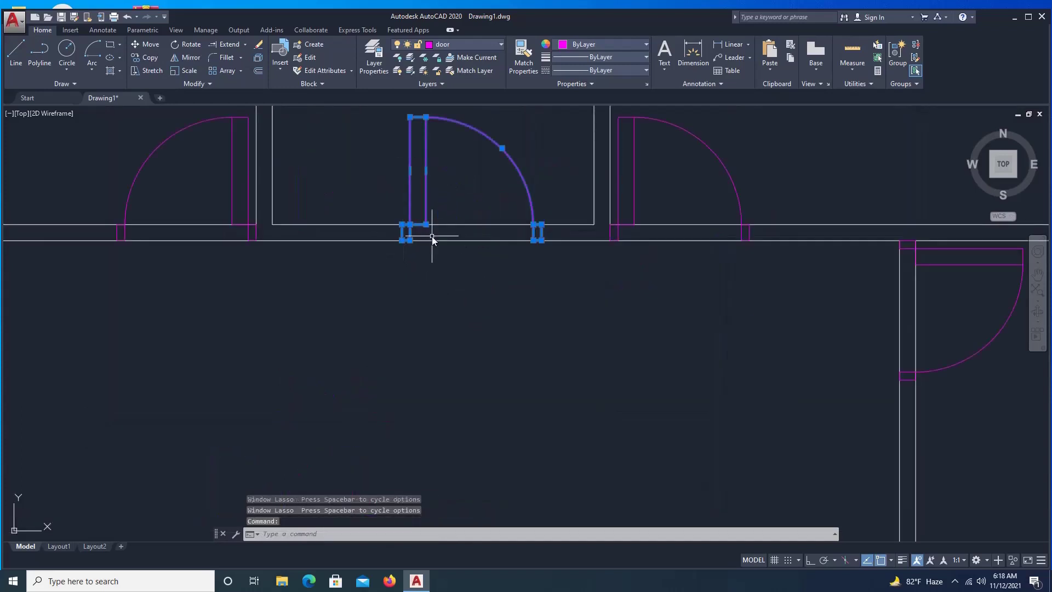
left_click(139, 48)
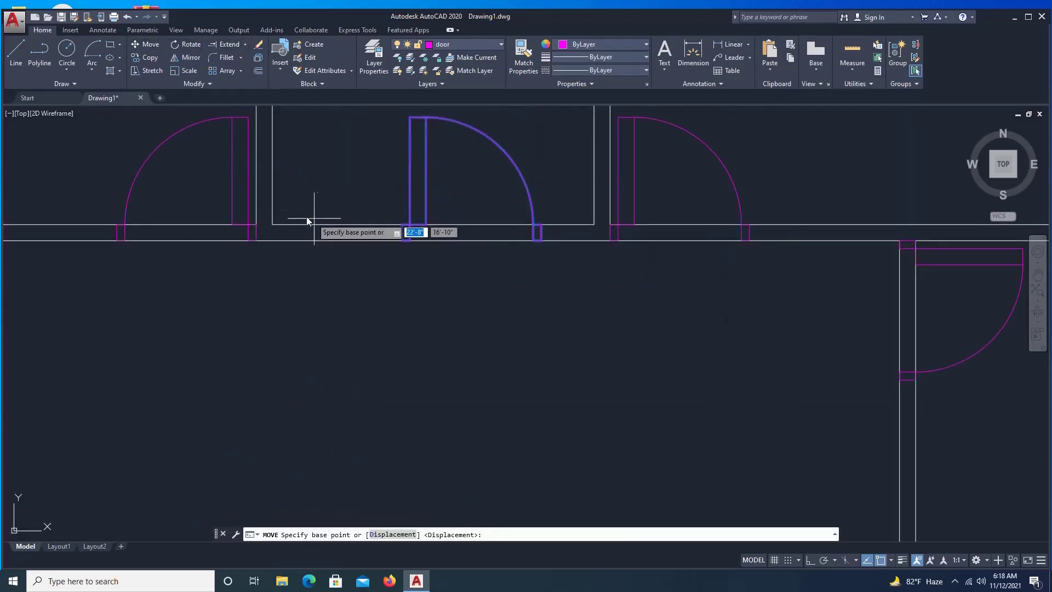
left_click(400, 240)
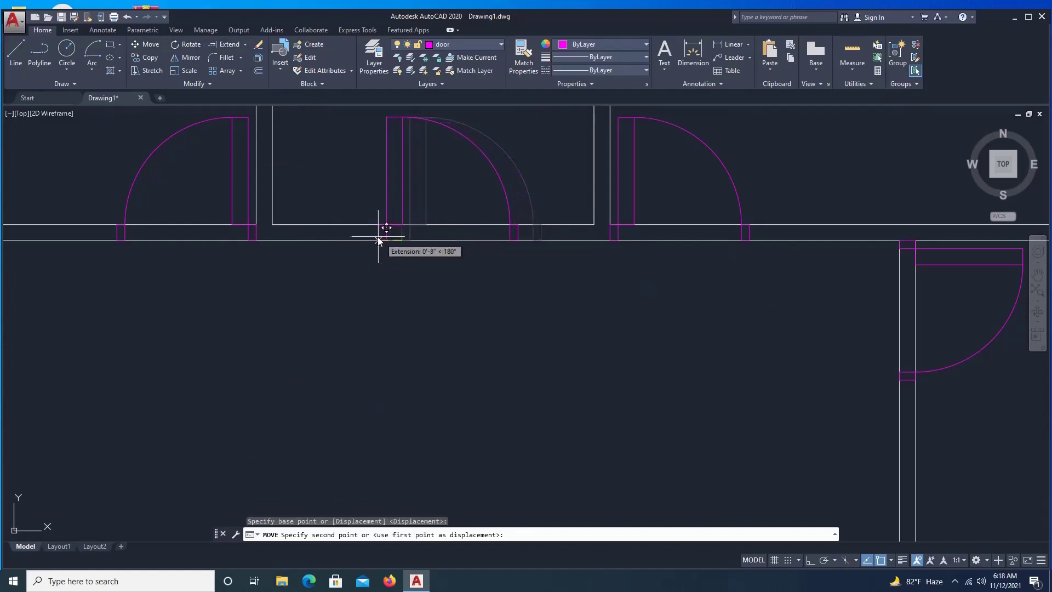
left_click(372, 240)
scroll(425, 267, "down", 5)
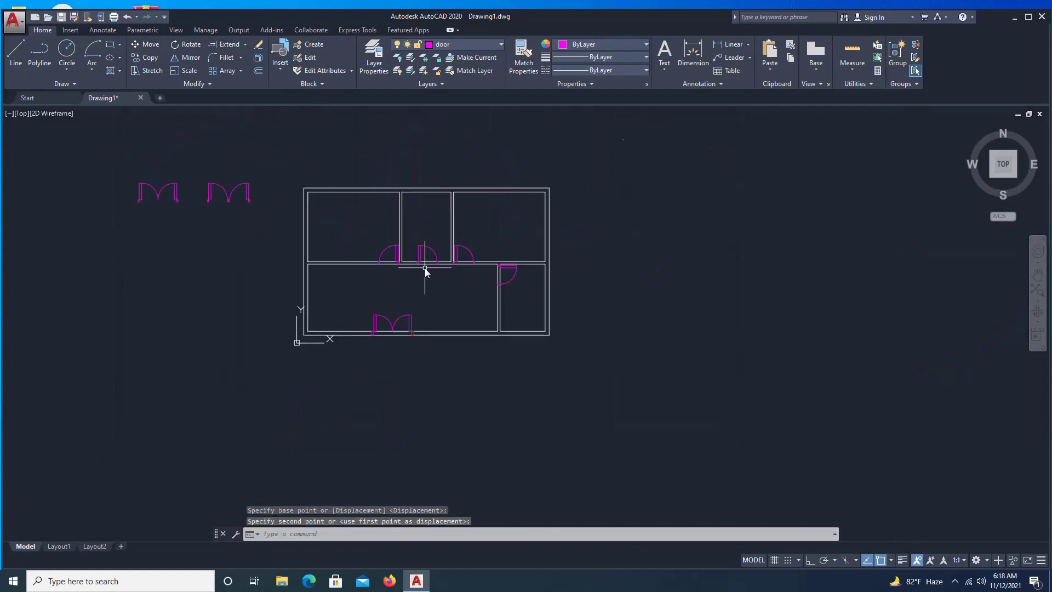
scroll(422, 190, "up", 5)
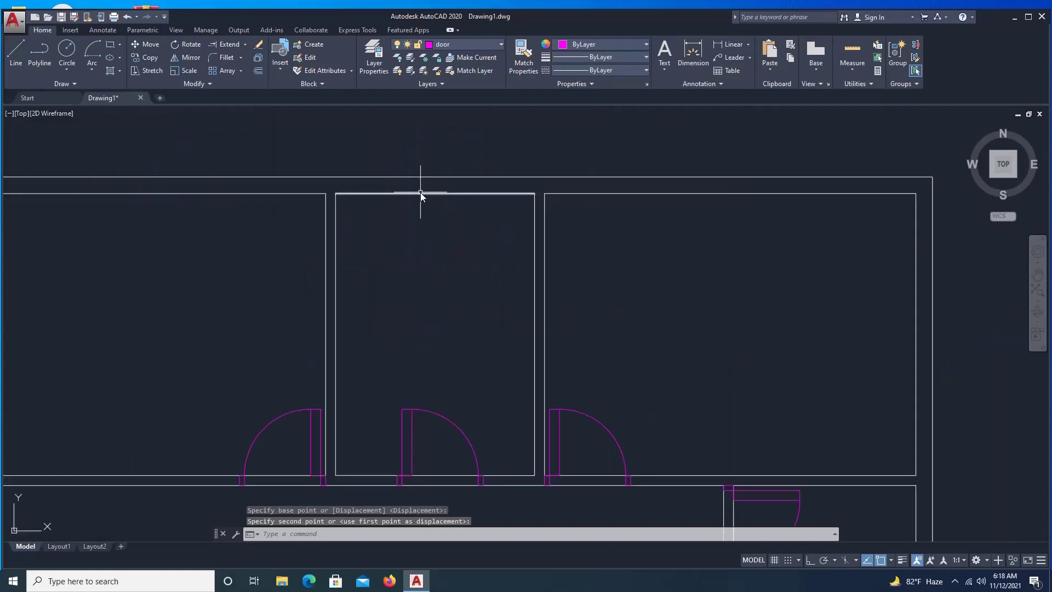
Offset the middle room's top wall line down, then offset it 6" again to form a partition.
key("Delete")
left_click(258, 71)
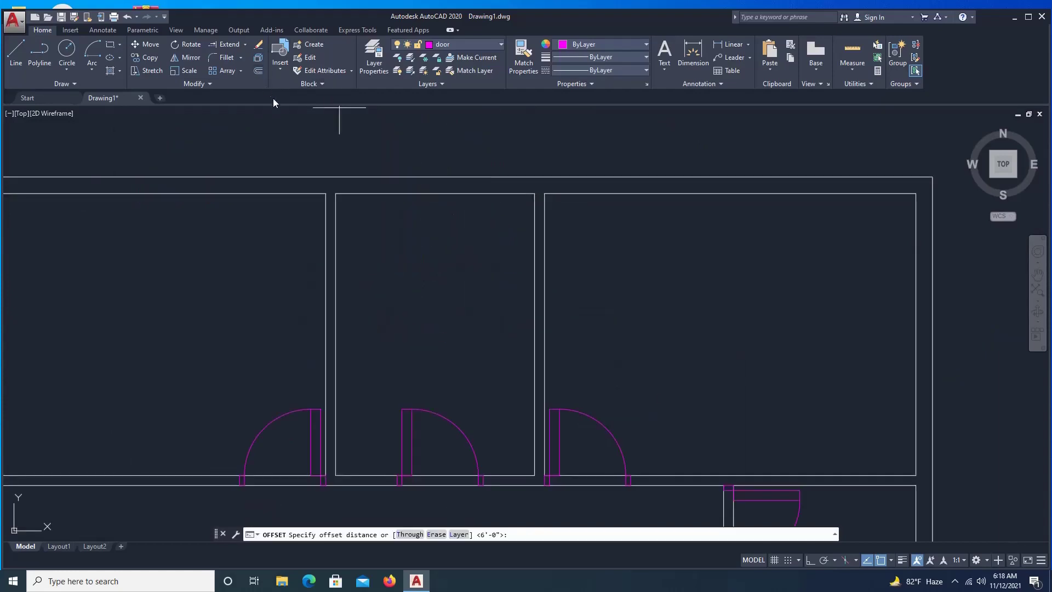
type("6")
key("Return")
left_click(400, 196)
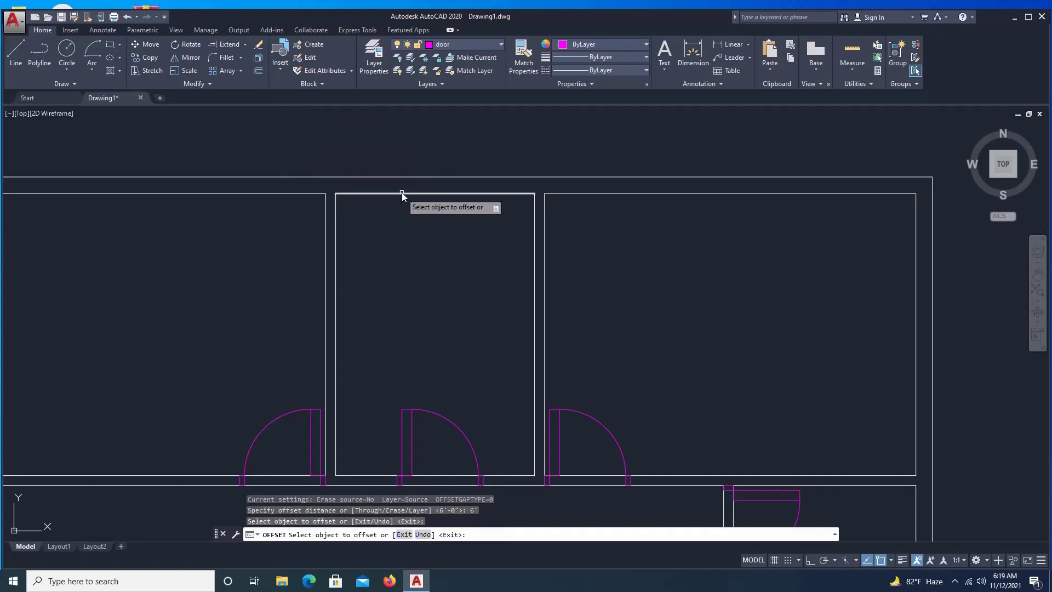
left_click(402, 192)
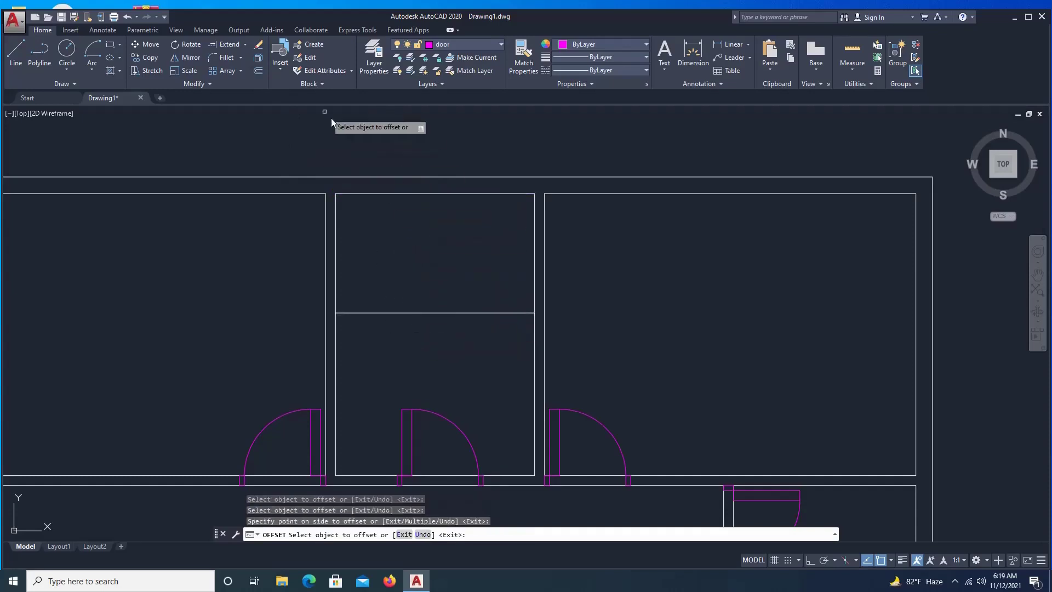
left_click(259, 72)
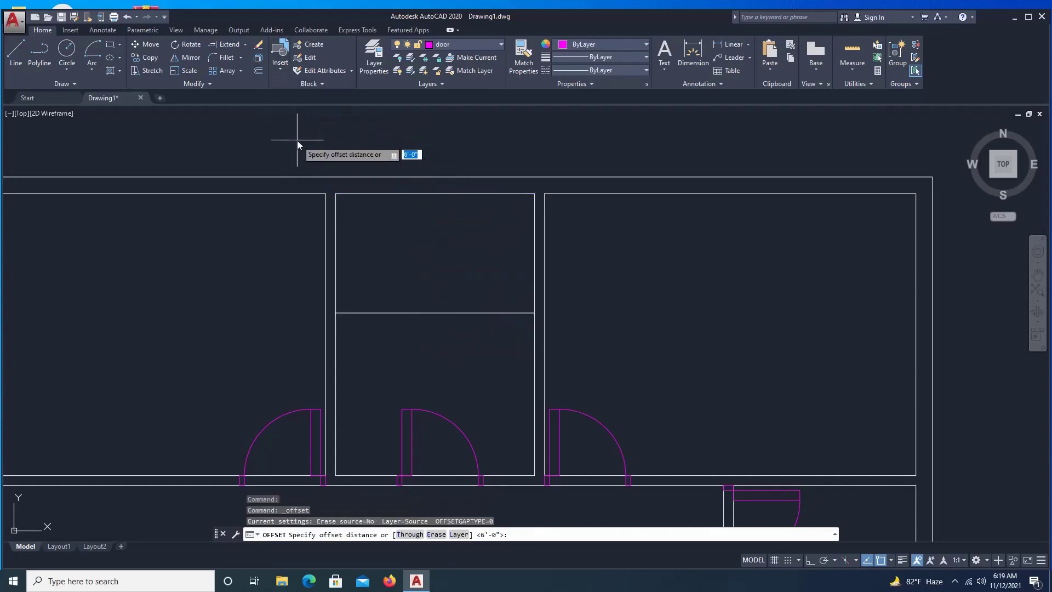
type("6")
key("Return")
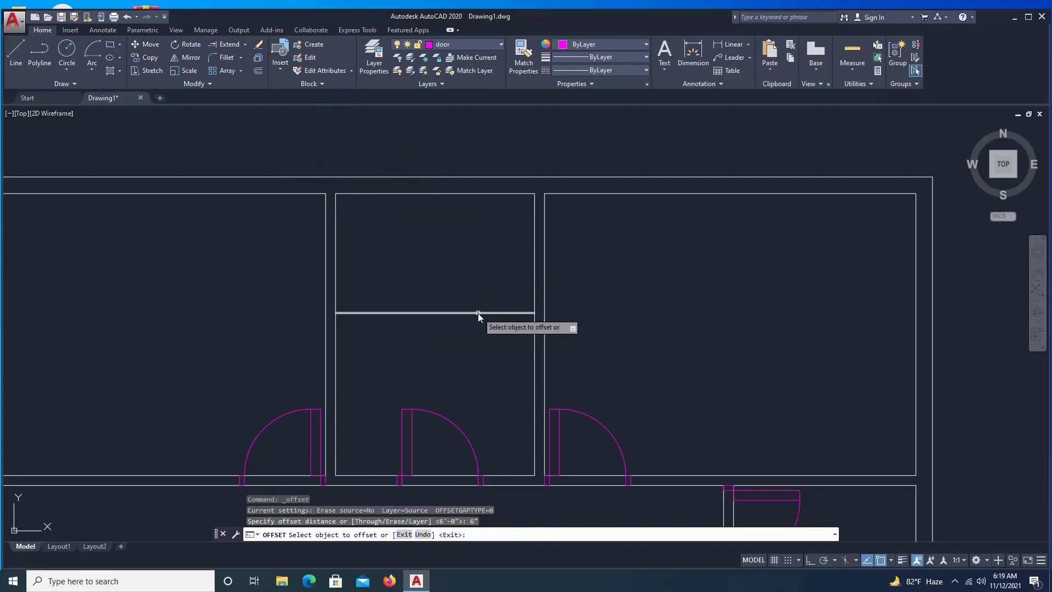
left_click(478, 313)
key("Return")
Trim the left and right side-wall pieces between the two partition lines.
type("tr")
key("Return")
key("Return")
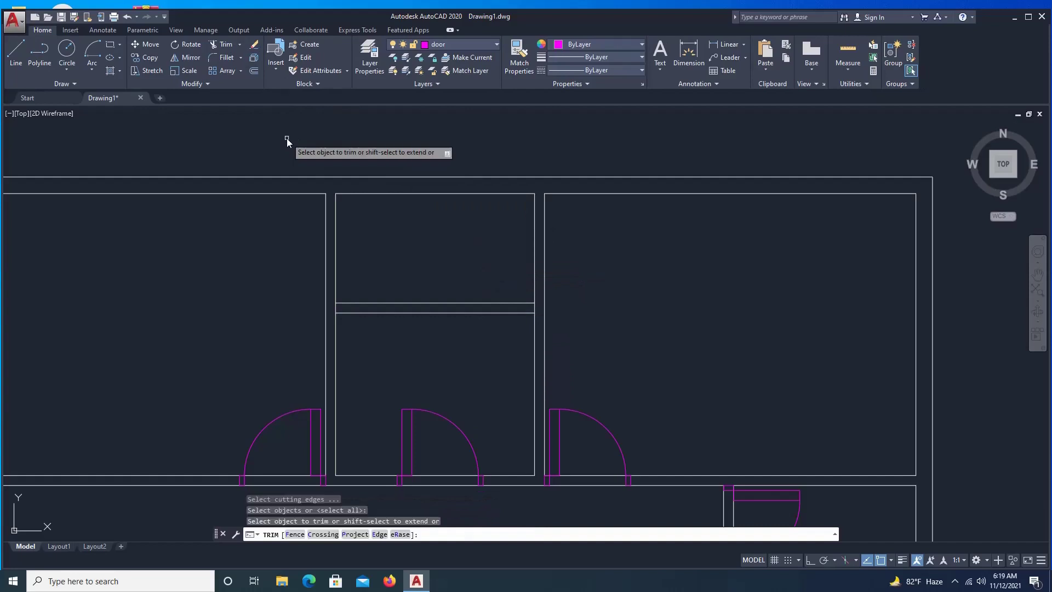
left_click(335, 309)
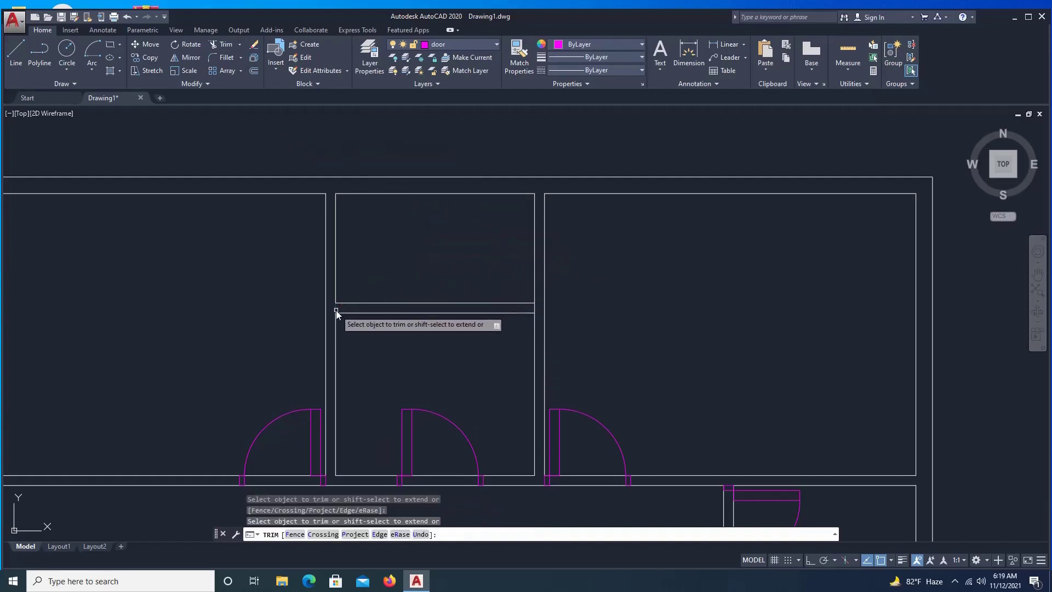
left_click(534, 310)
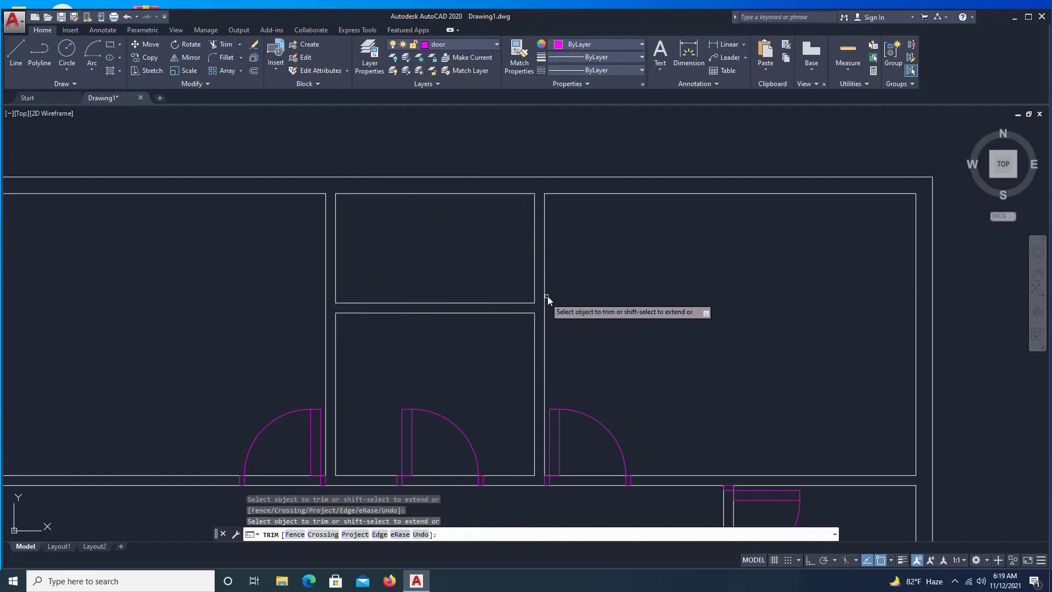
key("Return")
scroll(555, 281, "down", 2)
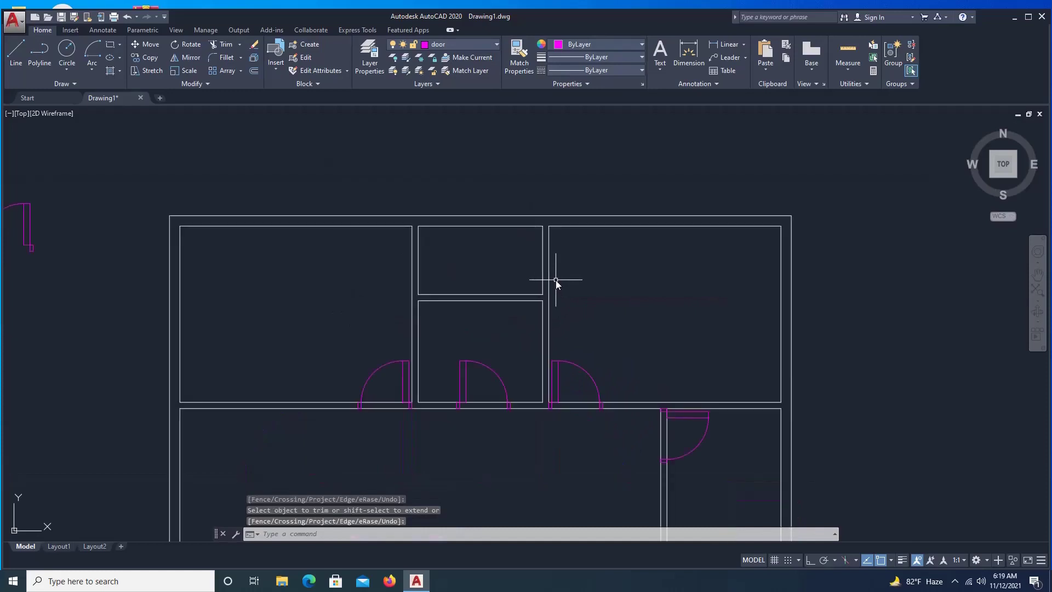
scroll(556, 281, "down", 2)
Trim both wall lines out of the left door opening, using all objects as edges.
left_click(1038, 275)
left_click_drag(511, 360, 472, 259)
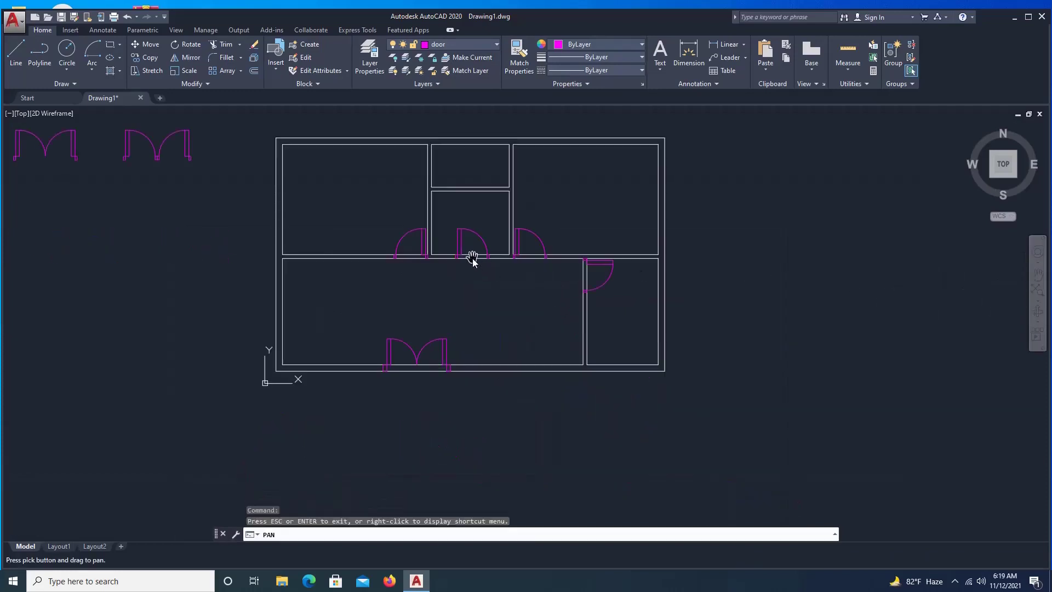
left_click(224, 44)
key("Return")
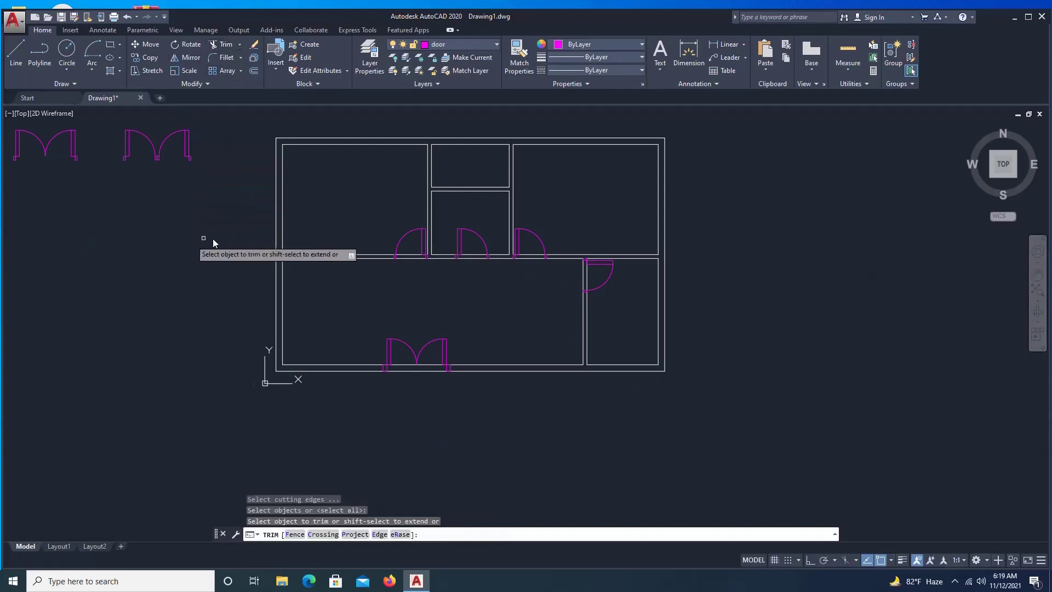
left_click(409, 258)
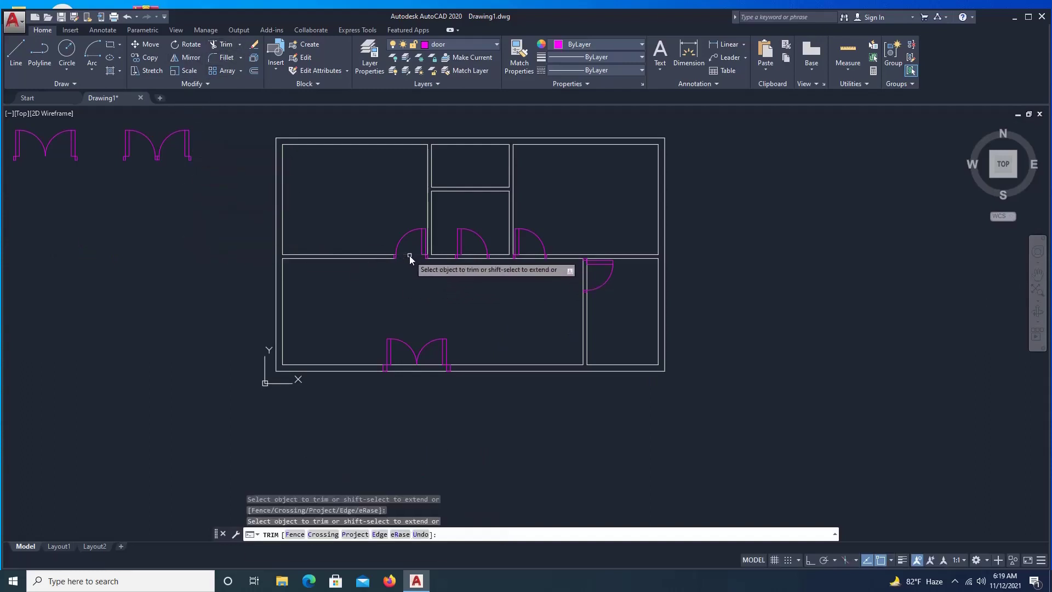
left_click(409, 255)
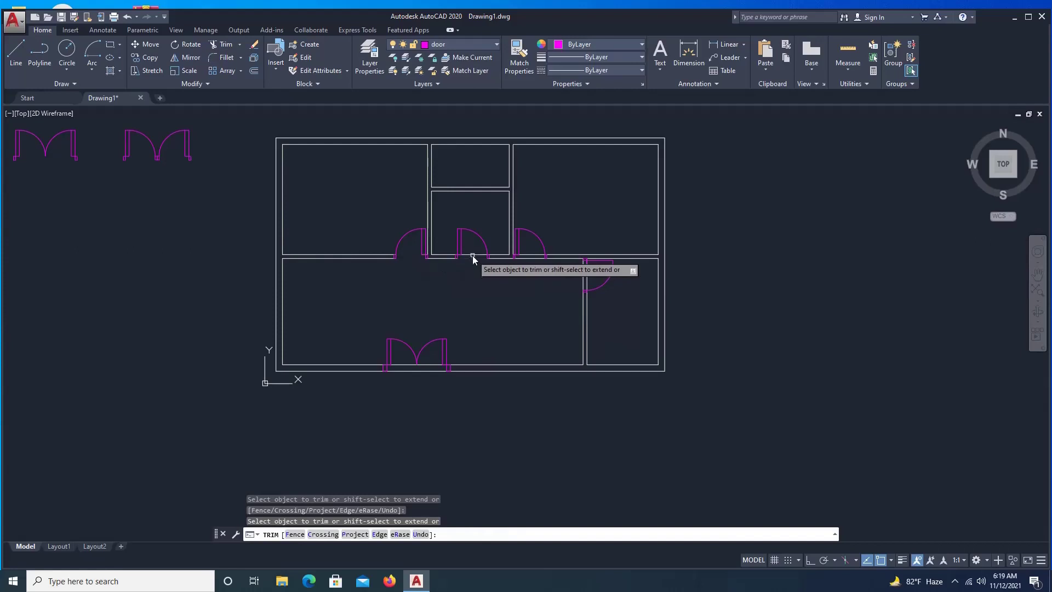
Trim the wall lines from the next, right and bottom double-door openings.
left_click(534, 256)
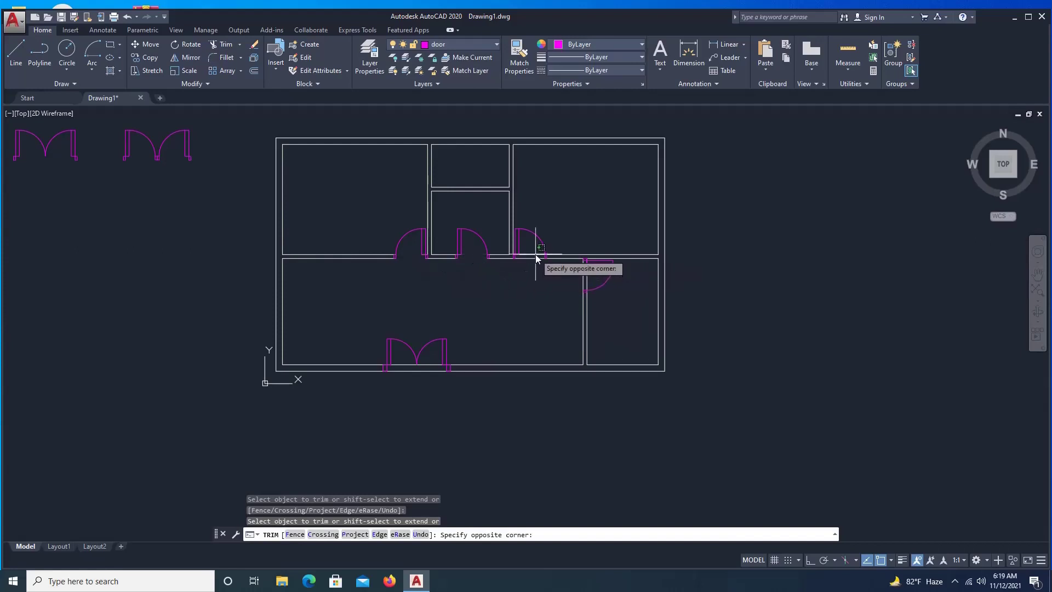
left_click(537, 295)
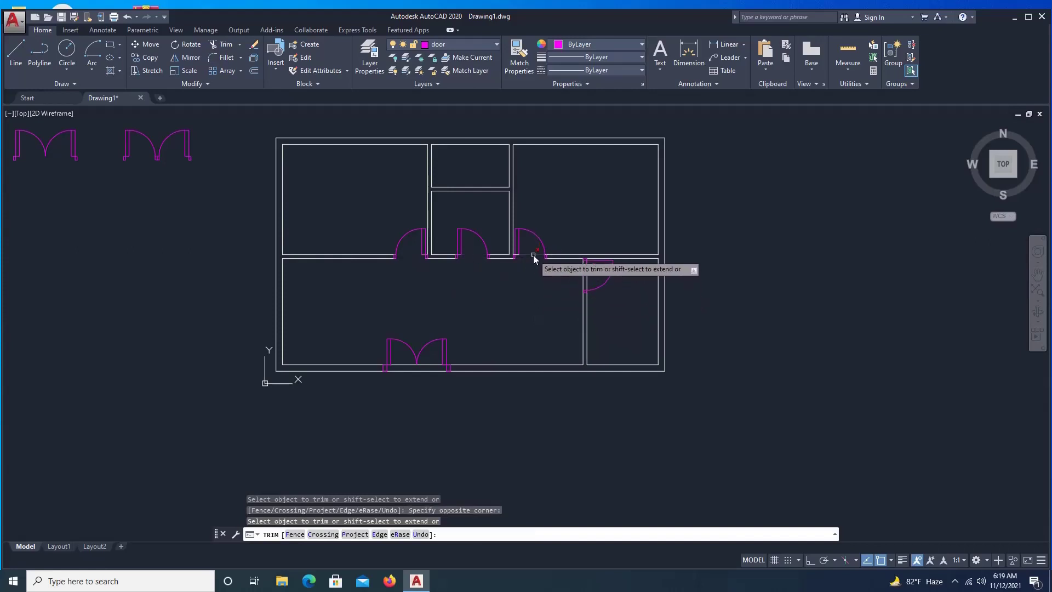
left_click(574, 276)
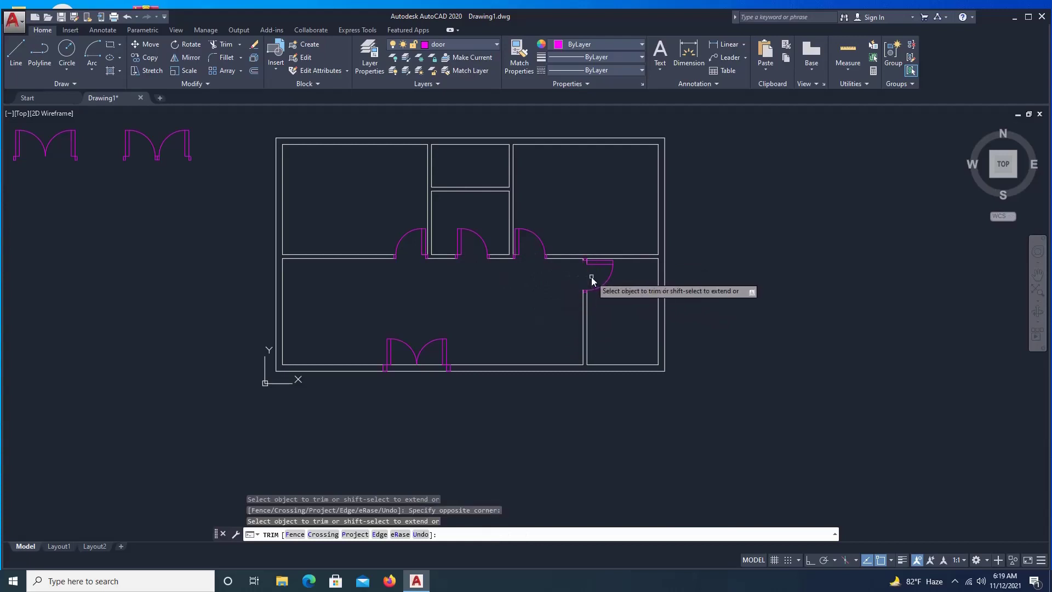
left_click(426, 374)
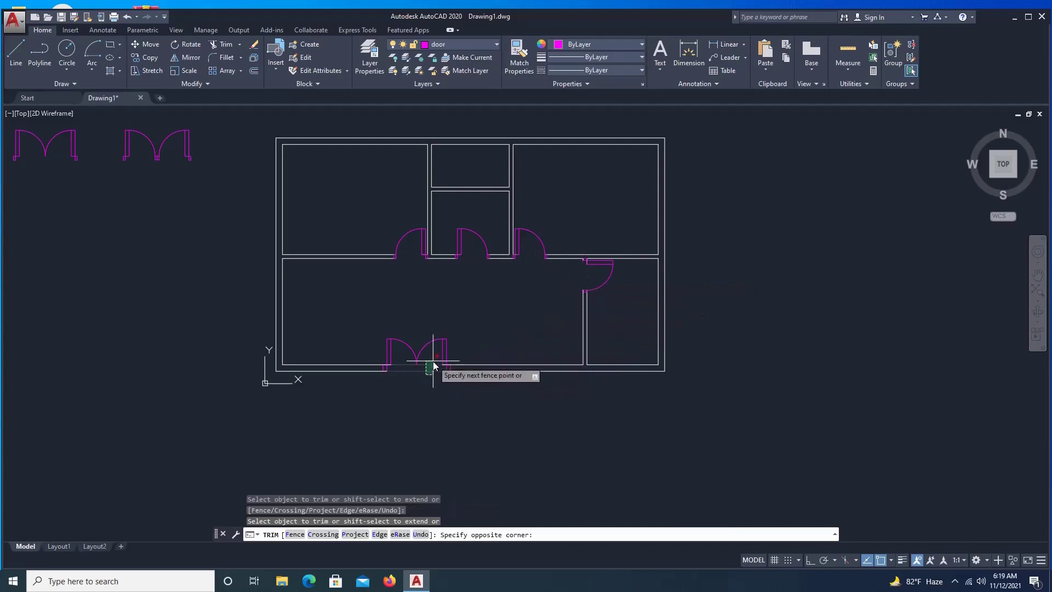
left_click(434, 390)
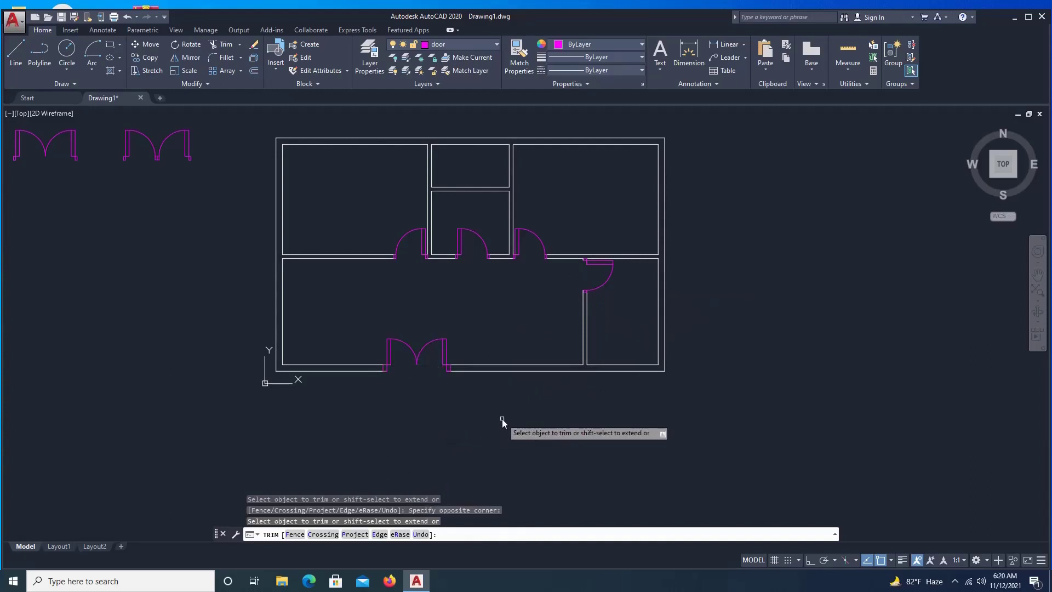
scroll(502, 419, "down", 2)
key("Escape")
type("p")
key("Return")
Make windoor the current layer.
left_click_drag(576, 321, 435, 277)
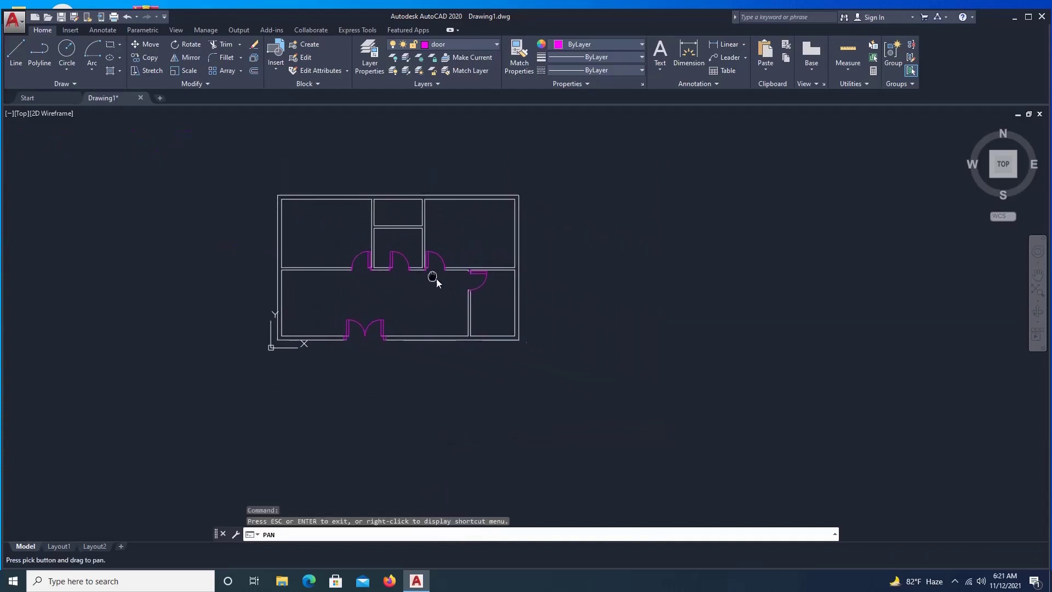
scroll(463, 107, "up", 4)
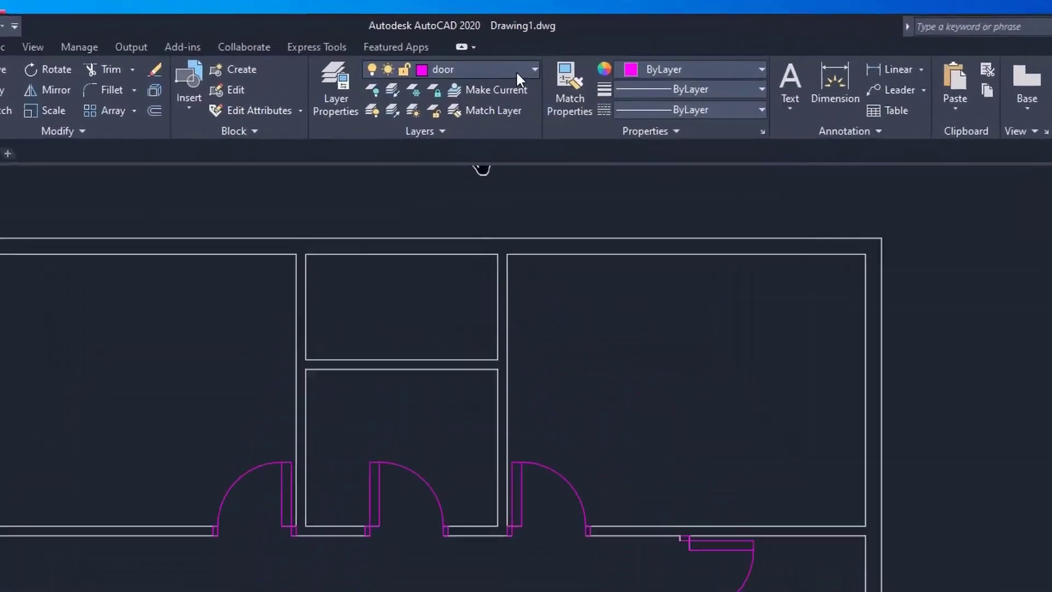
left_click(485, 46)
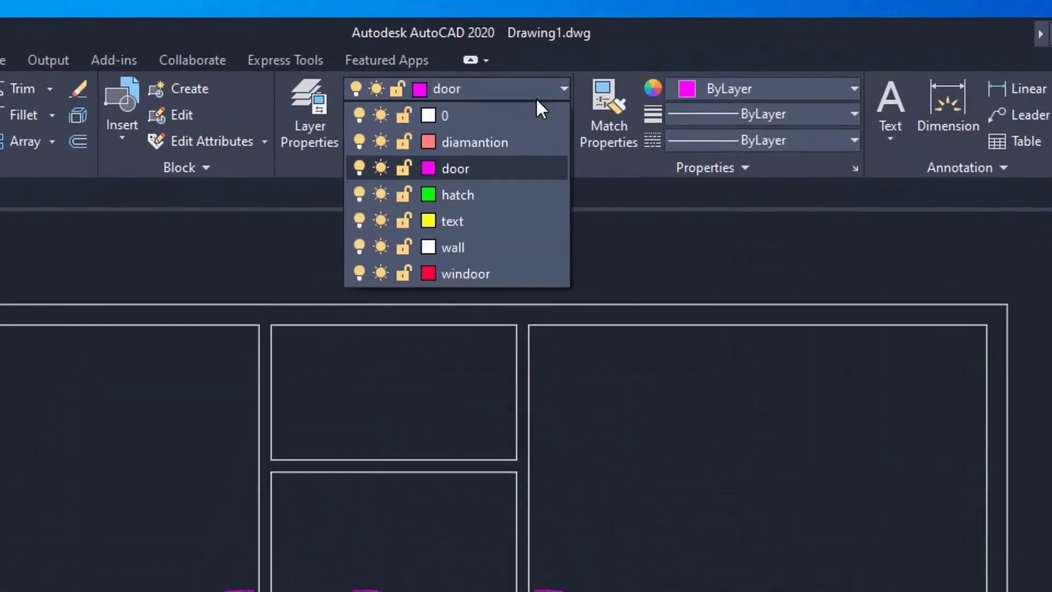
left_click(483, 274)
key("Escape")
Draw a 5' by 10" rectangle beside the plan with RECTANG.
type("rec")
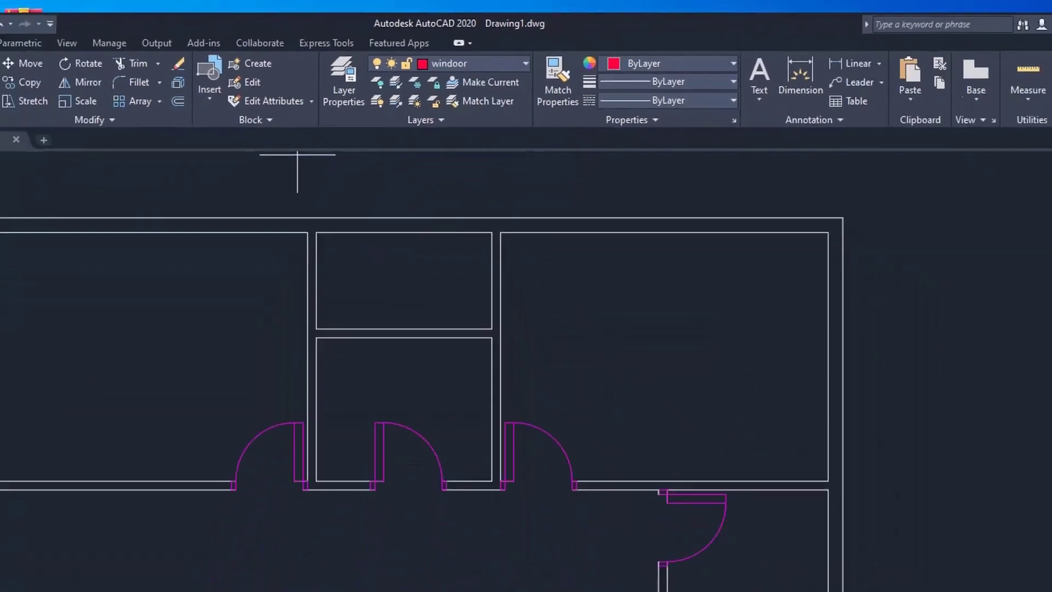
key("Return")
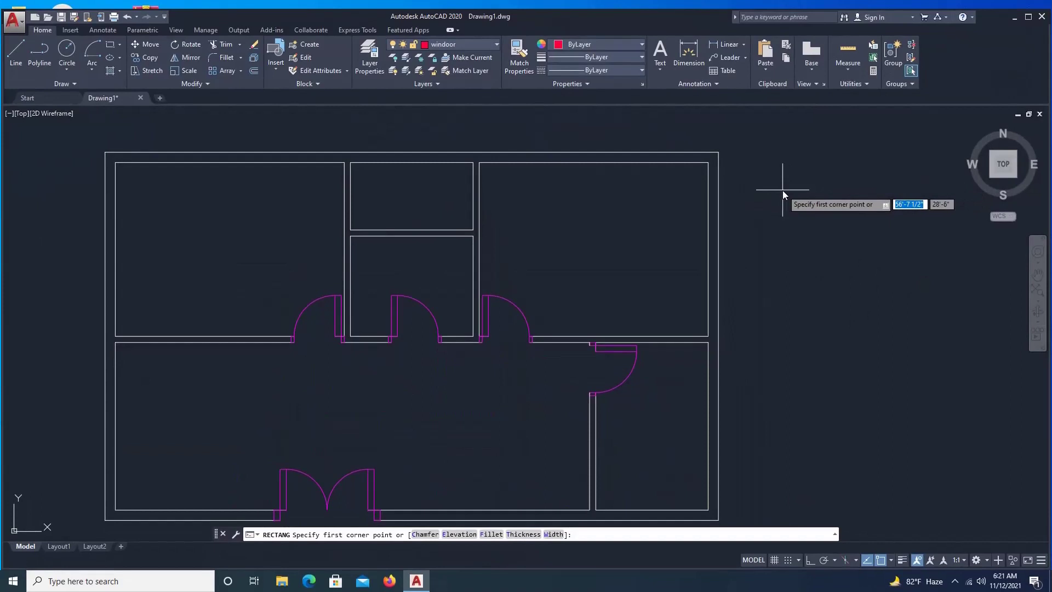
left_click(782, 190)
type("5")
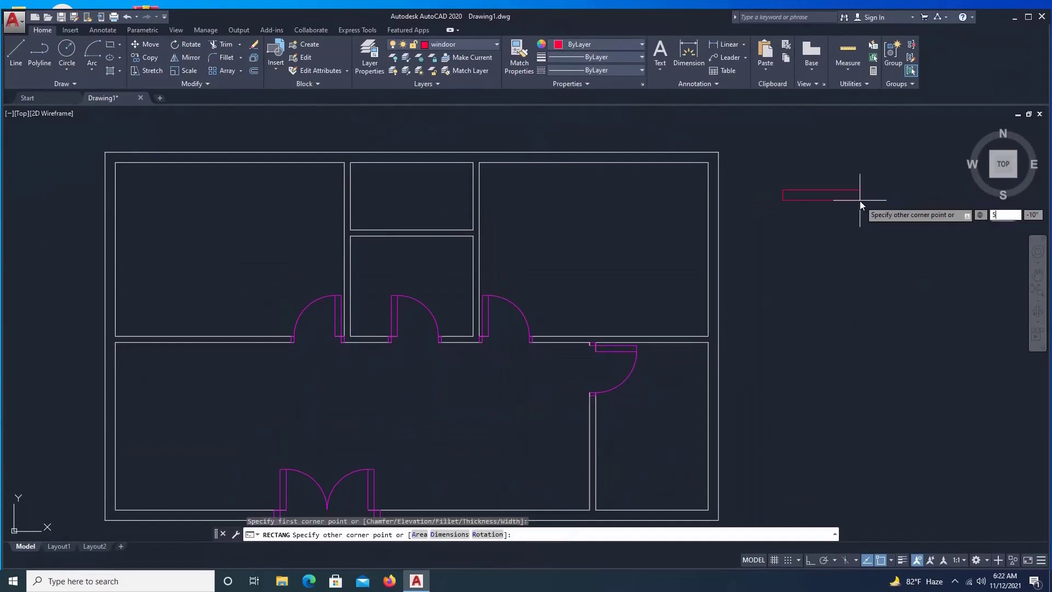
type("'")
key("Tab")
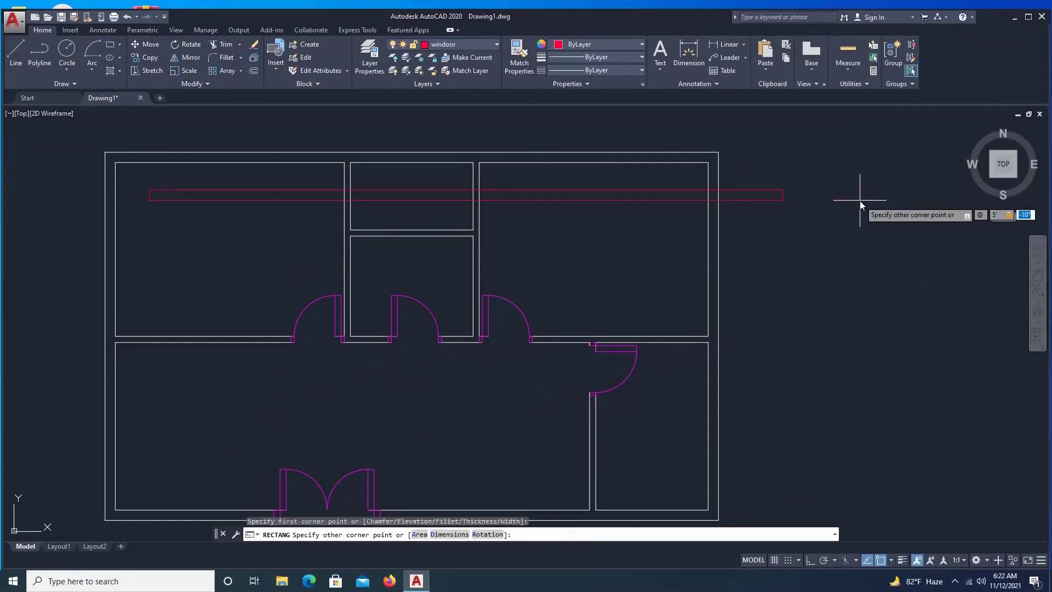
type("10")
key("Return")
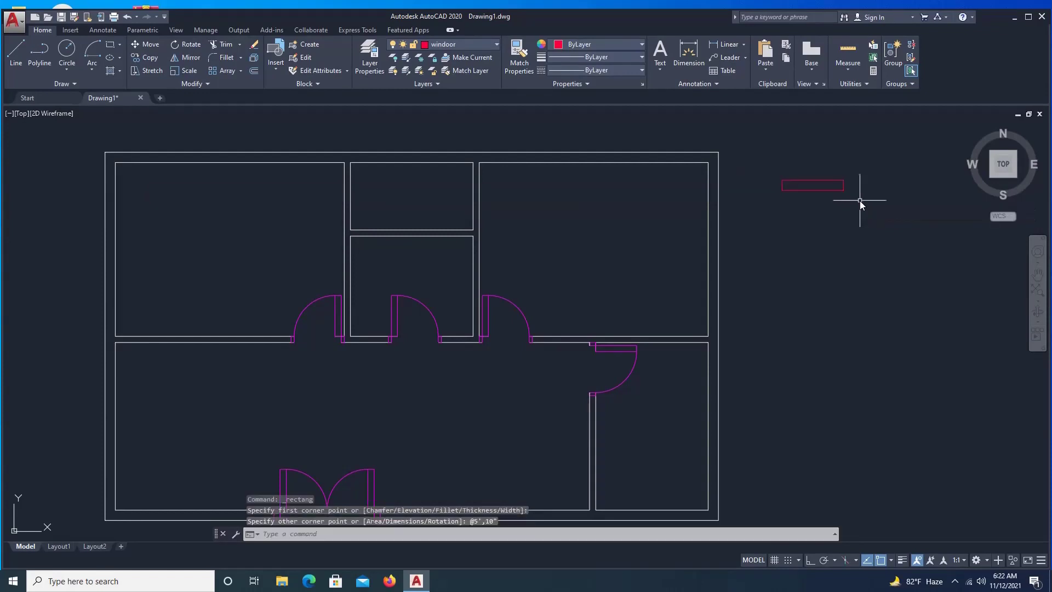
scroll(837, 186, "up", 5)
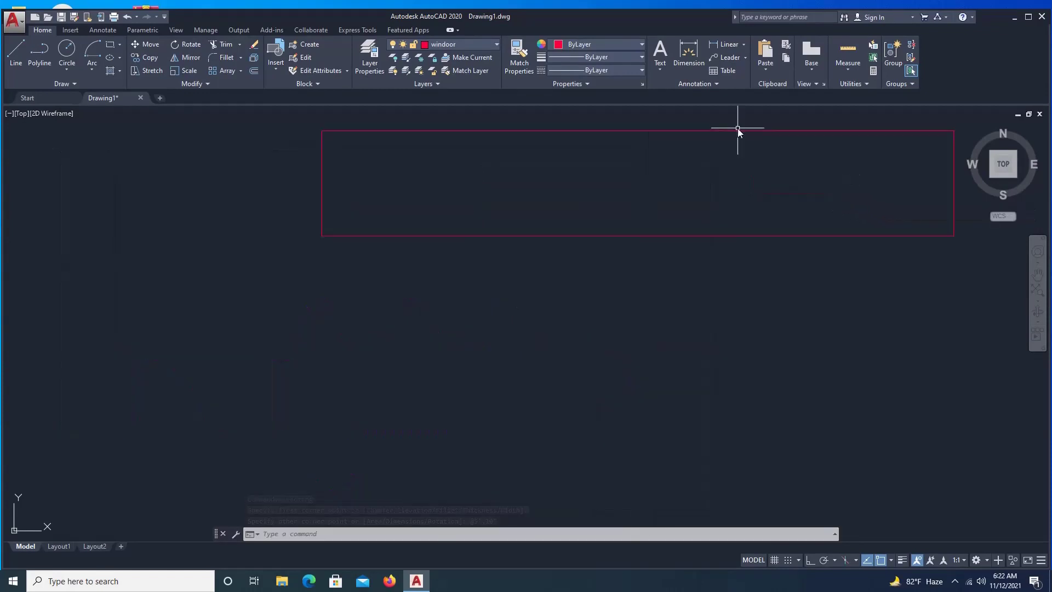
Offset the red rectangle 2" inward to form the window's inner outline.
left_click(248, 70)
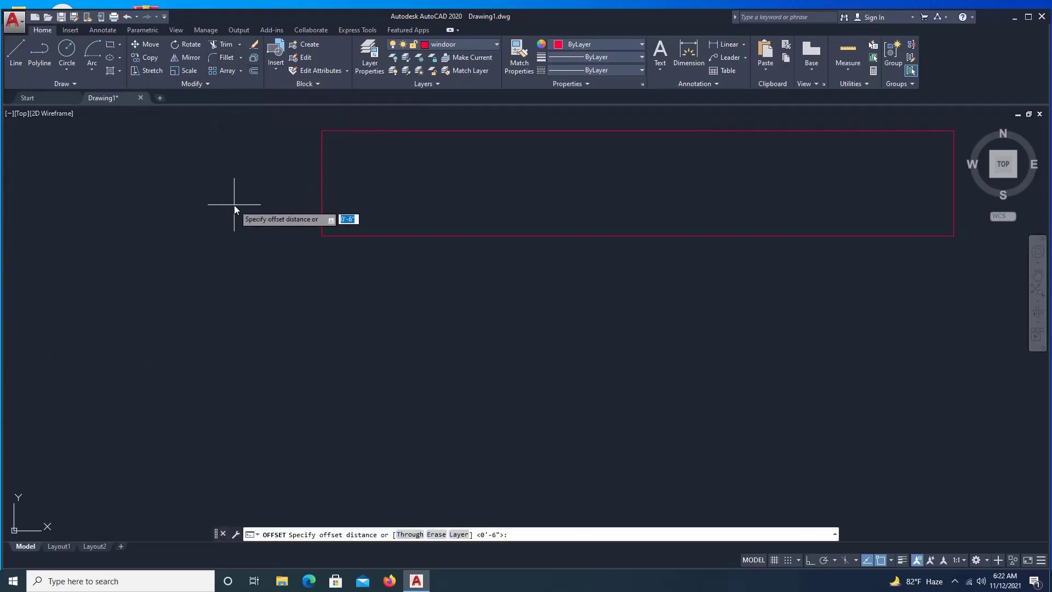
type("2")
key("Return")
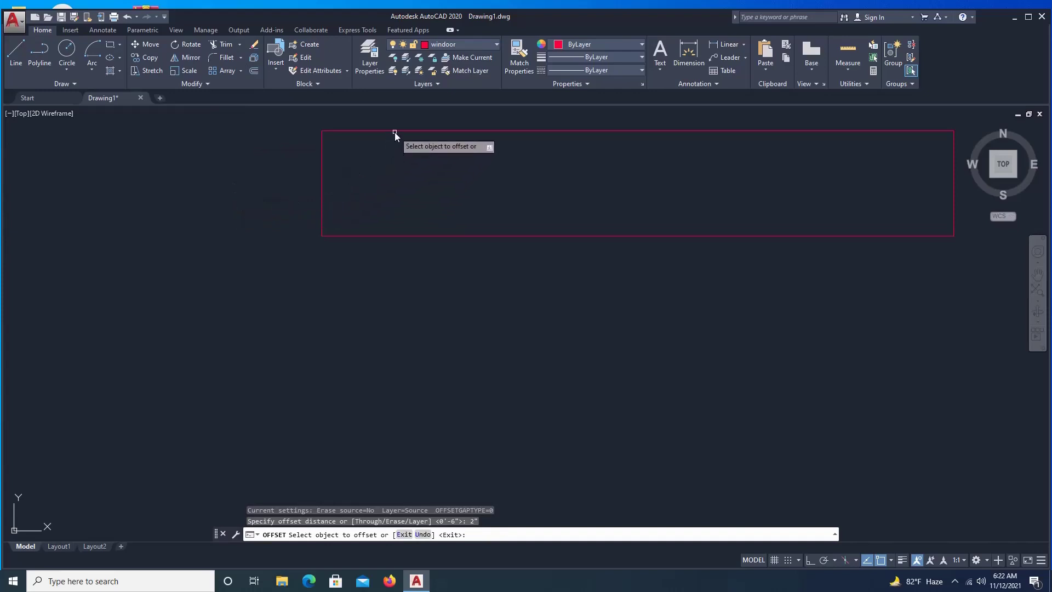
left_click(395, 131)
left_click(433, 162)
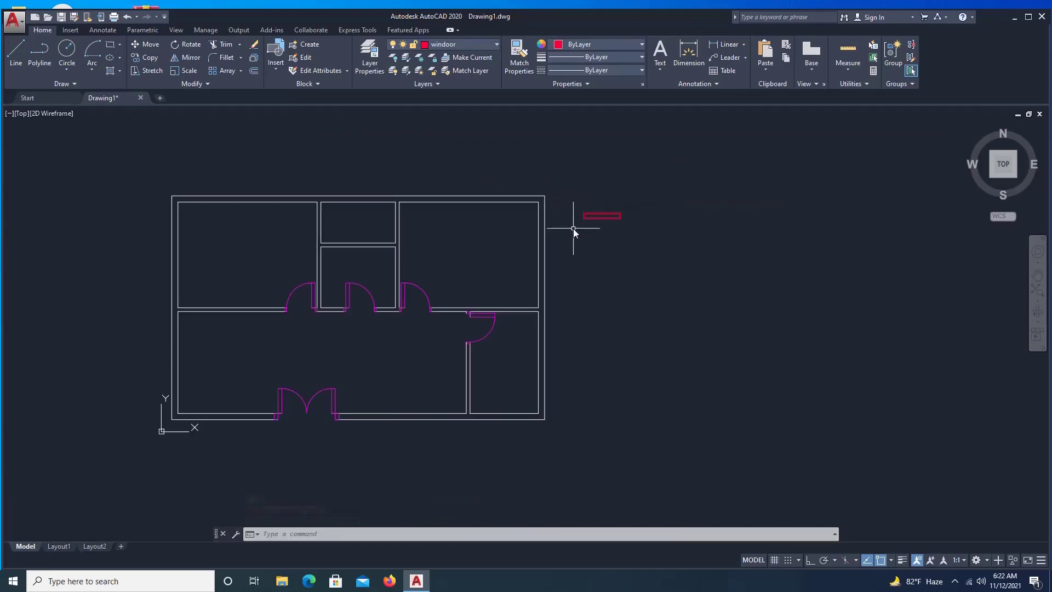
mouse_move(574, 227)
left_mouse_down()
mouse_move(651, 212)
mouse_move(587, 171)
left_mouse_up()
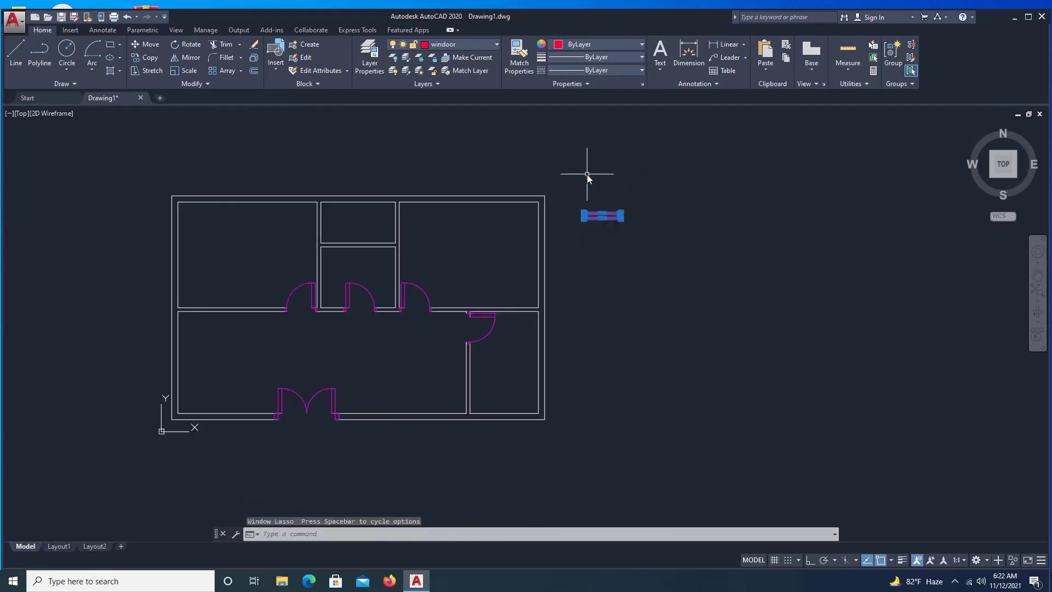
Copy the red window symbol from its corner, heading for the top outer wall.
left_click(144, 59)
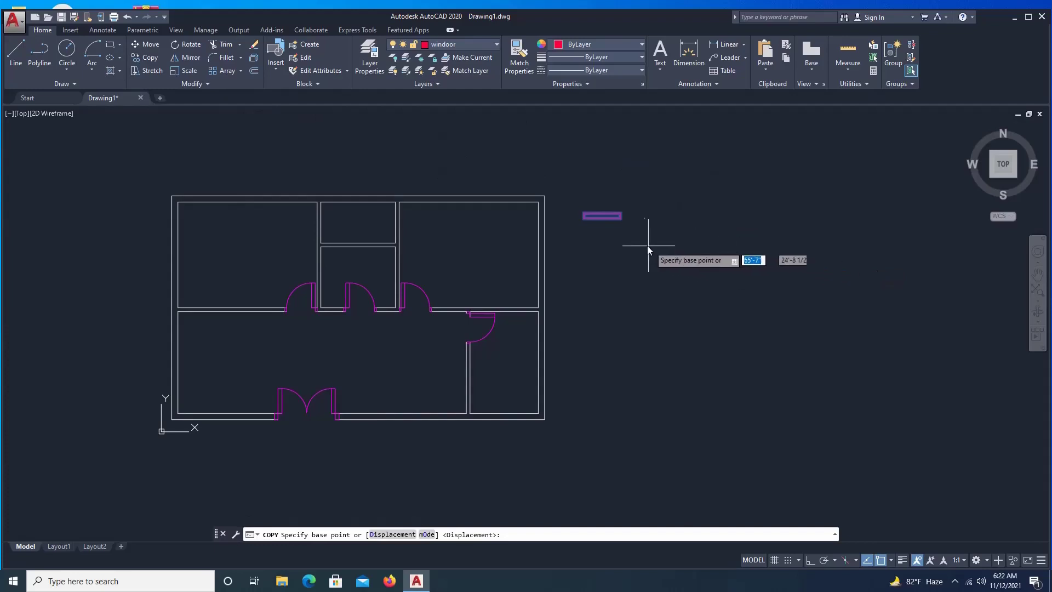
scroll(584, 225, "up", 2)
scroll(584, 225, "up", 2)
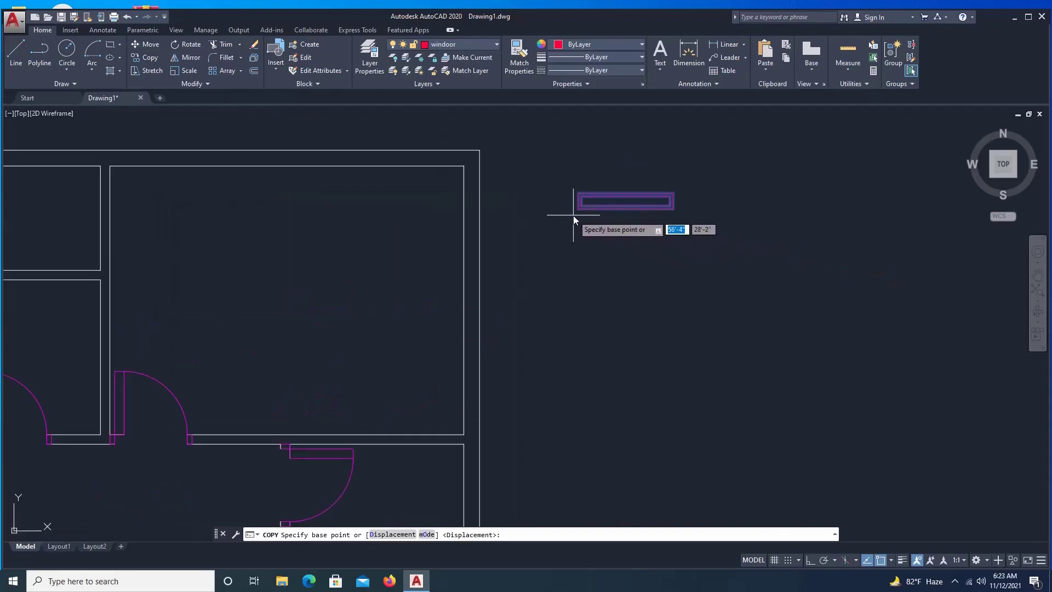
left_click(579, 207)
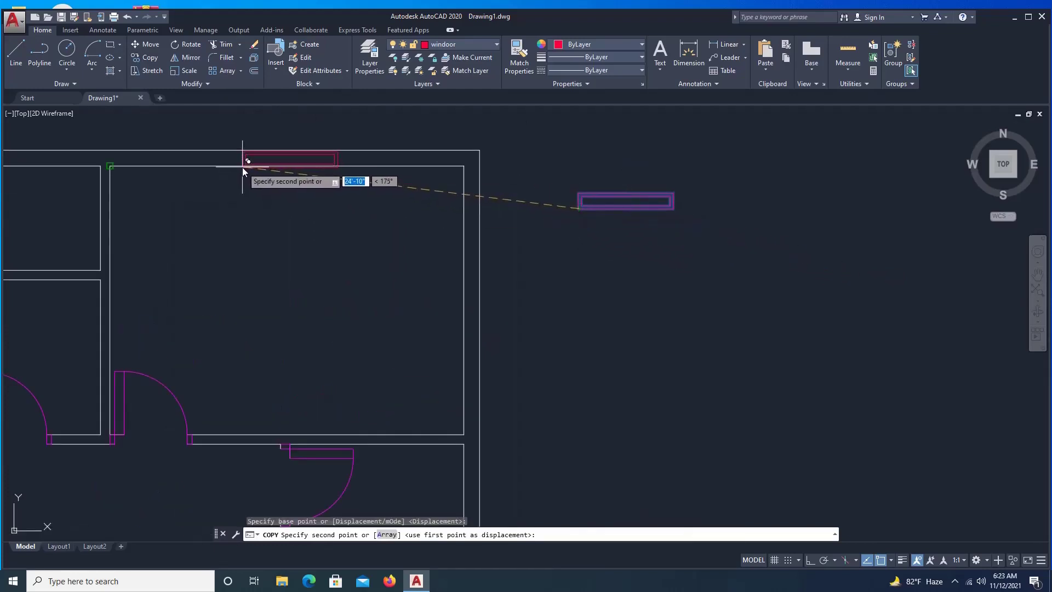
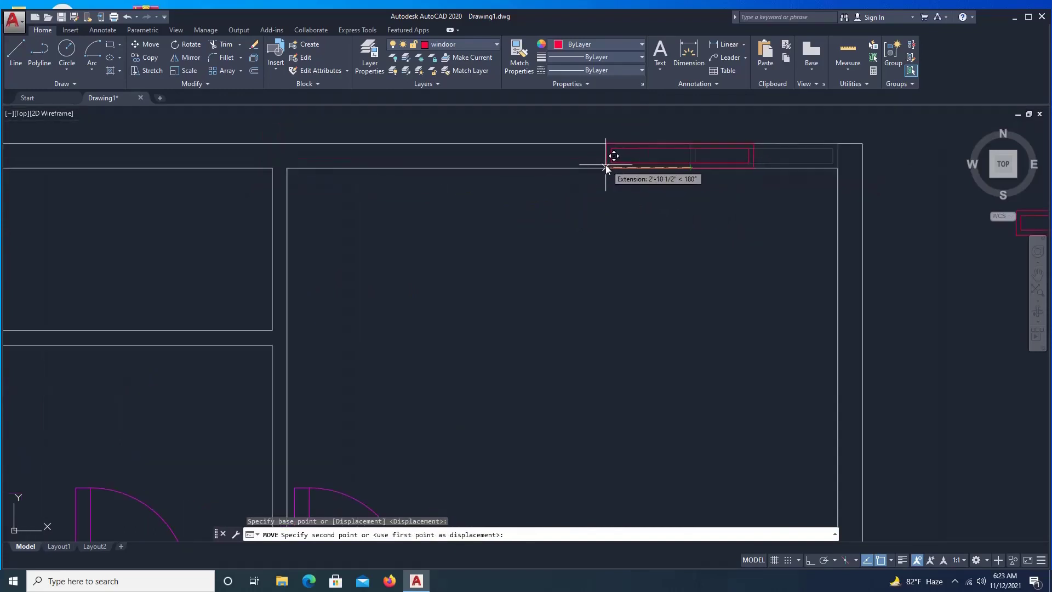
Drop the red window onto the top wall and copy it further left along the wall.
left_click(605, 167)
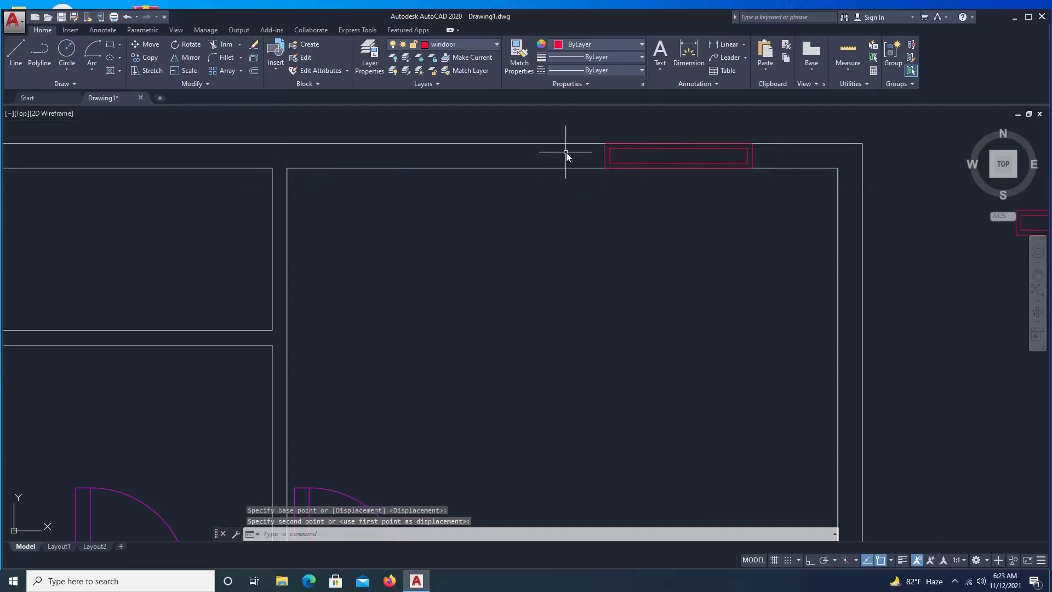
left_click(603, 160)
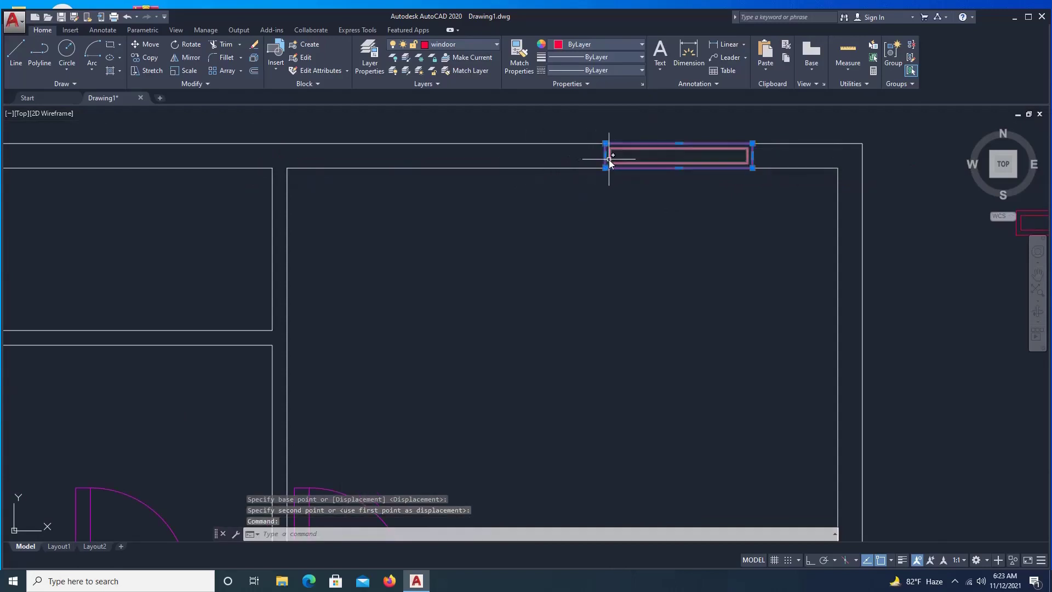
left_click(154, 58)
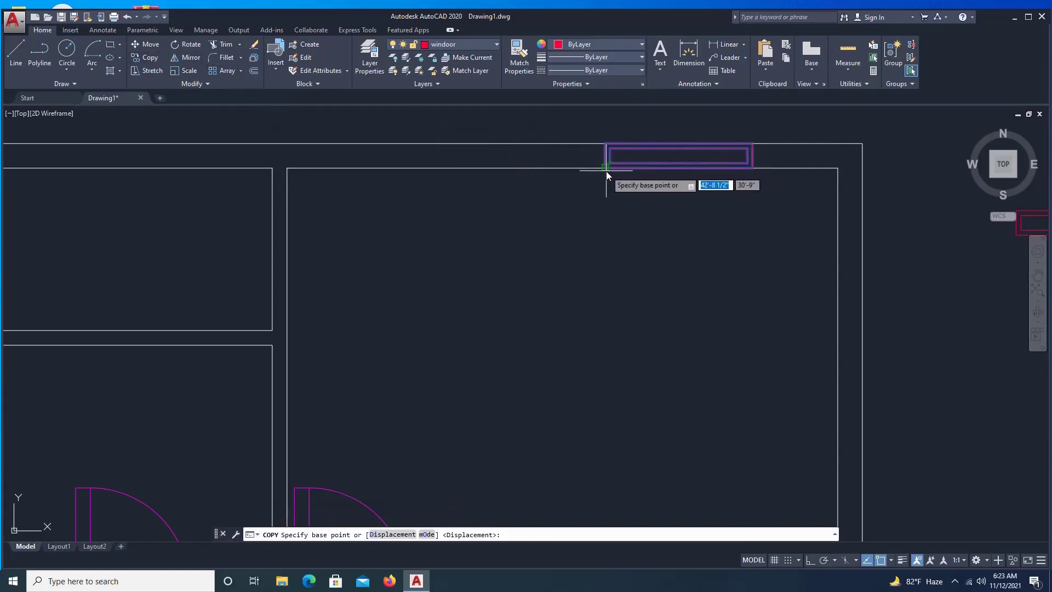
left_click(606, 171)
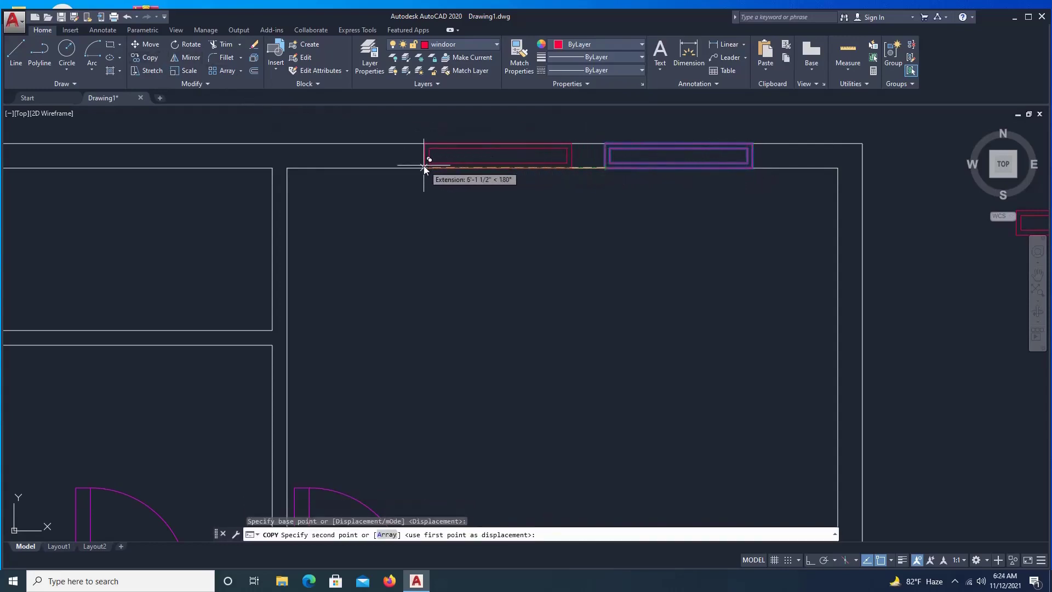
left_click(373, 166)
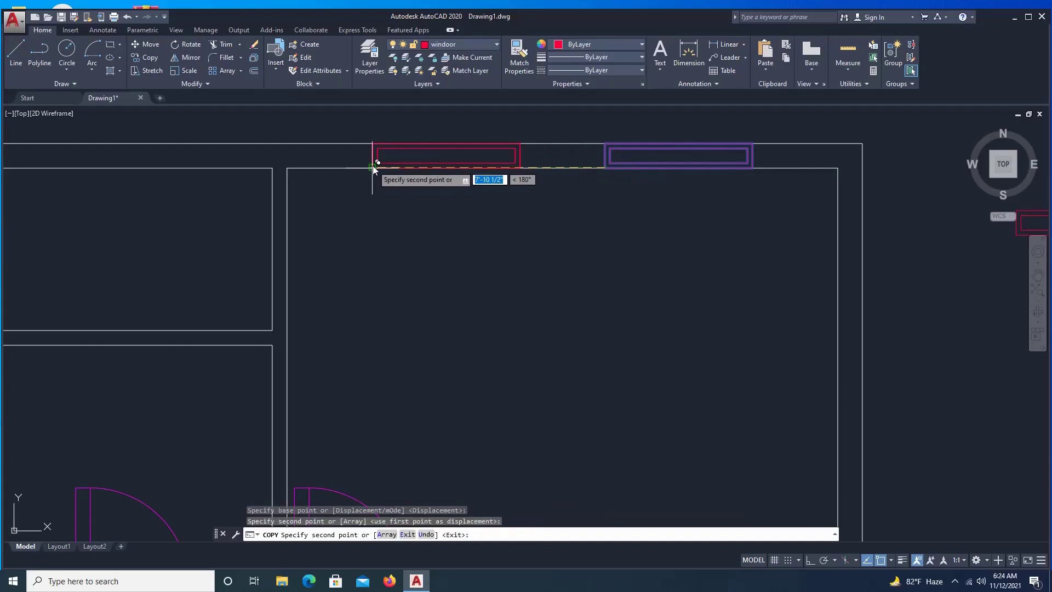
Place more window copies at points along the top wall.
scroll(373, 166, "down", 2)
scroll(375, 153, "down", 4)
left_click(219, 143)
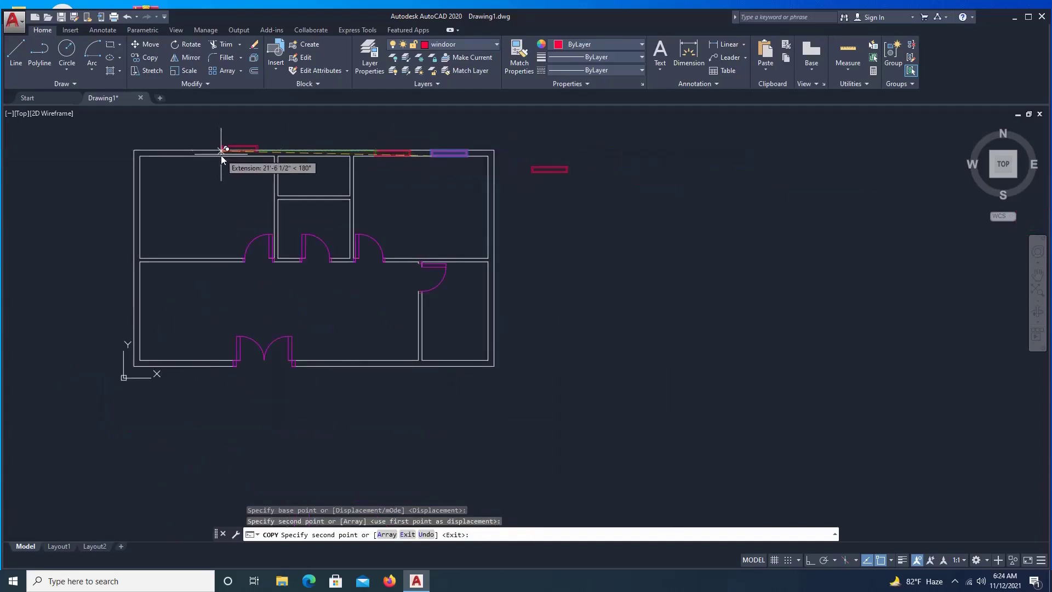
key("Return")
scroll(222, 163, "up", 3)
left_click(275, 130)
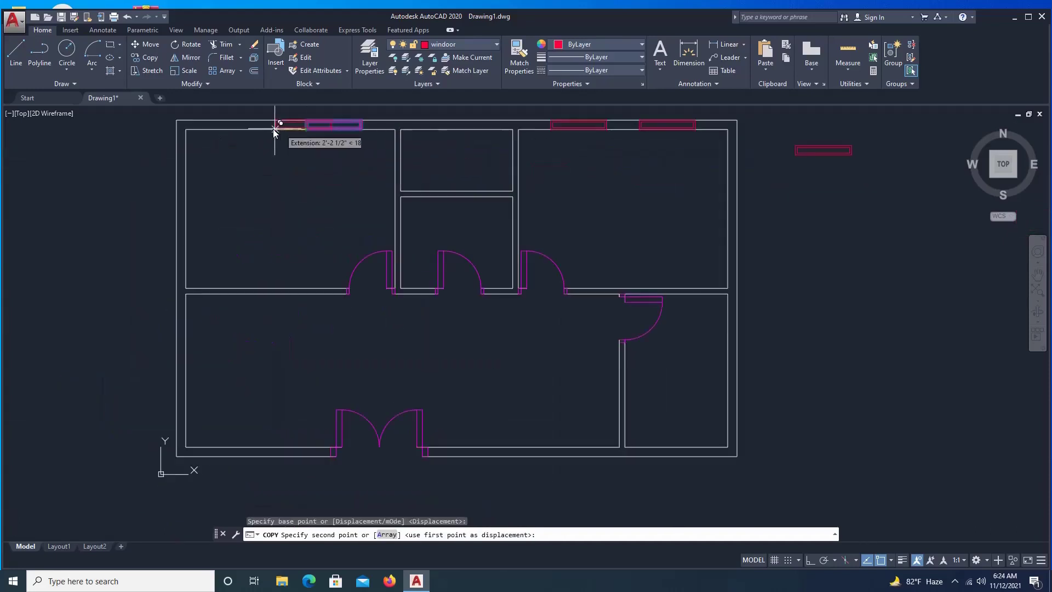
left_click(214, 129)
key("Return")
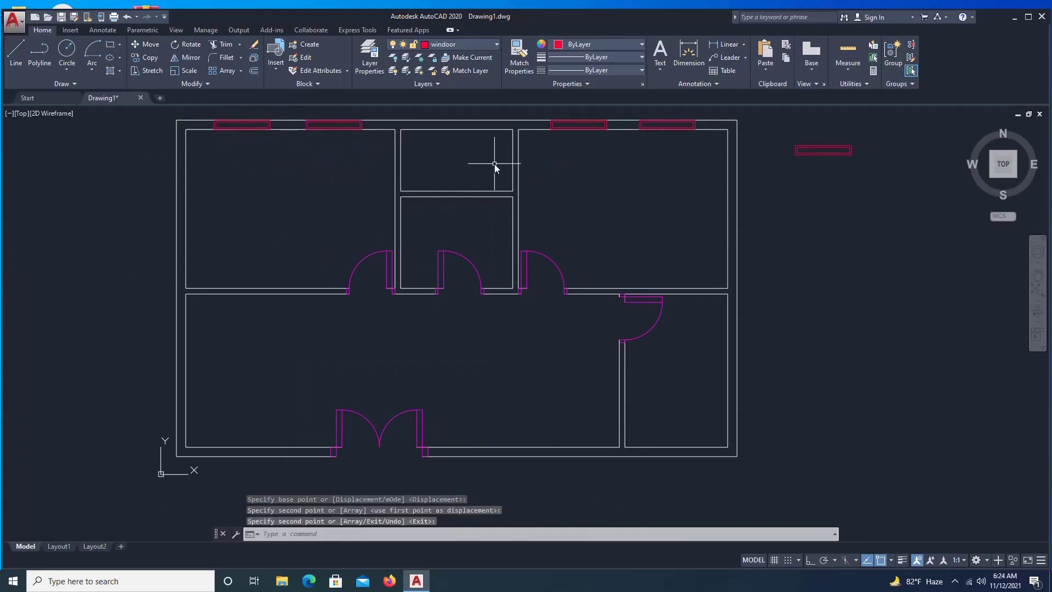
Undo the last misplaced window copy on the top wall.
scroll(548, 142, "up", 2)
left_click(585, 117)
key("ctrl+z")
key("ctrl+z")
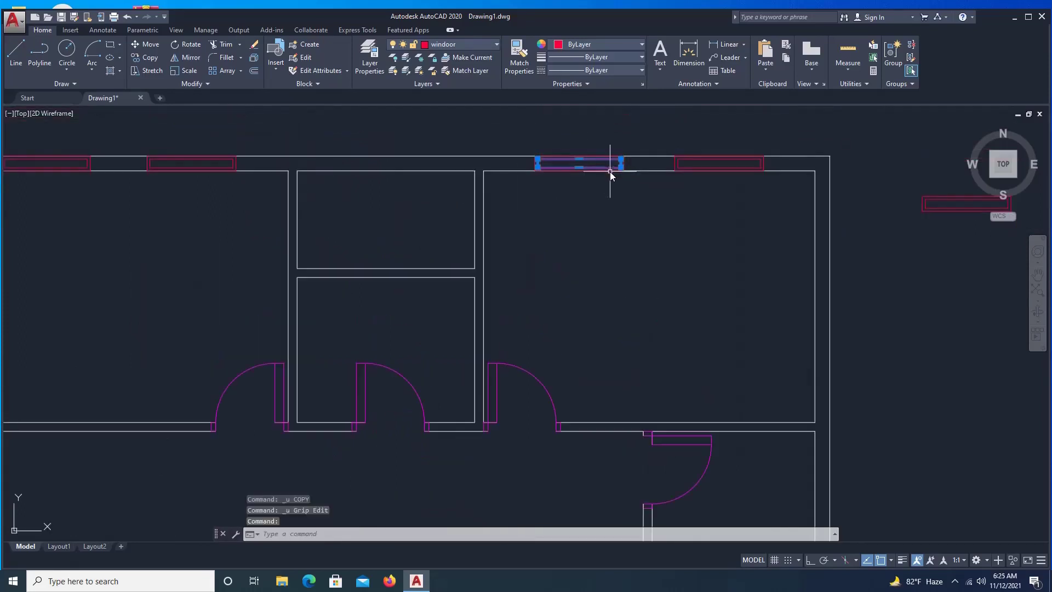
scroll(649, 216, "down", 3)
scroll(649, 216, "down", 2)
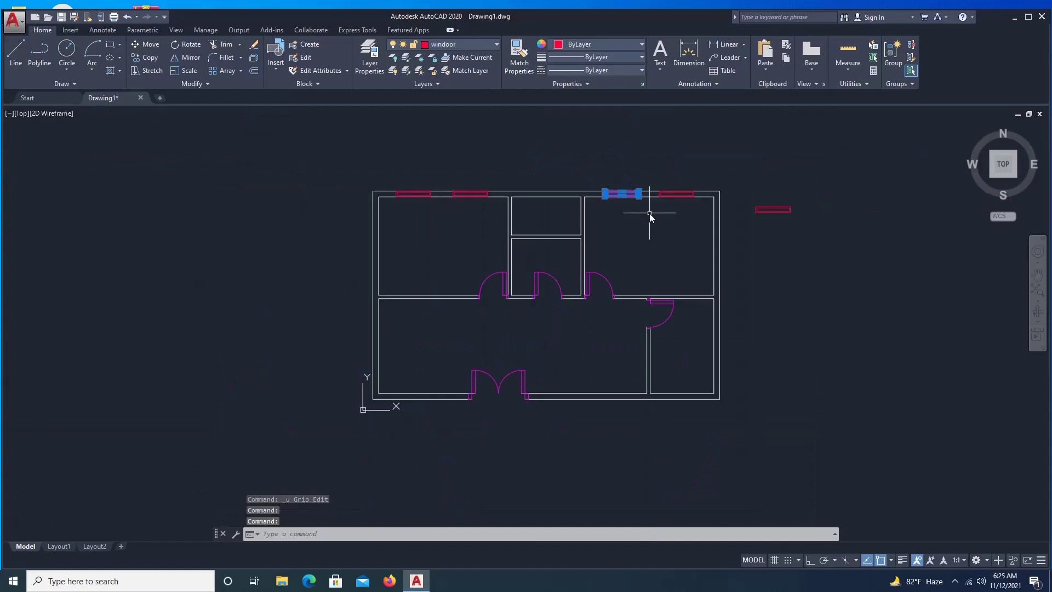
Copy a top-wall window down onto the bottom wall.
left_click(156, 57)
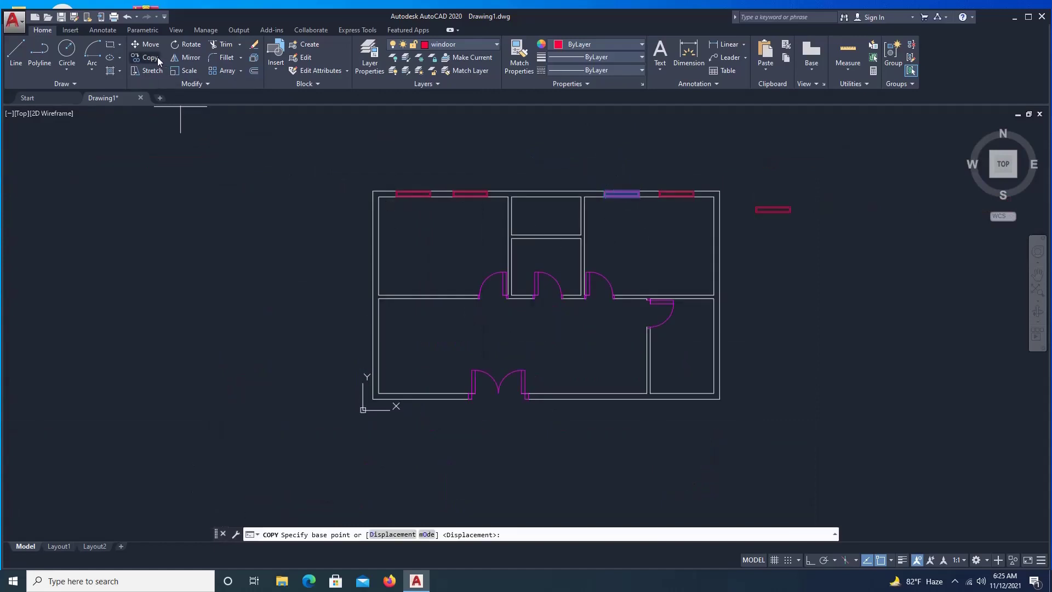
left_click(639, 197)
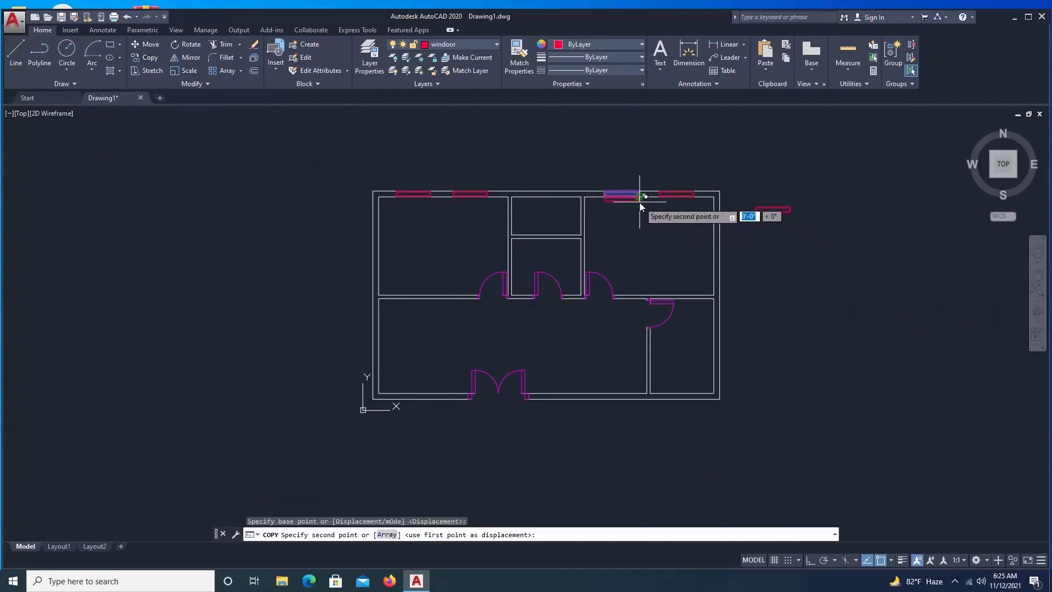
left_click(610, 396)
scroll(611, 396, "up", 4)
scroll(534, 420, "down", 2)
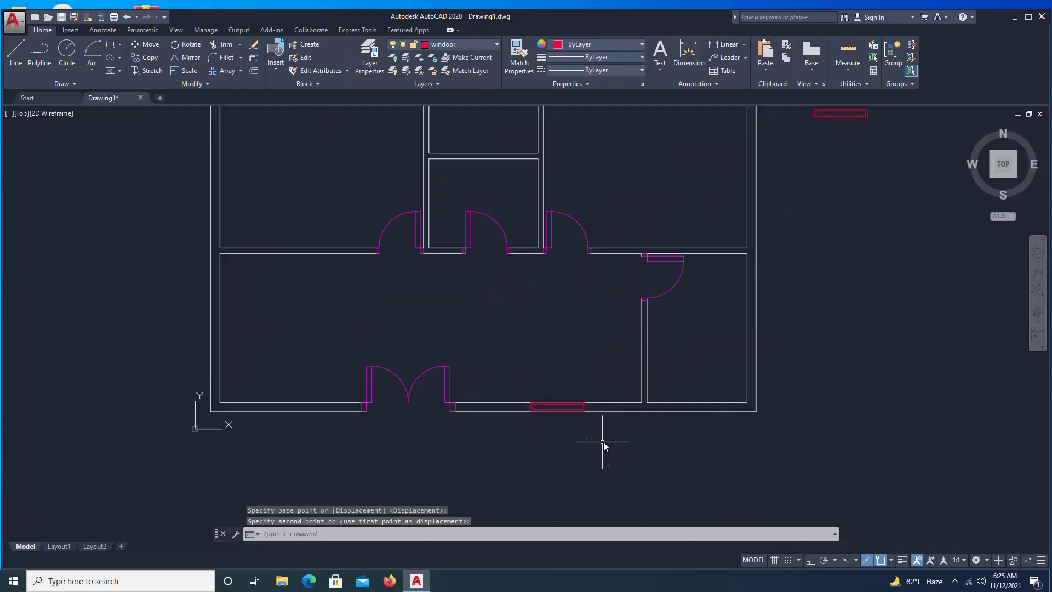
scroll(603, 442, "down", 3)
scroll(556, 437, "up", 2)
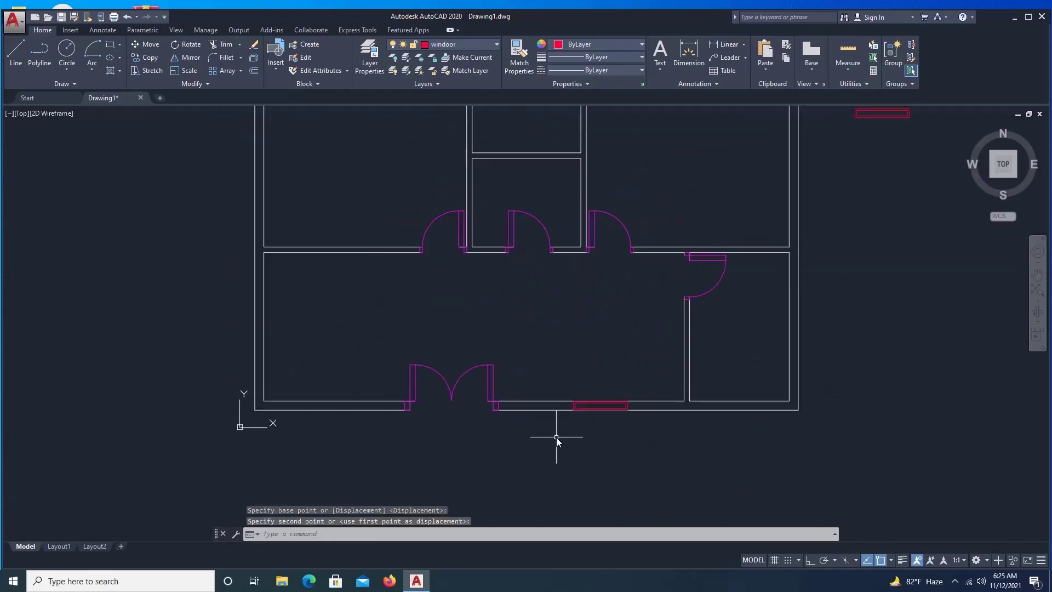
Move the bottom-wall window left toward the bottom-left corner, left of the double doors.
left_click(590, 407)
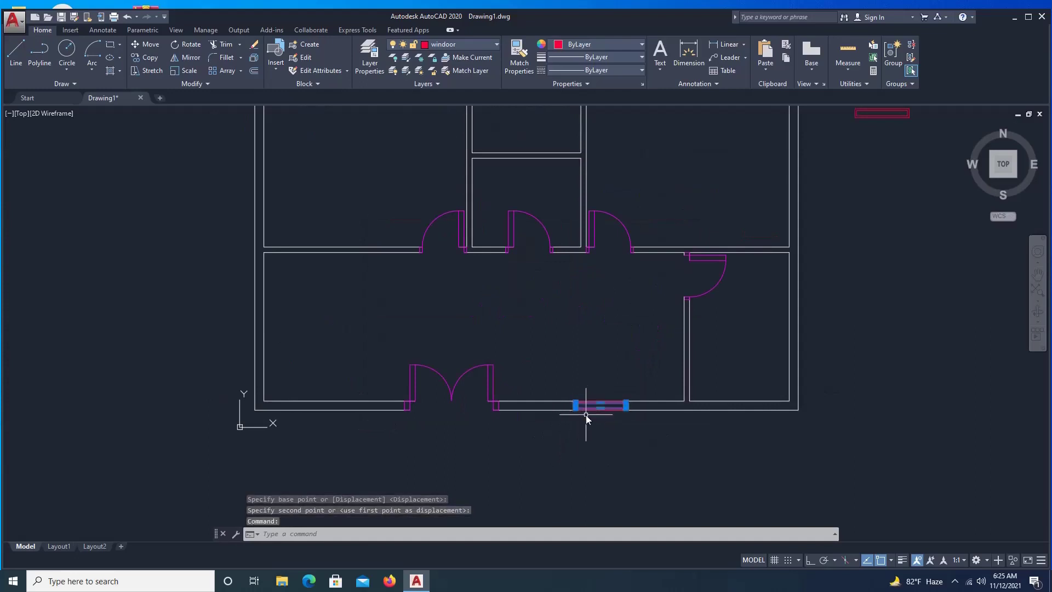
left_click(585, 409)
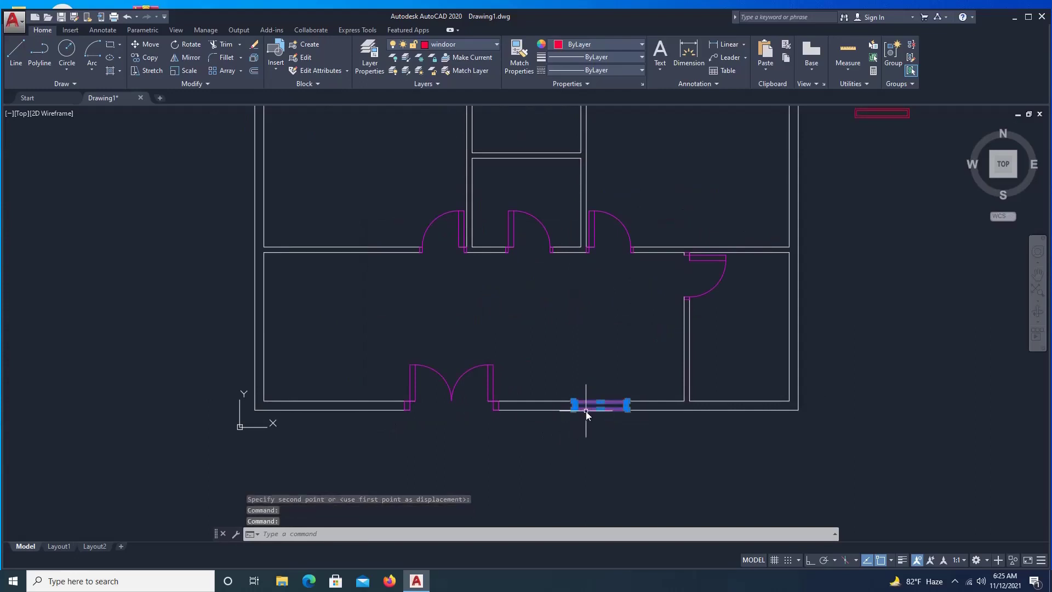
left_click(144, 45)
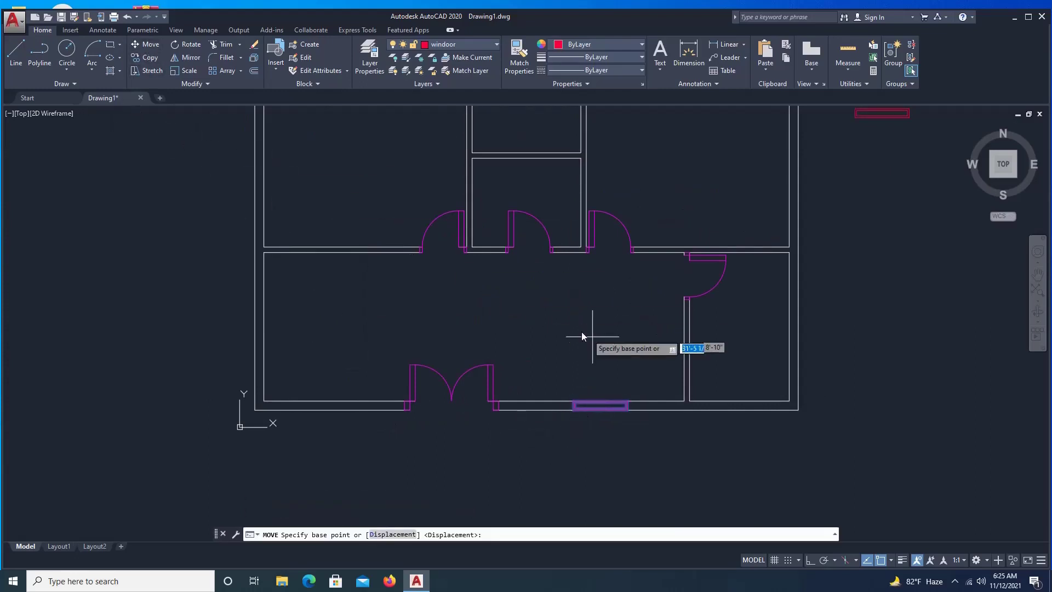
left_click(574, 411)
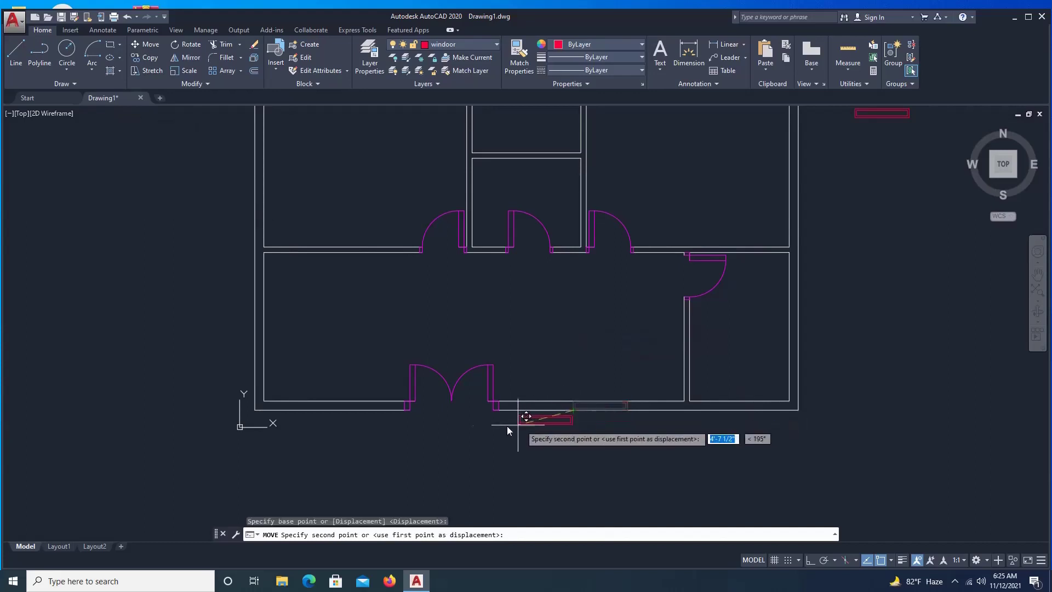
left_click(308, 409)
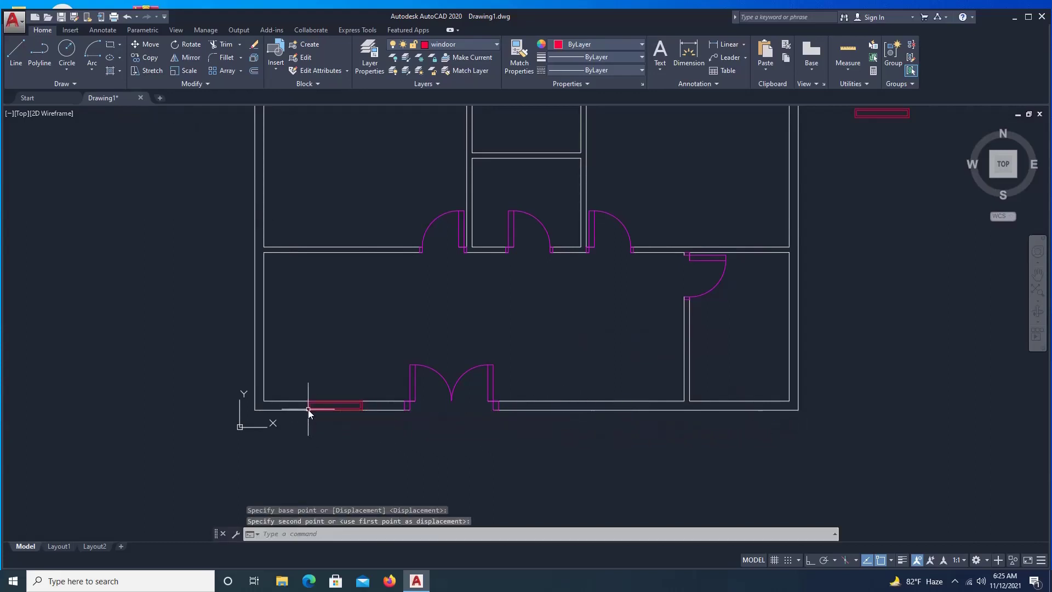
key("Return")
Rotate the loose window beside the plan 270° so it stands upright.
scroll(613, 460, "down", 2)
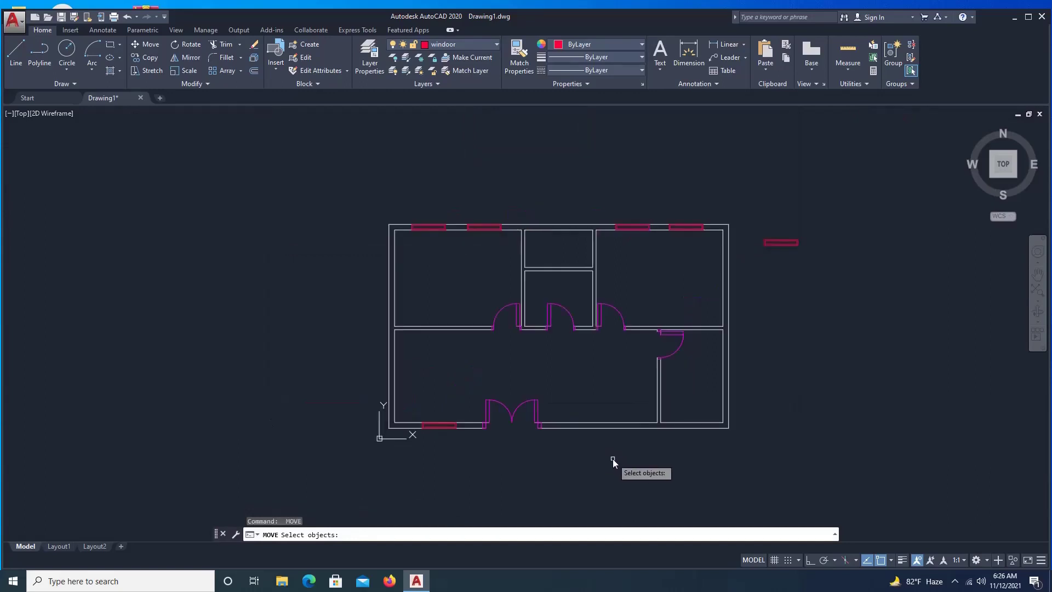
key("Return")
left_click_drag(749, 264, 811, 226)
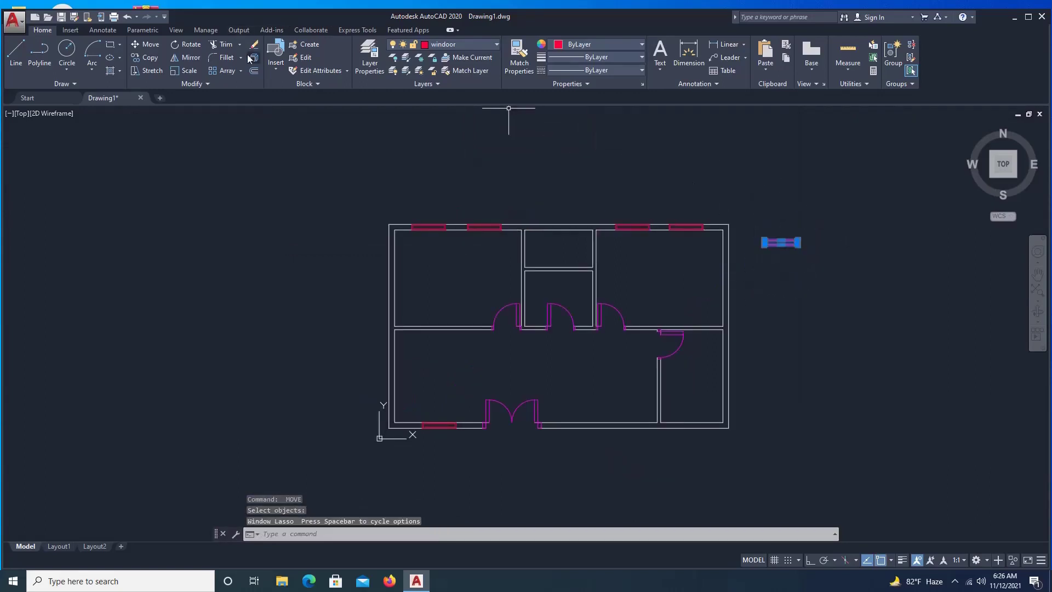
left_click(186, 44)
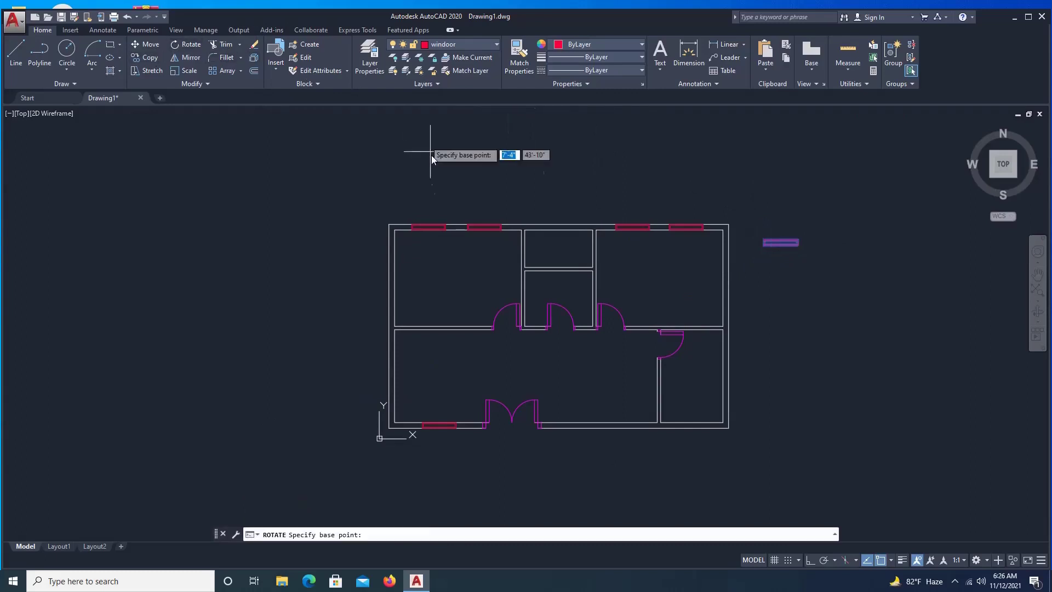
scroll(817, 267, "up", 2)
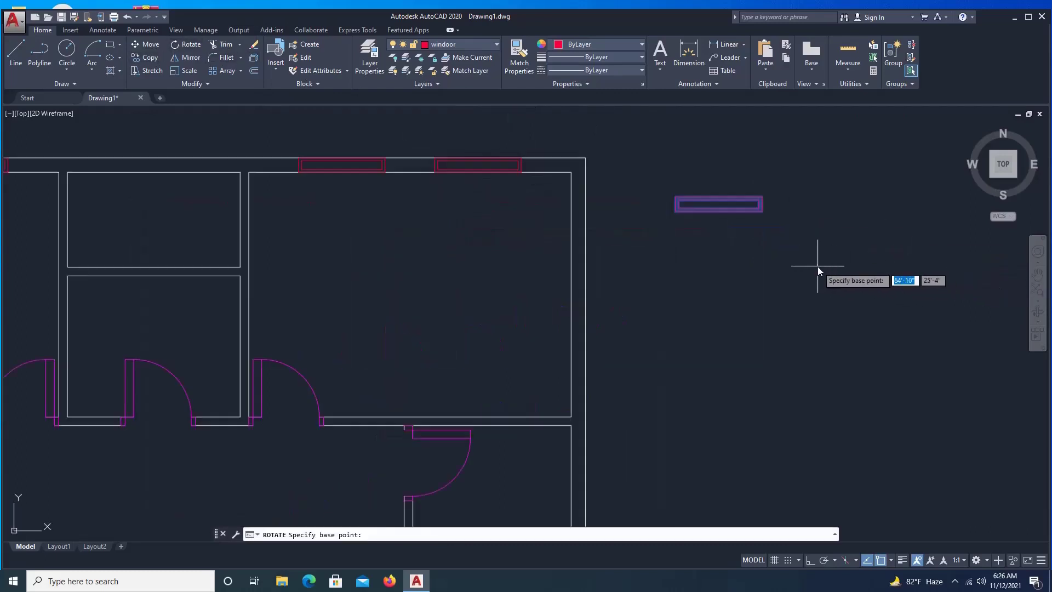
scroll(817, 266, "up", 1)
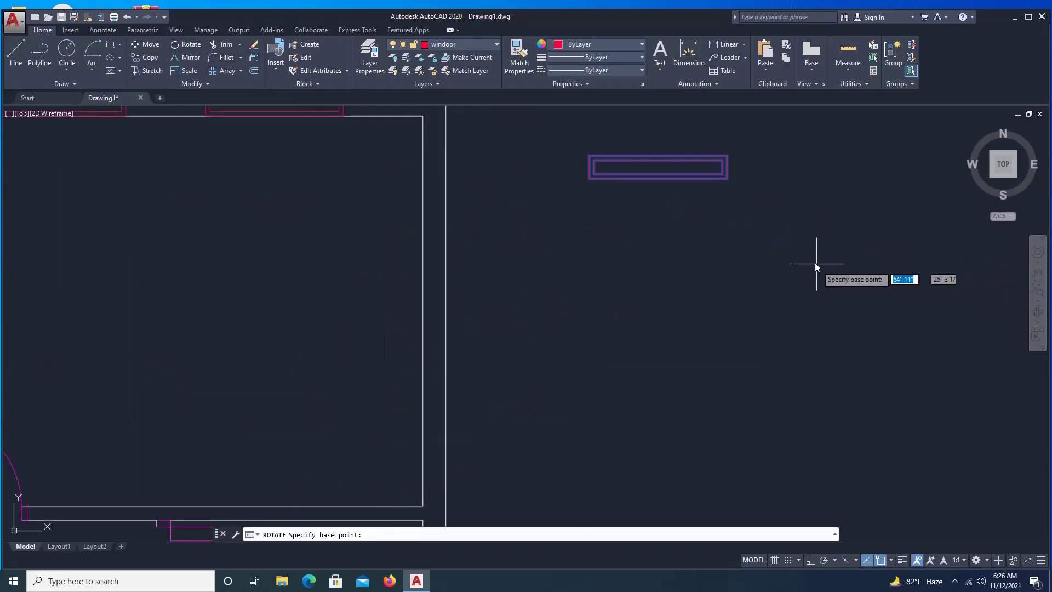
left_click(728, 180)
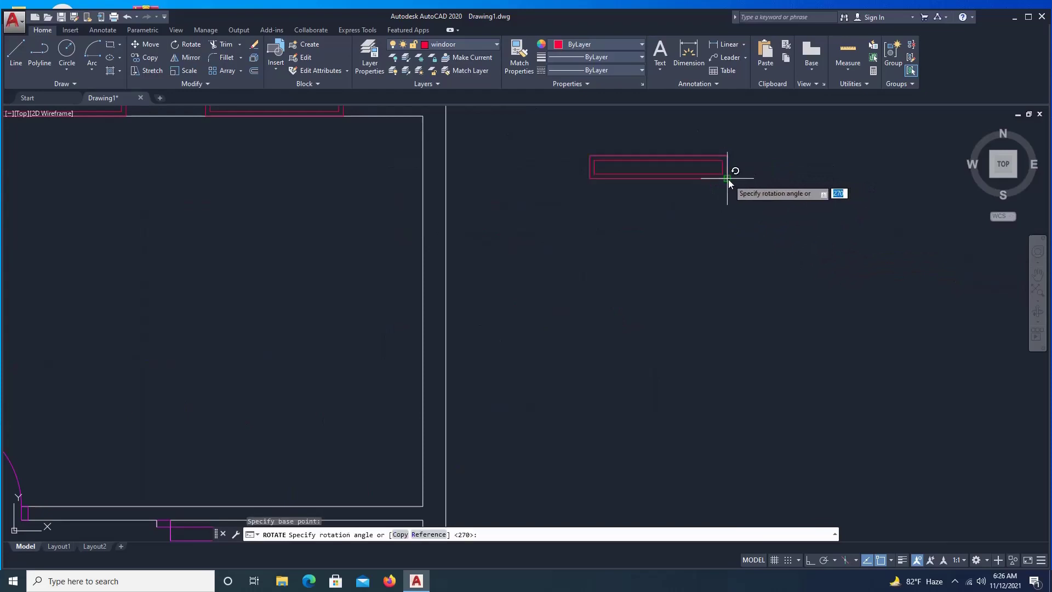
left_click(730, 258)
Select the upright red window and zoom out to the full plan.
scroll(730, 257, "down", 2)
scroll(730, 257, "down", 2)
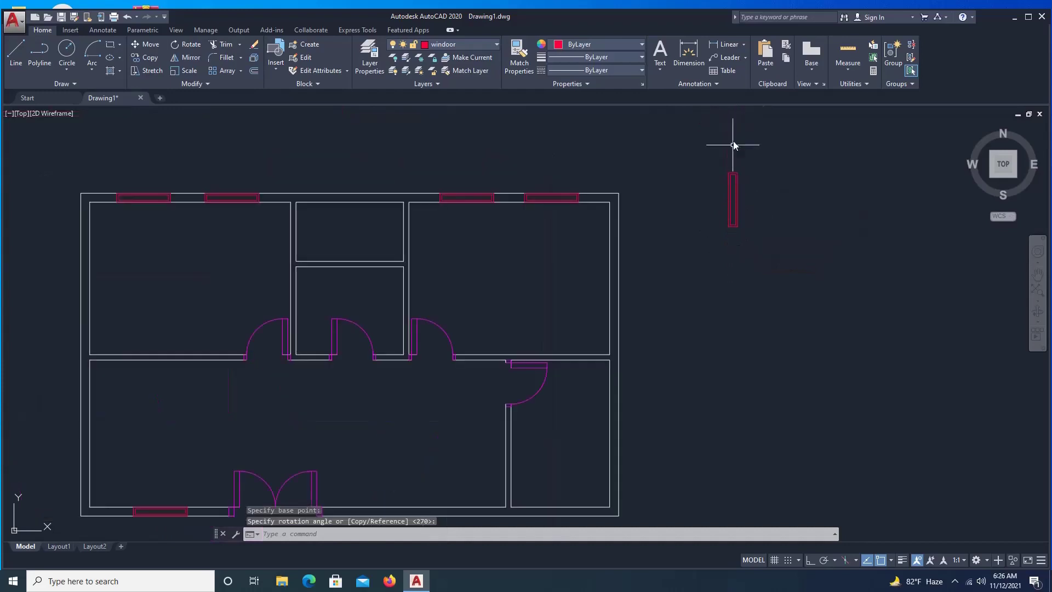
left_click_drag(718, 146, 718, 261)
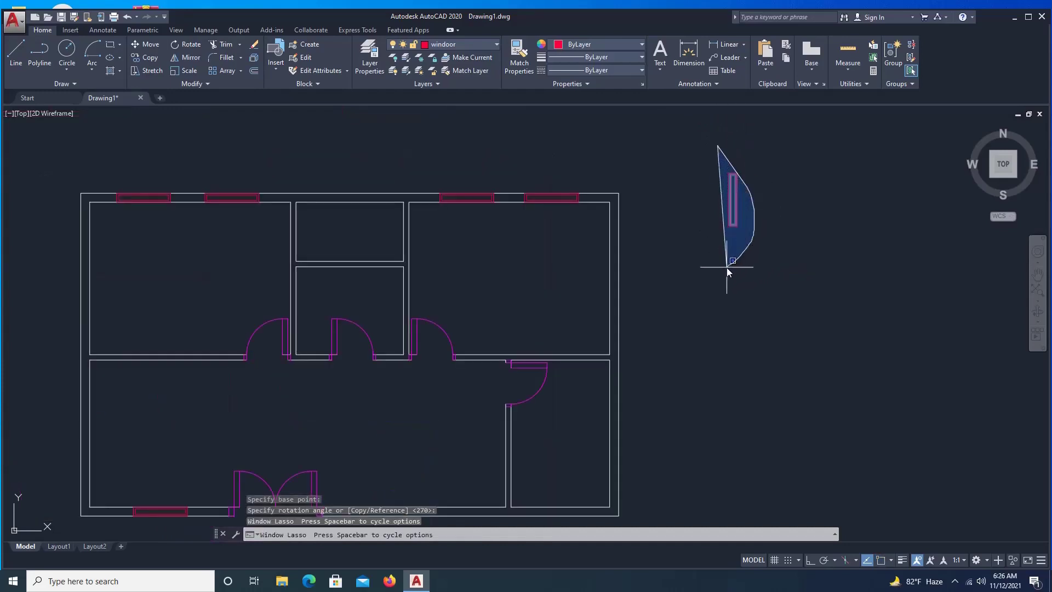
scroll(717, 253, "up", 5)
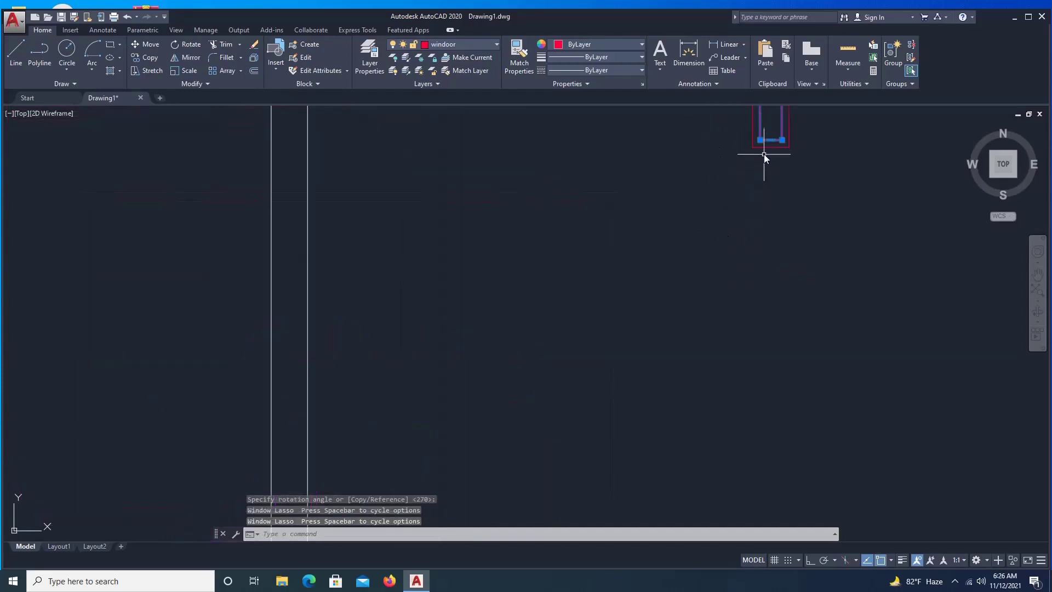
scroll(763, 147, "down", 5)
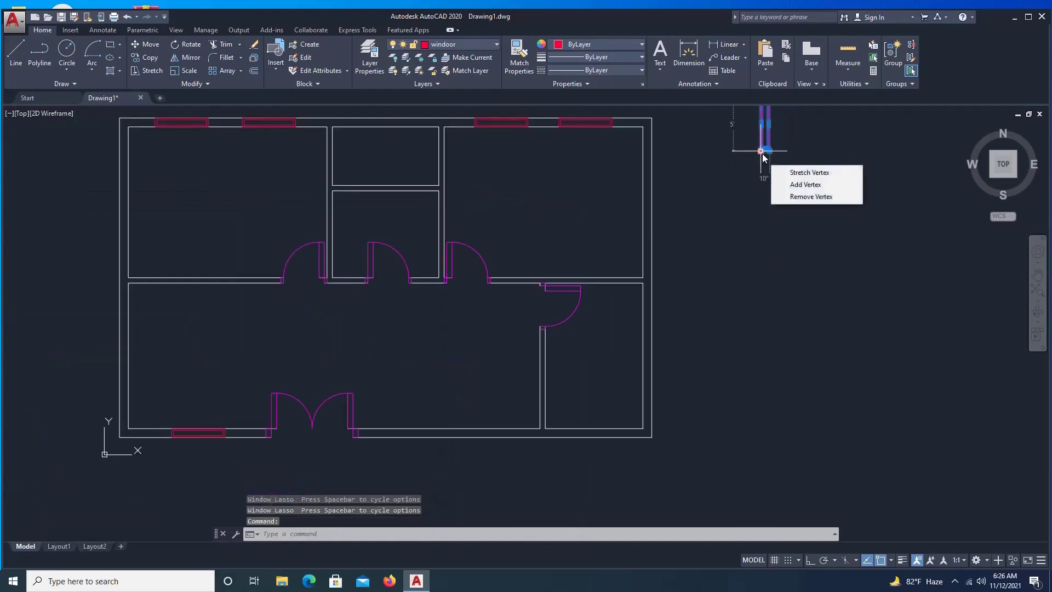
scroll(737, 257, "down", 2)
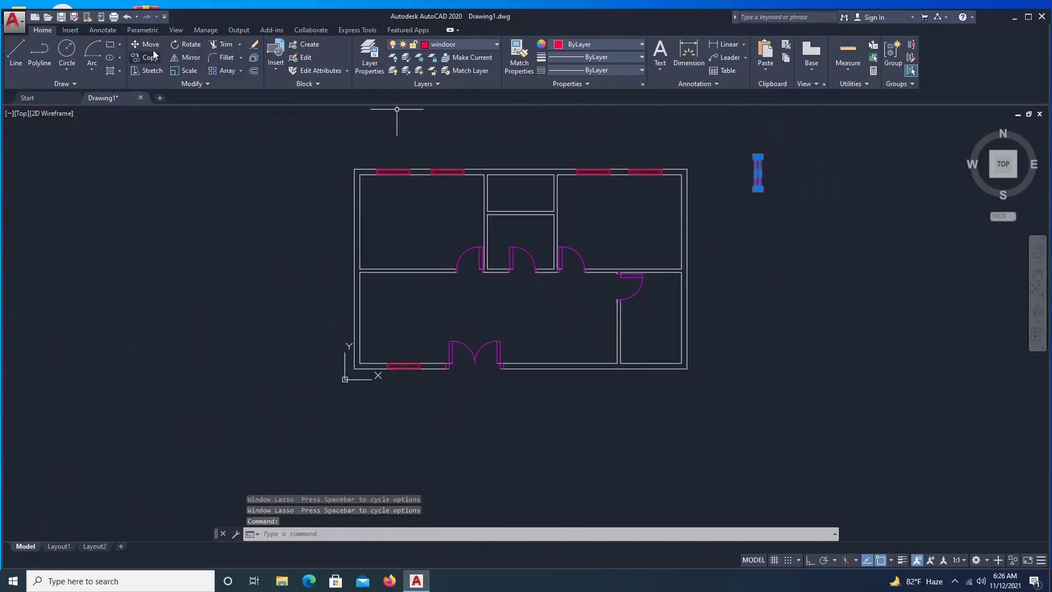
Copy the upright window onto the right wall's upper room.
left_click(139, 57)
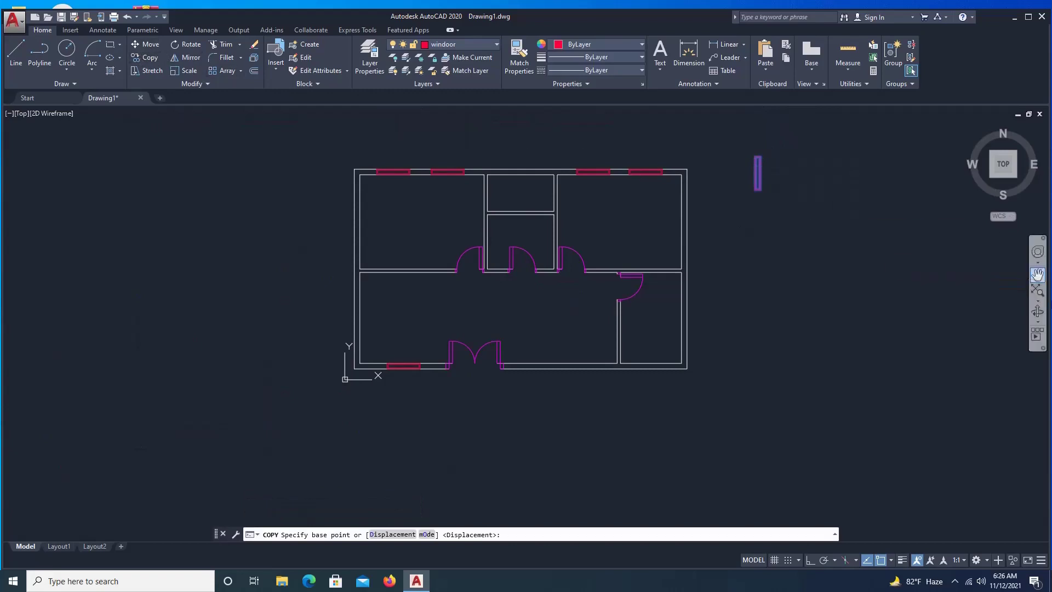
left_click(759, 191)
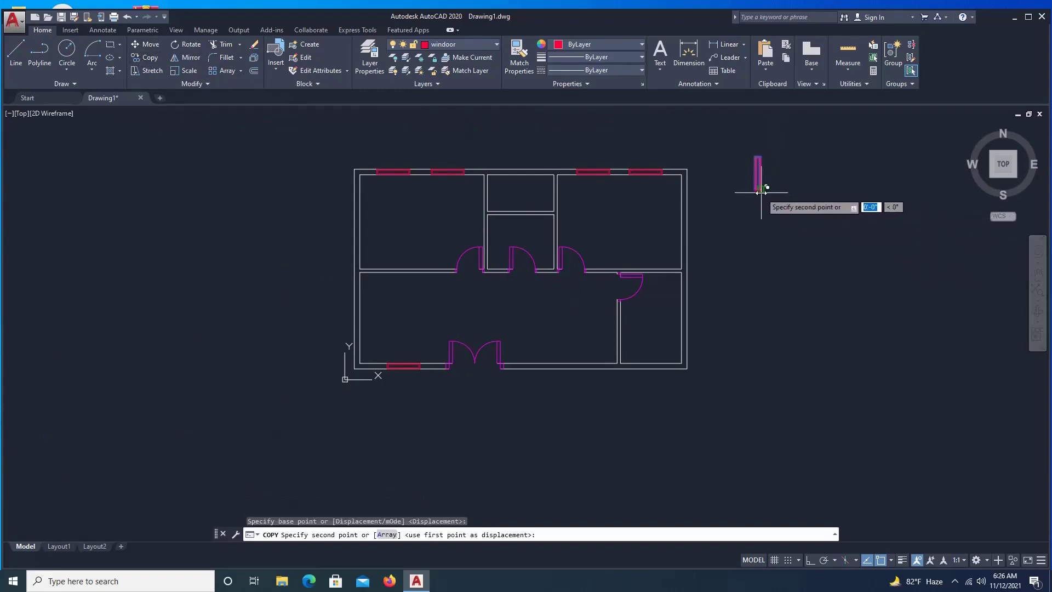
scroll(685, 238, "up", 4)
scroll(685, 237, "up", 4)
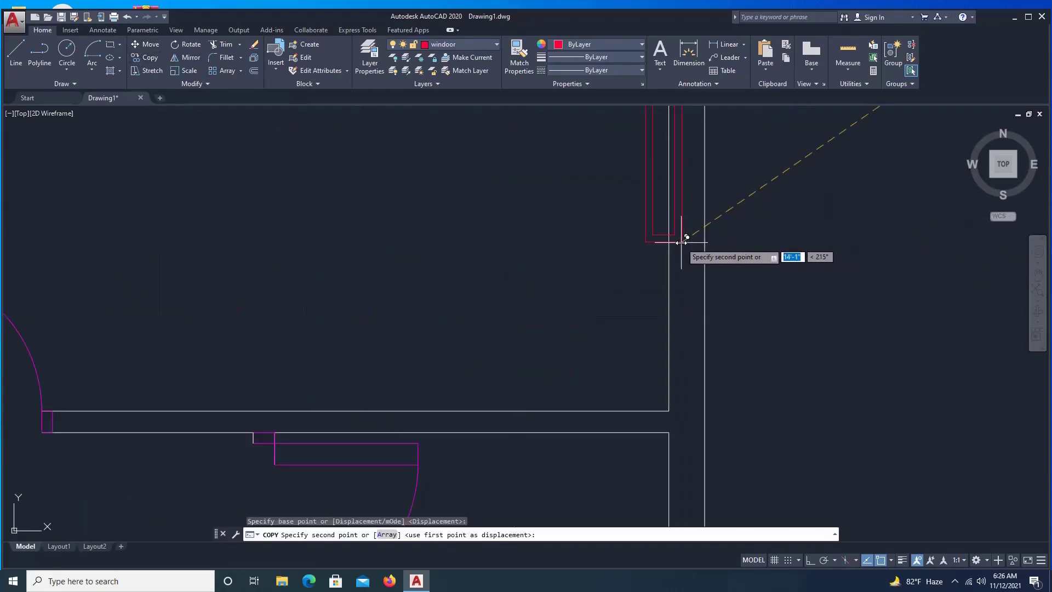
left_click(705, 246)
key("Return")
scroll(541, 333, "down", 5)
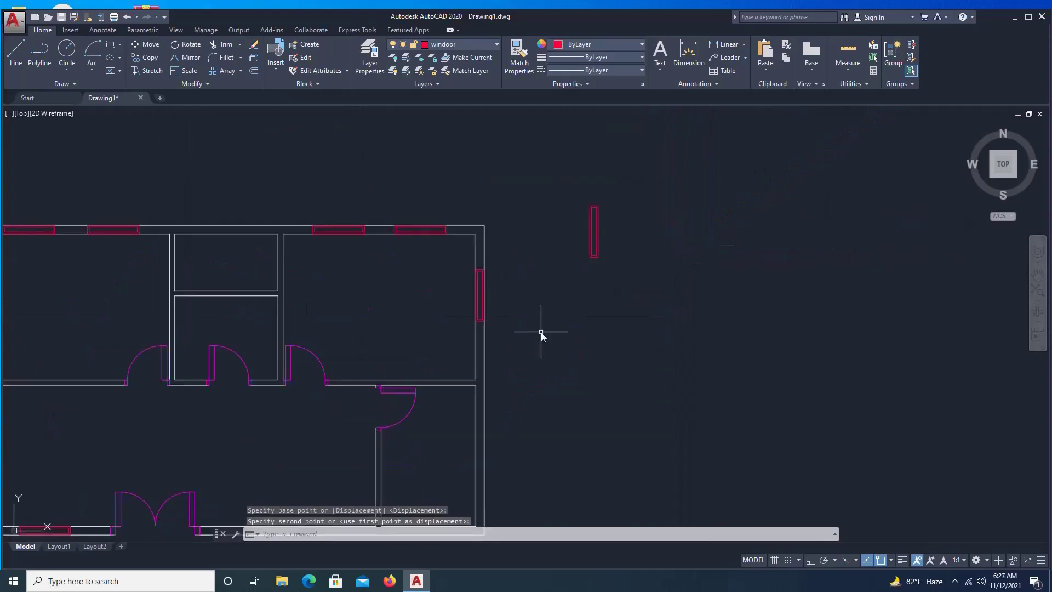
scroll(480, 321, "up", 4)
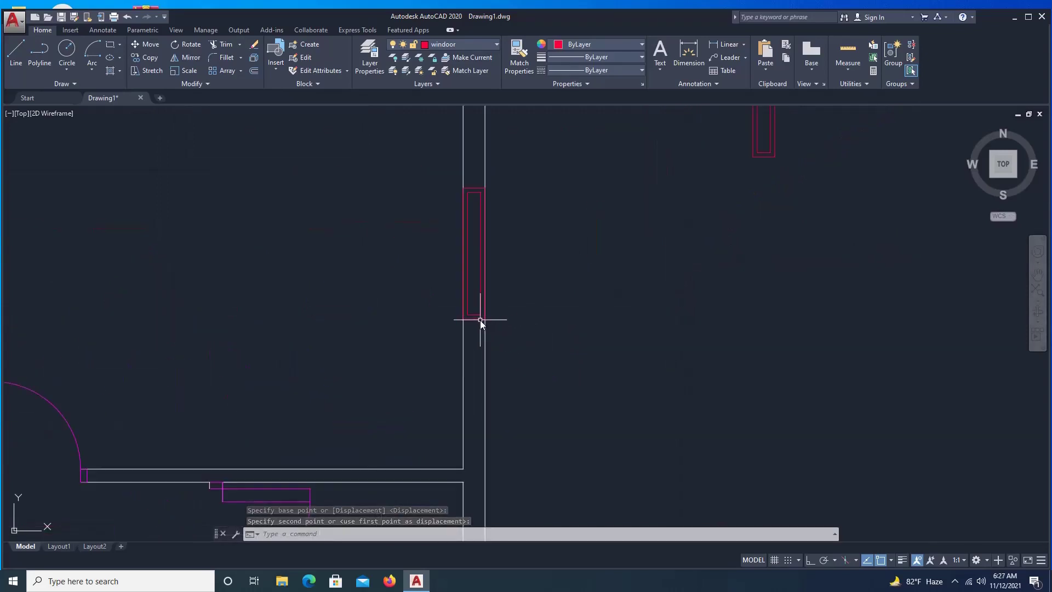
Copy the right-wall window to the lower right wall and the left wall's upper room.
left_click(480, 320)
scroll(540, 295, "down", 5)
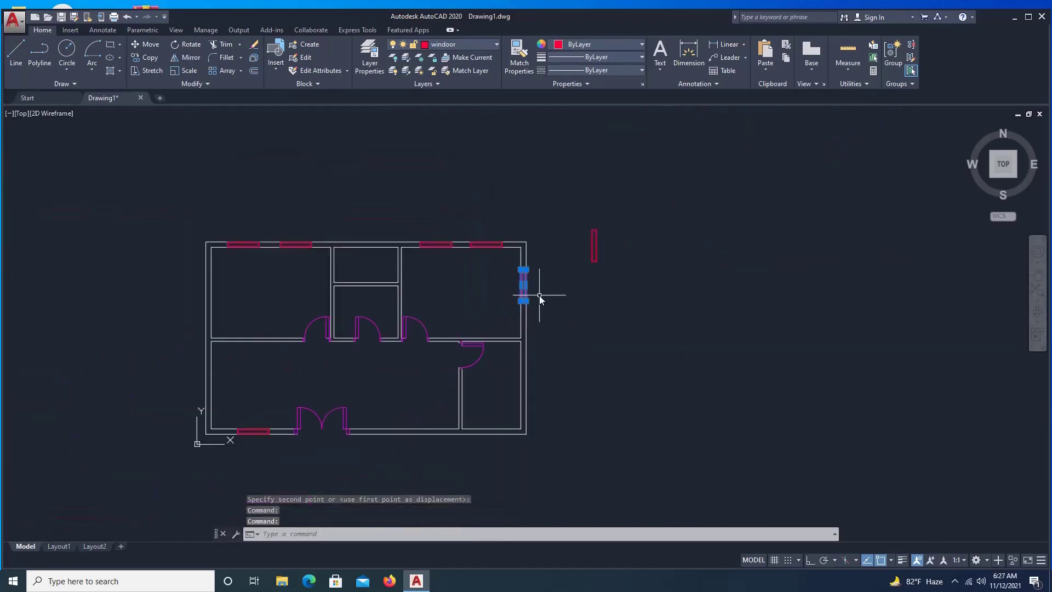
left_click(150, 58)
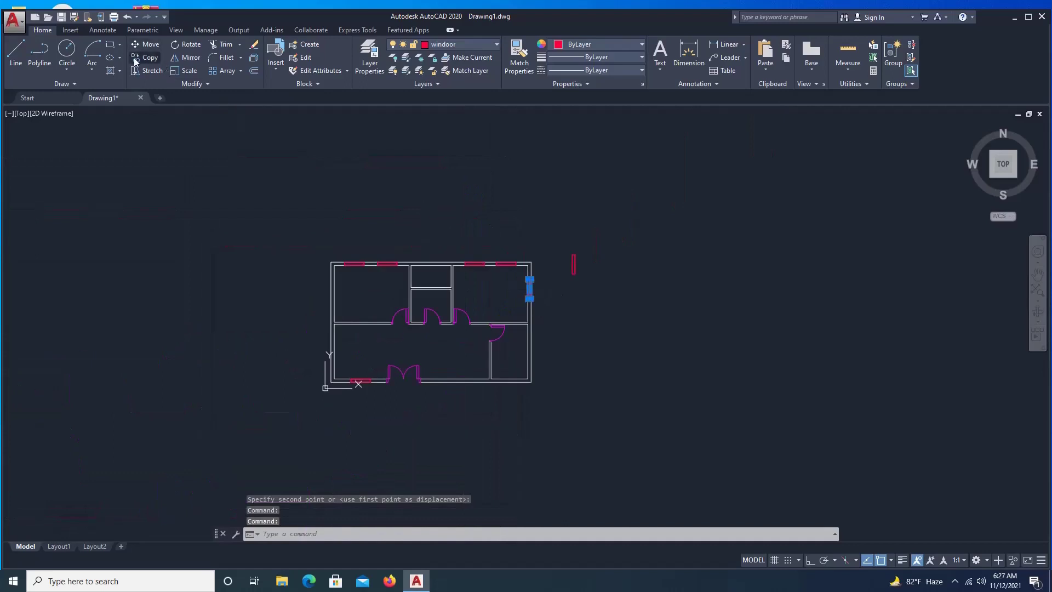
scroll(509, 327, "up", 4)
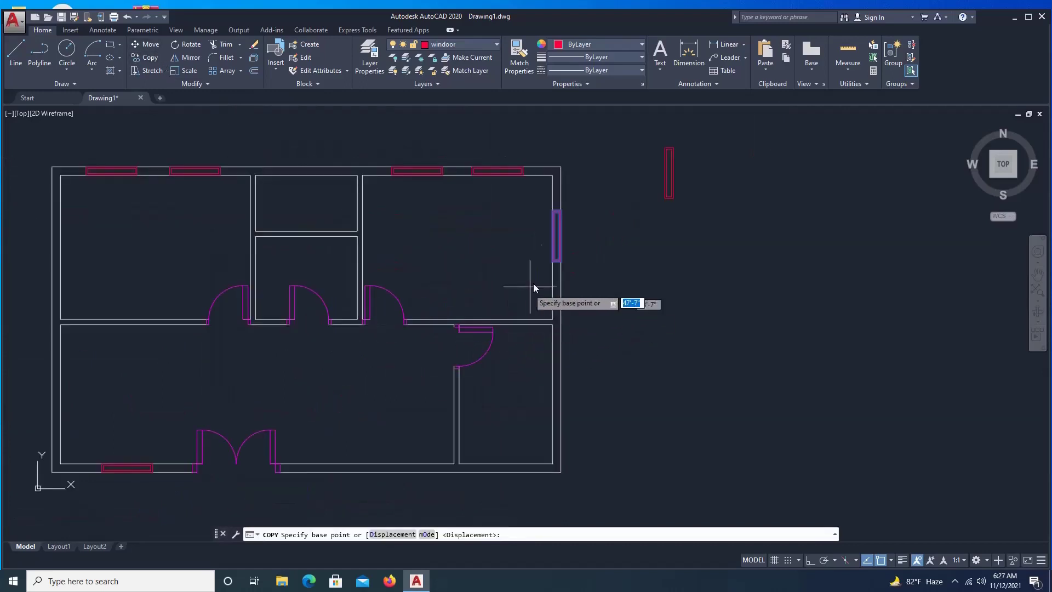
left_click(553, 262)
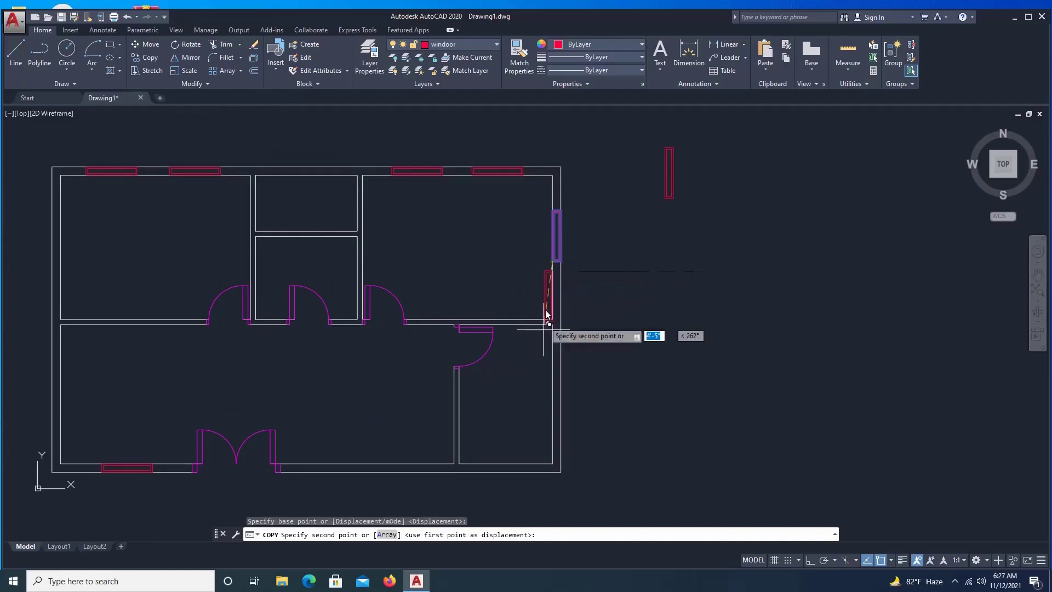
left_click(553, 410)
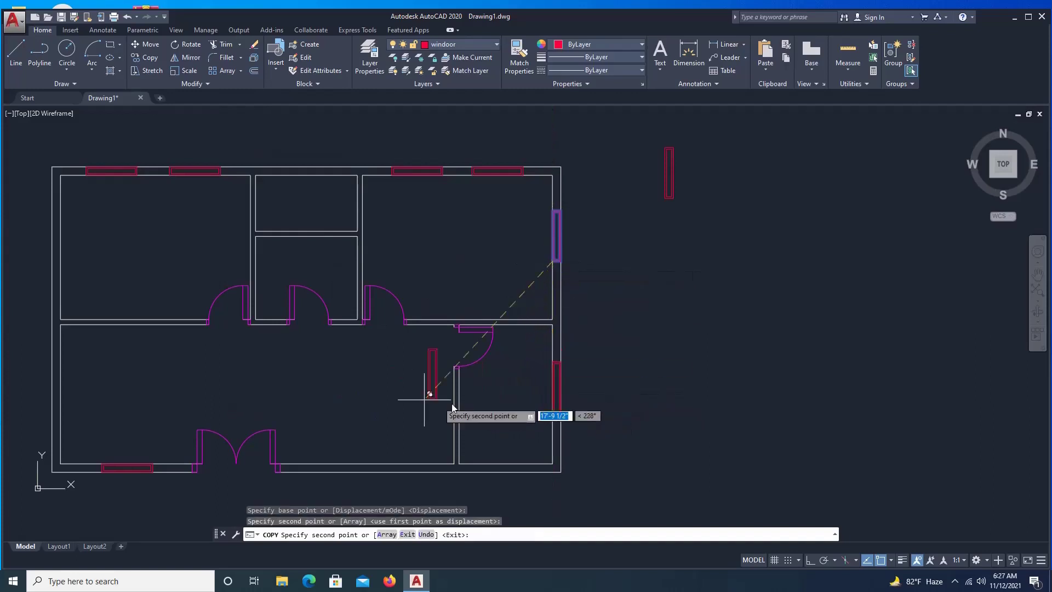
left_click(54, 265)
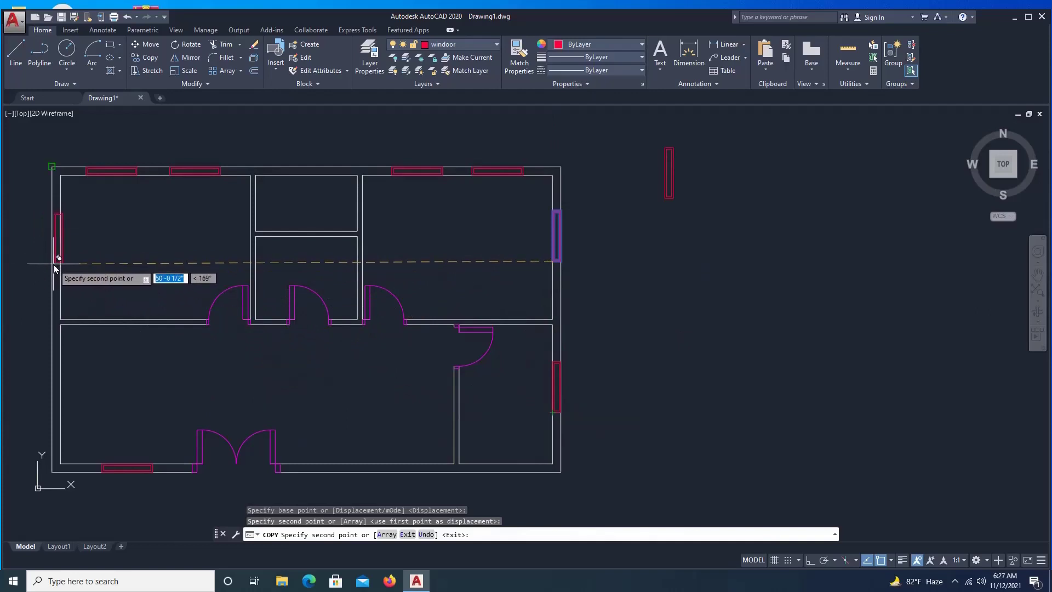
key("Return")
Pan around the plan and select the window on the left wall.
scroll(53, 265, "up", 2)
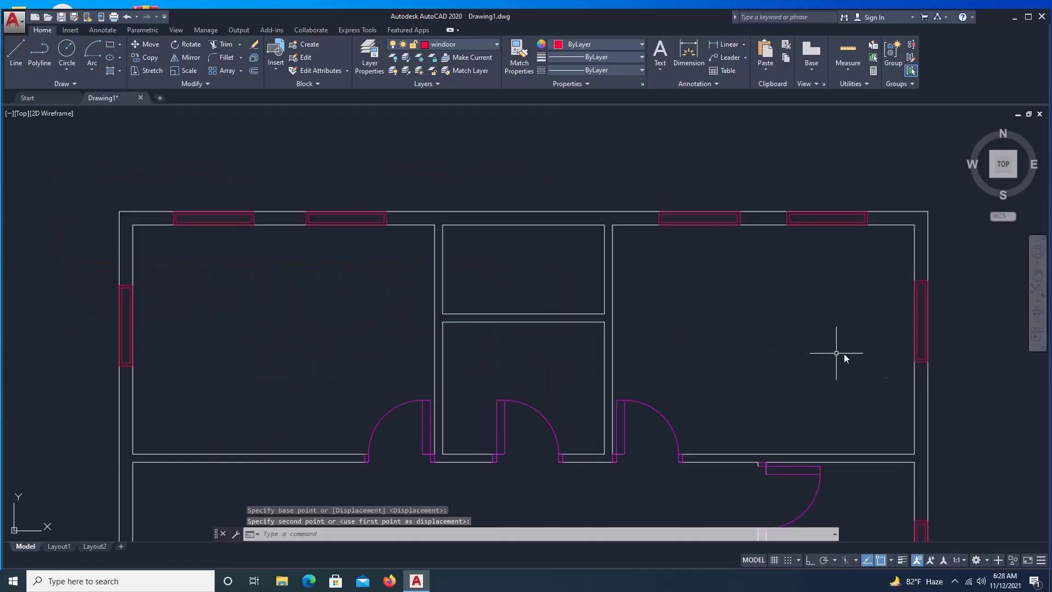
left_click(1037, 274)
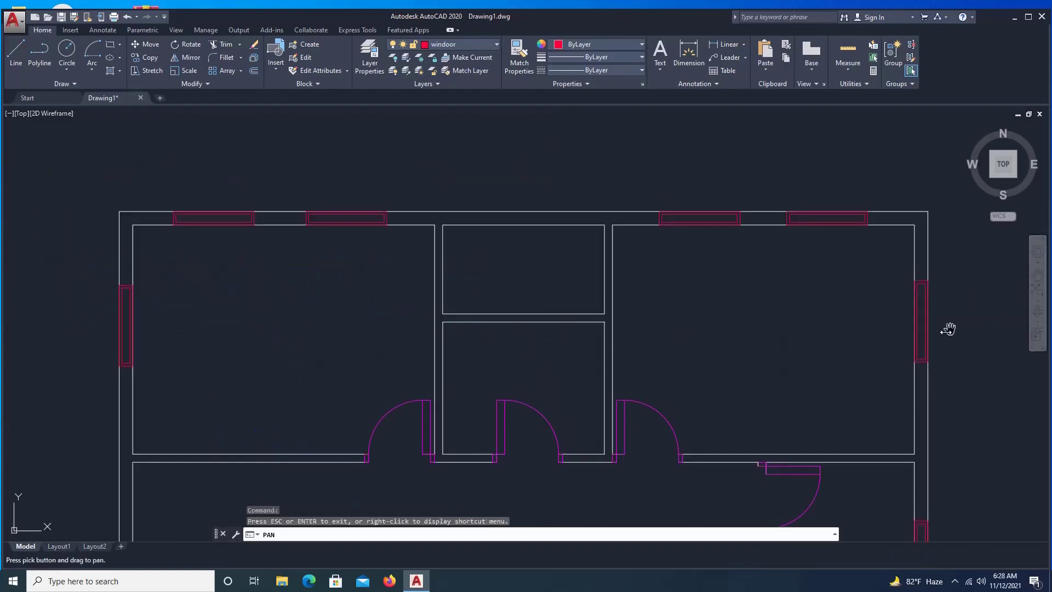
scroll(704, 393, "down", 3)
key("Escape")
scroll(310, 204, "up", 2)
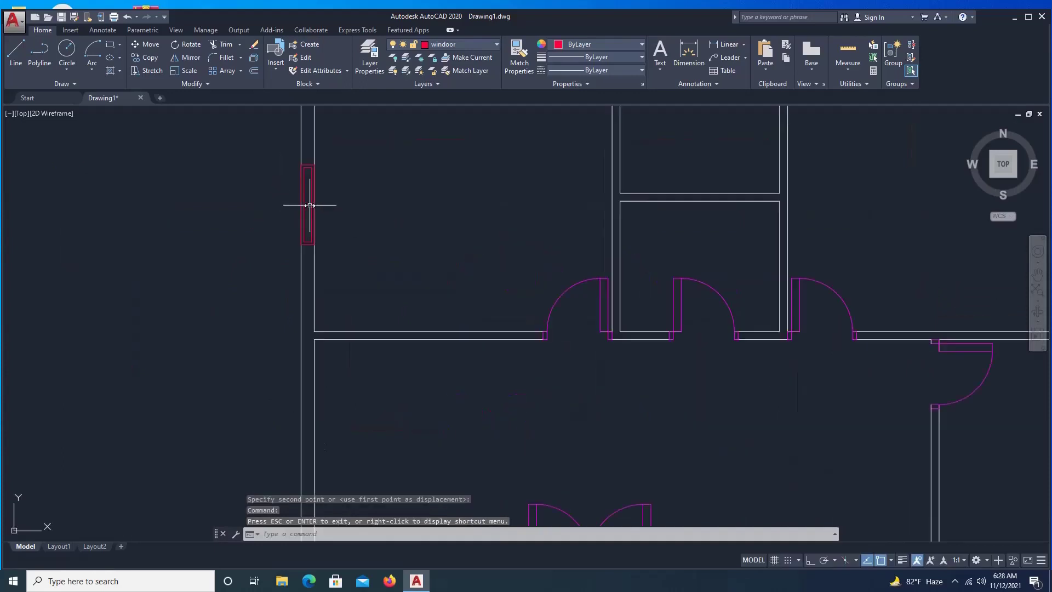
scroll(309, 205, "up", 2)
left_click(308, 213)
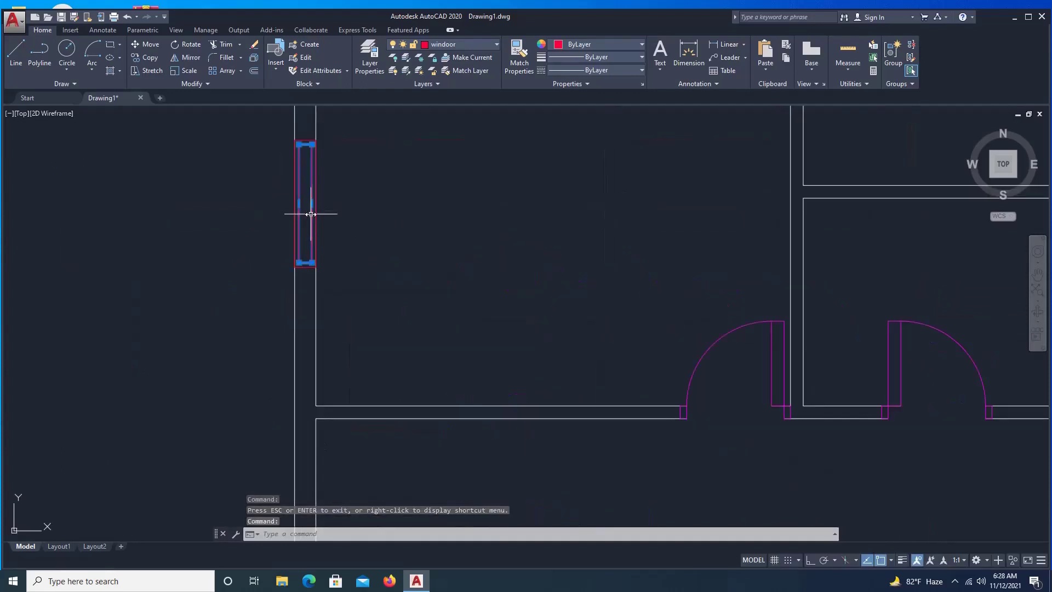
scroll(380, 233, "down", 4)
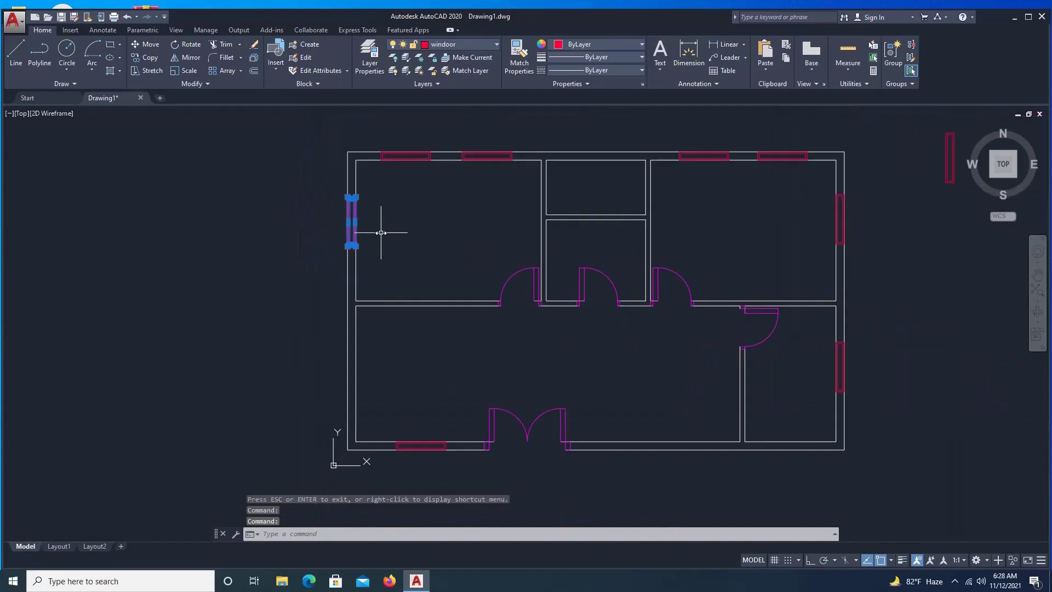
Copy the left-wall window down to the lower-left room's wall.
left_click(149, 57)
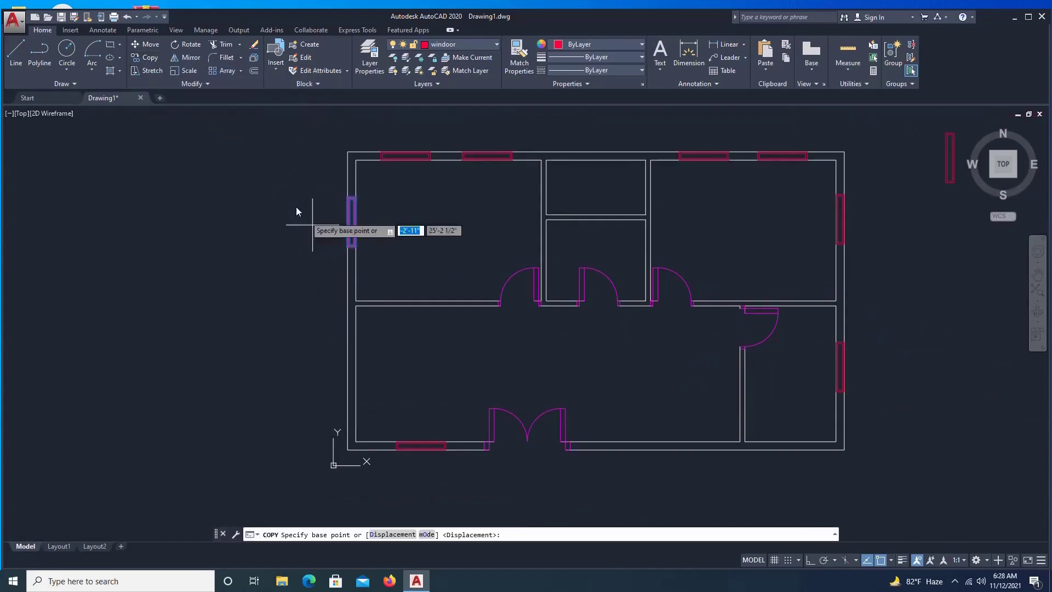
left_click(356, 247)
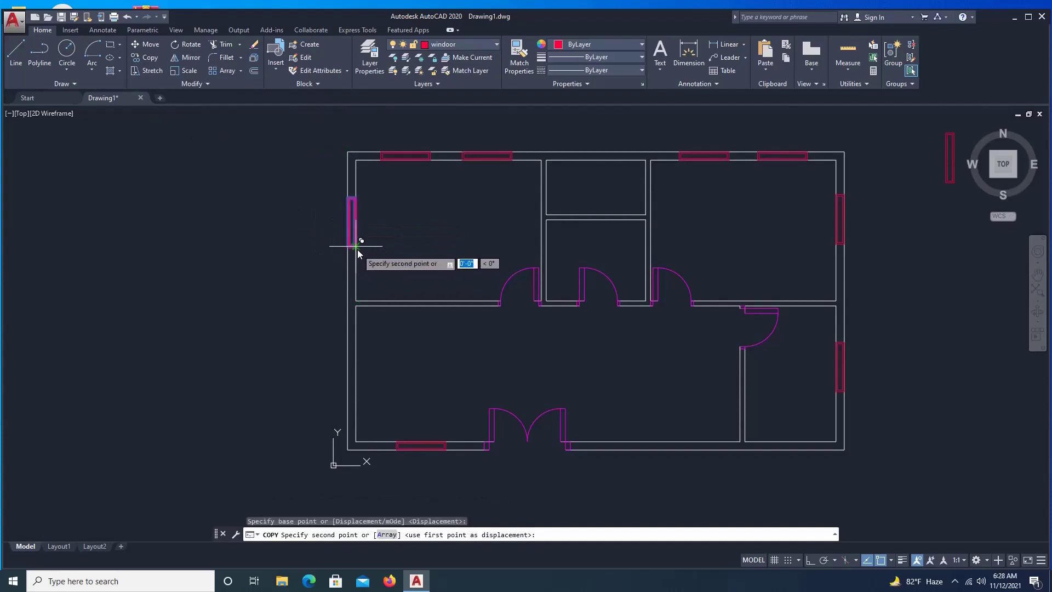
left_click(355, 389)
key("Return")
Copy the bottom-wall window to the bottom wall right of the double door.
middle_click_drag(451, 465, 248, 466)
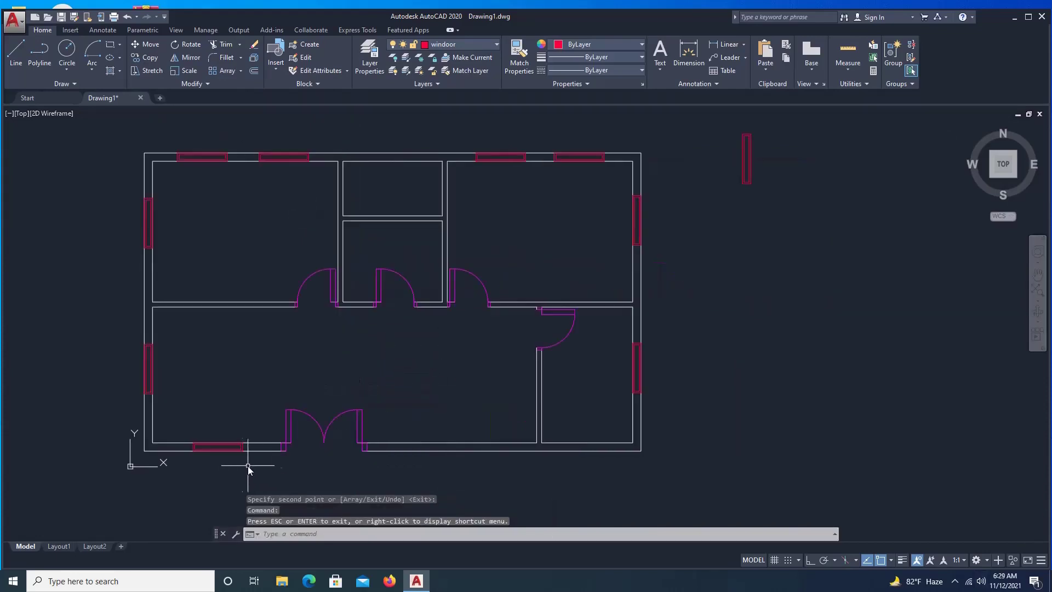
scroll(231, 465, "up", 3)
scroll(230, 464, "up", 1)
left_click(255, 427)
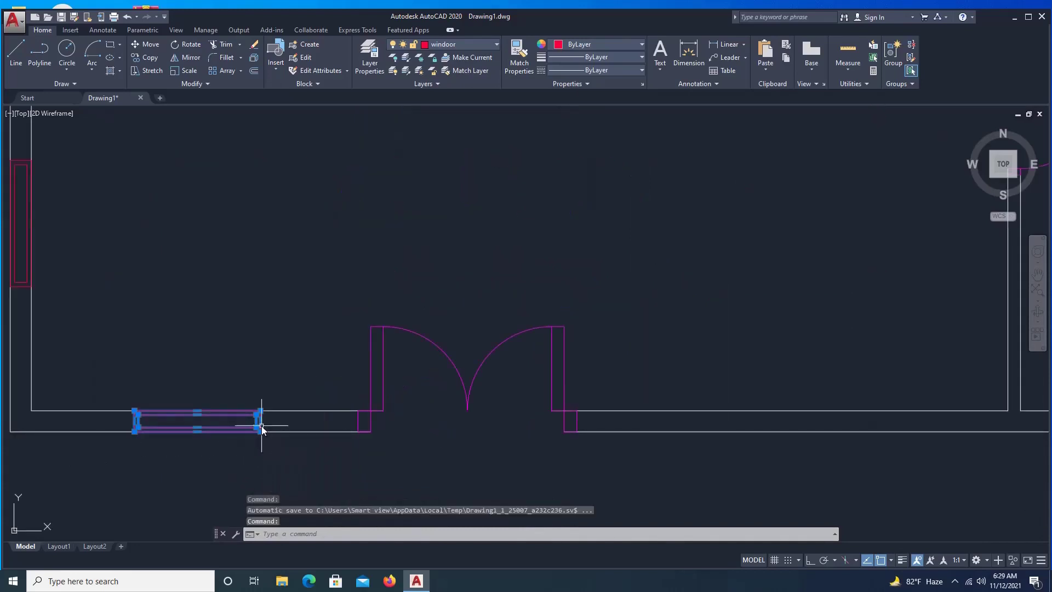
left_click(144, 59)
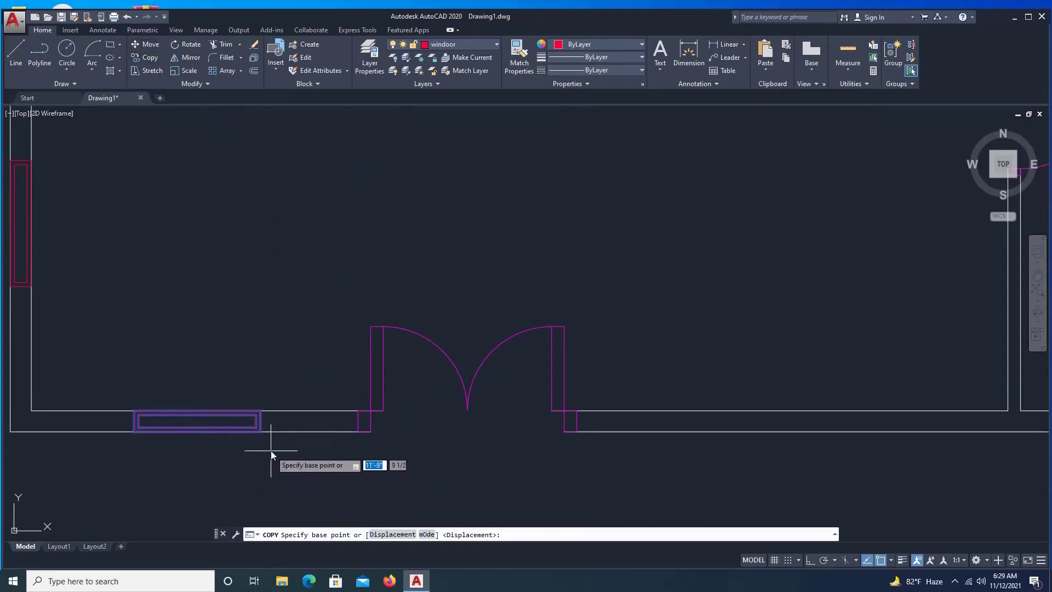
left_click(261, 433)
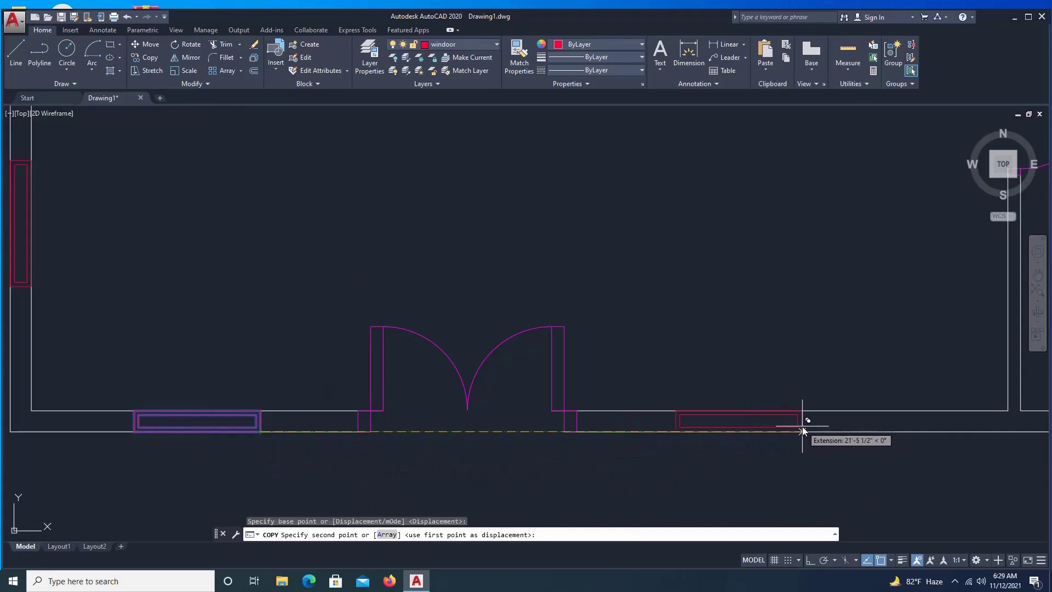
left_click(839, 429)
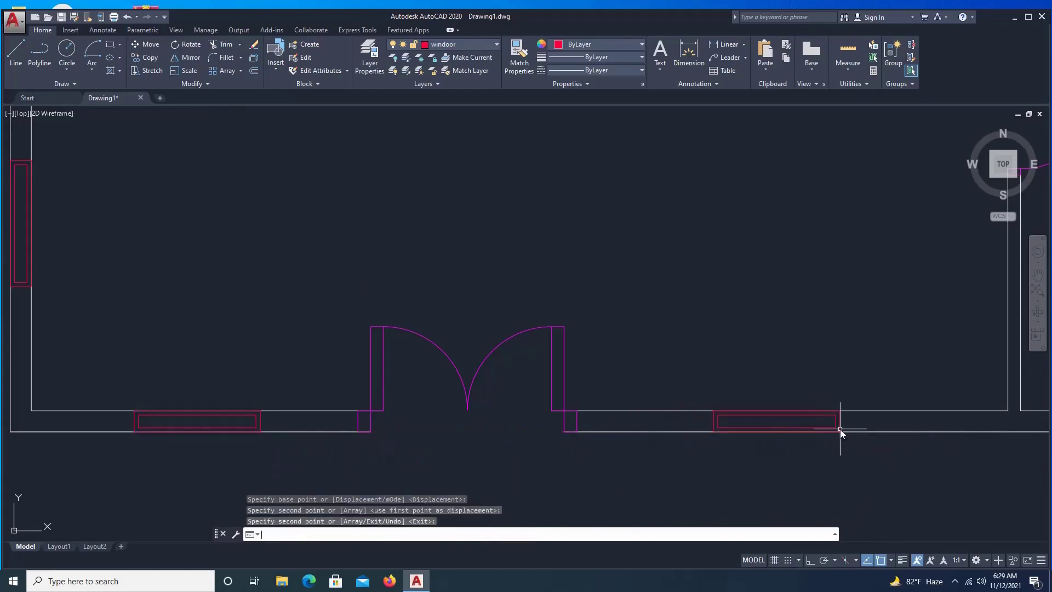
key("Return")
scroll(842, 429, "down", 3)
scroll(850, 429, "down", 2)
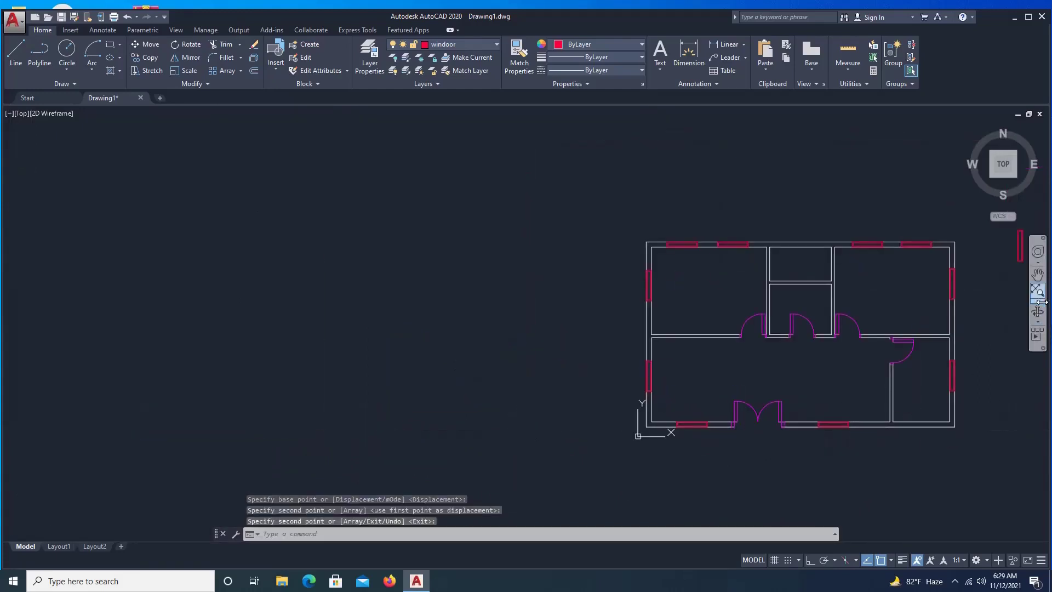
Copy a top-wall window onto the top wall above the upper-left room.
left_click(1035, 274)
mouse_move(917, 347)
left_mouse_down()
mouse_move(698, 368)
mouse_move(539, 365)
left_mouse_up()
scroll(540, 365, "up", 2)
key("Escape")
scroll(493, 263, "up", 4)
left_click(513, 153)
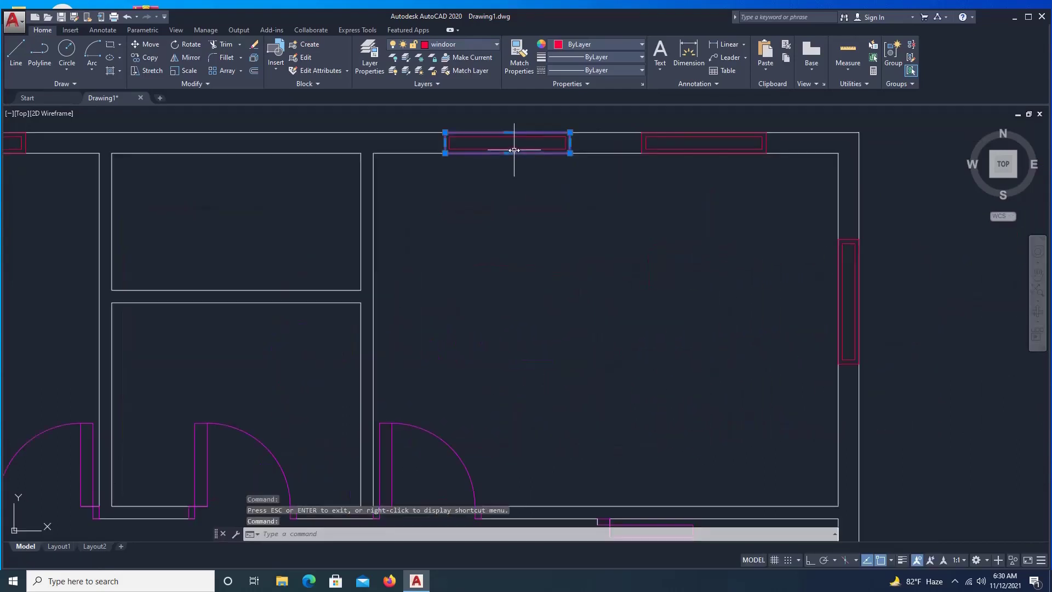
left_click(515, 148)
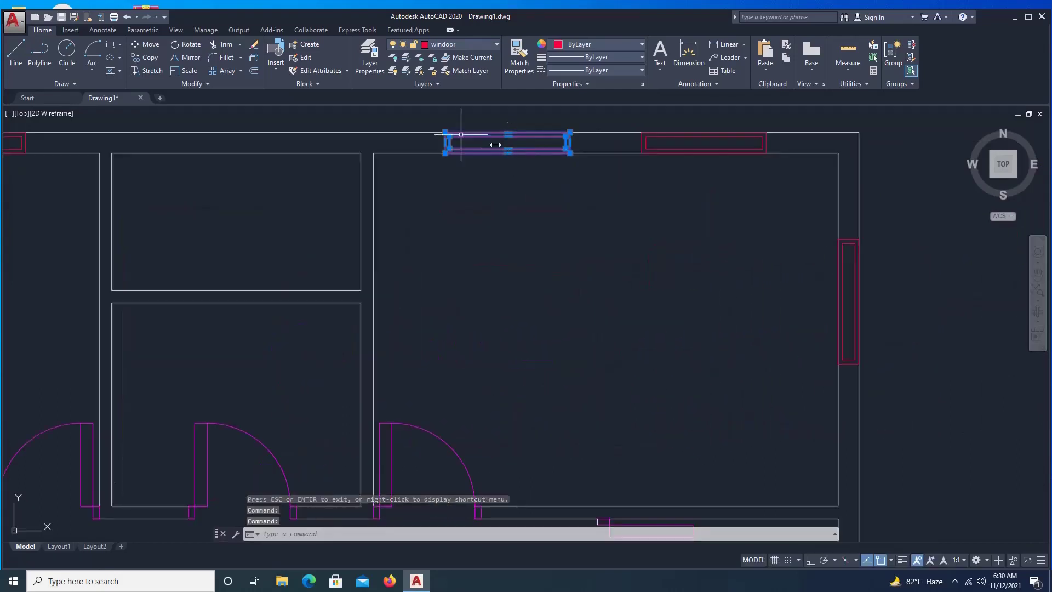
left_click(147, 57)
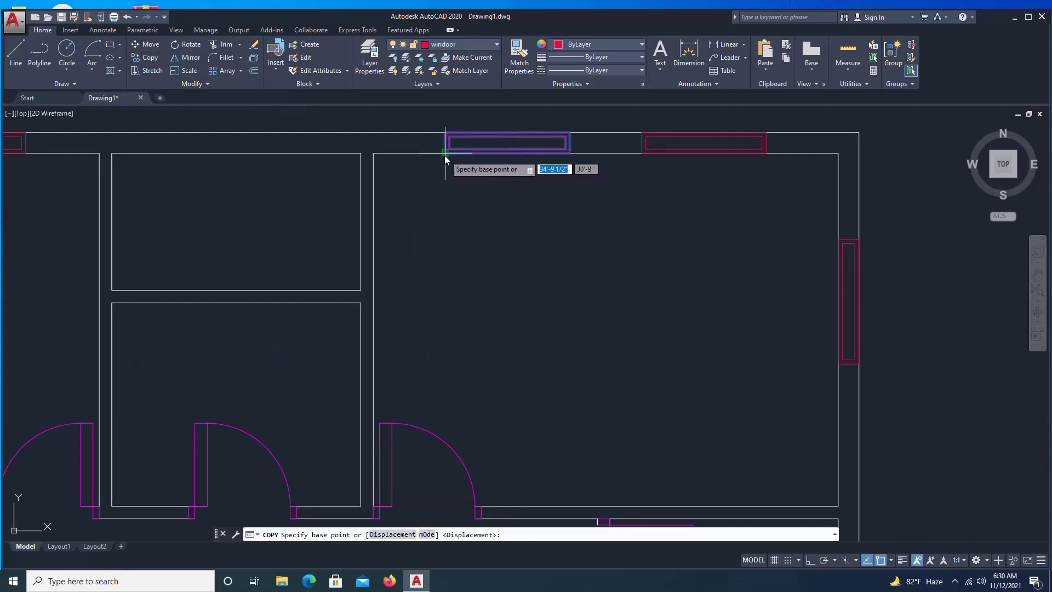
left_click(445, 154)
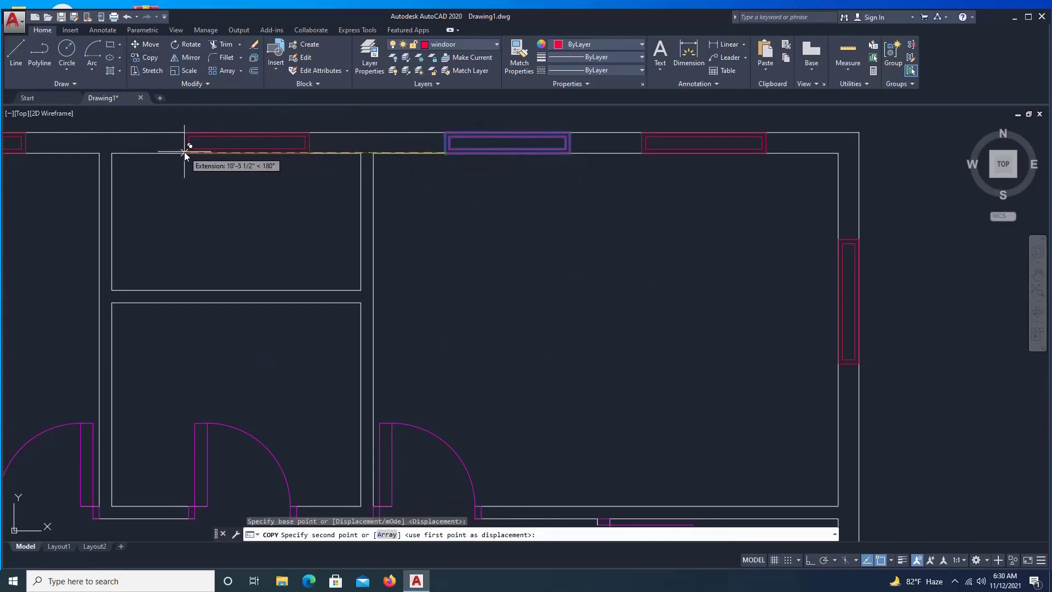
left_click(184, 153)
key("Return")
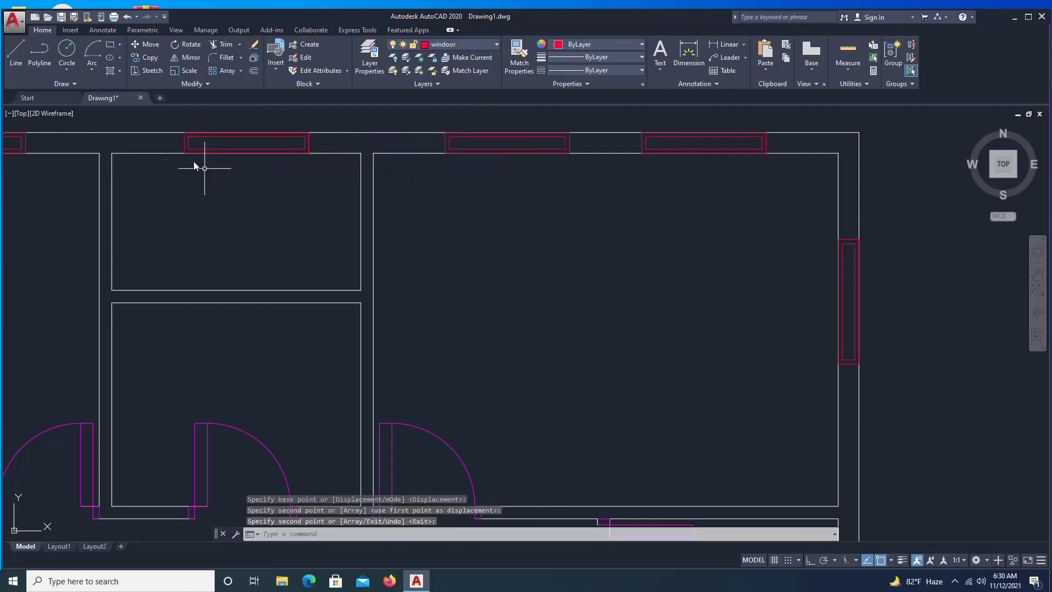
scroll(271, 261, "down", 2)
scroll(271, 261, "down", 2)
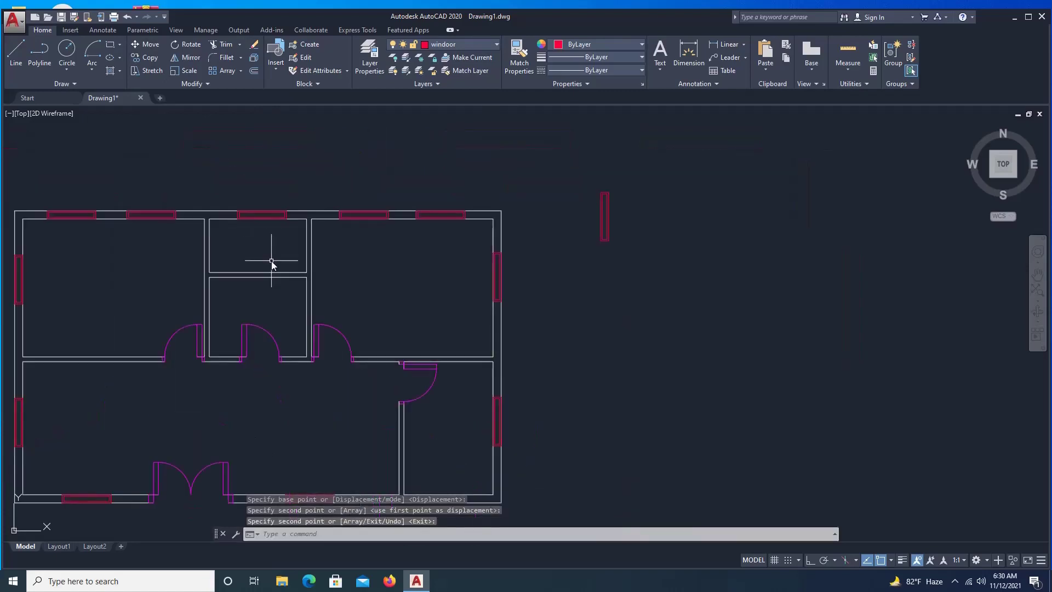
type("p")
Draw a 6" x 30" rectangle beside the plan as the door leaf.
key("Return")
left_click_drag(274, 268, 415, 189)
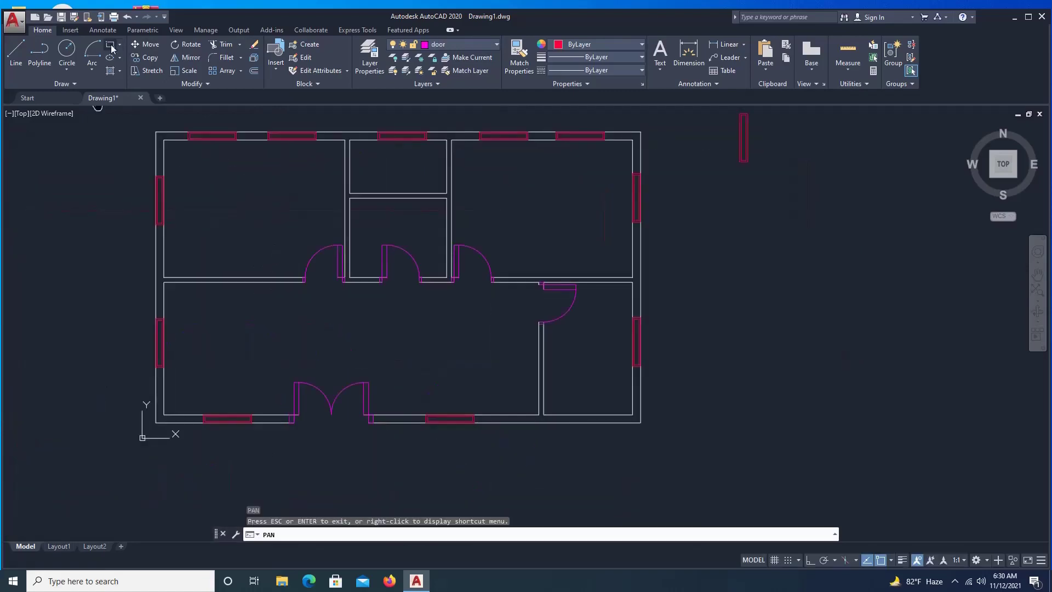
key("Escape")
left_click(110, 44)
left_click(56, 173)
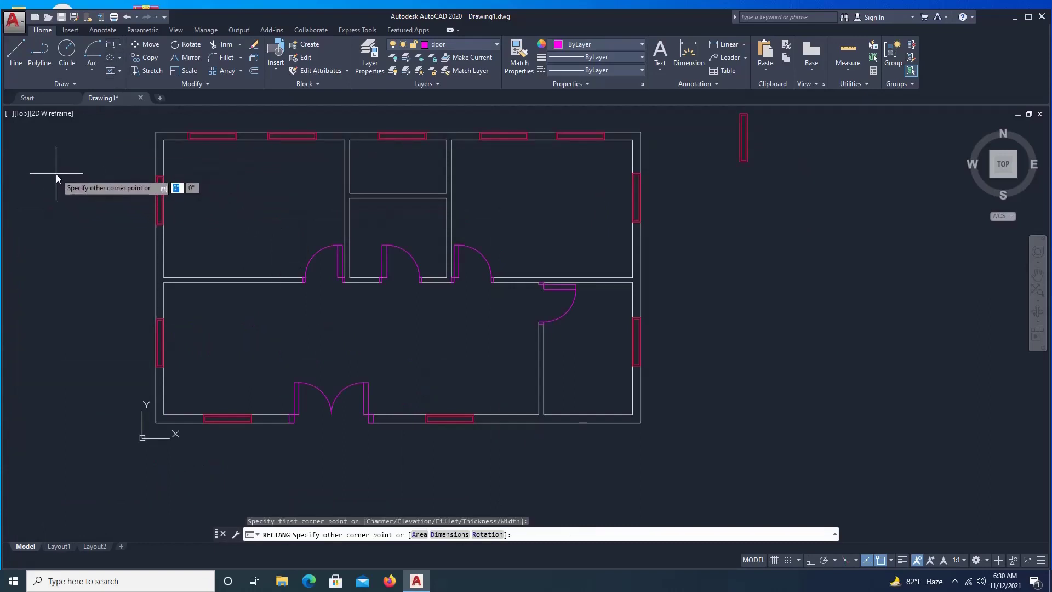
type("@6\",30\"")
key("Return")
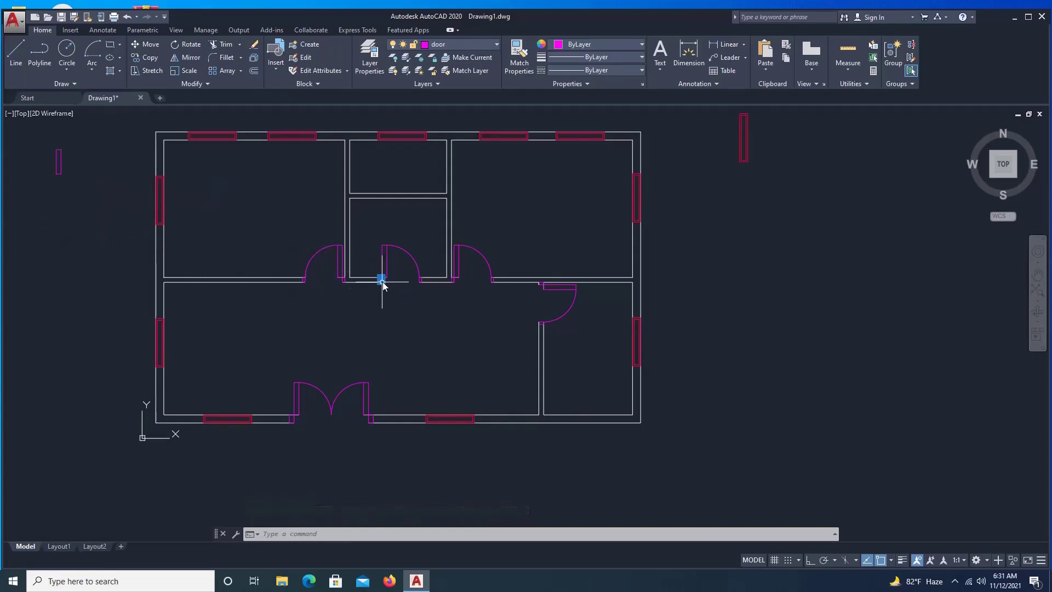
Copy a small door jamb to sit under the new door leaf.
left_click(147, 63)
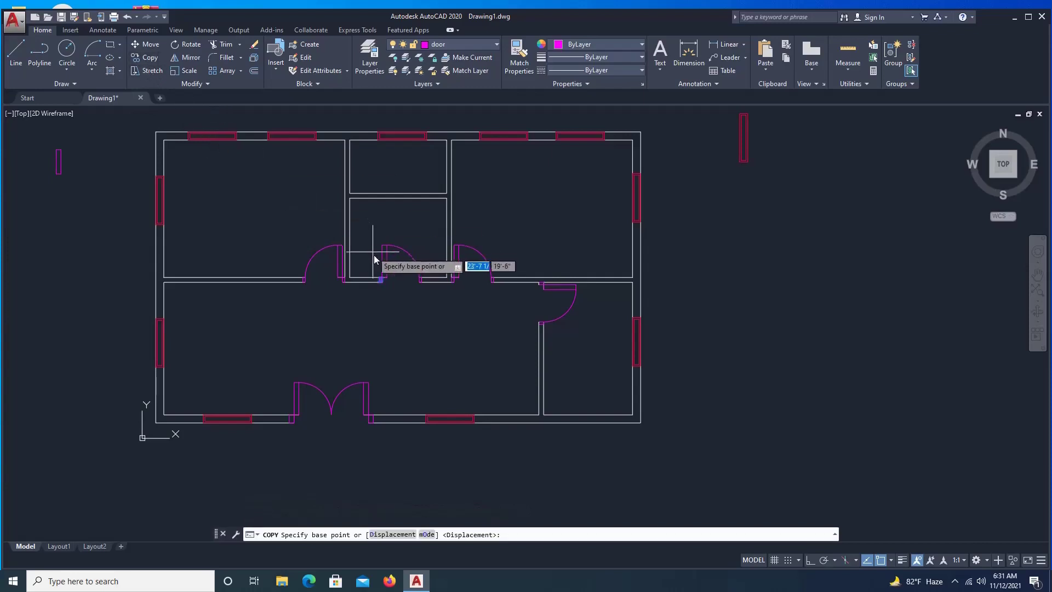
left_click(378, 282)
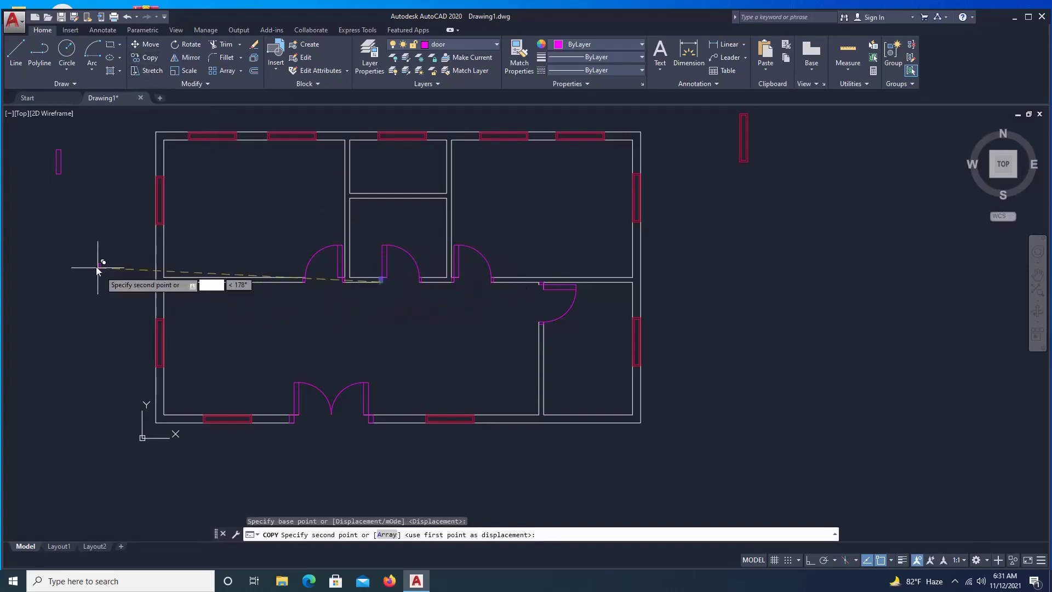
left_click(61, 180)
scroll(60, 181, "up", 5)
key("Return")
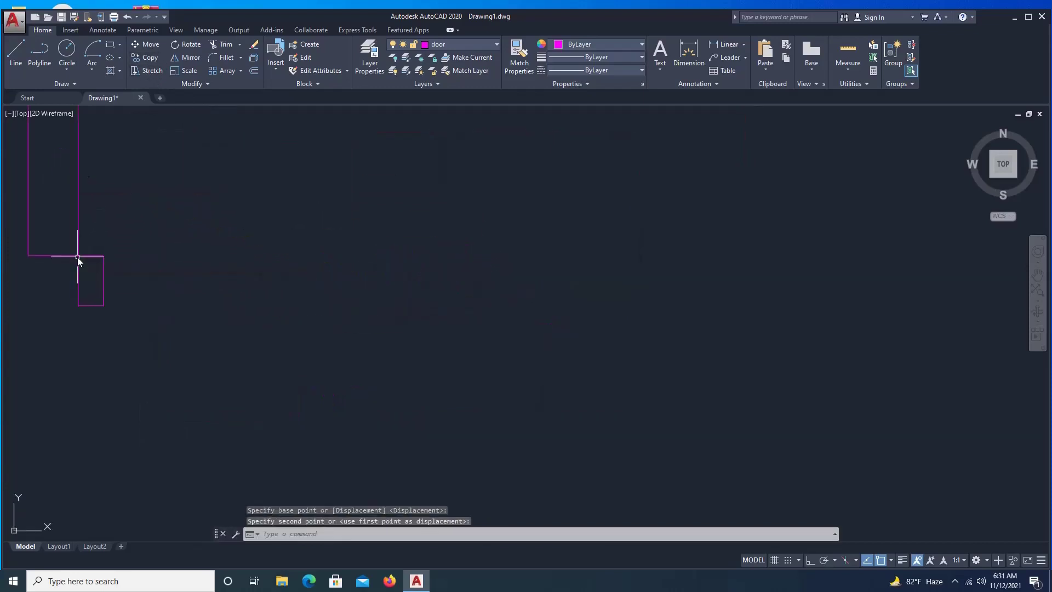
type("m")
key("Return")
scroll(203, 258, "down", 4)
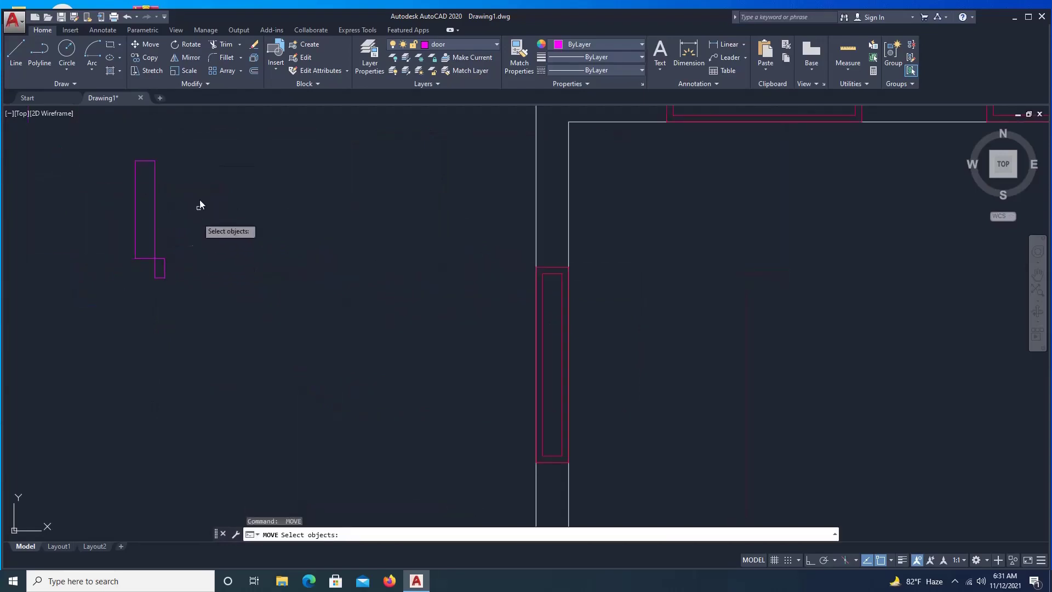
Draw a Center-Start-End quarter-circle swing arc from the leaf's top to its end.
left_click(97, 53)
left_click(92, 70)
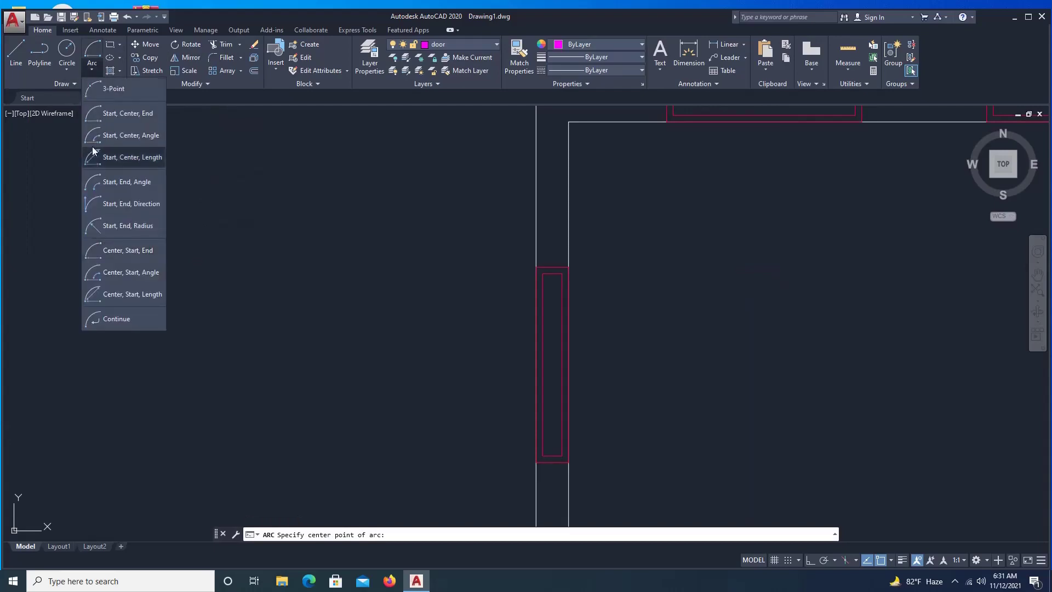
left_click(120, 253)
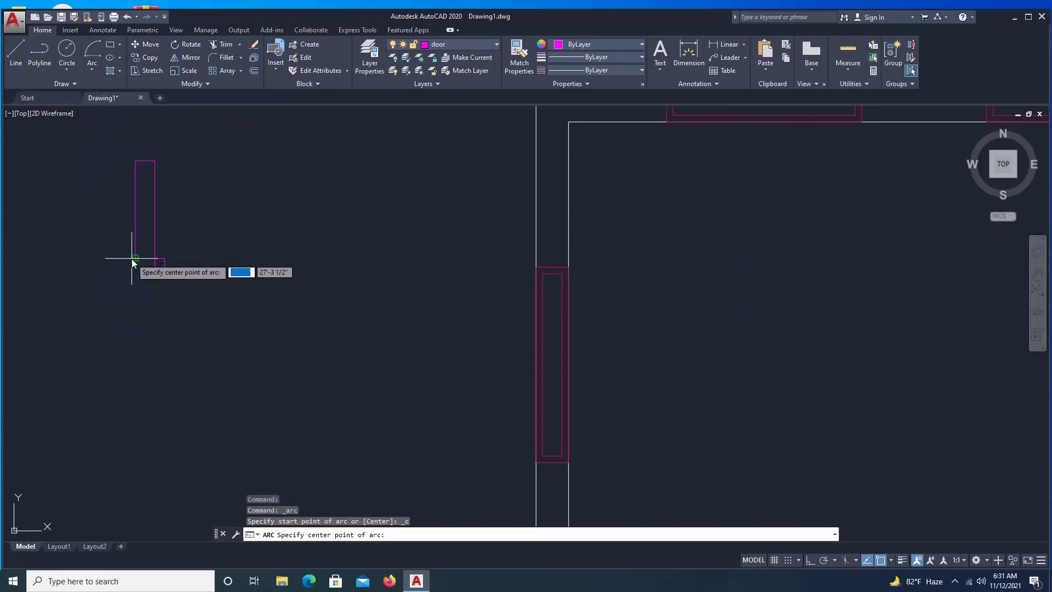
left_click(136, 257)
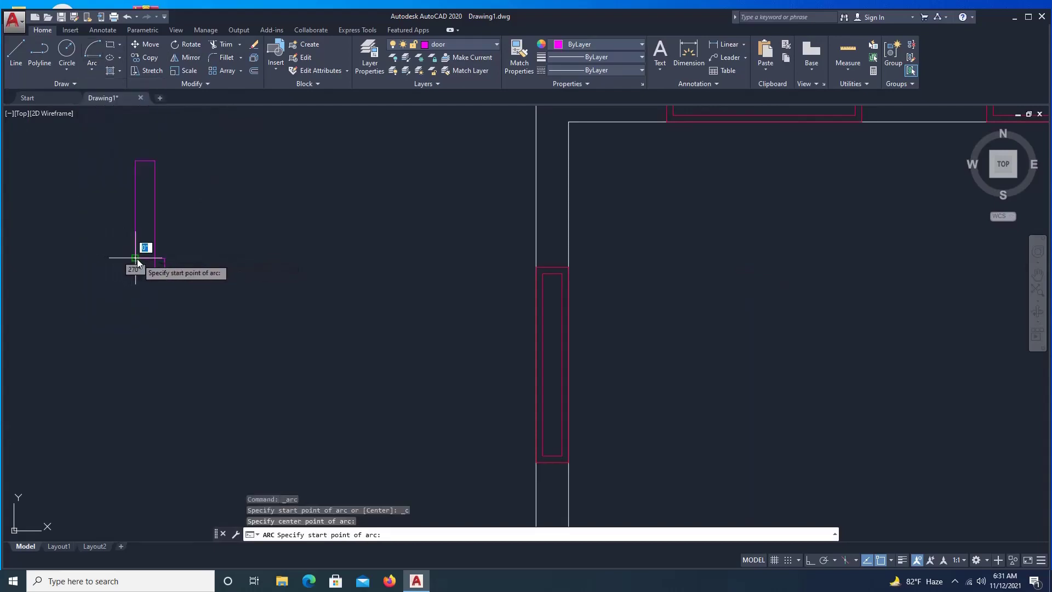
left_click(136, 158)
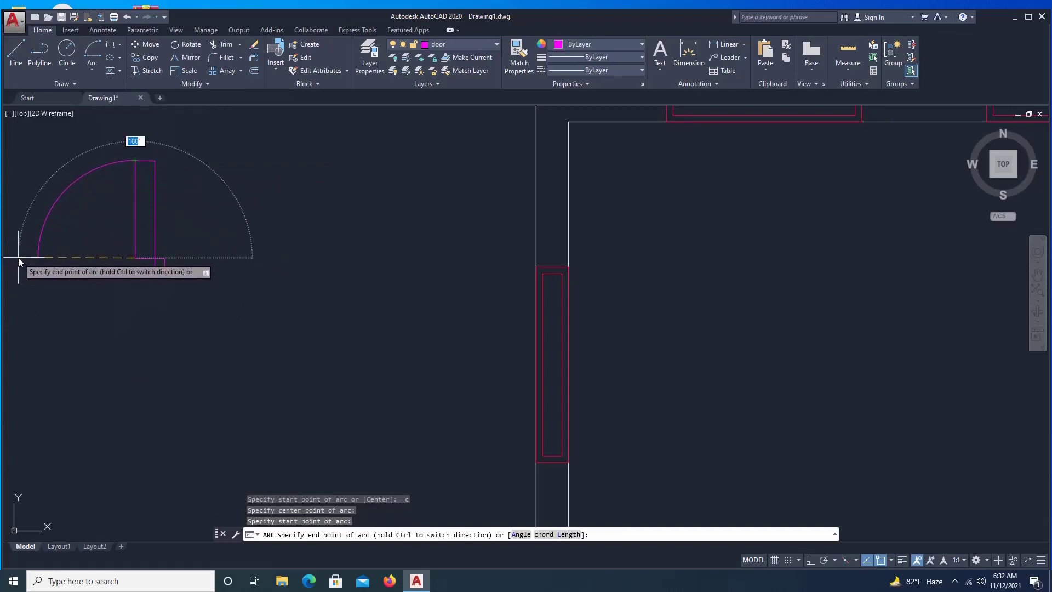
left_click(18, 258)
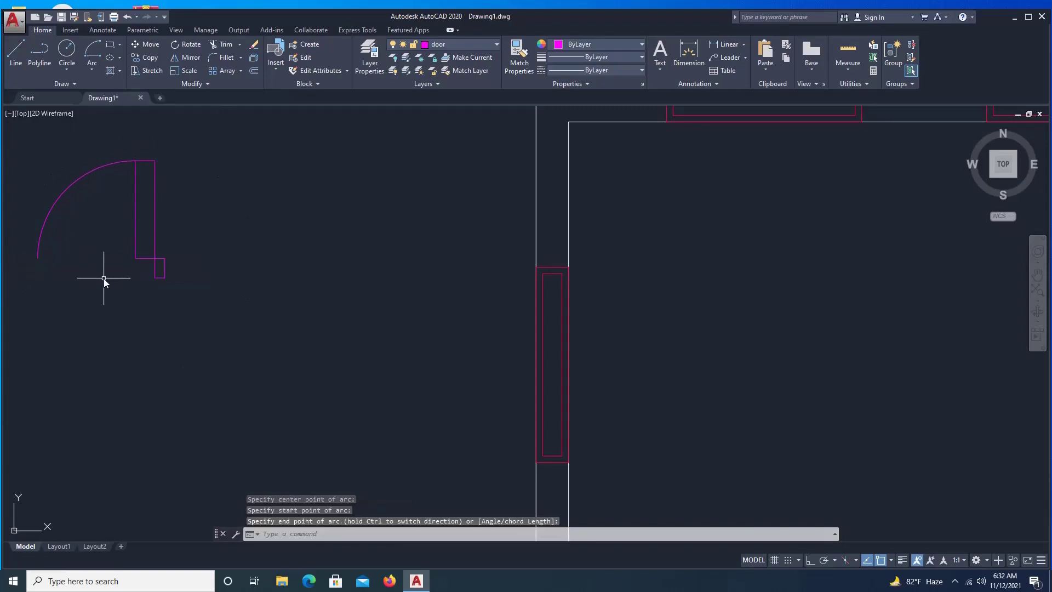
Copy the jamb block to the arc's end.
left_click(155, 278)
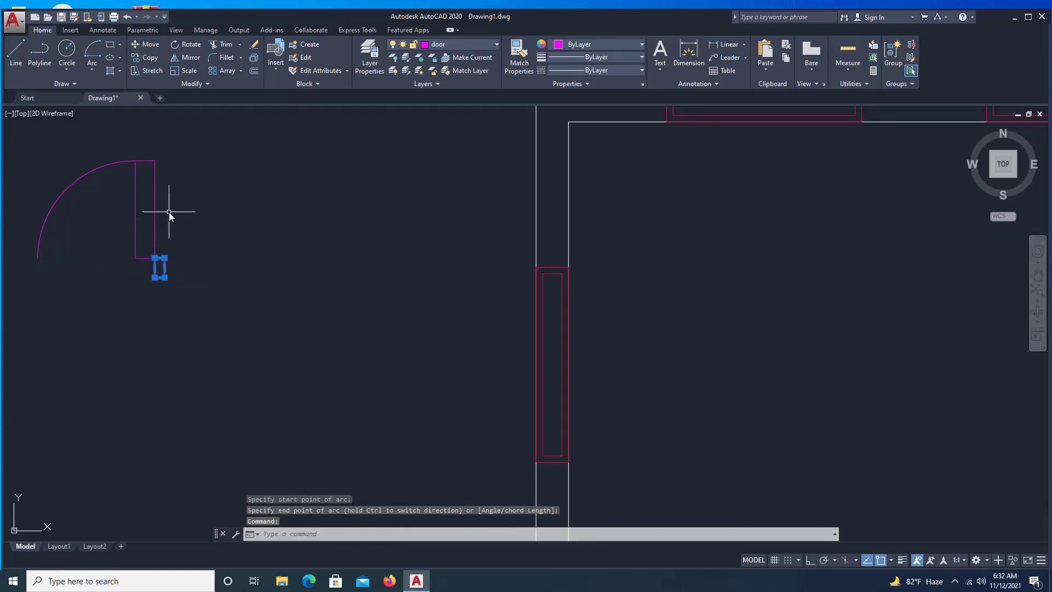
left_click(144, 62)
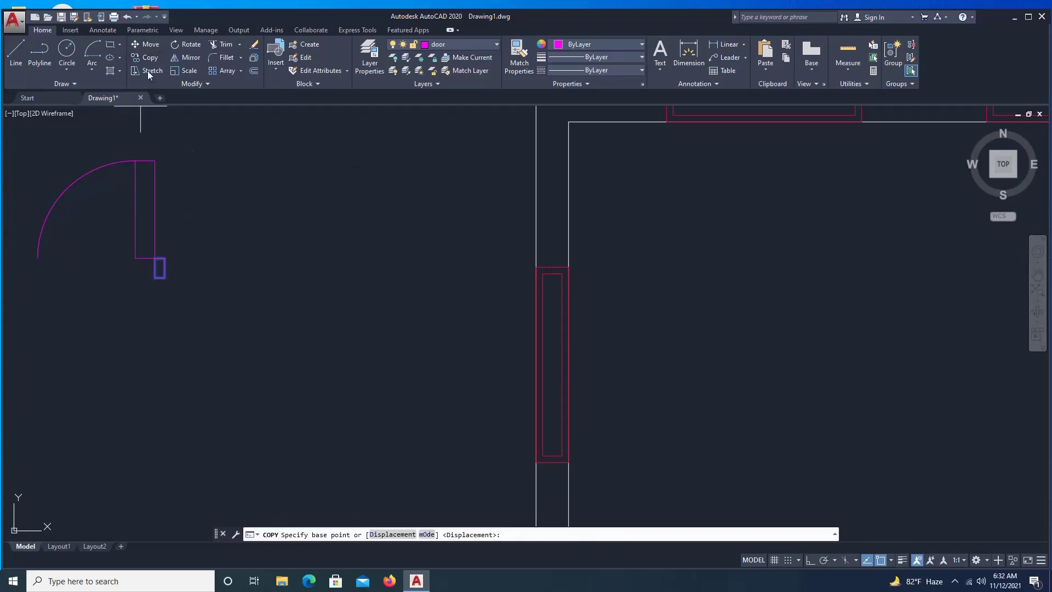
left_click(154, 259)
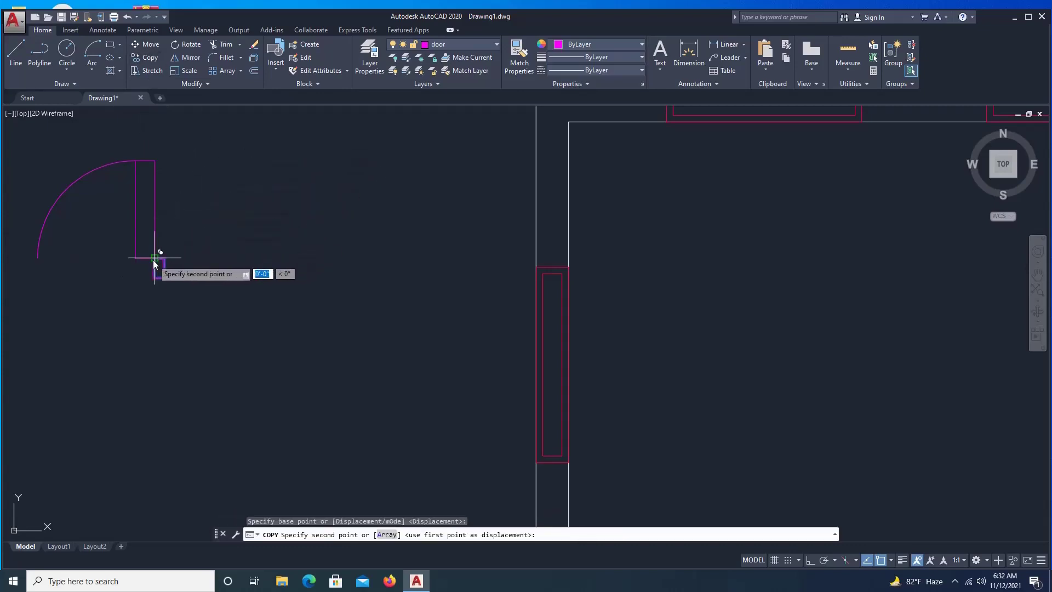
left_click(26, 258)
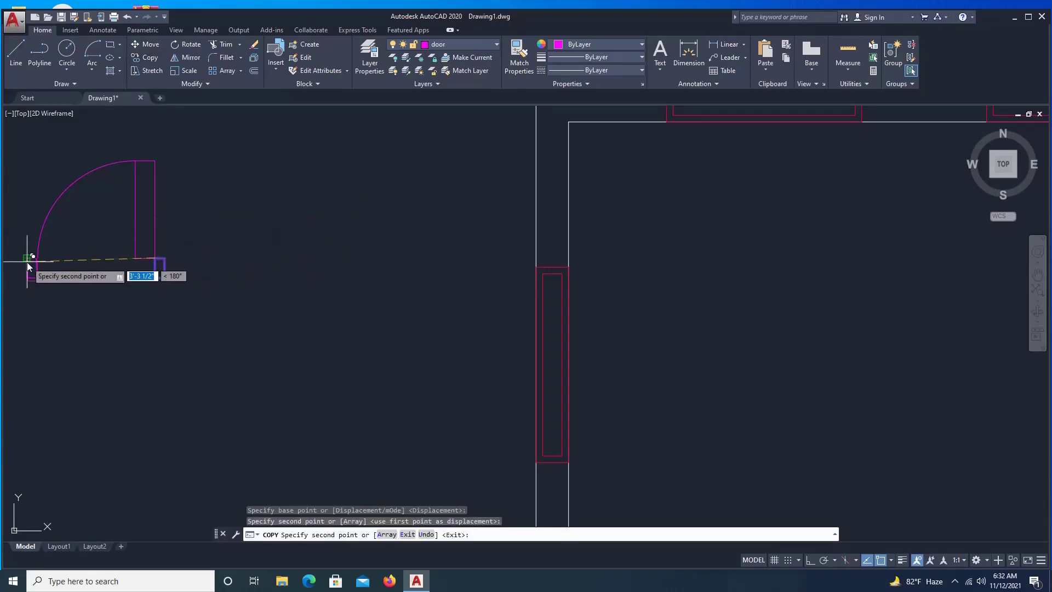
Move the whole new door so its jamb snaps to the right wall corner endpoint.
key("Escape")
scroll(439, 305, "down", 4)
left_click_drag(258, 310, 320, 306)
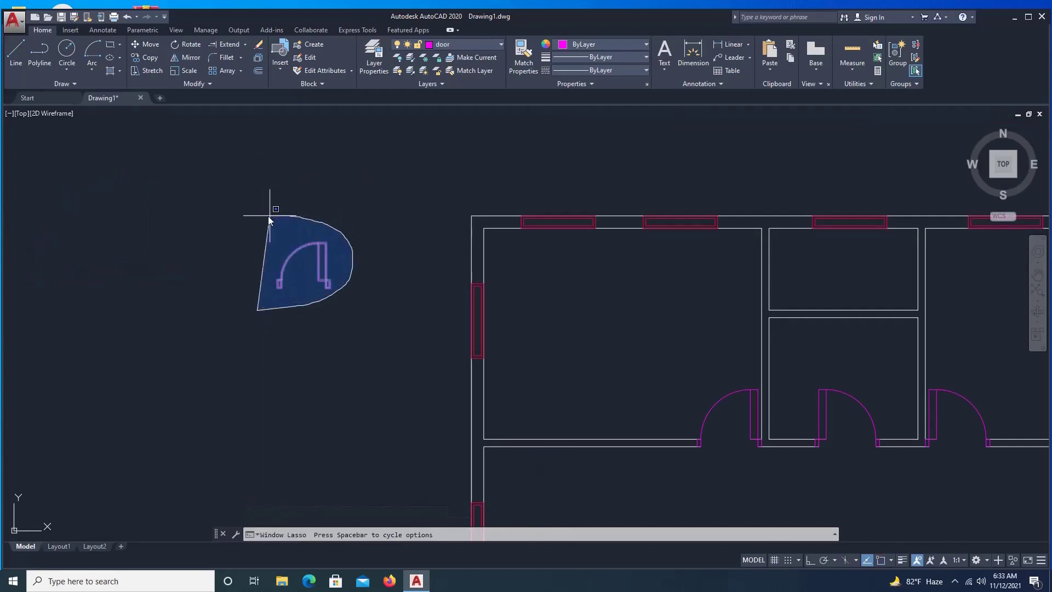
left_click_drag(353, 254, 268, 192)
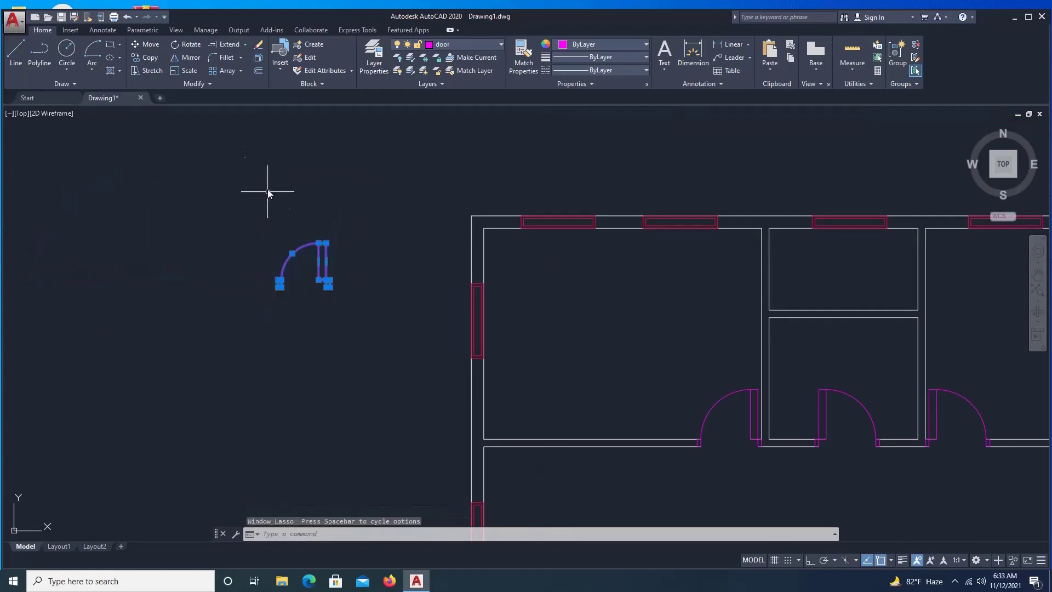
left_click(149, 45)
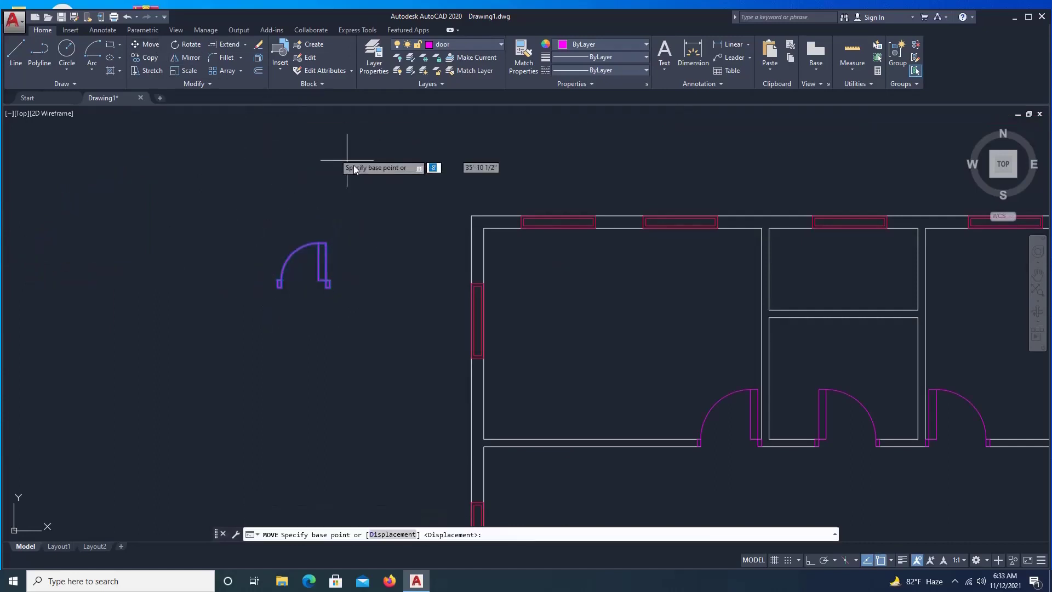
left_click(331, 289)
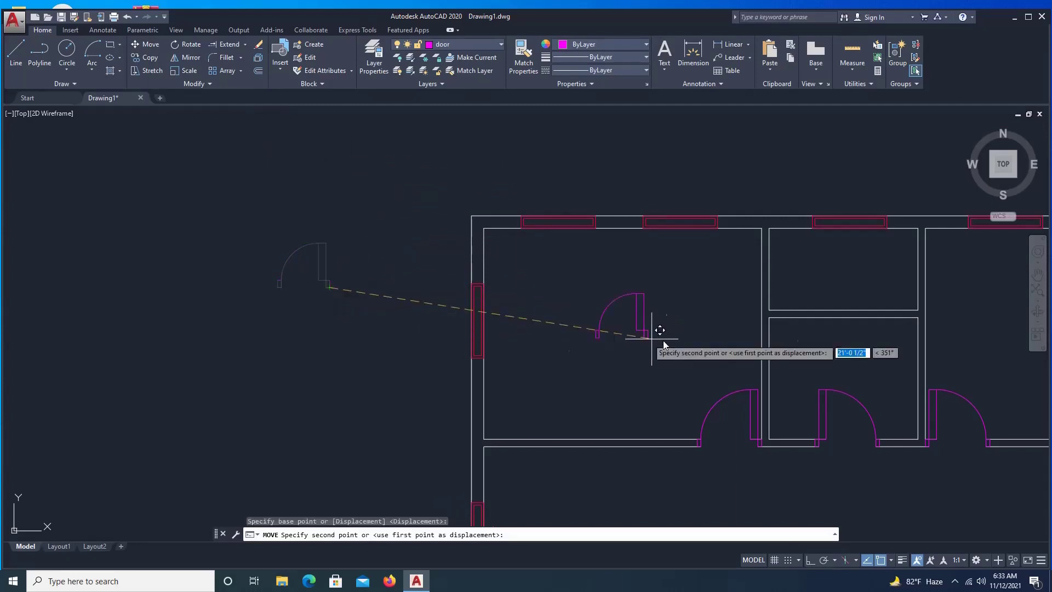
scroll(881, 325, "up", 2)
scroll(877, 325, "up", 3)
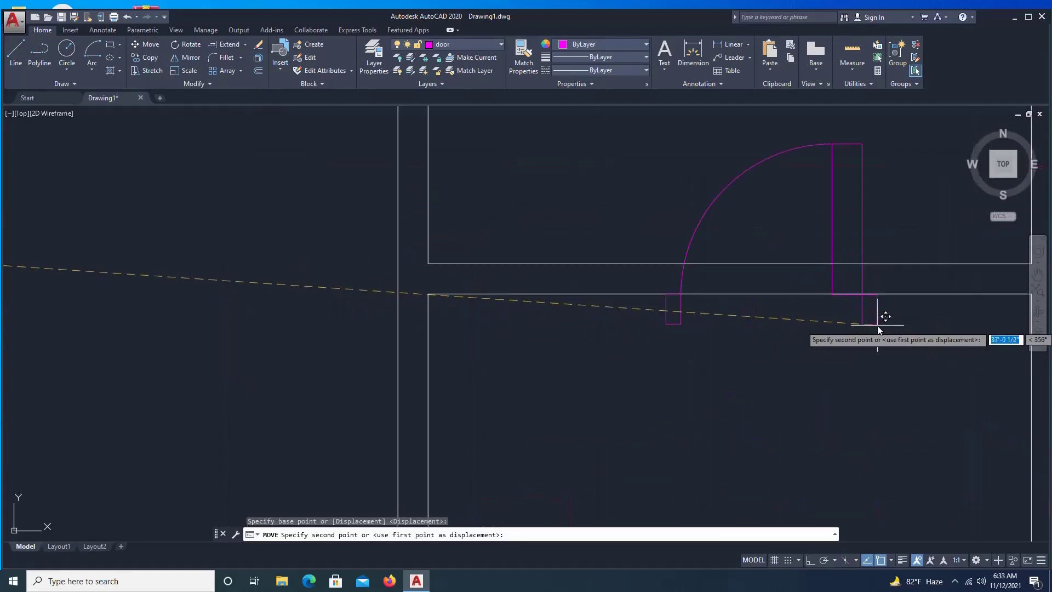
scroll(876, 326, "up", 2)
scroll(871, 325, "down", 3)
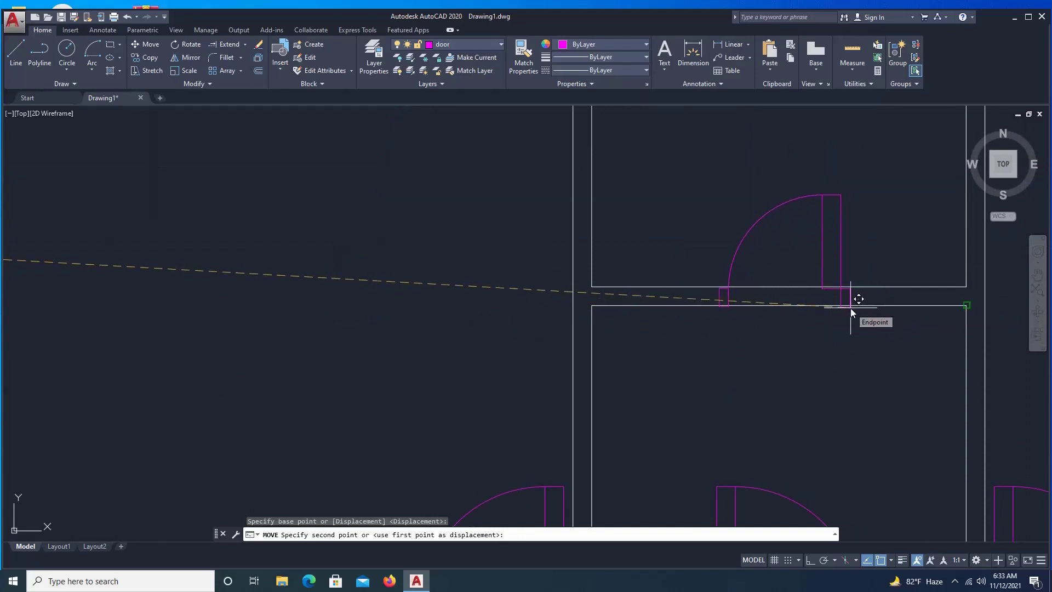
left_click(846, 307)
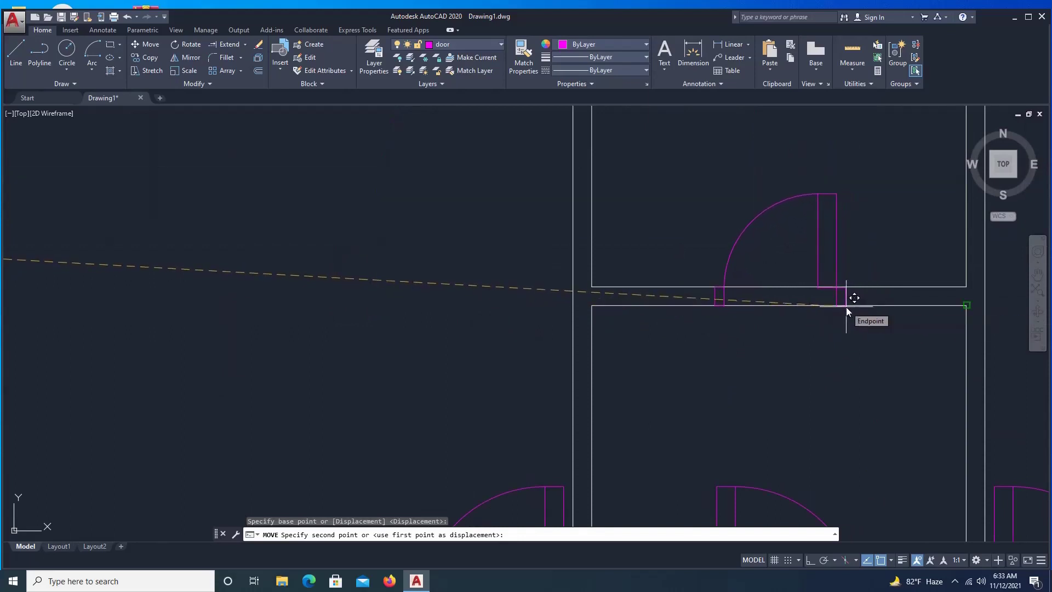
left_click(244, 43)
left_click(230, 60)
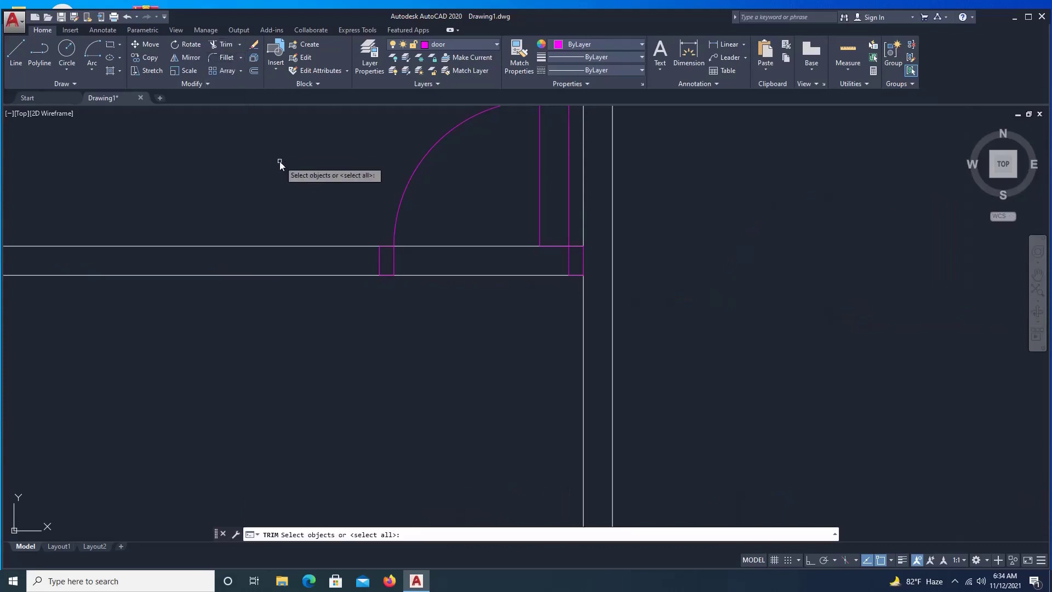
Trim the upper and lower wall lines out of the new door's opening.
key("Return")
left_click(500, 247)
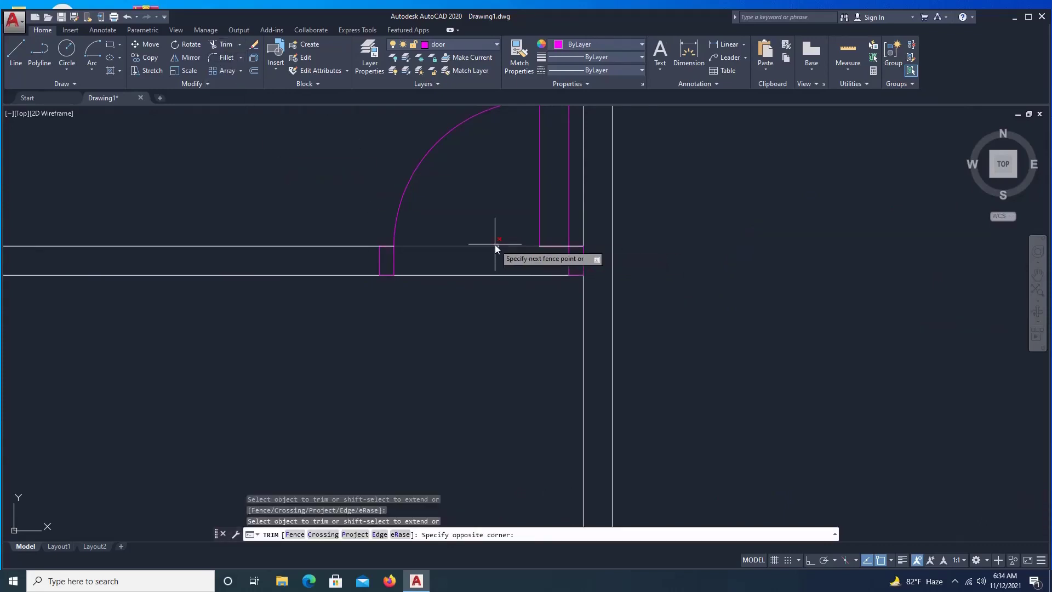
left_click(495, 244)
left_click(505, 274)
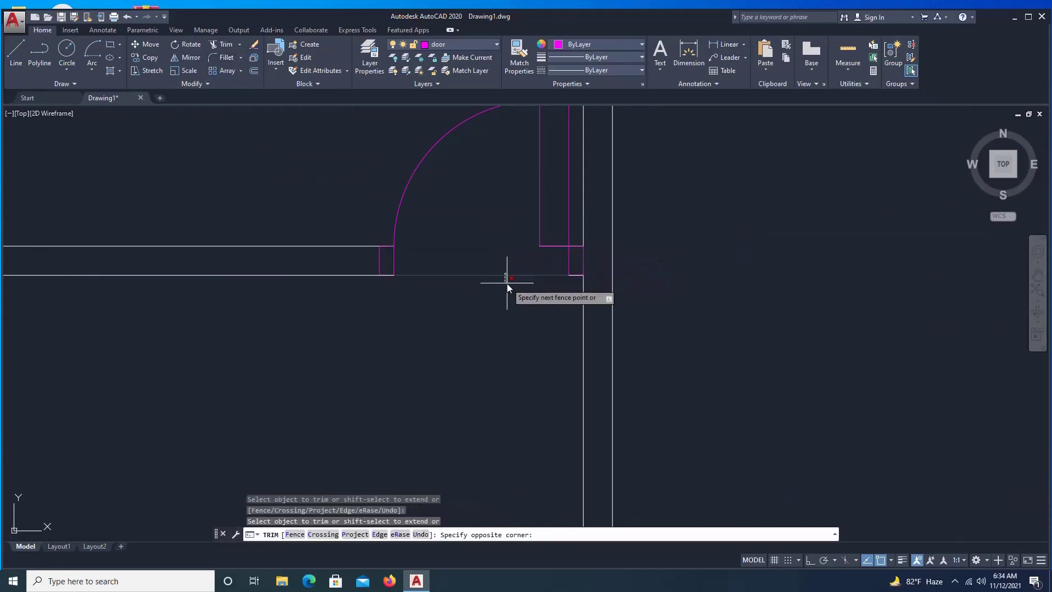
left_click(507, 284)
scroll(507, 284, "down", 5)
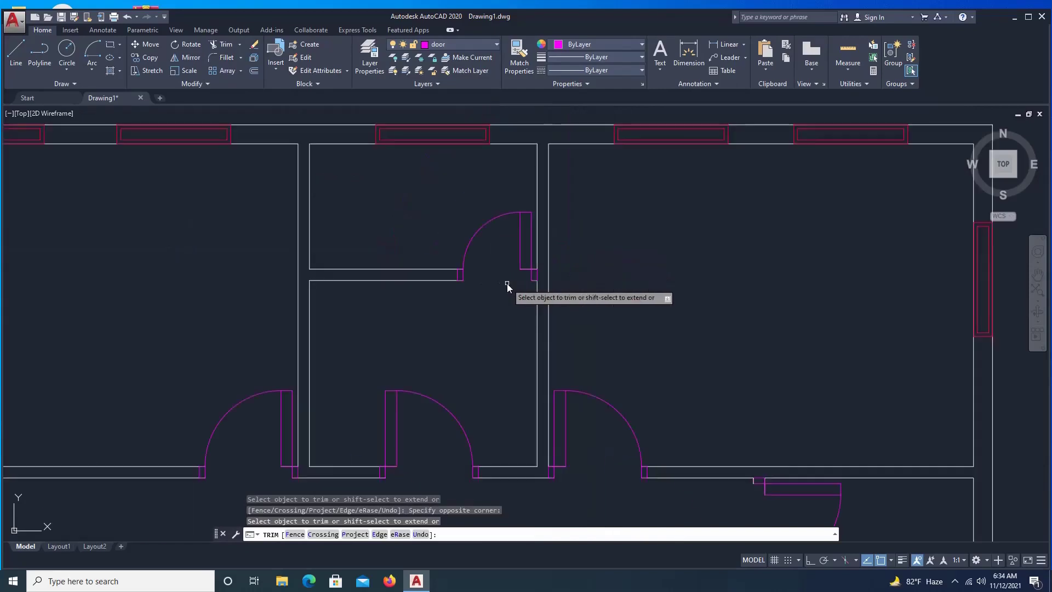
key("Escape")
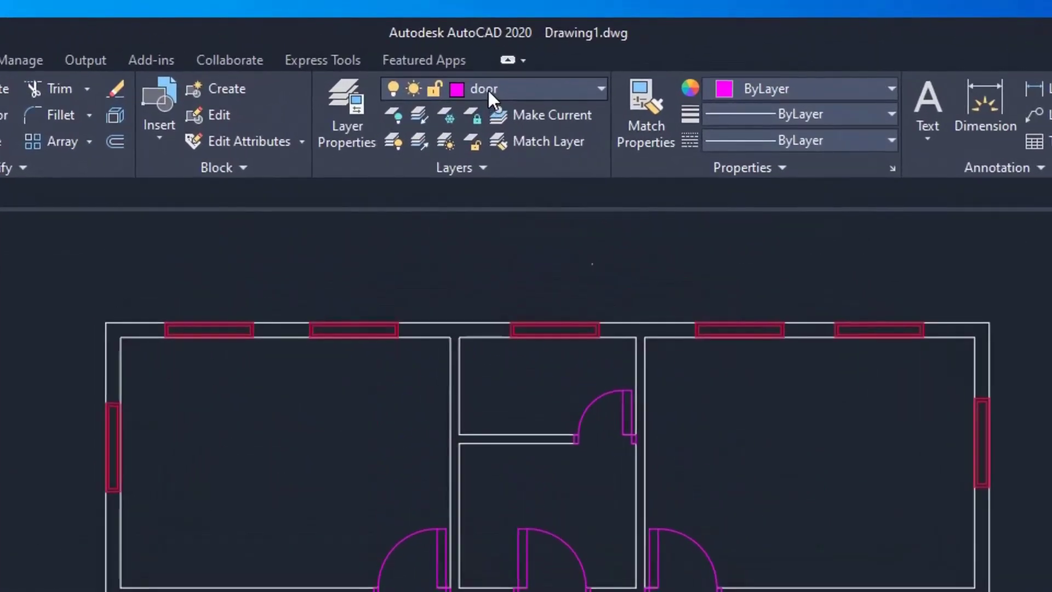
left_click(487, 89)
Make 'hatch' the current layer and fill the top, left and central walls green.
left_click(485, 194)
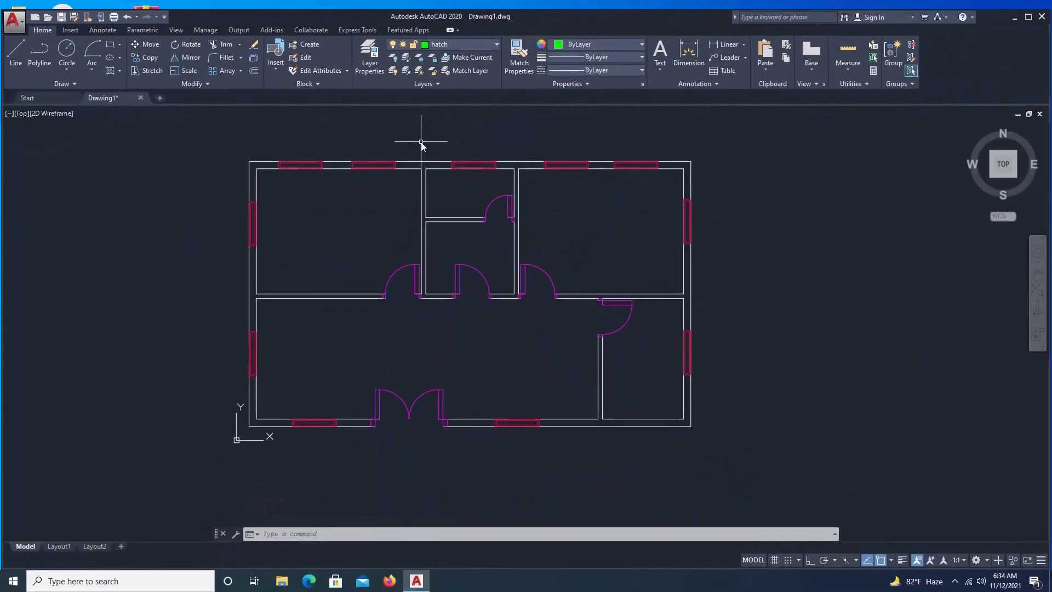
type("h")
key("Return")
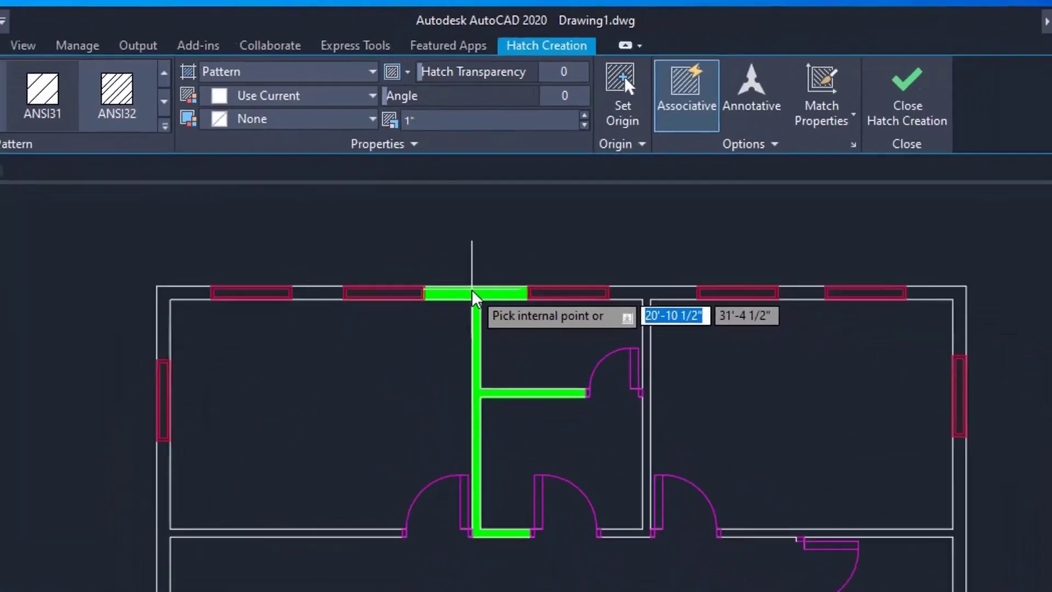
left_click(428, 176)
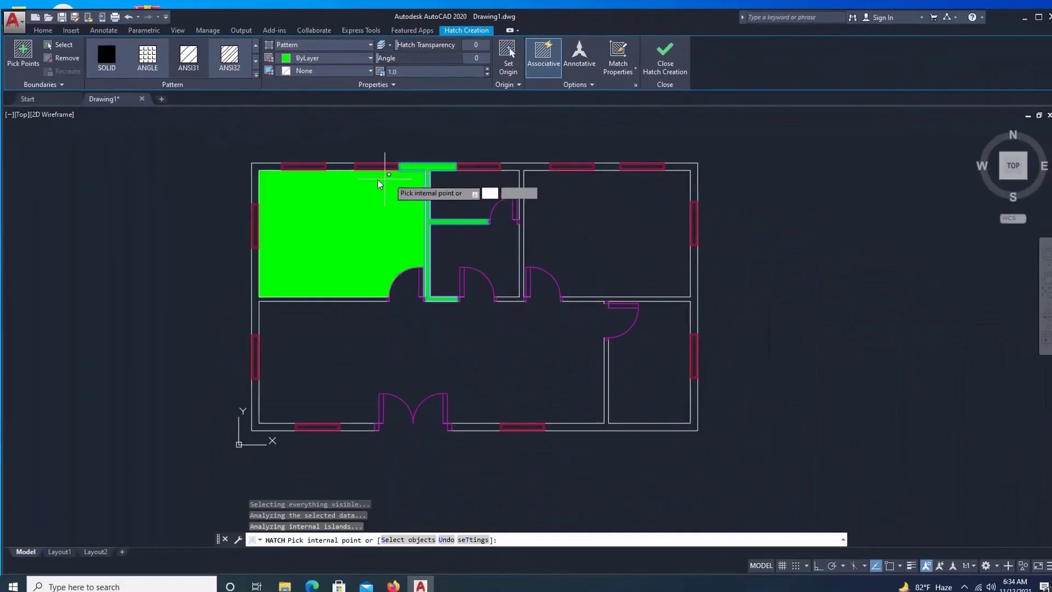
left_click(342, 172)
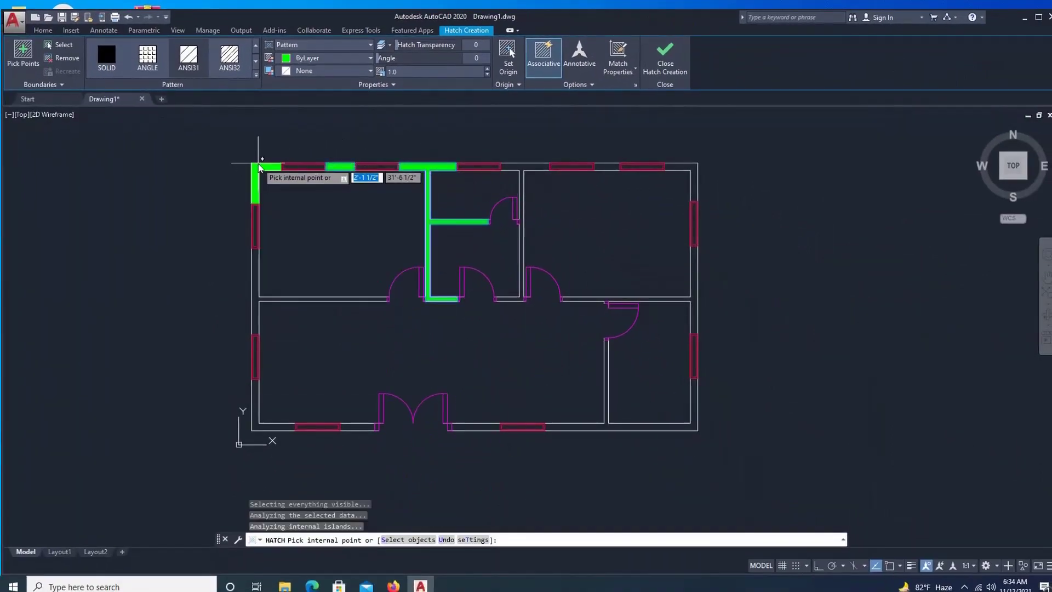
left_click(258, 171)
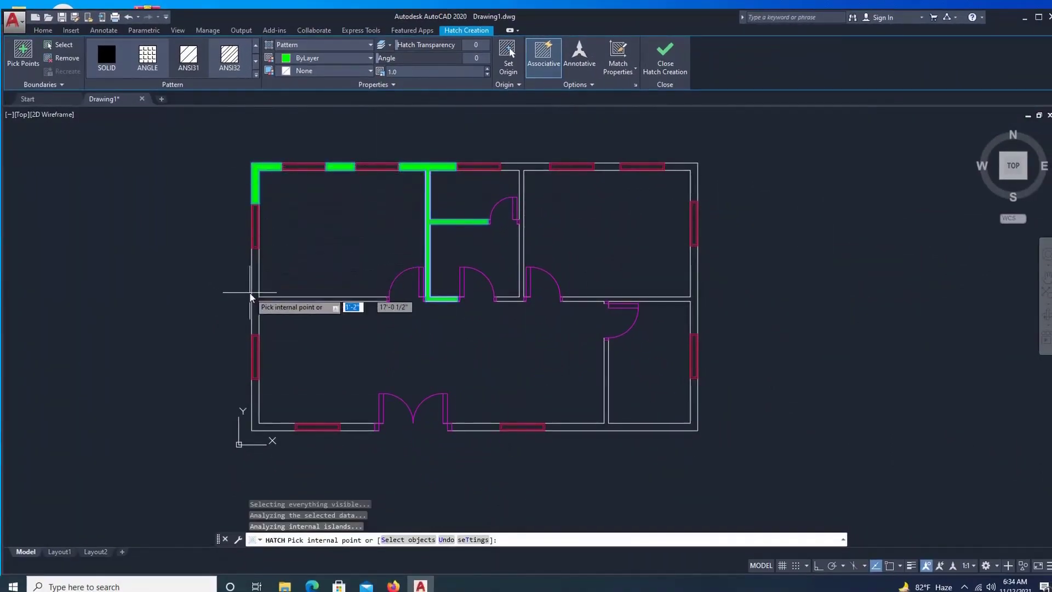
left_click(289, 298)
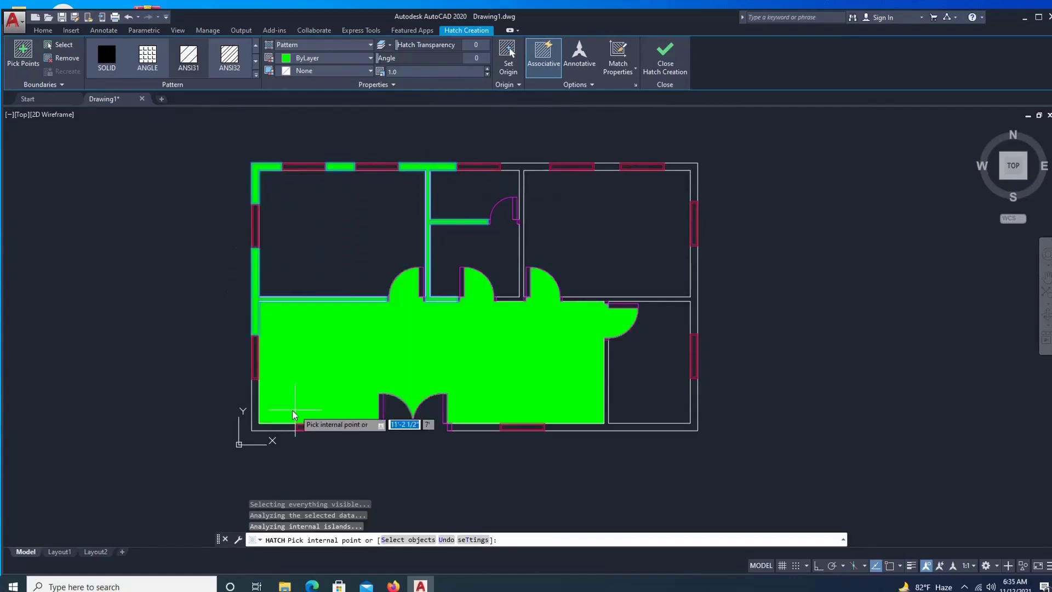
left_click(254, 419)
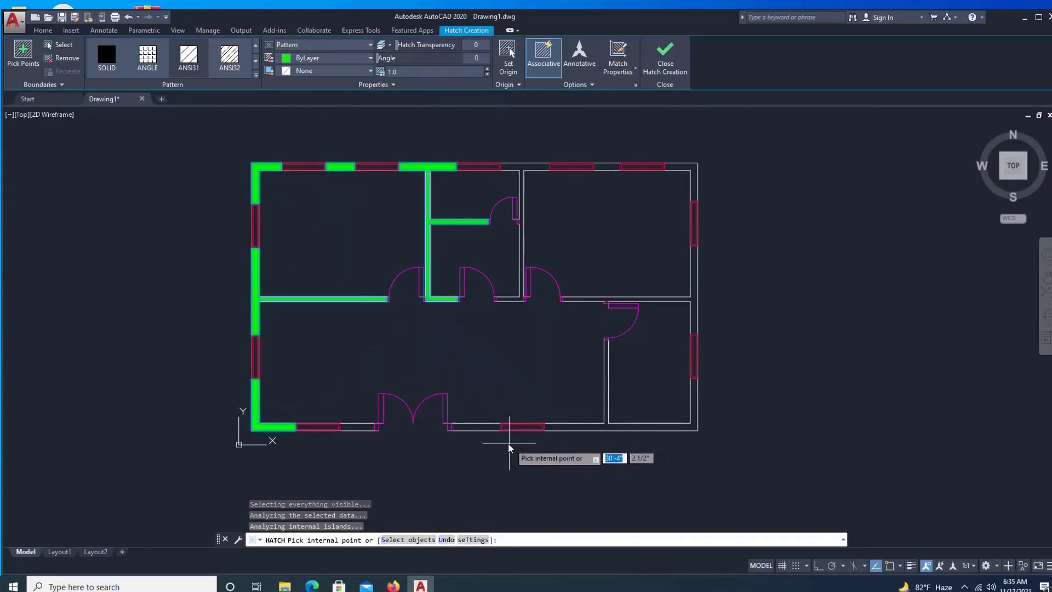
Fill the bottom, interior partition and right-side wall sections with the green hatch.
left_click(484, 429)
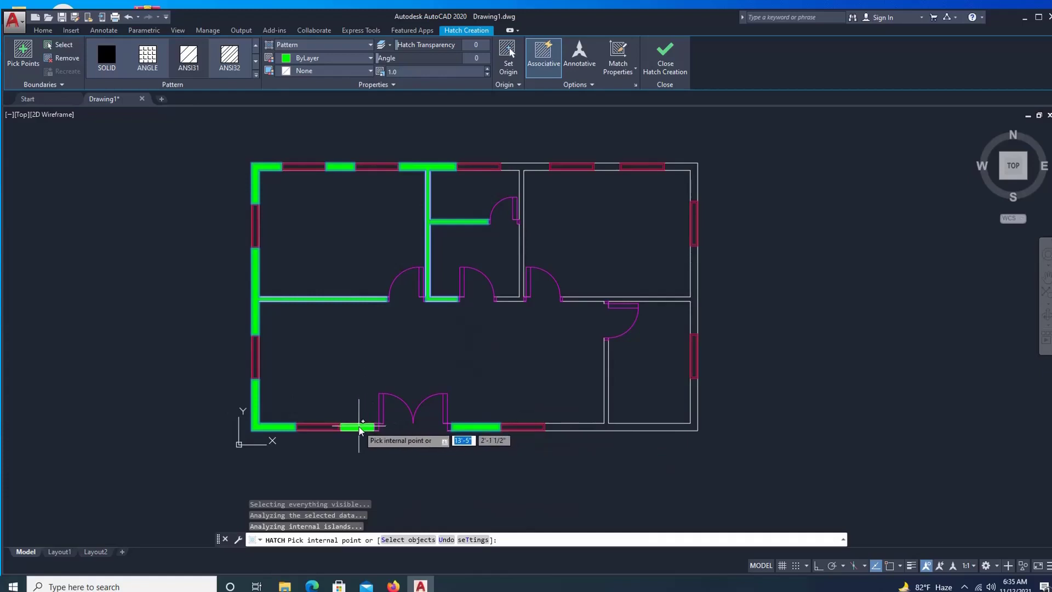
left_click(359, 430)
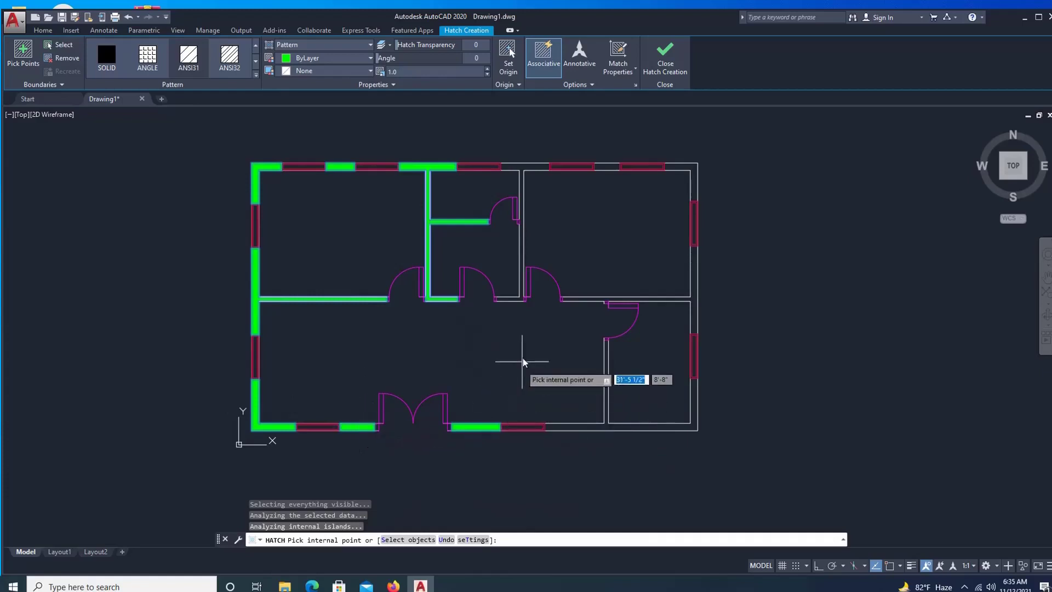
left_click(519, 303)
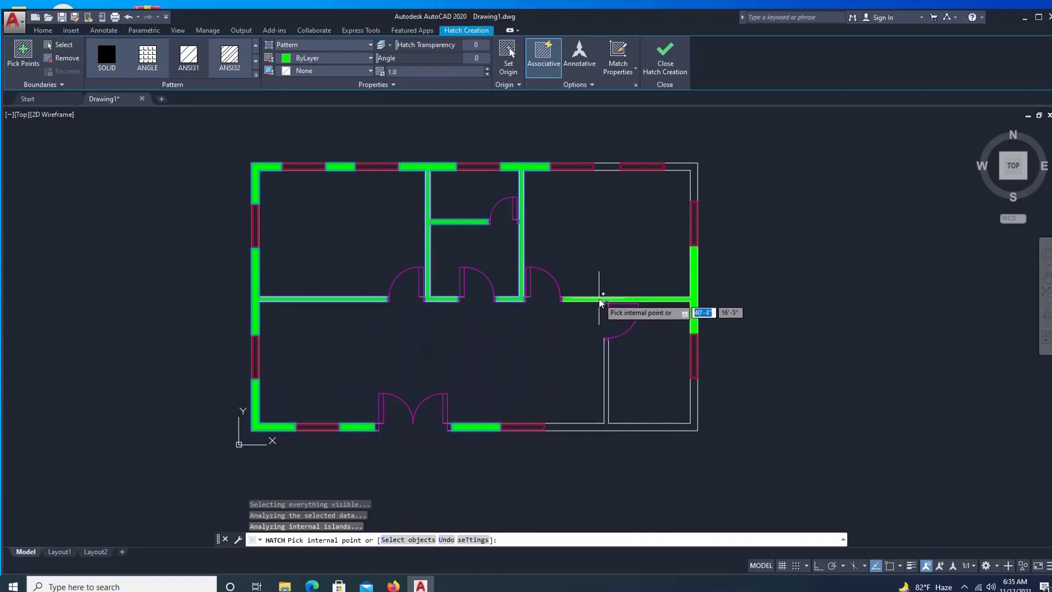
left_click(600, 301)
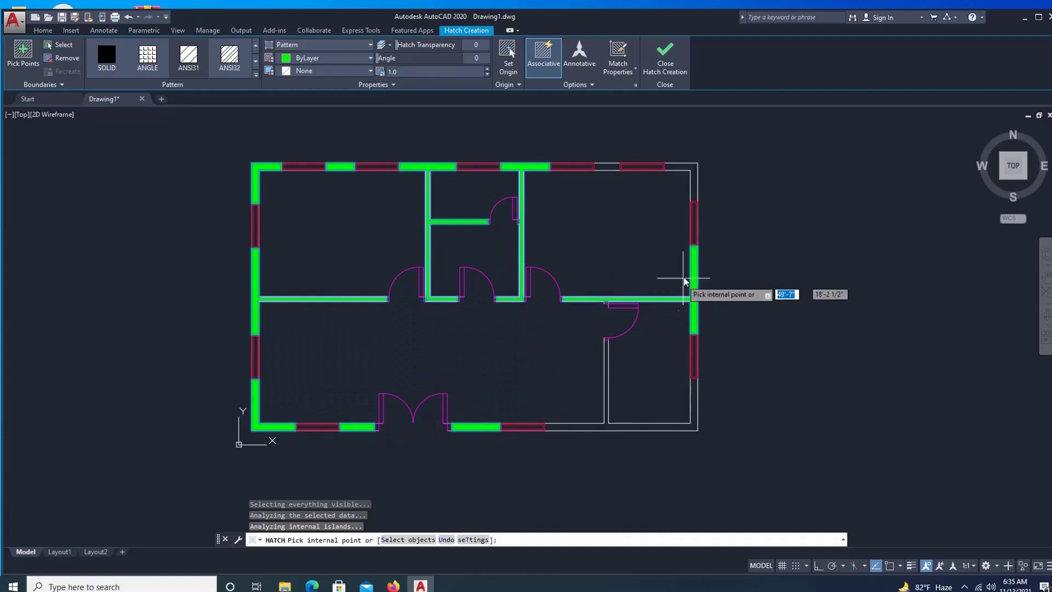
left_click(603, 169)
left_click(695, 170)
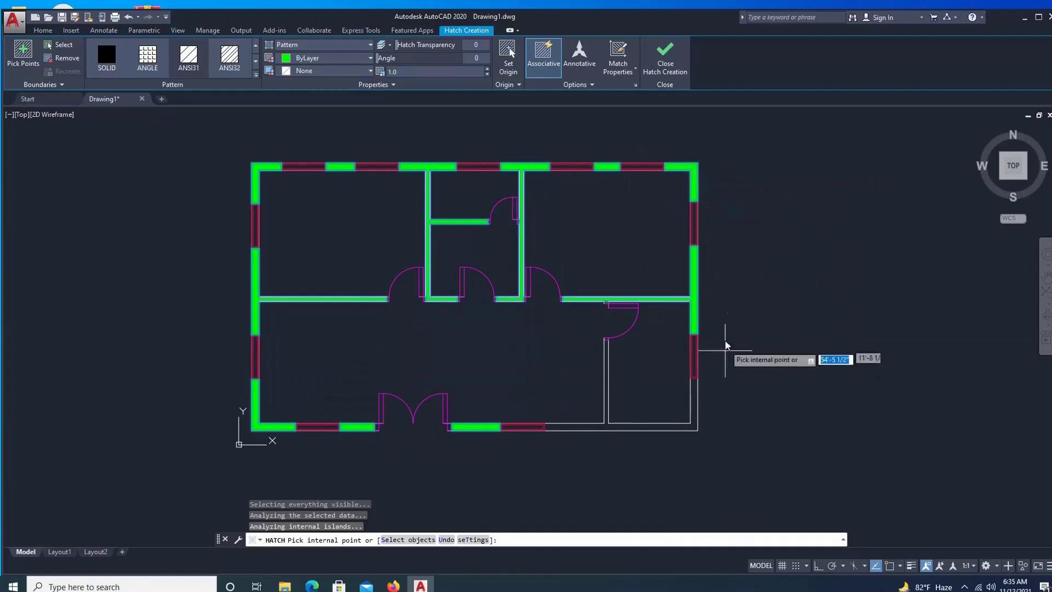
left_click(695, 419)
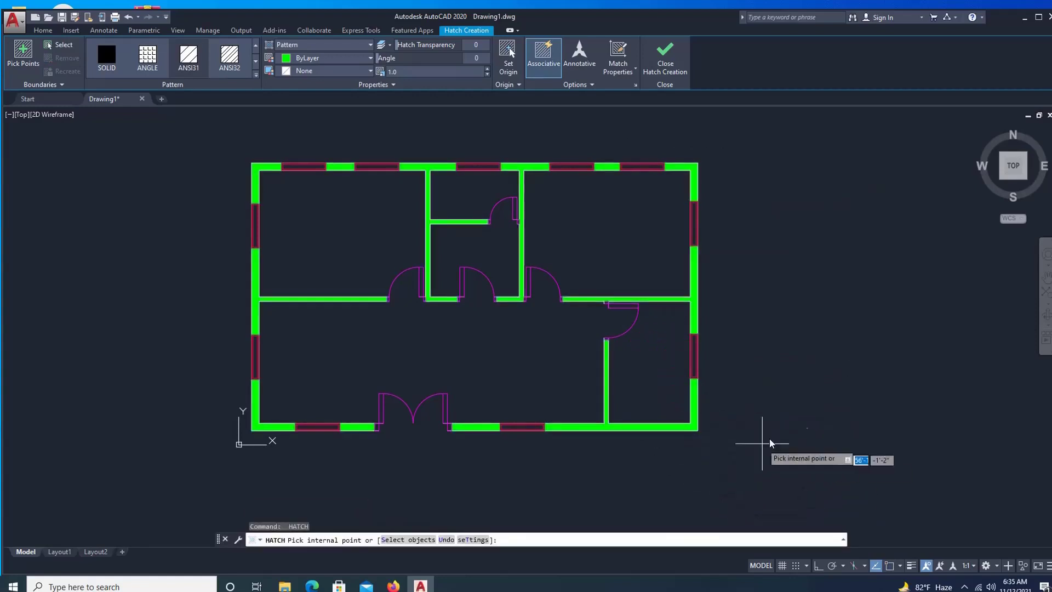
Pan and zoom around the floor plan to review the hatched walls.
left_click(1047, 277)
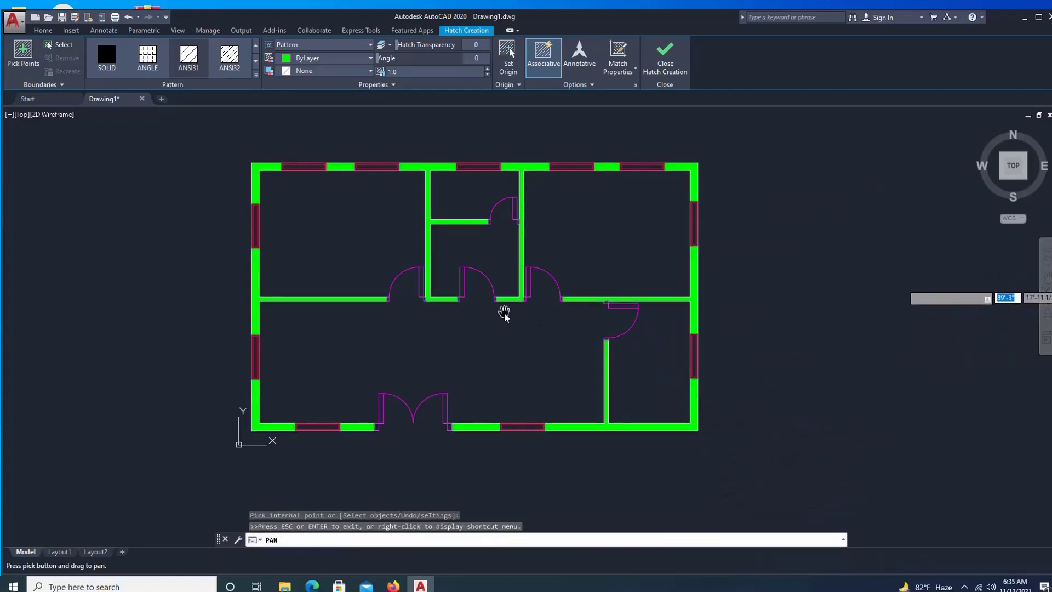
scroll(504, 313, "down", 2)
mouse_move(502, 306)
left_mouse_down()
mouse_move(446, 301)
mouse_move(406, 280)
mouse_move(511, 348)
left_mouse_up()
scroll(413, 305, "up", 2)
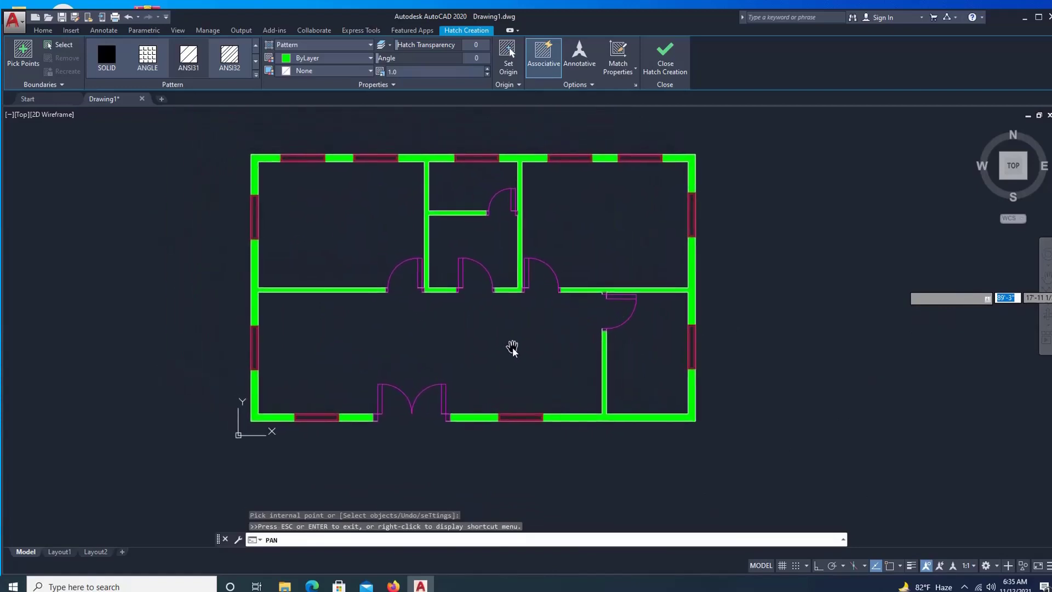
scroll(512, 349, "up", 2)
scroll(506, 330, "down", 3)
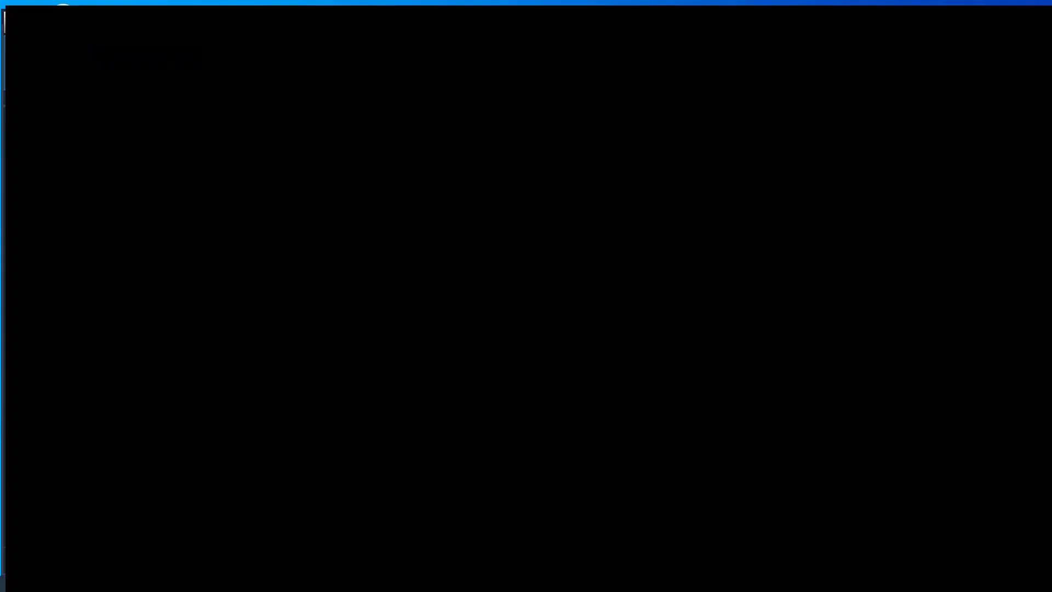